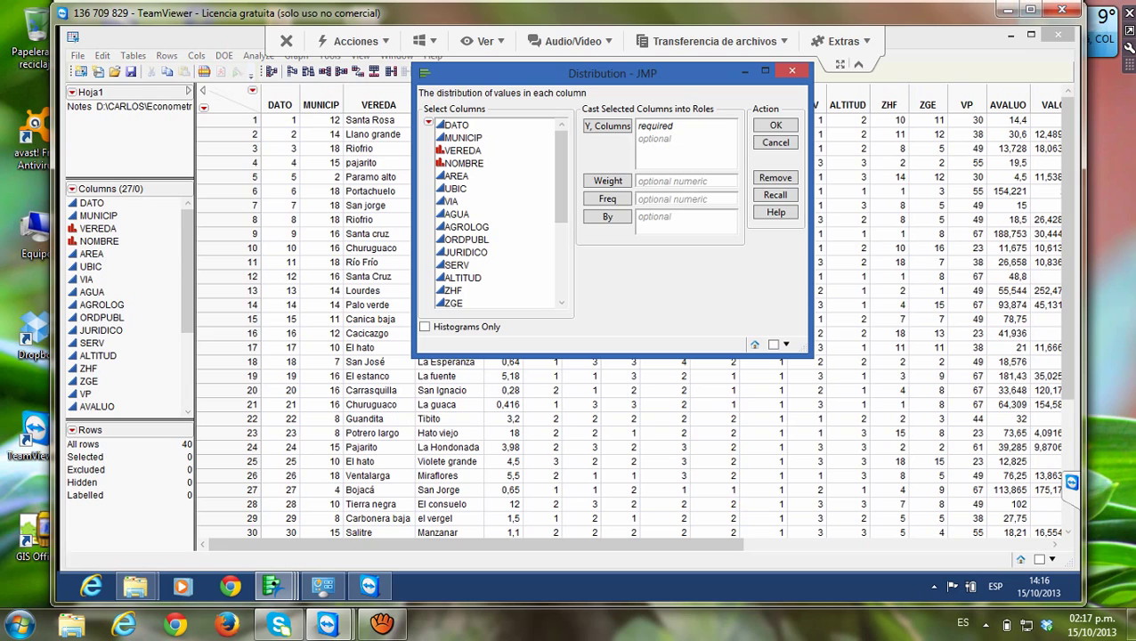
# Run a distribution analysis with VALOR/HA as the Y column
pyautogui.moveTo(560, 176); pyautogui.dragTo(561, 250)
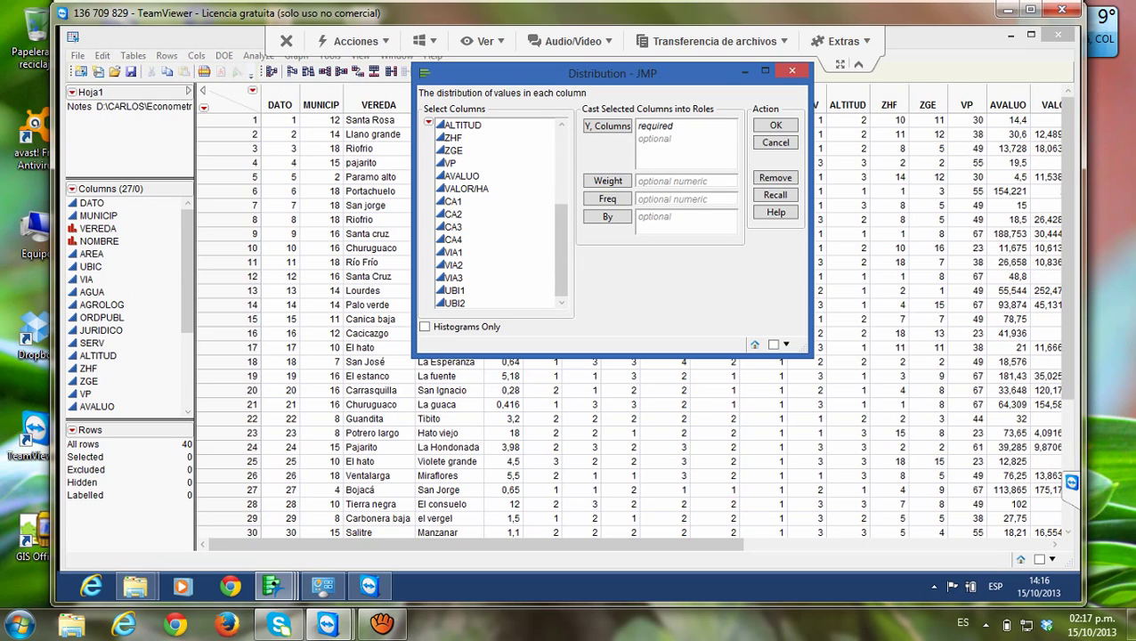
pyautogui.click(467, 188)
pyautogui.click(607, 125)
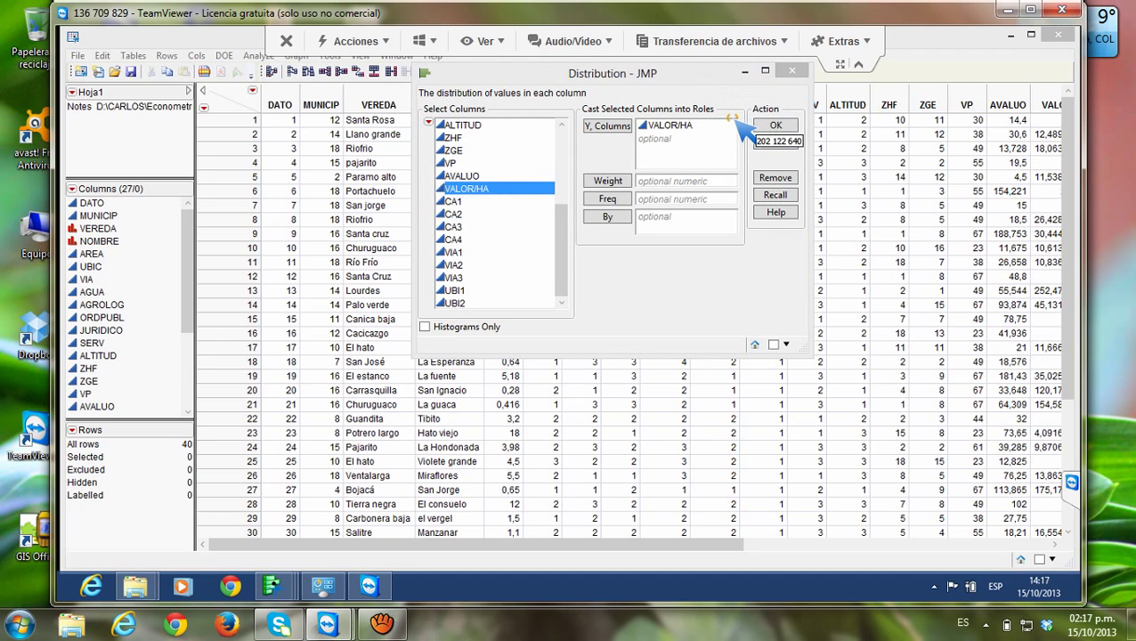
pyautogui.click(772, 126)
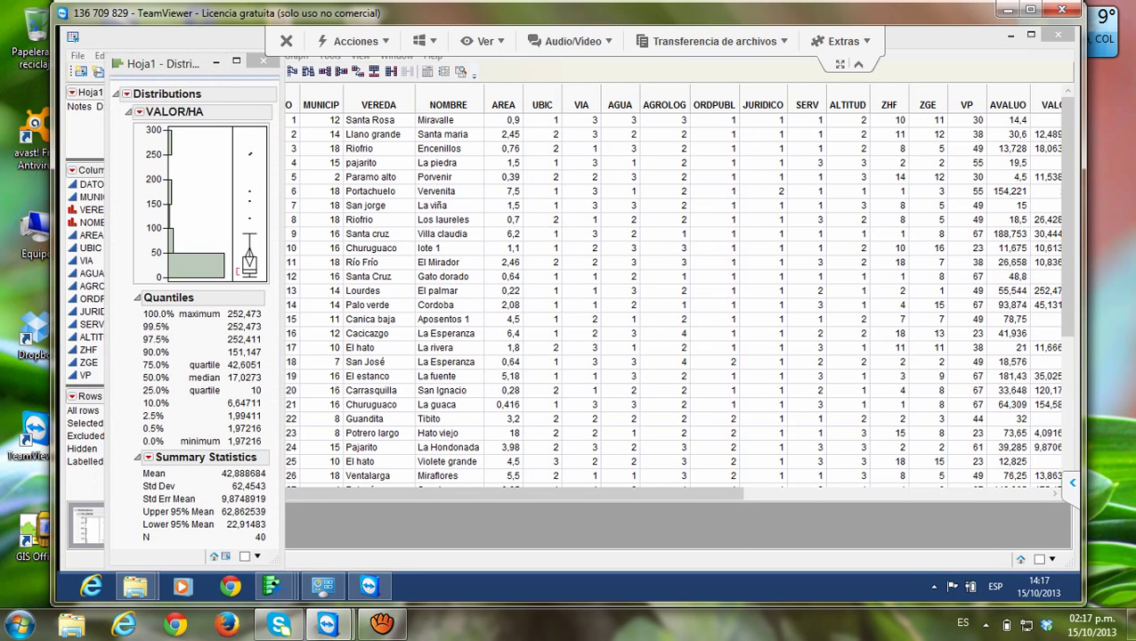
# Review the connected participants in the TeamViewer session list, then collapse the session panel
pyautogui.click(1072, 482)
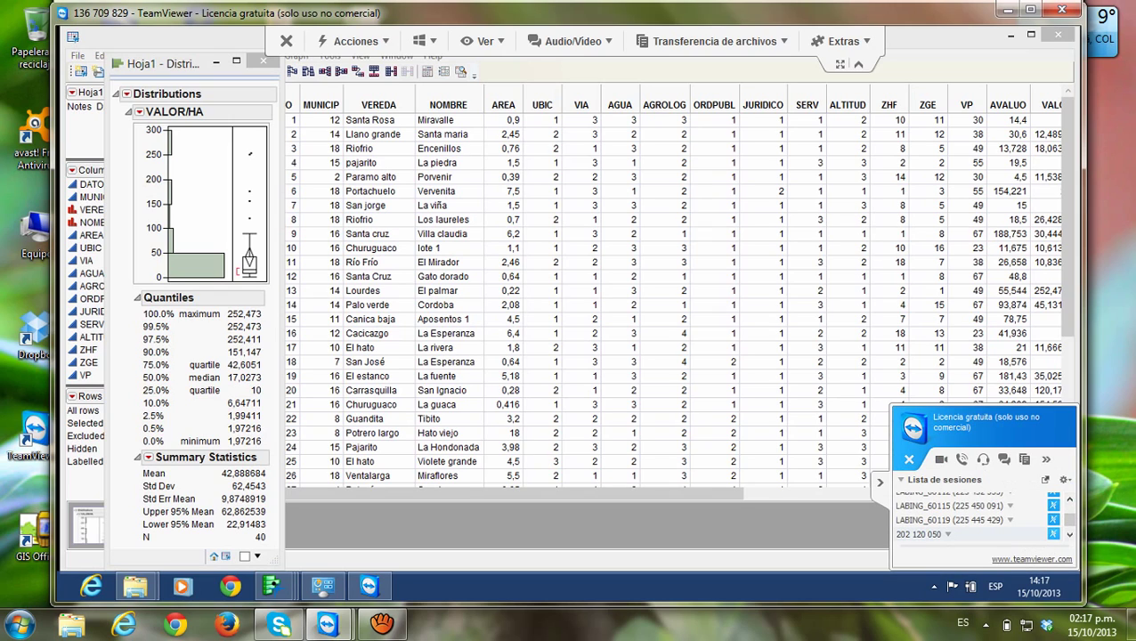
pyautogui.moveTo(1069, 519); pyautogui.dragTo(1068, 522)
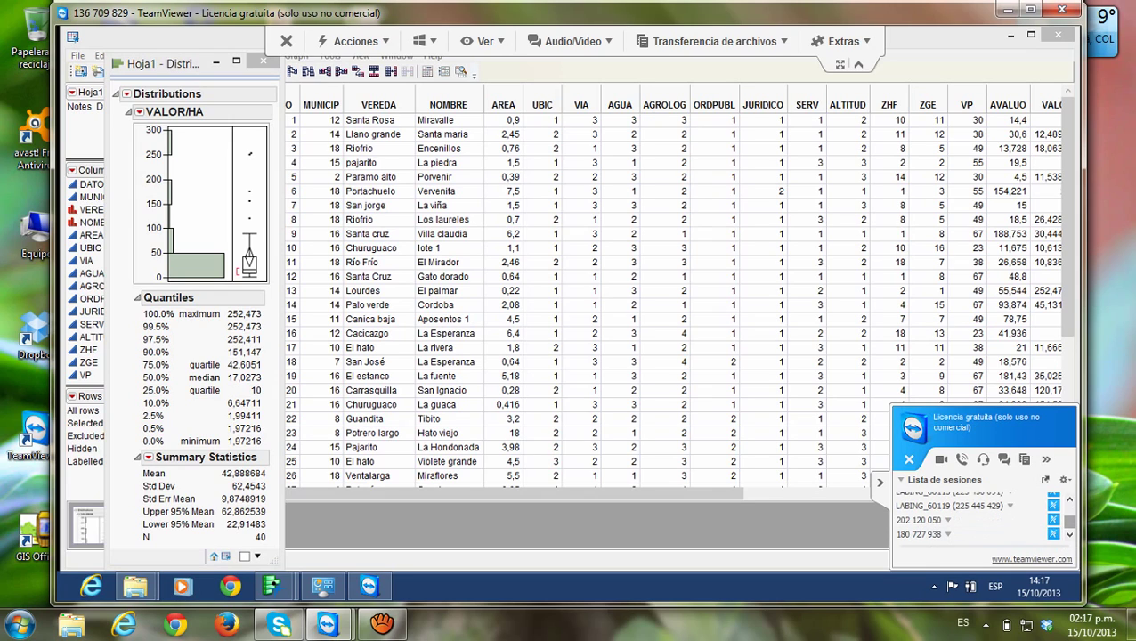
pyautogui.scroll(5, 952, 514)
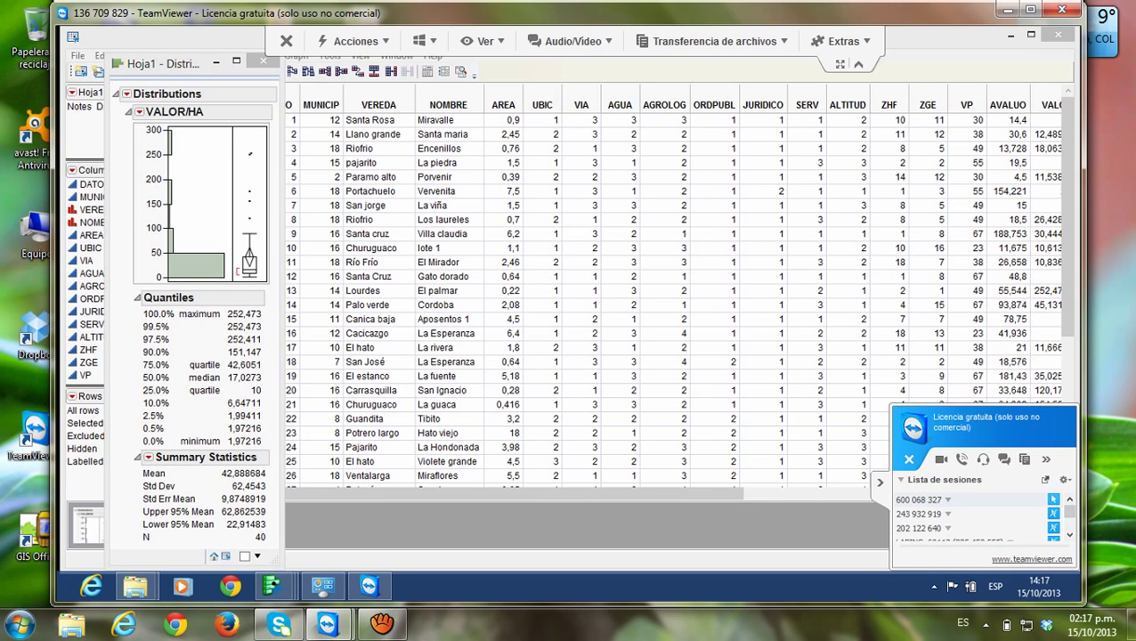
pyautogui.scroll(-3, 953, 515)
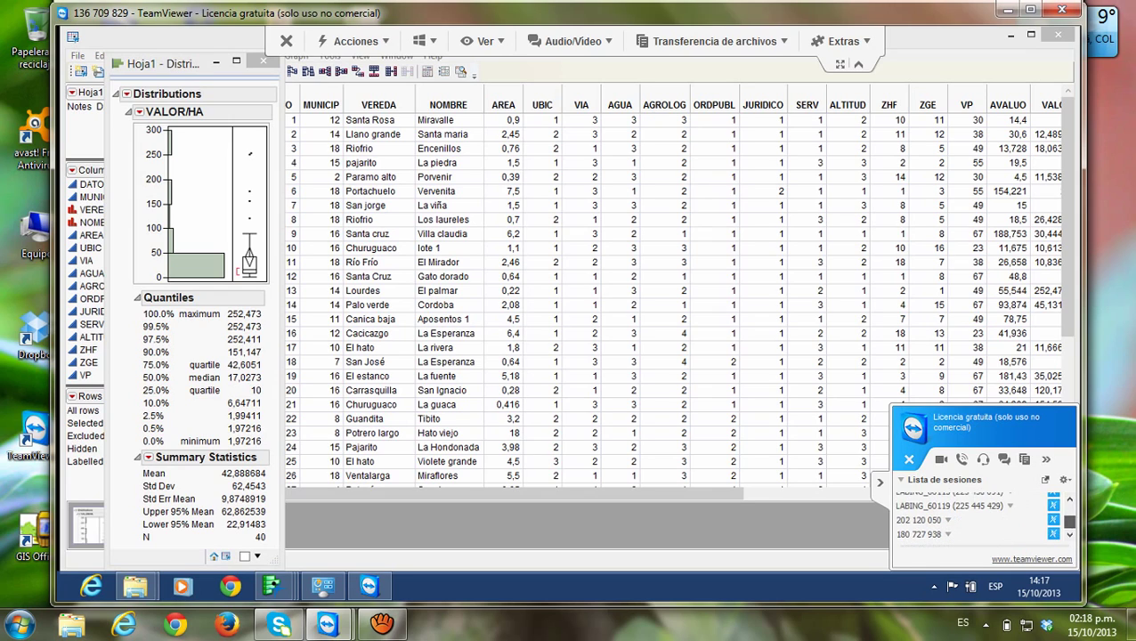
pyautogui.moveTo(1069, 521)
pyautogui.mouseDown()
pyautogui.moveTo(1069, 509)
pyautogui.moveTo(1069, 522)
pyautogui.mouseUp()
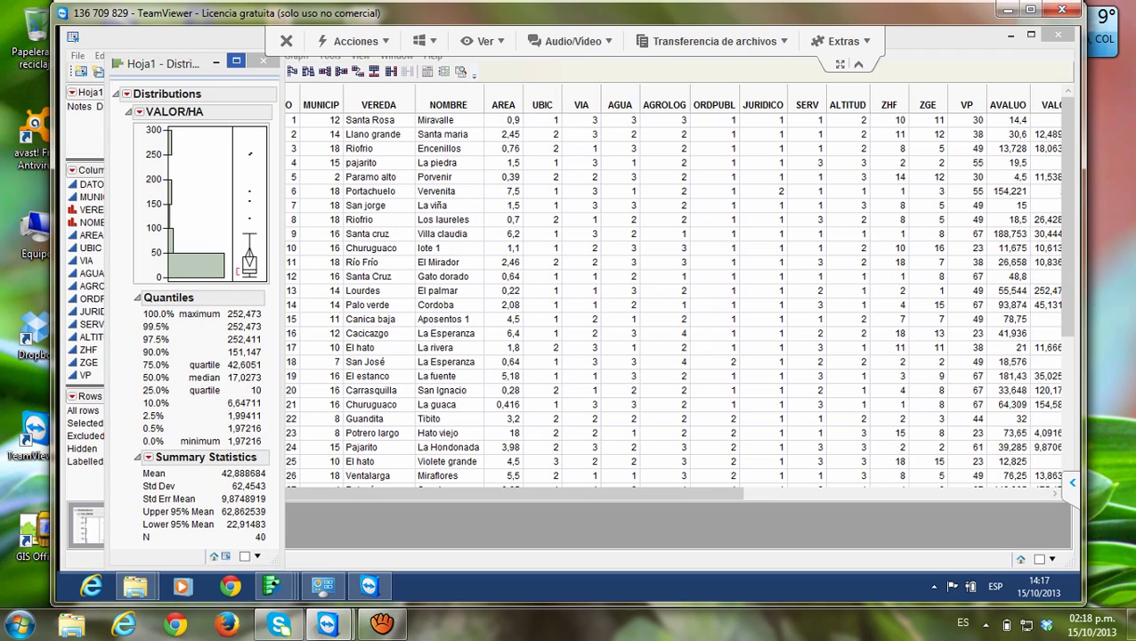
# Maximize the VALOR/HA distribution report and move the sponsored-session notice out of the way
pyautogui.click(236, 61)
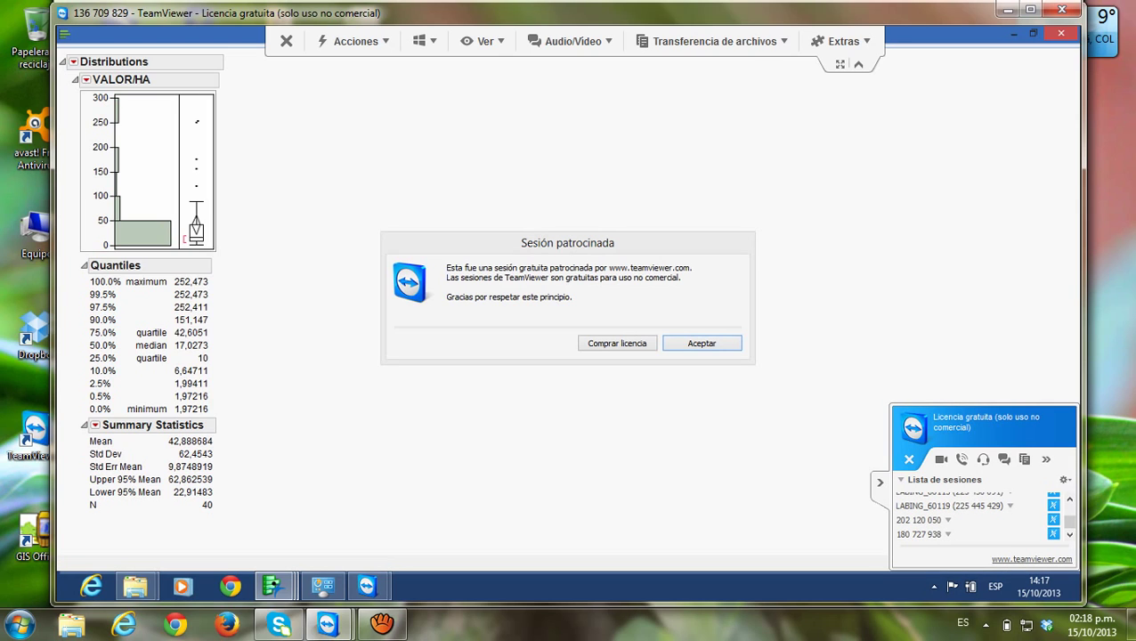
pyautogui.moveTo(567, 242); pyautogui.dragTo(554, 599)
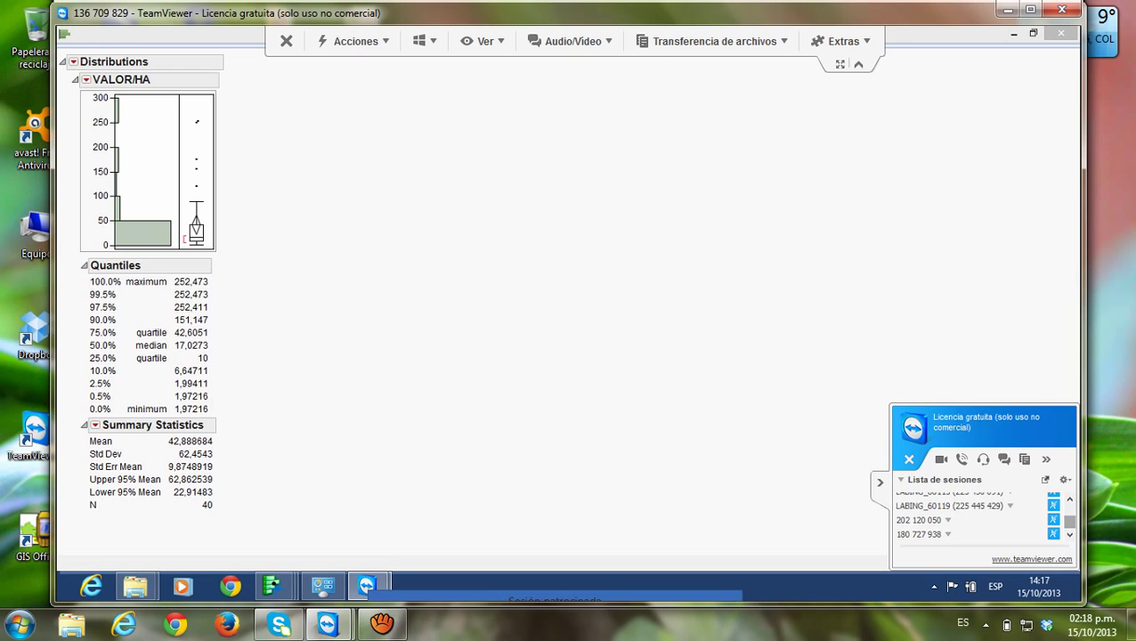
pyautogui.moveTo(1069, 522); pyautogui.dragTo(1069, 511)
pyautogui.scroll(-3, 953, 517)
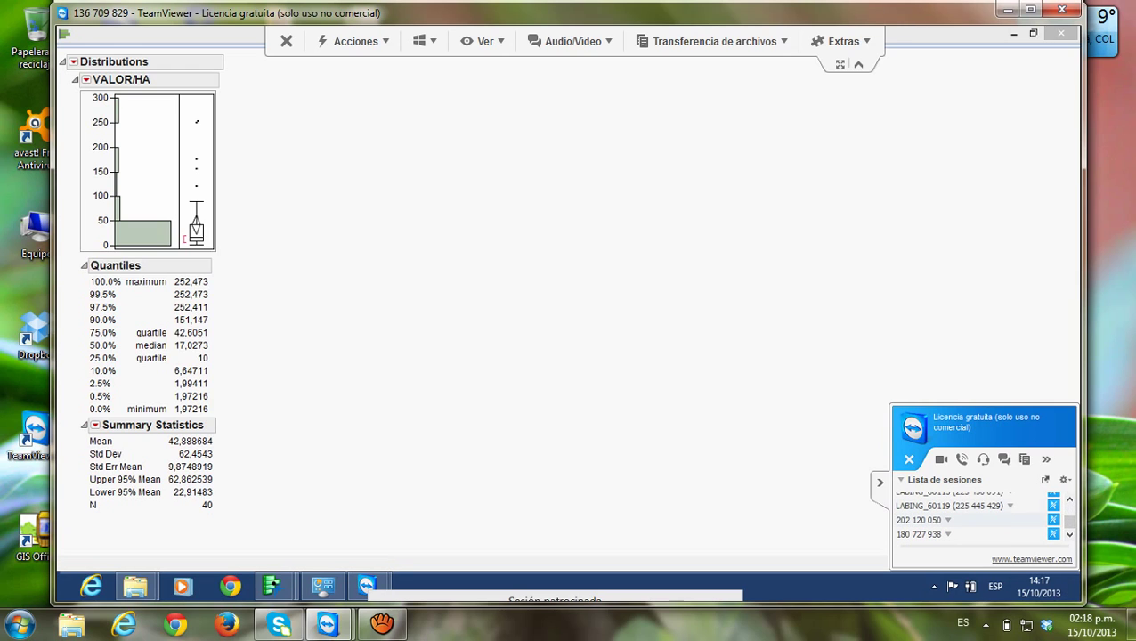
pyautogui.click(880, 481)
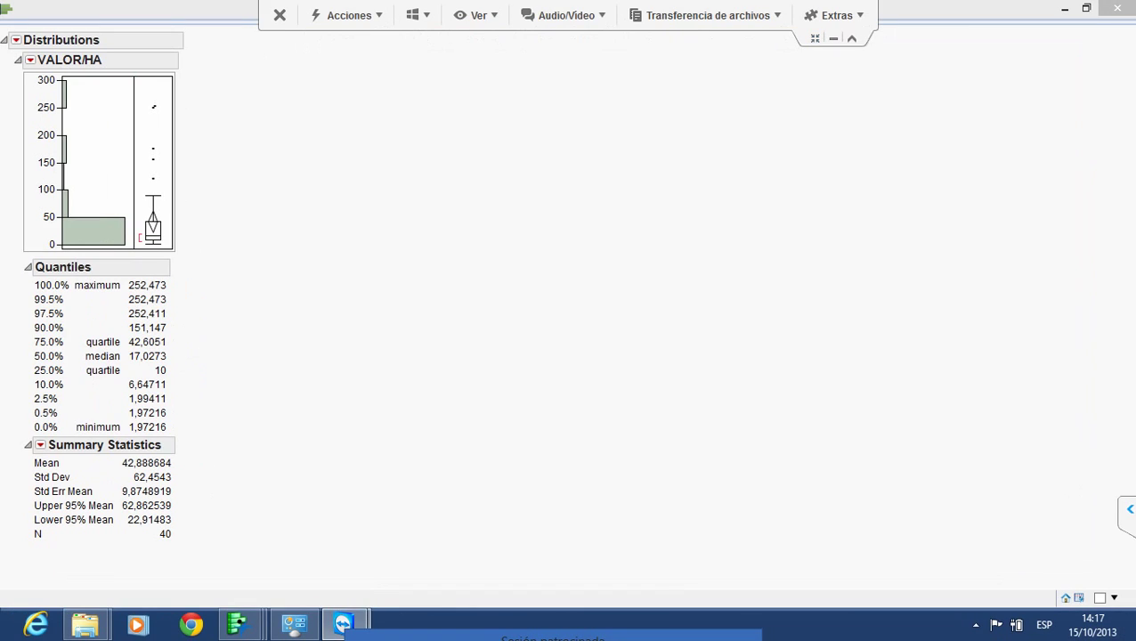
# Hide the remote-session toolbar, check the session list again and minimize its panel
pyautogui.click(851, 38)
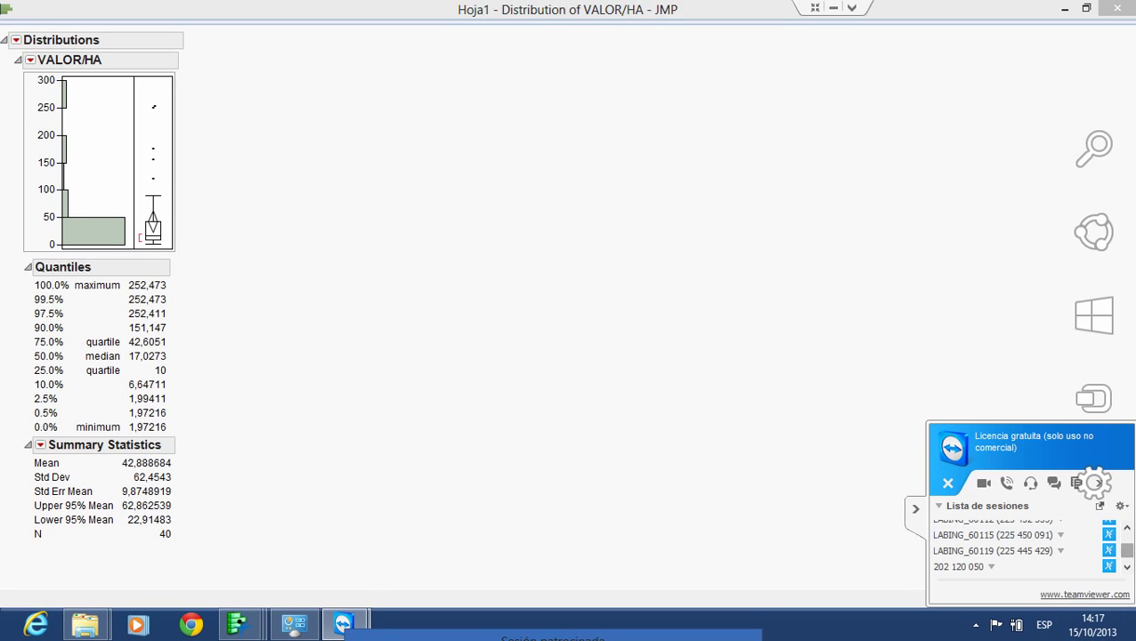
pyautogui.moveTo(1126, 550); pyautogui.dragTo(1126, 541)
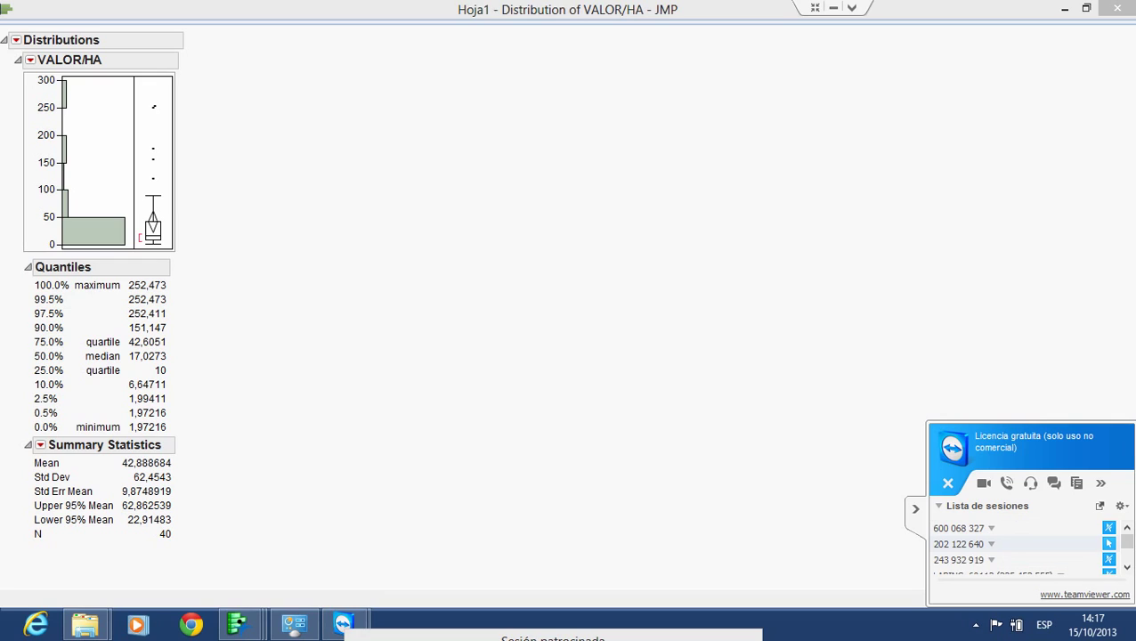
pyautogui.scroll(-2, 1024, 545)
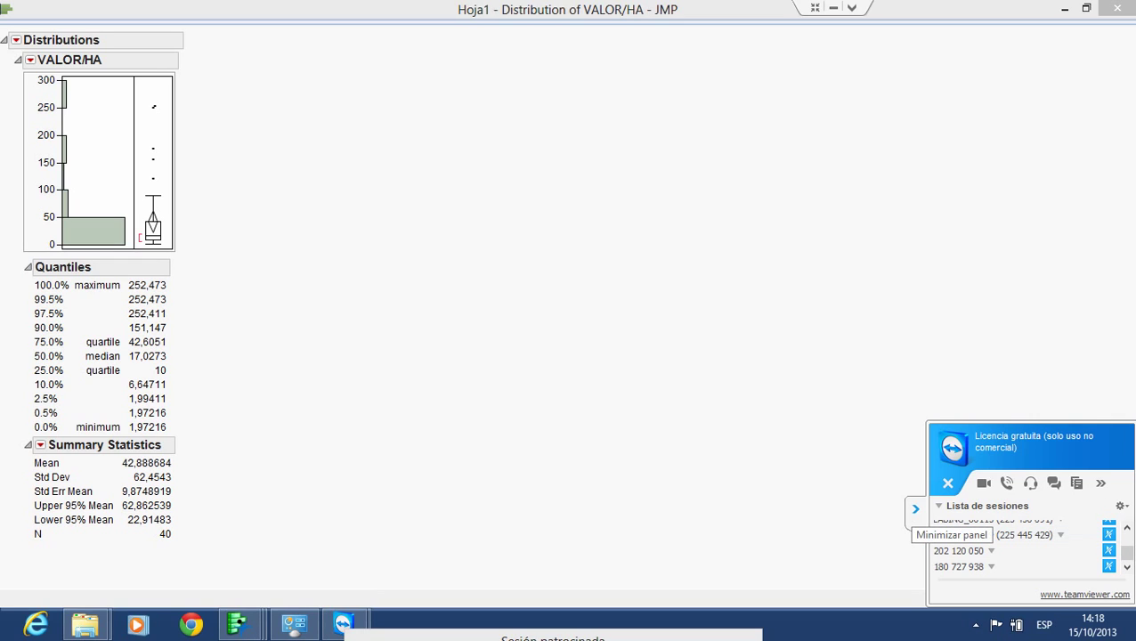
pyautogui.click(915, 509)
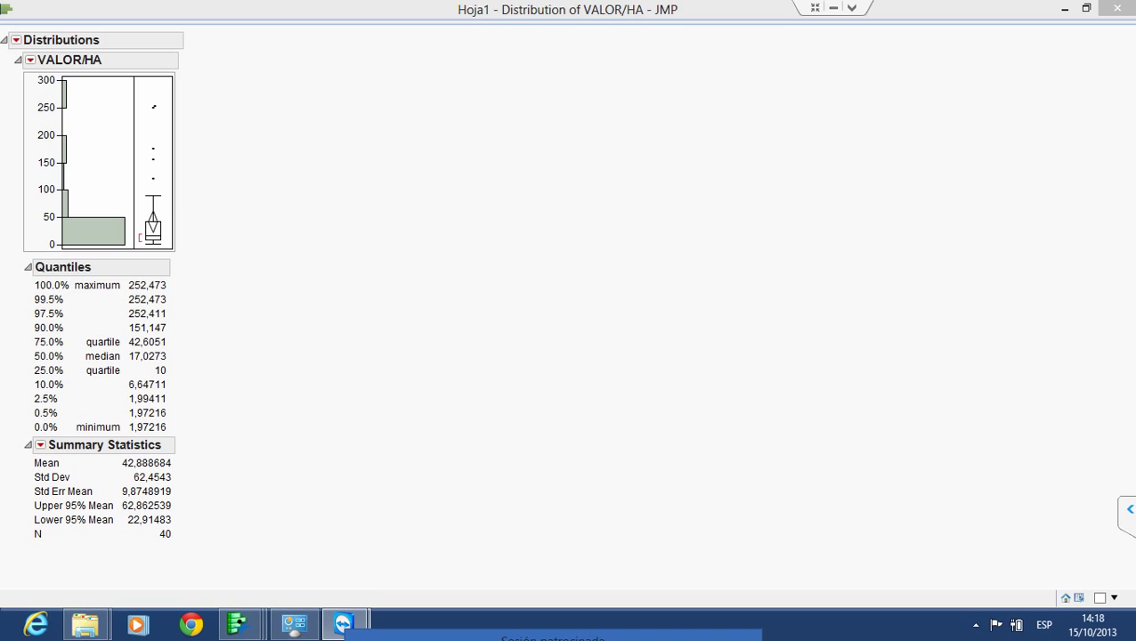
# Add a Normal Quantile Plot to the VALOR/HA distribution report
pyautogui.click(31, 59)
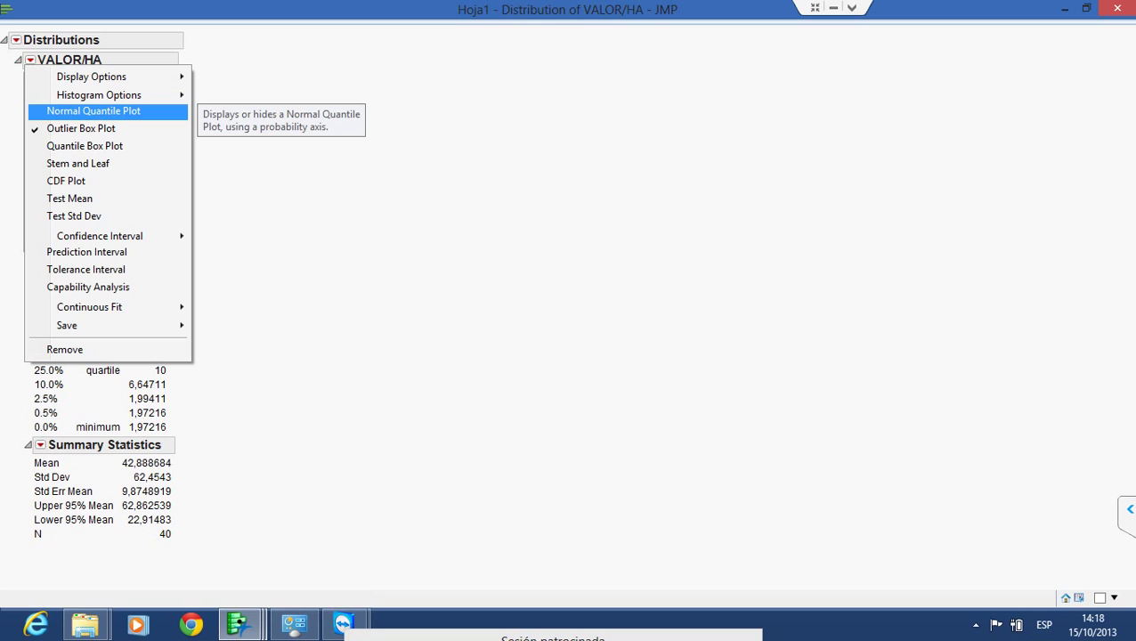
pyautogui.click(93, 110)
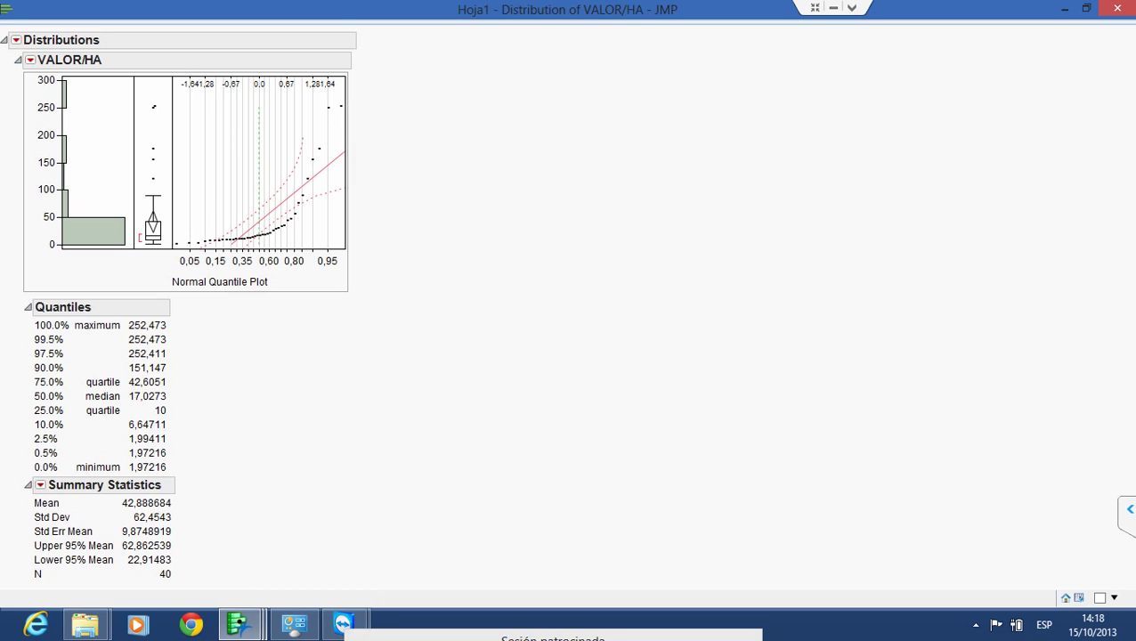
pyautogui.click(16, 40)
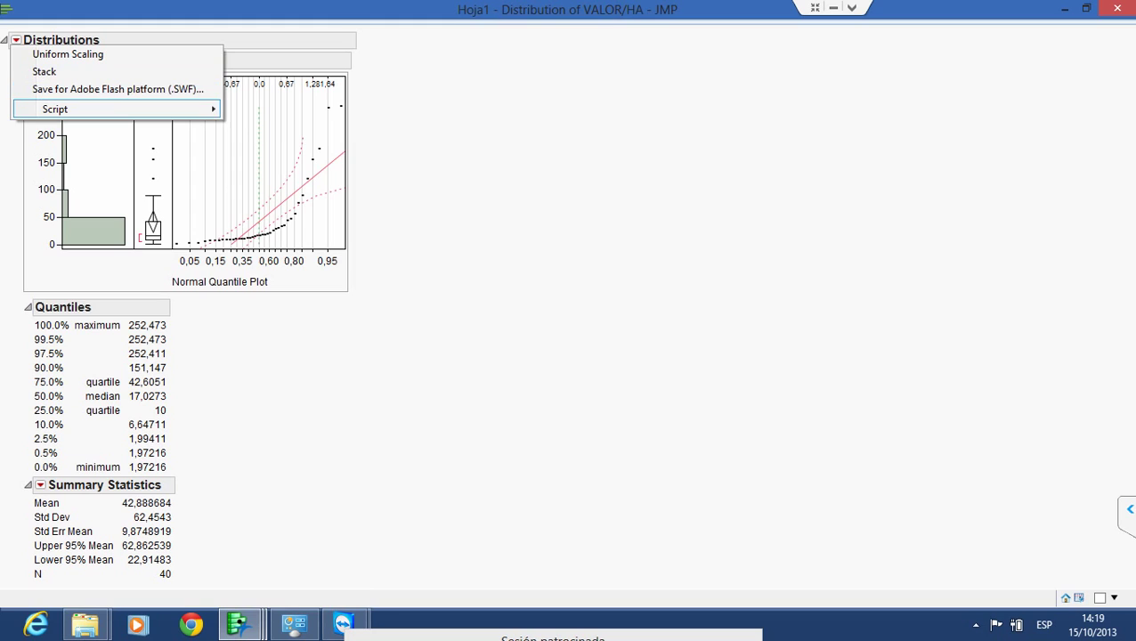
pyautogui.moveTo(55, 108)
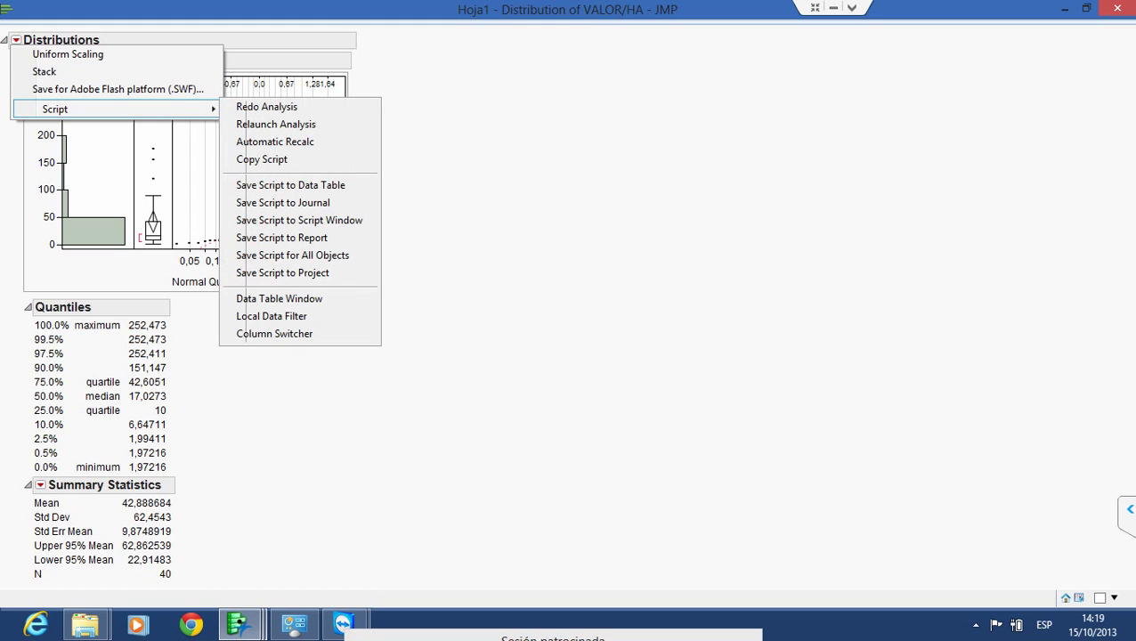
pyautogui.press('Escape')
pyautogui.press('Escape')
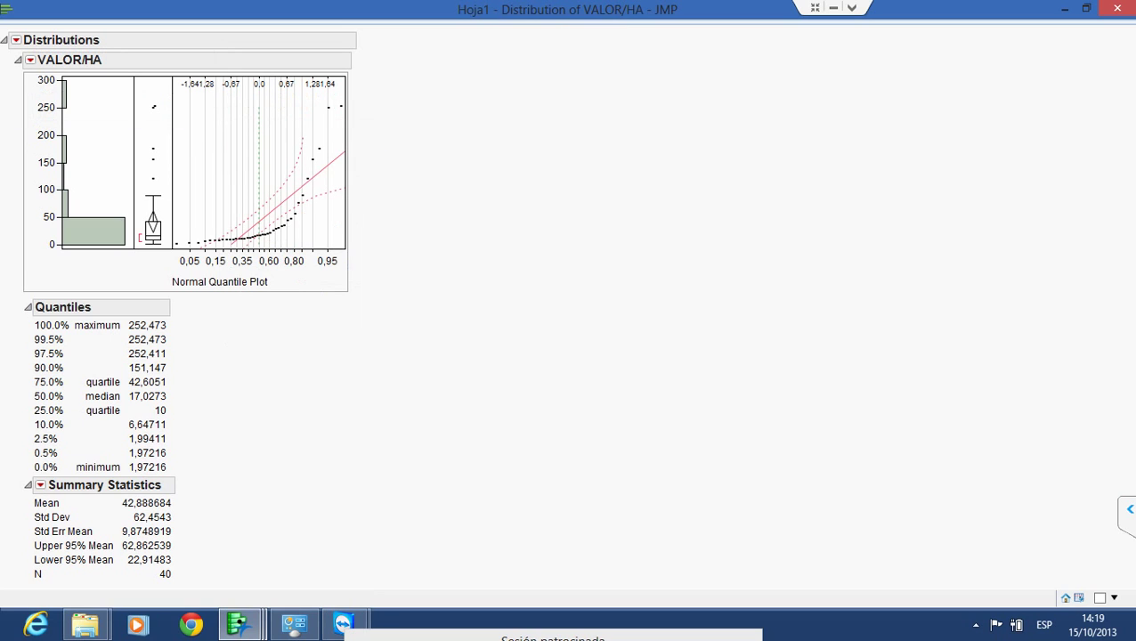
# Minimize the distribution report and set up a Fit Y by X analysis with VALOR/HA as the Y response
pyautogui.click(1087, 8)
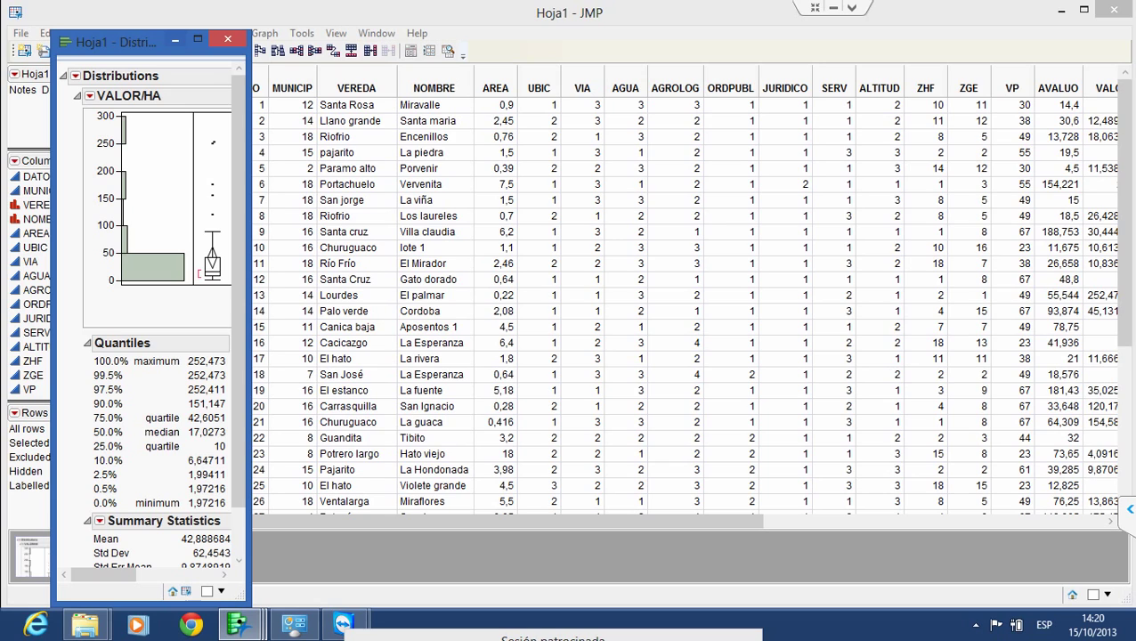
pyautogui.click(175, 40)
pyautogui.click(222, 33)
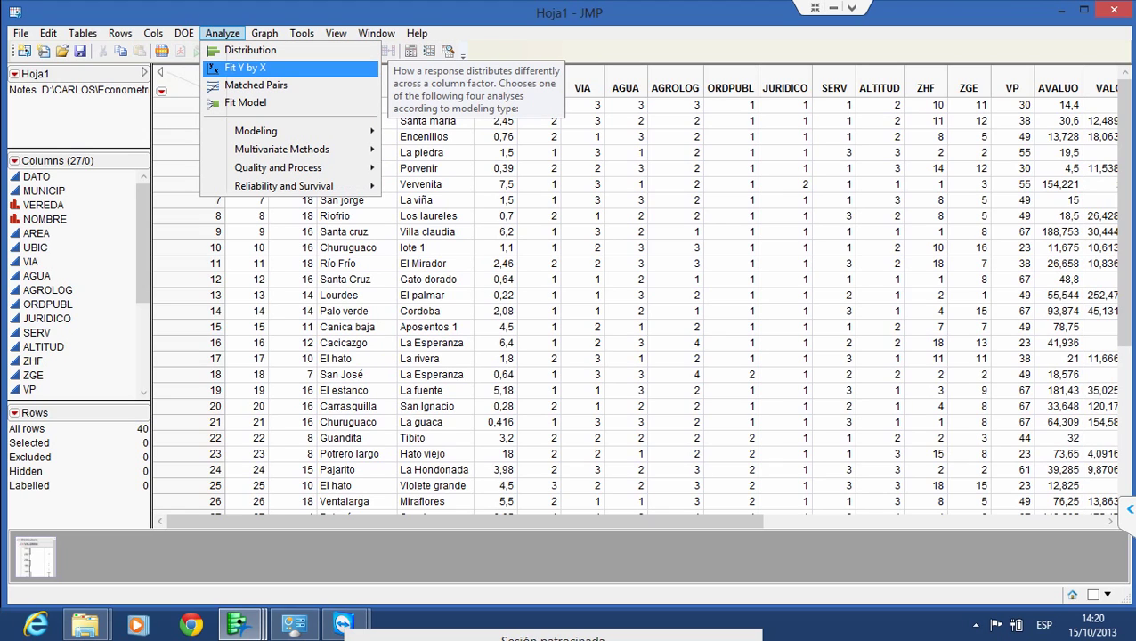
pyautogui.click(245, 68)
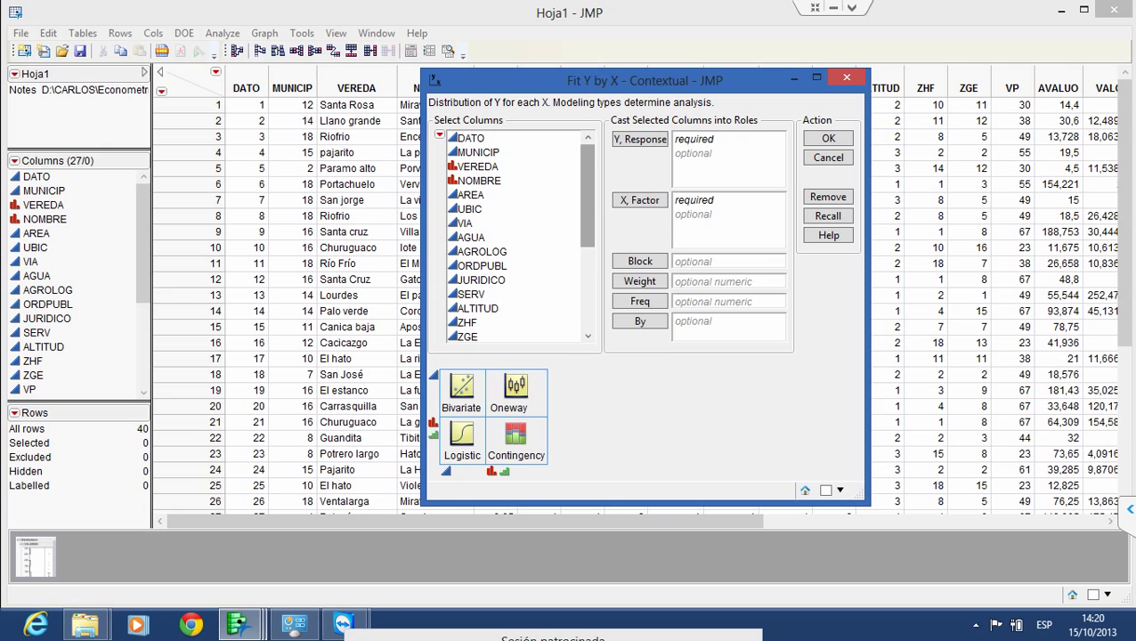
pyautogui.moveTo(587, 195); pyautogui.dragTo(587, 262)
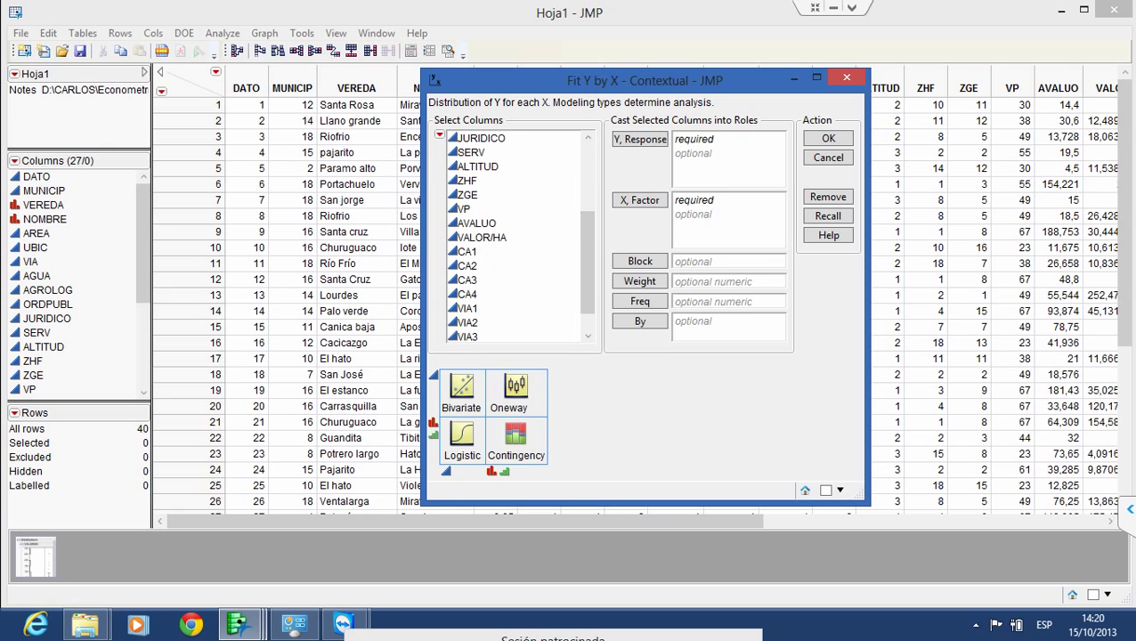
pyautogui.click(481, 237)
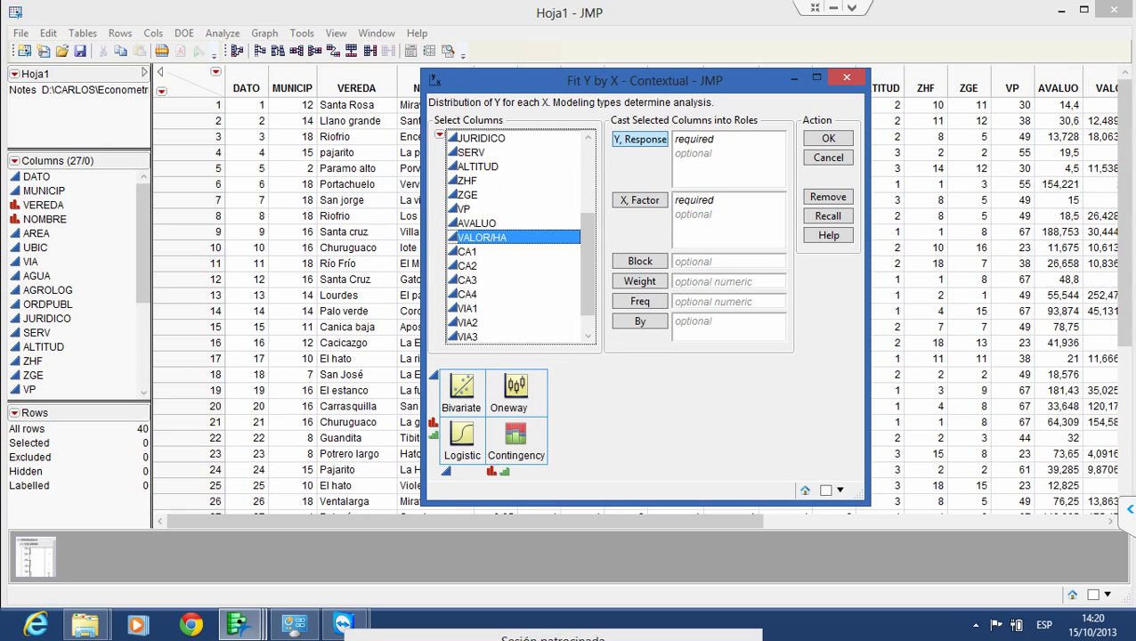
pyautogui.click(639, 139)
# Assign the AREA and VP columns as X factors of the Fit Y by X analysis
pyautogui.moveTo(587, 263); pyautogui.dragTo(587, 195)
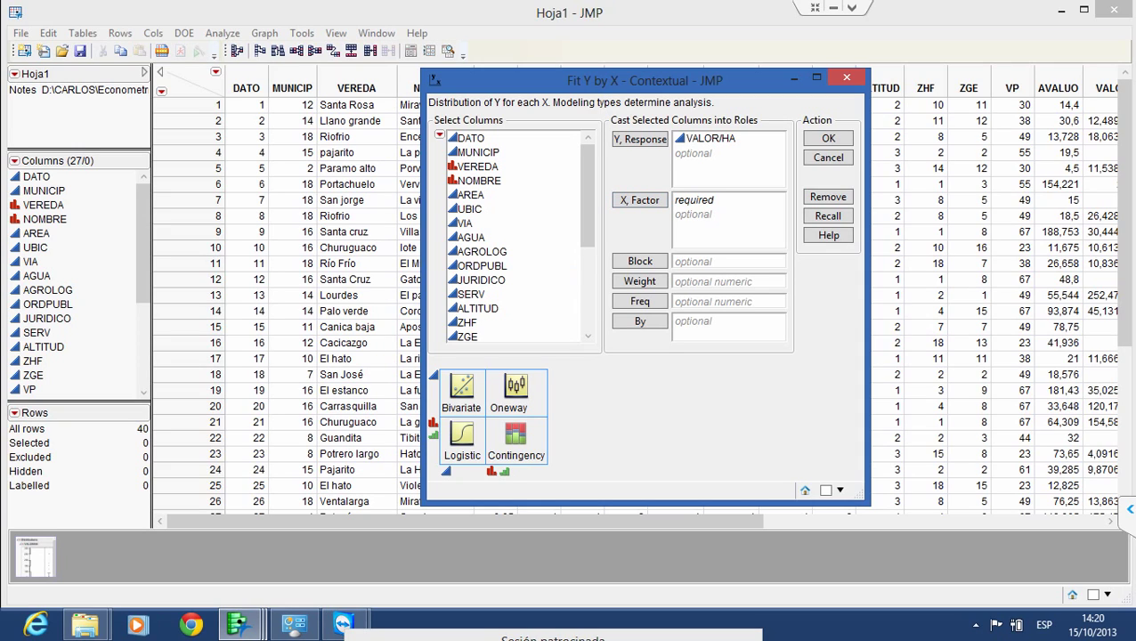
pyautogui.click(471, 195)
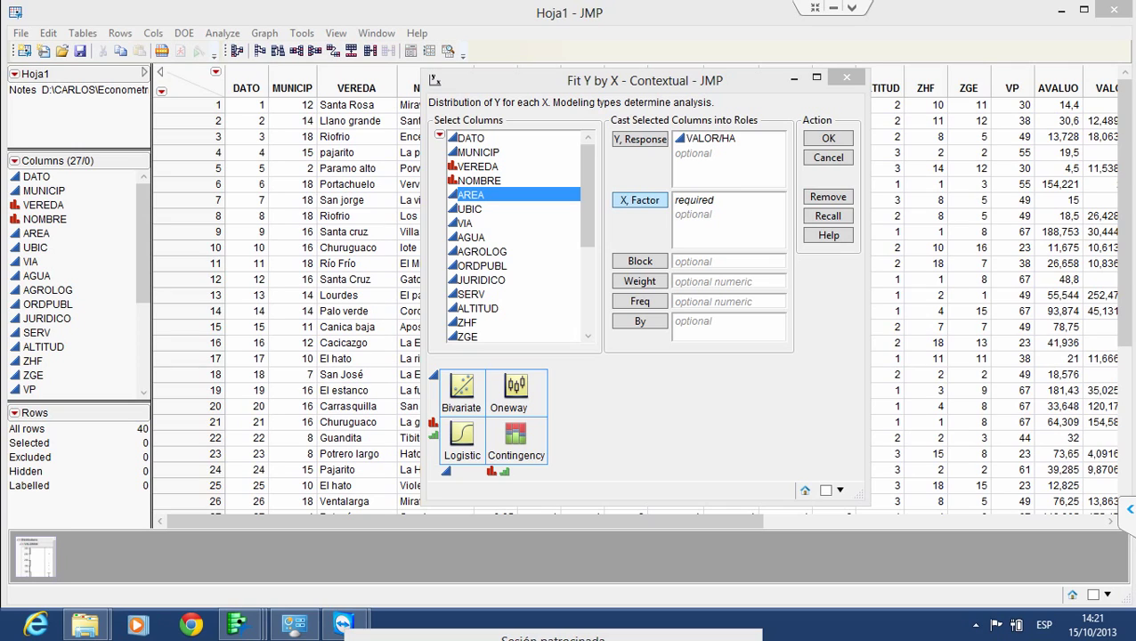
pyautogui.click(639, 199)
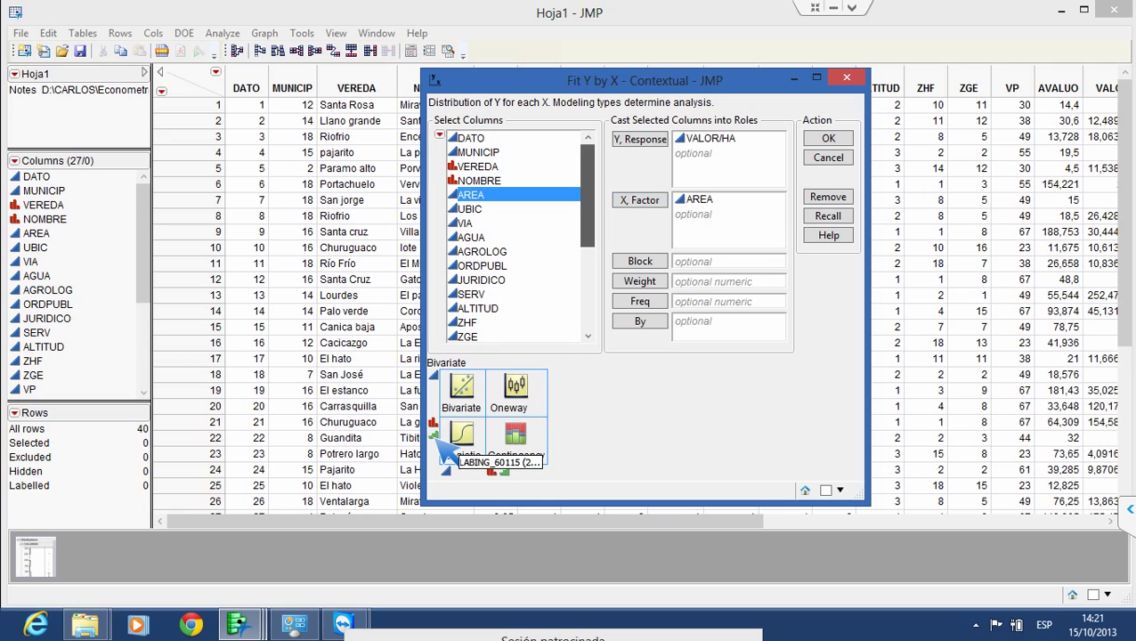
pyautogui.scroll(-1, 445, 452)
pyautogui.scroll(-2, 443, 454)
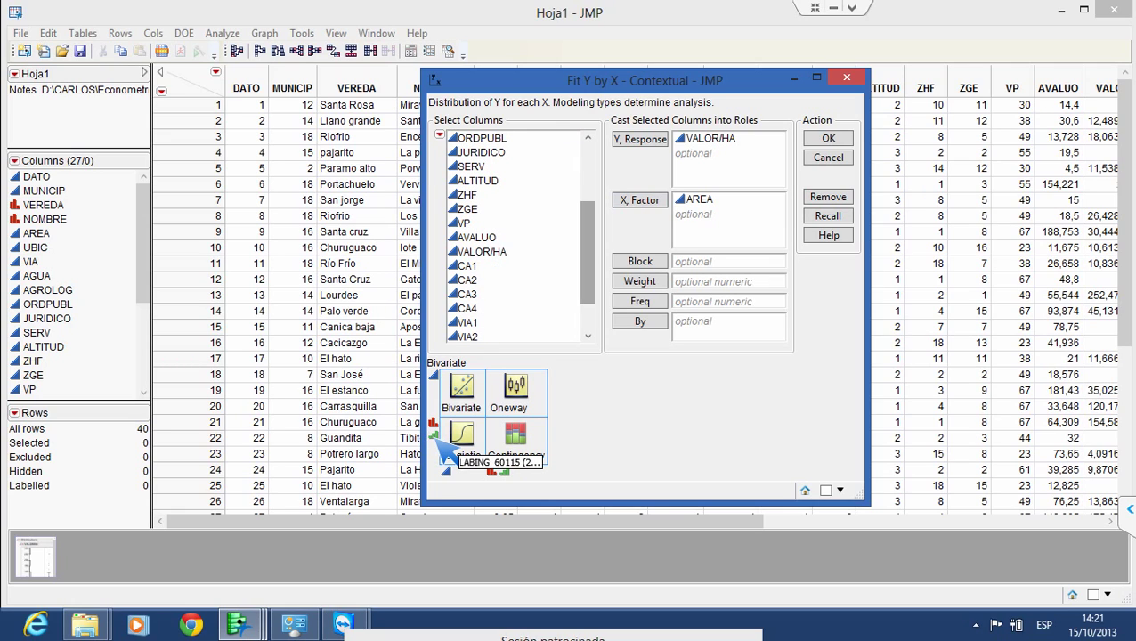
pyautogui.click(459, 223)
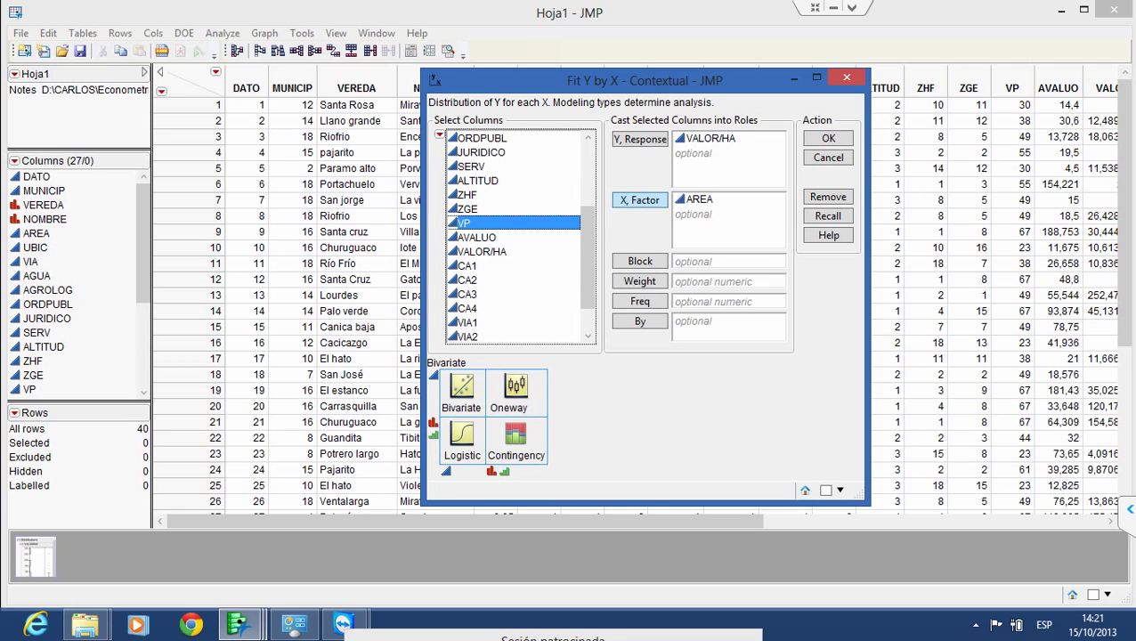
pyautogui.doubleClick(458, 223)
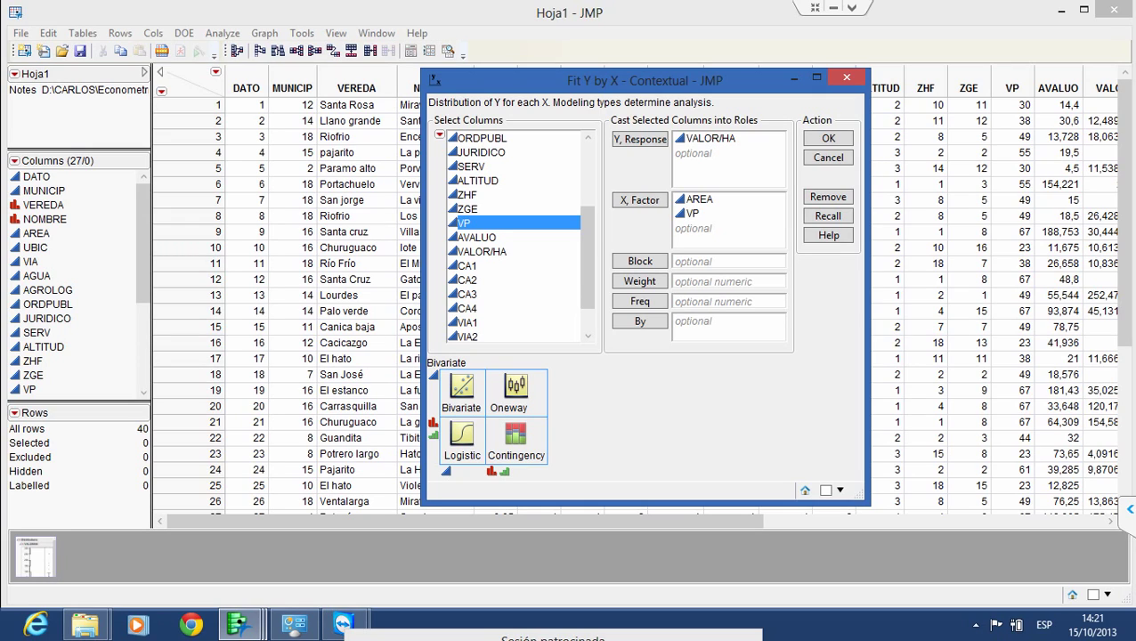
# Add CA2, CA3, CA4, VIA2, VIA3 and UBI2 as X factors and run the Fit Y by X analysis
pyautogui.click(467, 280)
pyautogui.keyDown('ctrl'); pyautogui.click(468, 294); pyautogui.keyUp('ctrl')
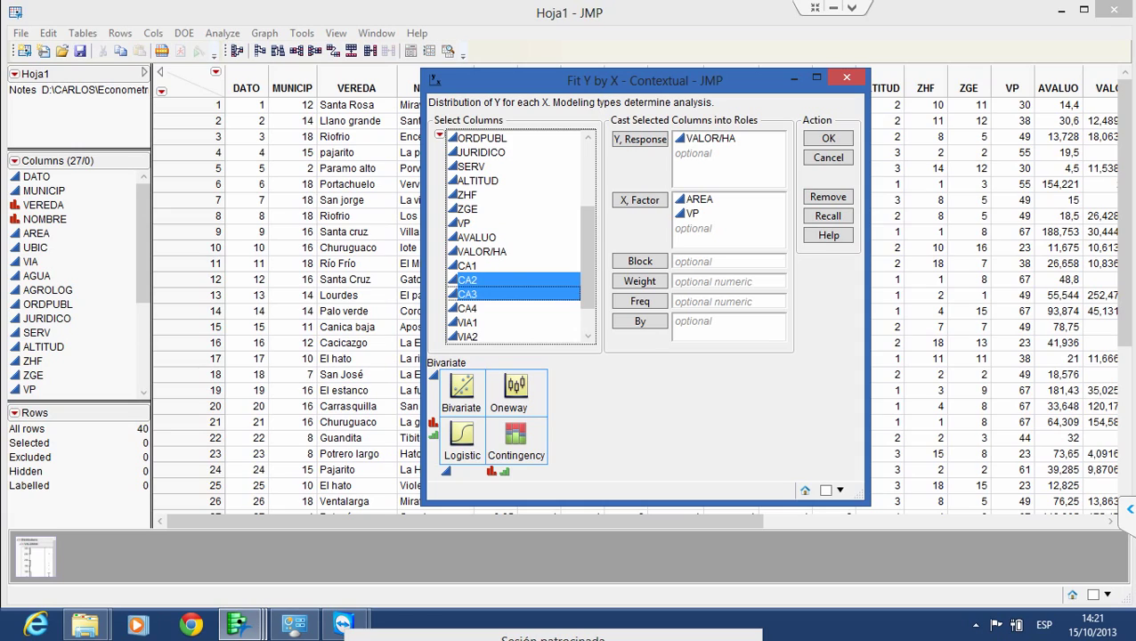
pyautogui.hotkey('shift', 'Down')
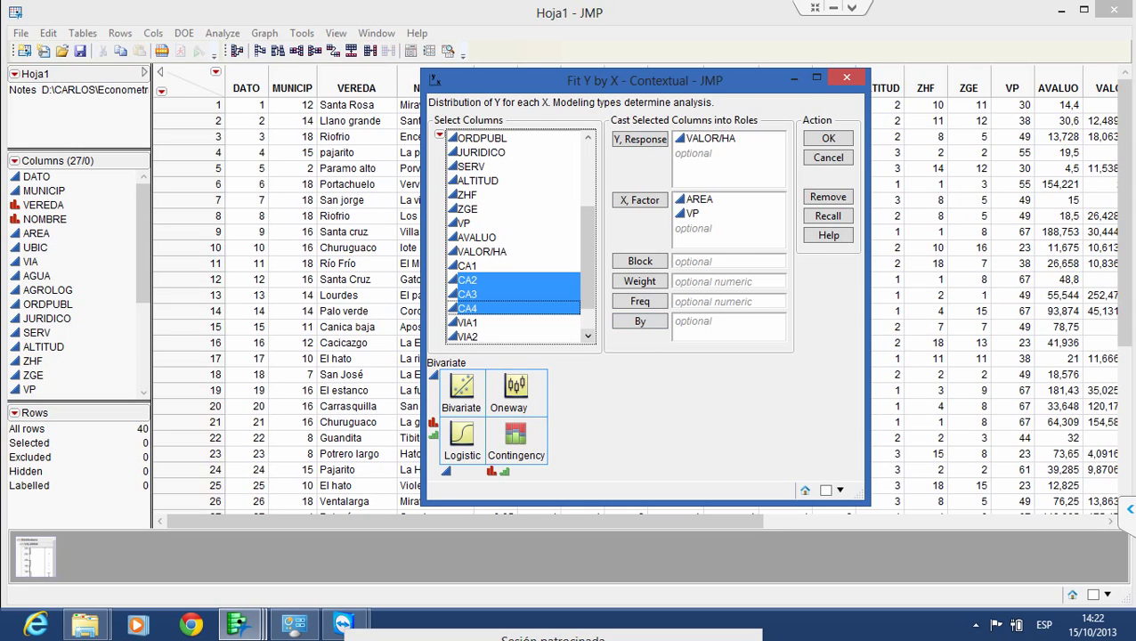
pyautogui.click(588, 335)
pyautogui.click(588, 336)
pyautogui.click(588, 335)
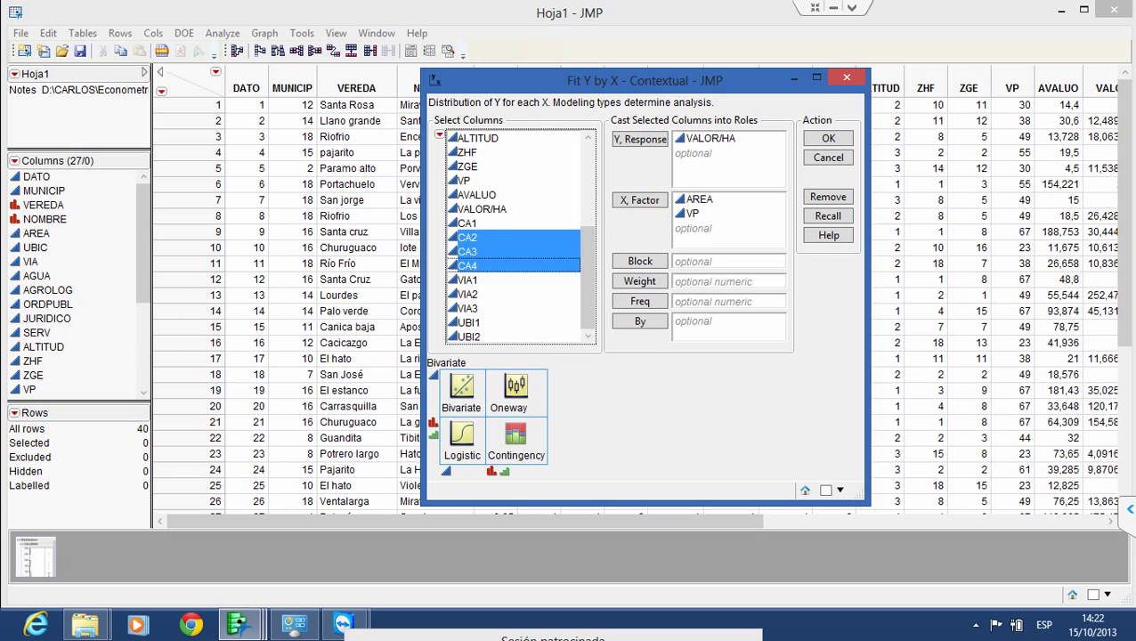
pyautogui.keyDown('ctrl'); pyautogui.click(467, 294); pyautogui.keyUp('ctrl')
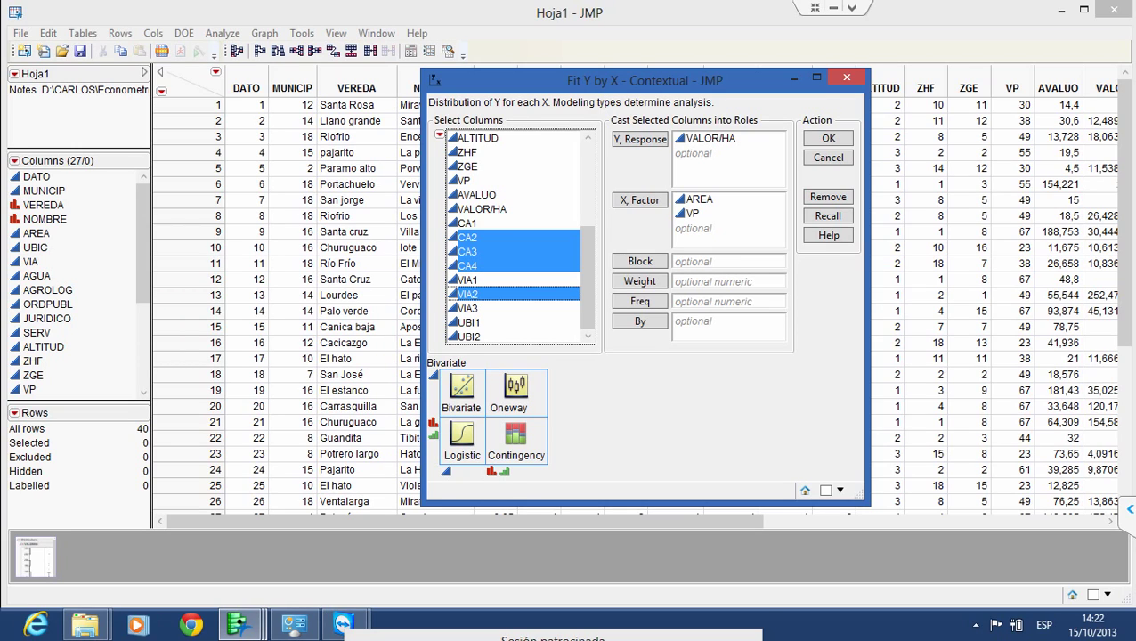
pyautogui.keyDown('ctrl'); pyautogui.click(467, 308); pyautogui.keyUp('ctrl')
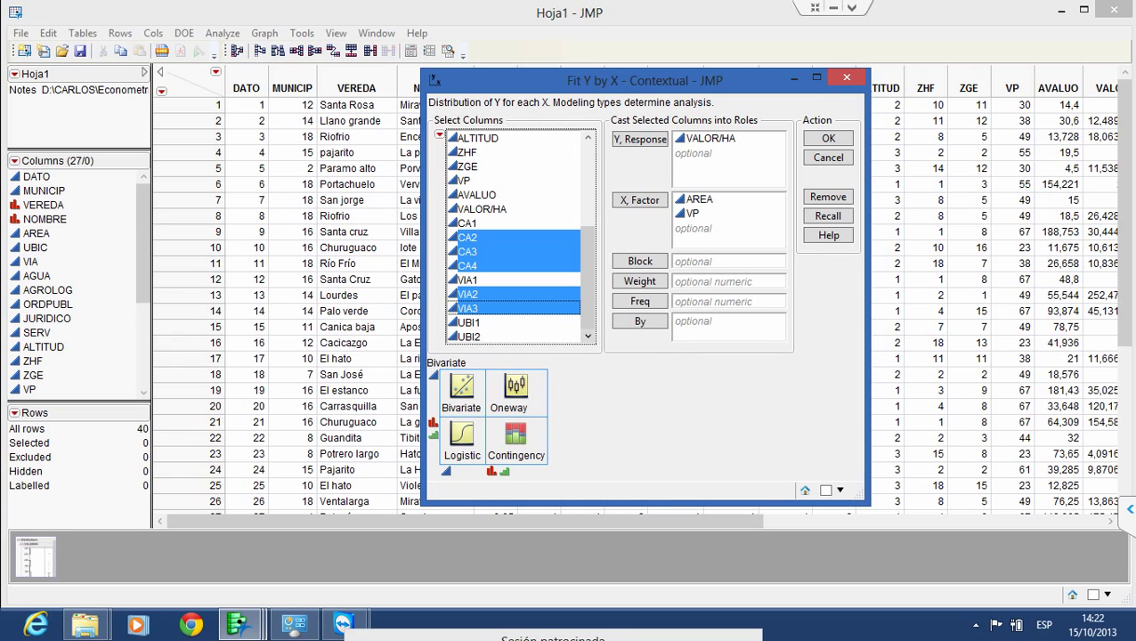
pyautogui.keyDown('ctrl'); pyautogui.click(469, 337); pyautogui.keyUp('ctrl')
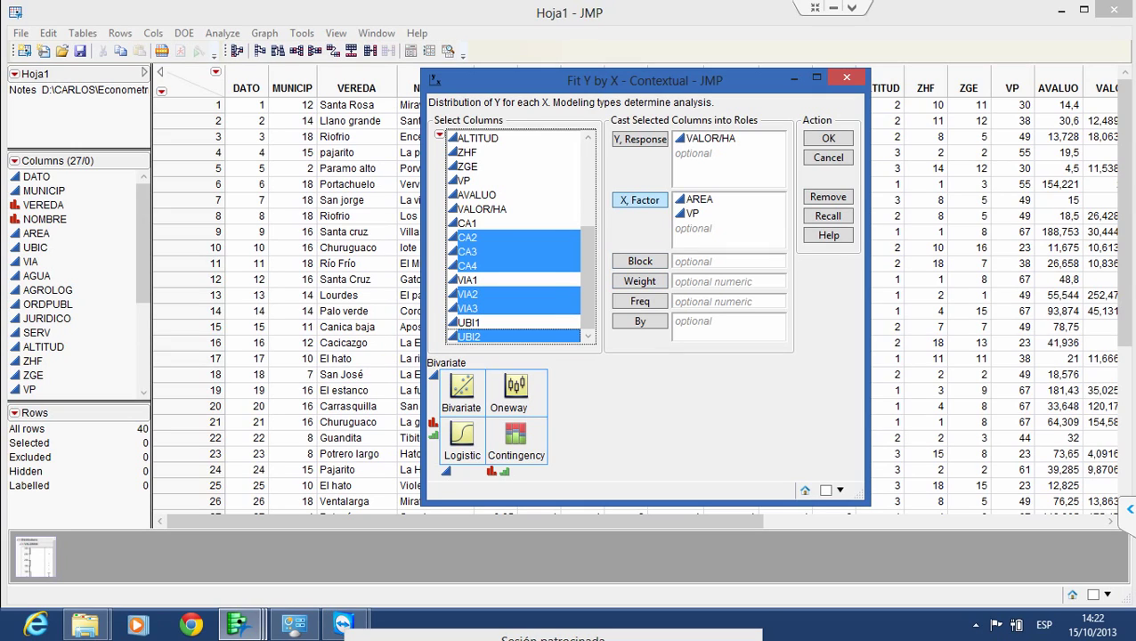
pyautogui.click(639, 200)
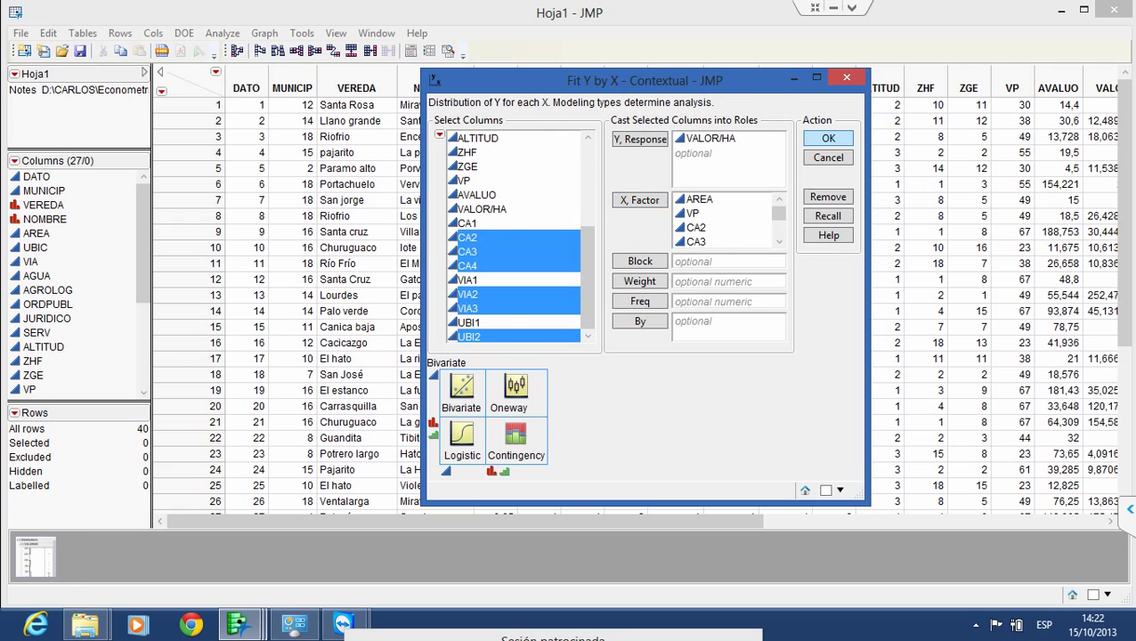
pyautogui.click(827, 138)
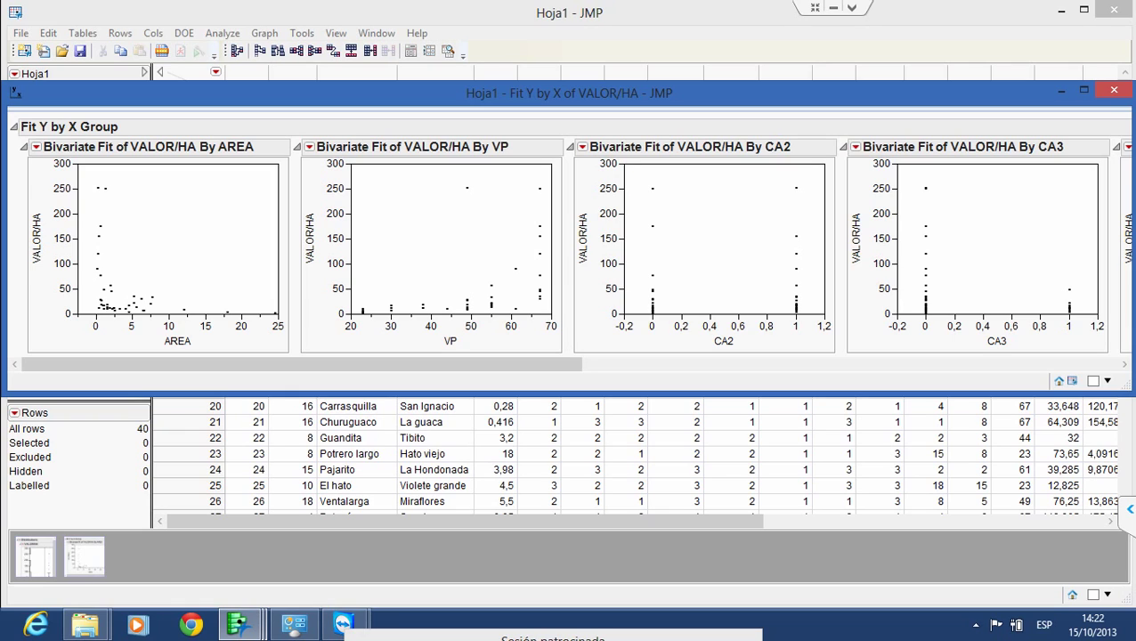
# Examine the bivariate scatterplots of VALOR/HA against every factor in the maximized report, and close the report
pyautogui.click(1084, 90)
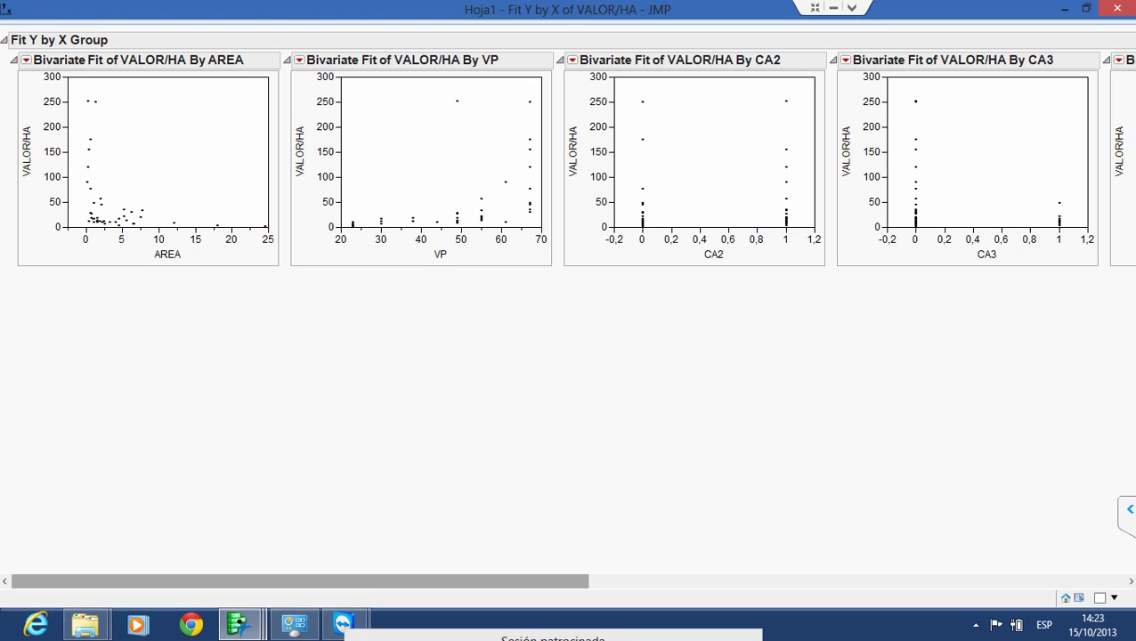
pyautogui.moveTo(300, 581); pyautogui.dragTo(657, 581)
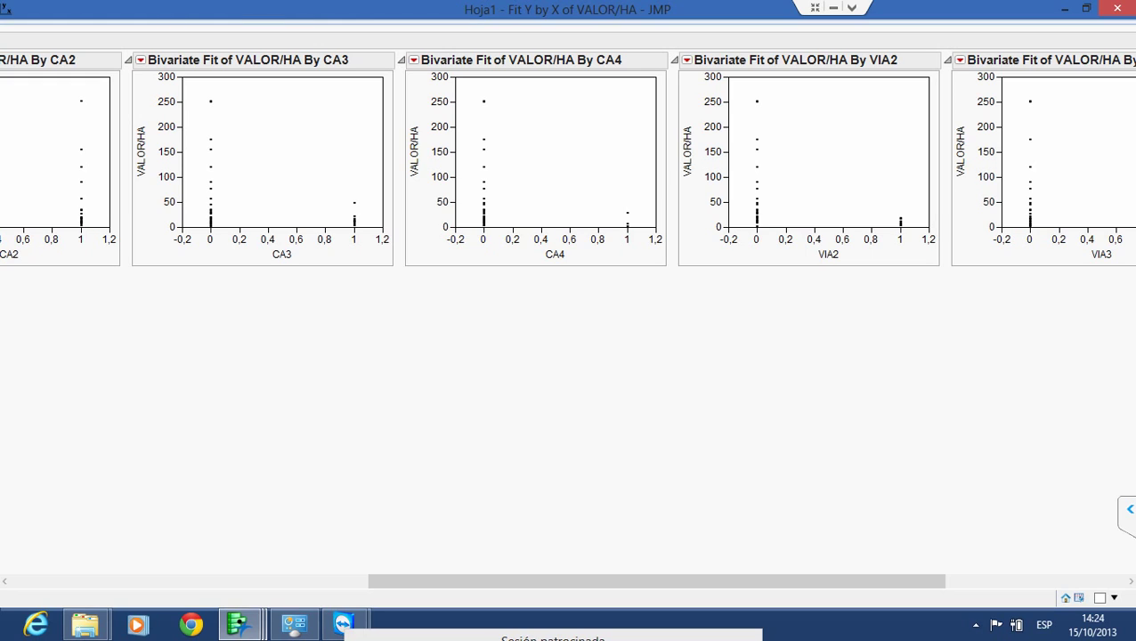
pyautogui.moveTo(657, 580); pyautogui.dragTo(816, 581)
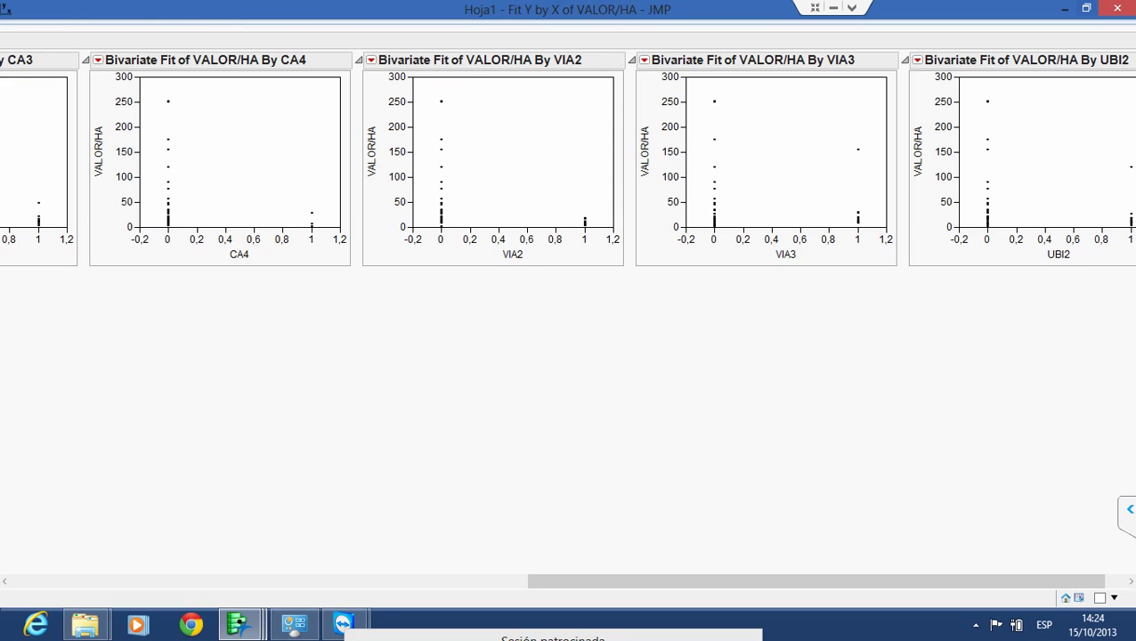
pyautogui.click(1086, 8)
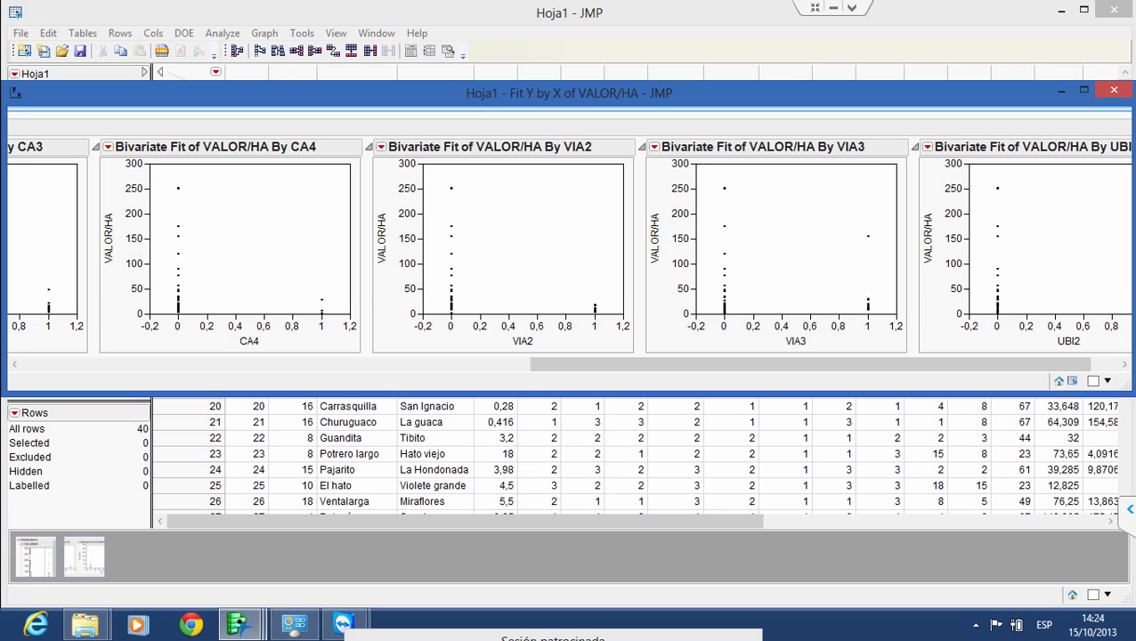
pyautogui.click(1114, 90)
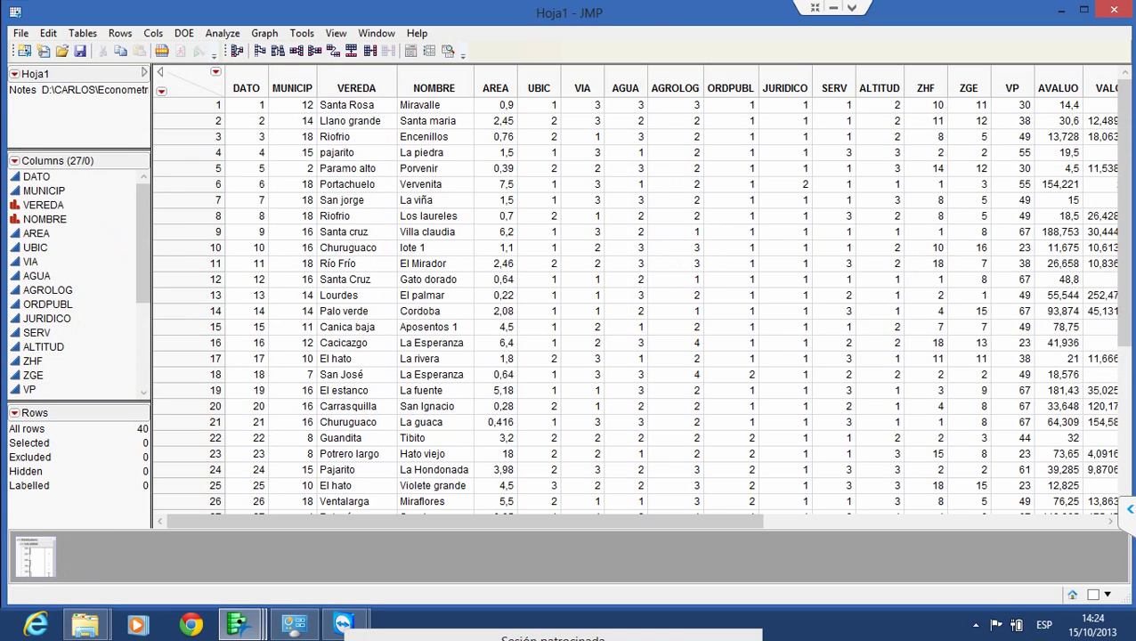
# Start a Fit Model analysis on the Hoja1 table with VALOR/HA as the Y variable
pyautogui.click(222, 33)
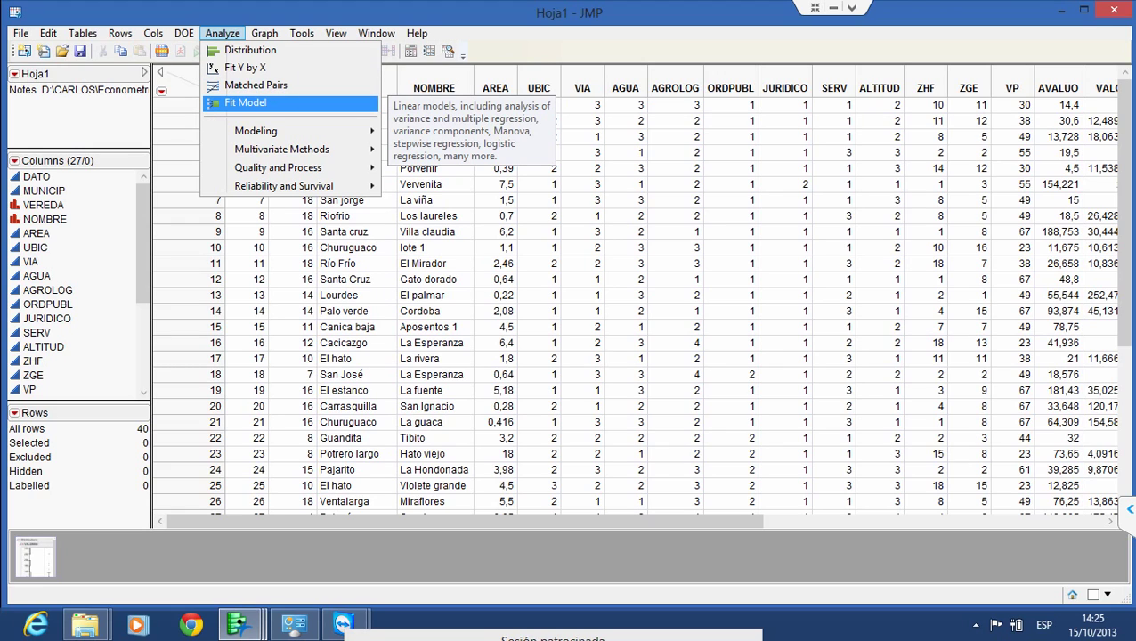
pyautogui.click(245, 102)
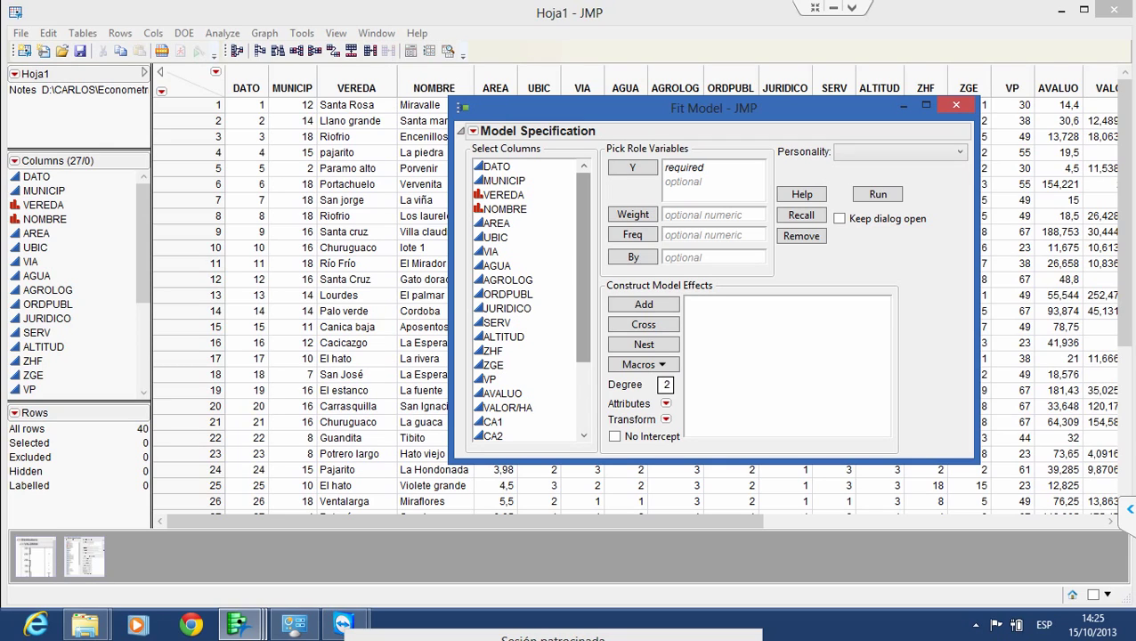
pyautogui.scroll(-3, 583, 267)
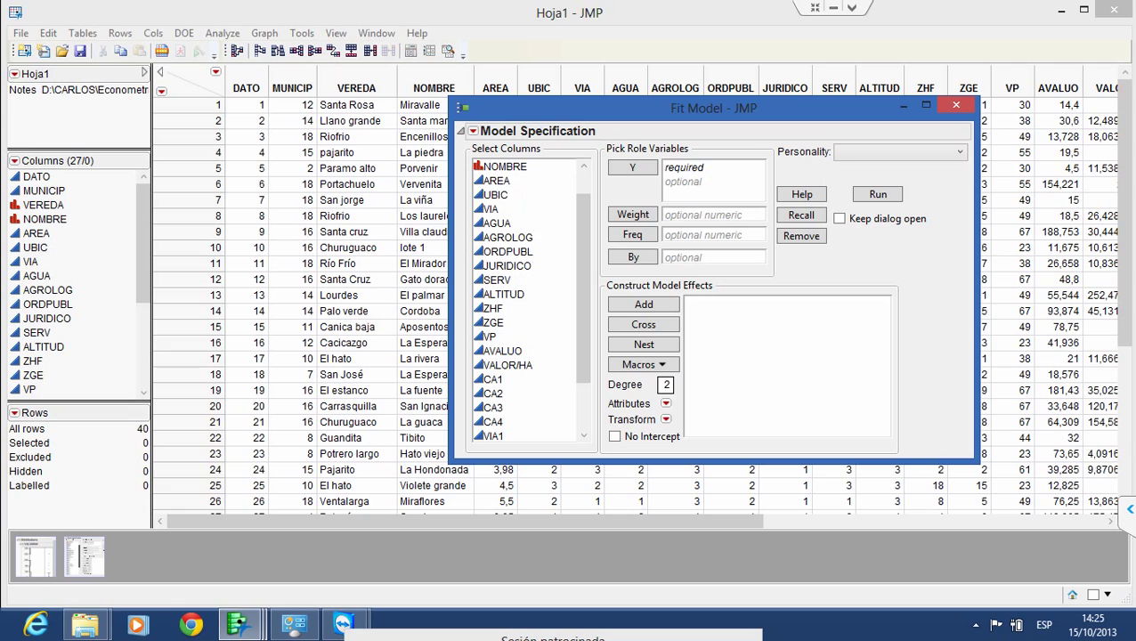
pyautogui.click(525, 365)
pyautogui.click(632, 167)
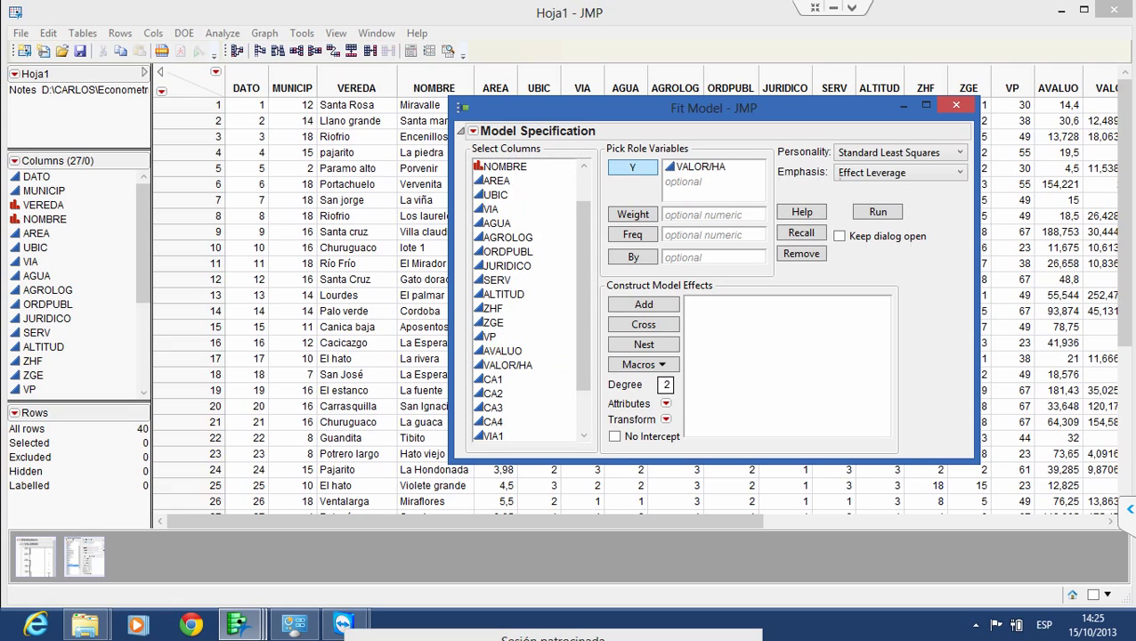
# Add AREA, VP, CA2, CA3, CA4, VIA2, VIA3 and UBI2 as the model effects
pyautogui.scroll(3, 529, 303)
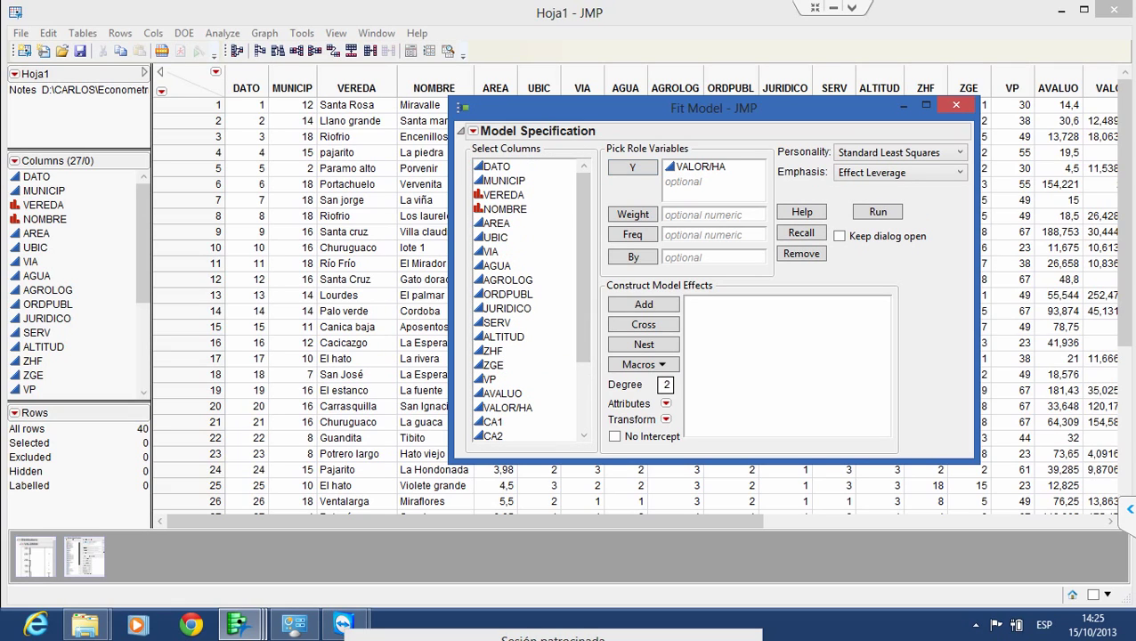
pyautogui.click(524, 222)
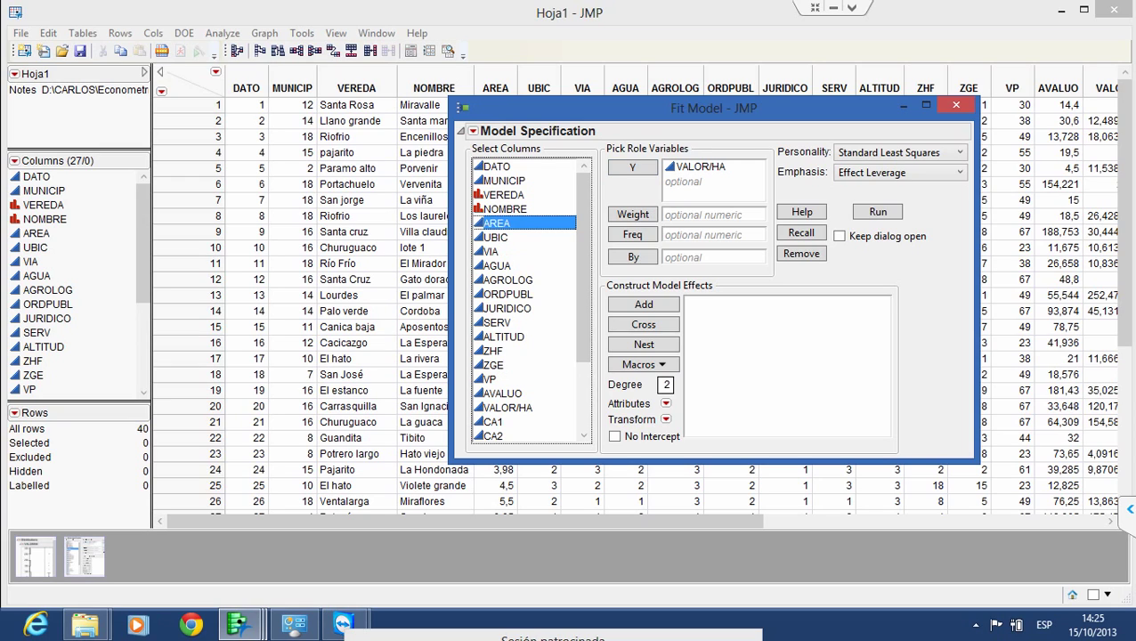
pyautogui.keyDown('ctrl'); pyautogui.click(525, 379); pyautogui.keyUp('ctrl')
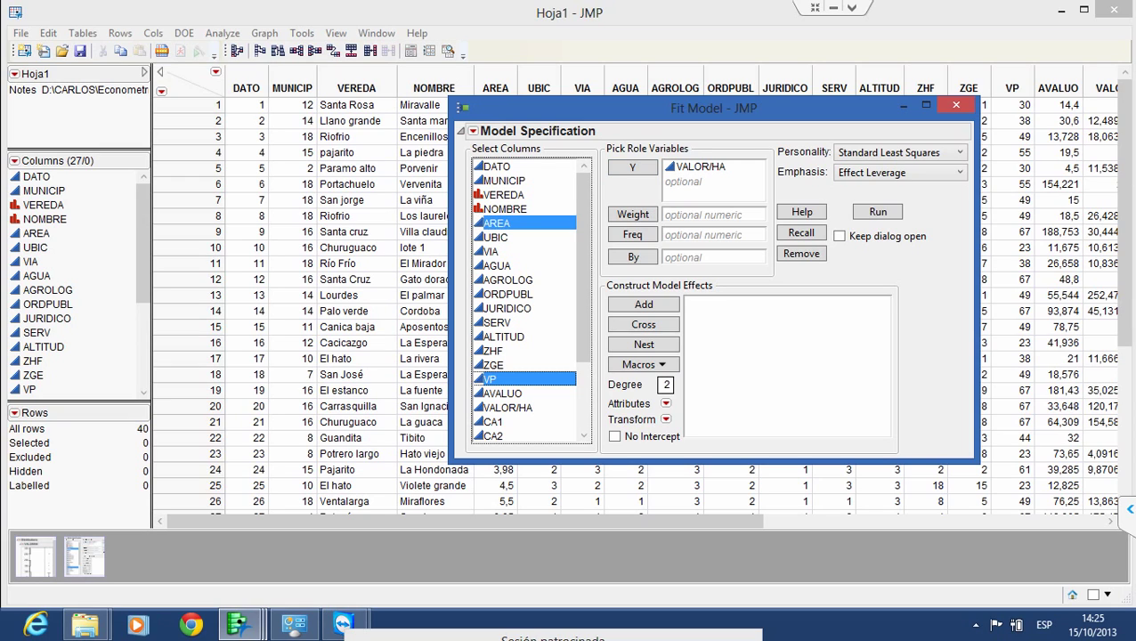
pyautogui.scroll(-3, 530, 302)
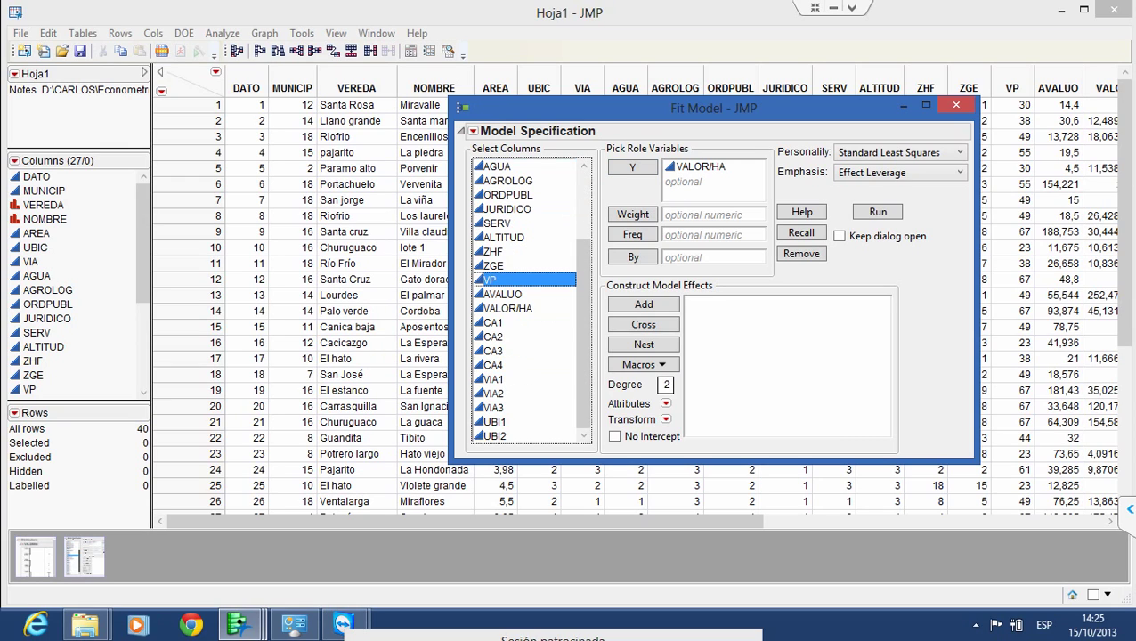
pyautogui.keyDown('ctrl'); pyautogui.click(525, 336); pyautogui.keyUp('ctrl')
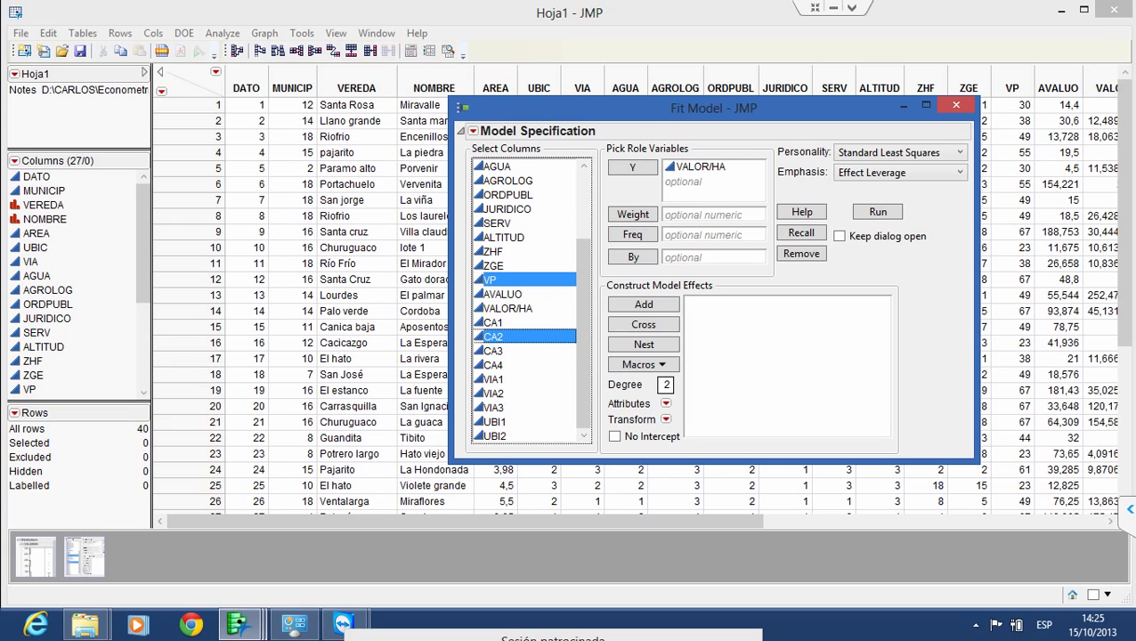
pyautogui.keyDown('ctrl'); pyautogui.click(525, 350); pyautogui.keyUp('ctrl')
pyautogui.keyDown('ctrl'); pyautogui.click(524, 365); pyautogui.keyUp('ctrl')
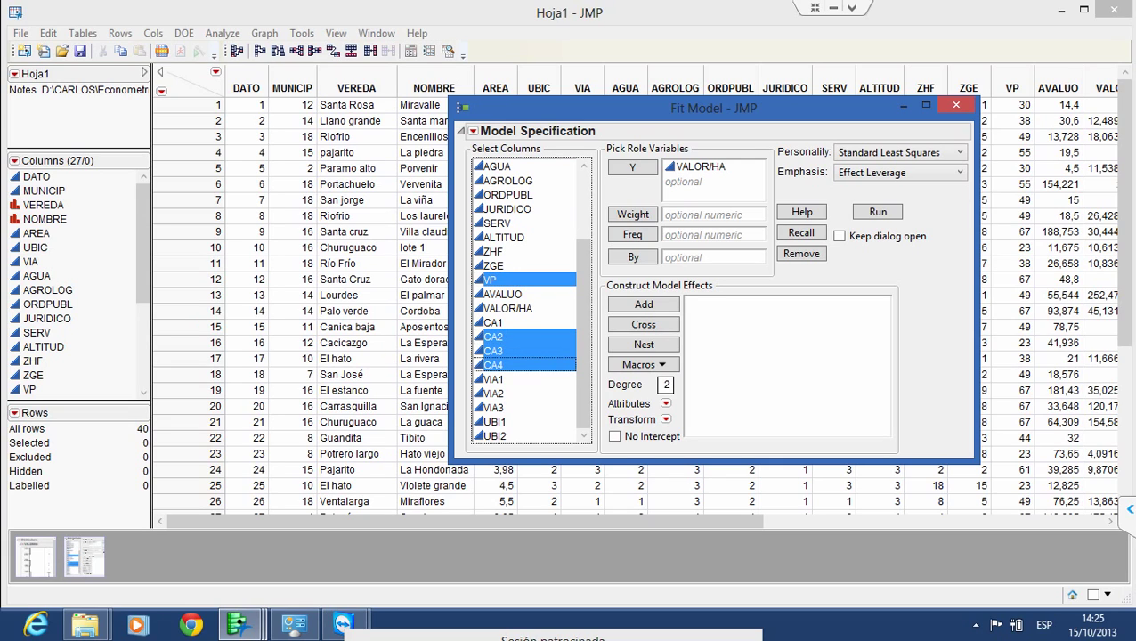
pyautogui.keyDown('ctrl'); pyautogui.click(524, 393); pyautogui.keyUp('ctrl')
pyautogui.keyDown('ctrl'); pyautogui.click(524, 407); pyautogui.keyUp('ctrl')
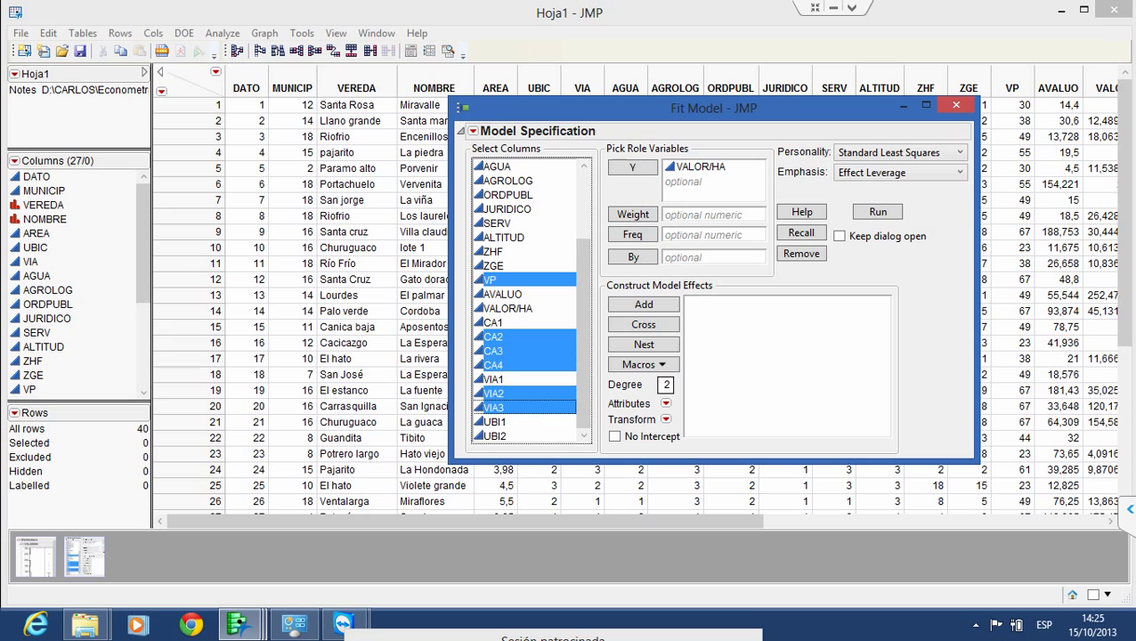
pyautogui.keyDown('ctrl'); pyautogui.click(524, 437); pyautogui.keyUp('ctrl')
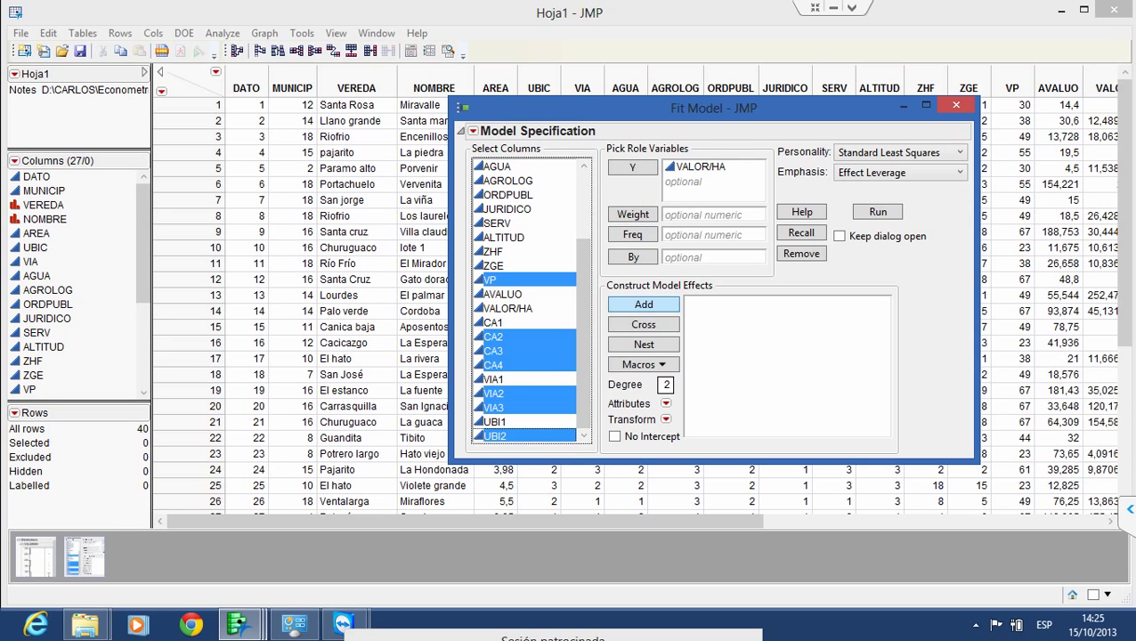
pyautogui.click(643, 304)
pyautogui.click(644, 305)
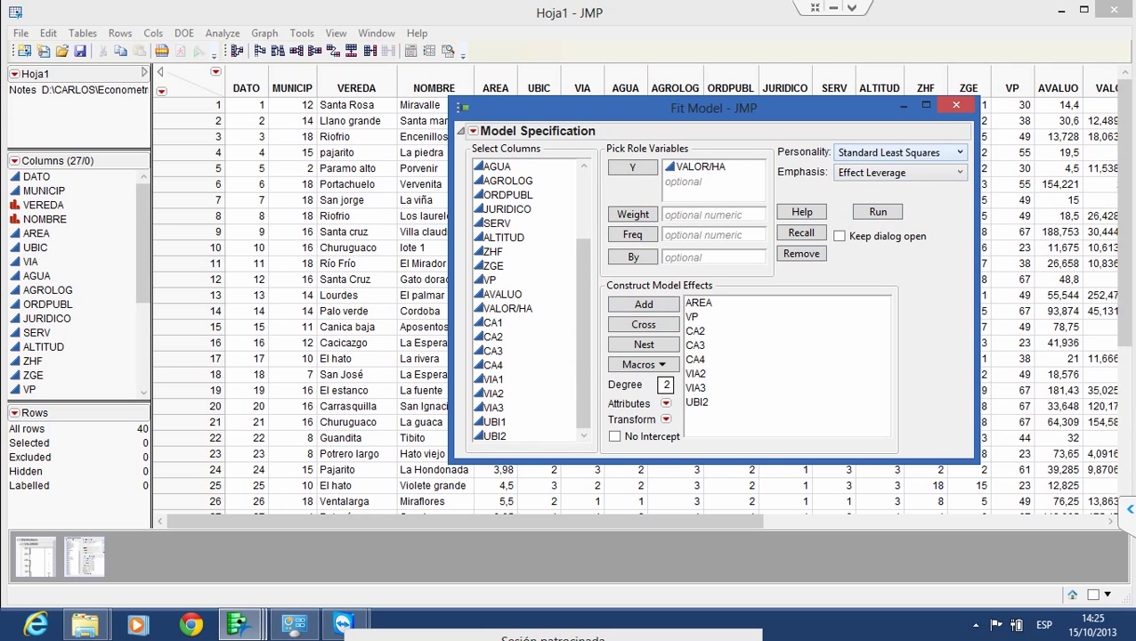
# Choose the Standard Least Squares personality and run the model
pyautogui.click(899, 152)
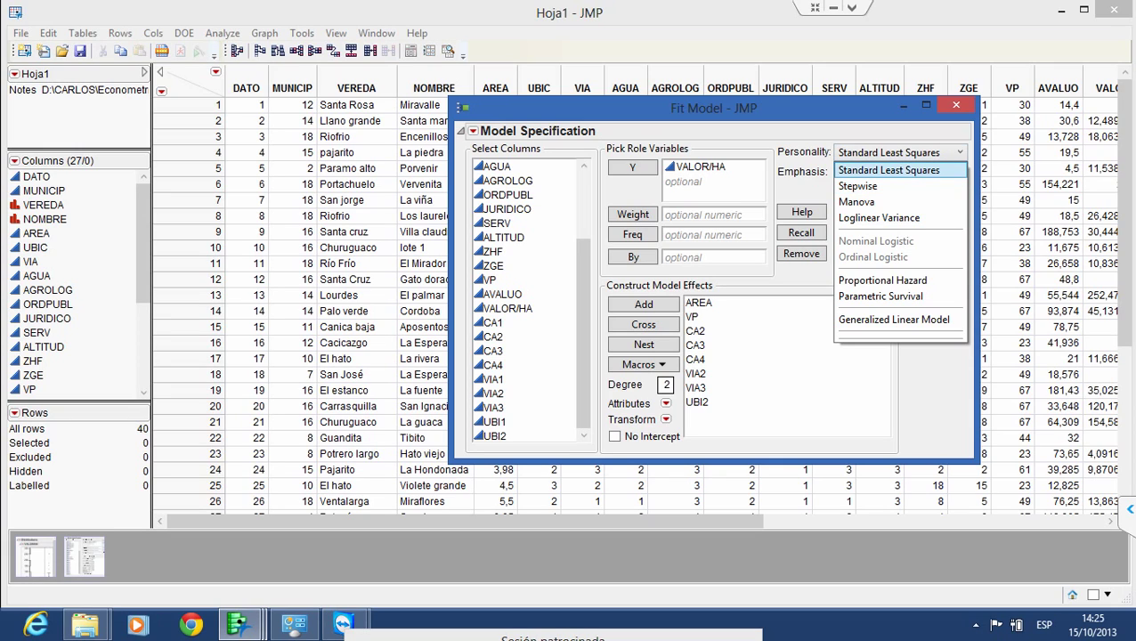
pyautogui.click(888, 170)
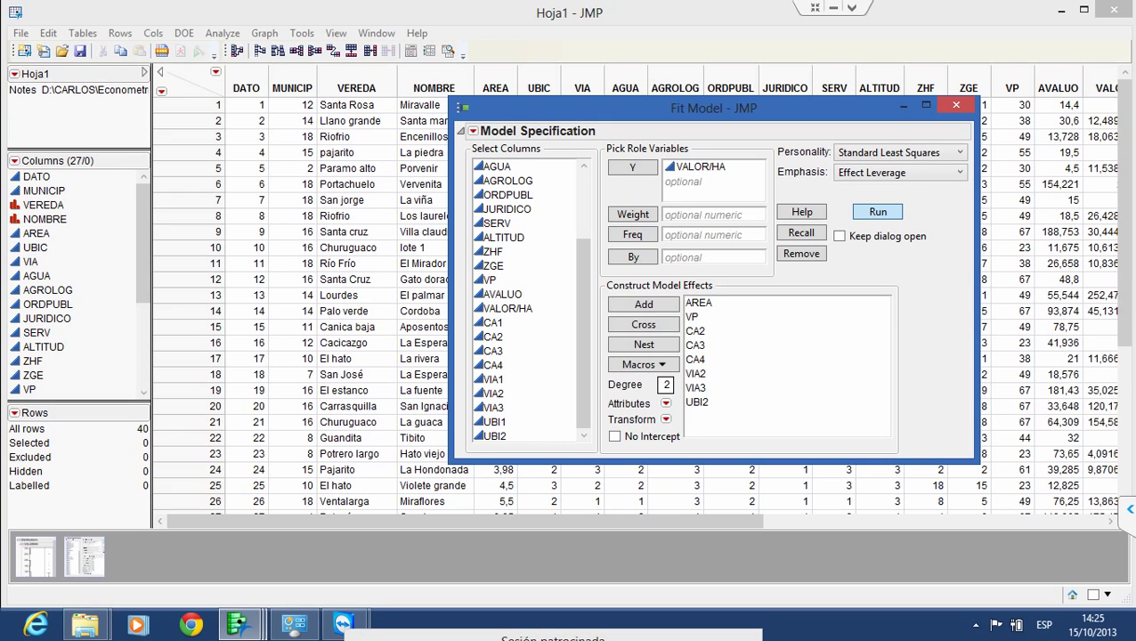
pyautogui.click(878, 211)
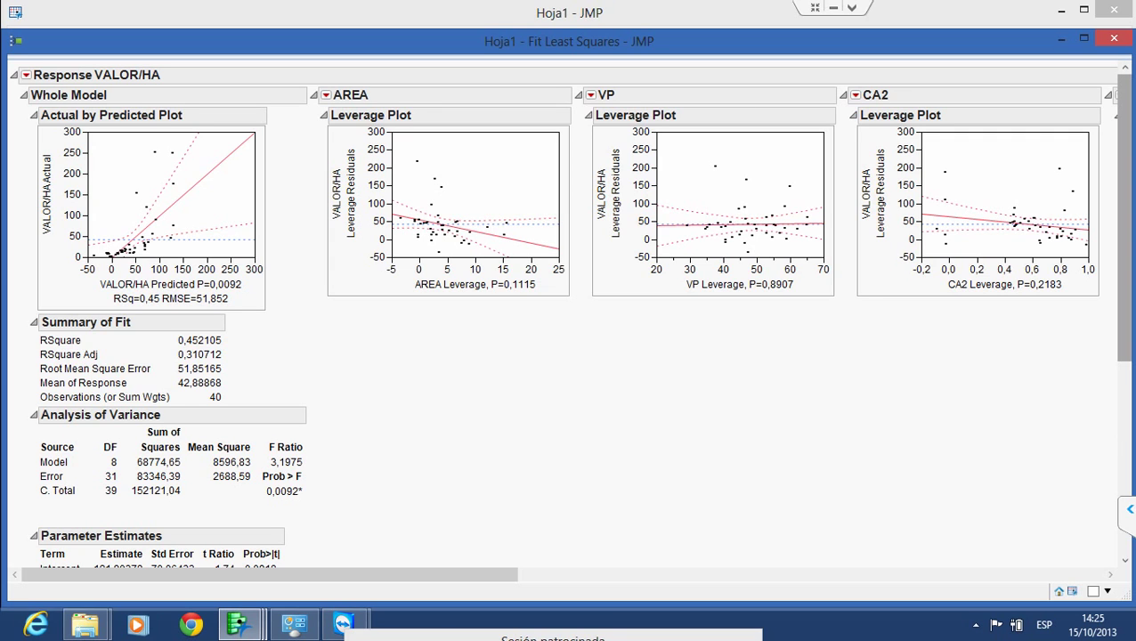
# Examine the Summary of Fit, Analysis of Variance, the Parameter Estimates' p-values and the Residual by Predicted Plot
pyautogui.moveTo(1124, 217); pyautogui.dragTo(1123, 335)
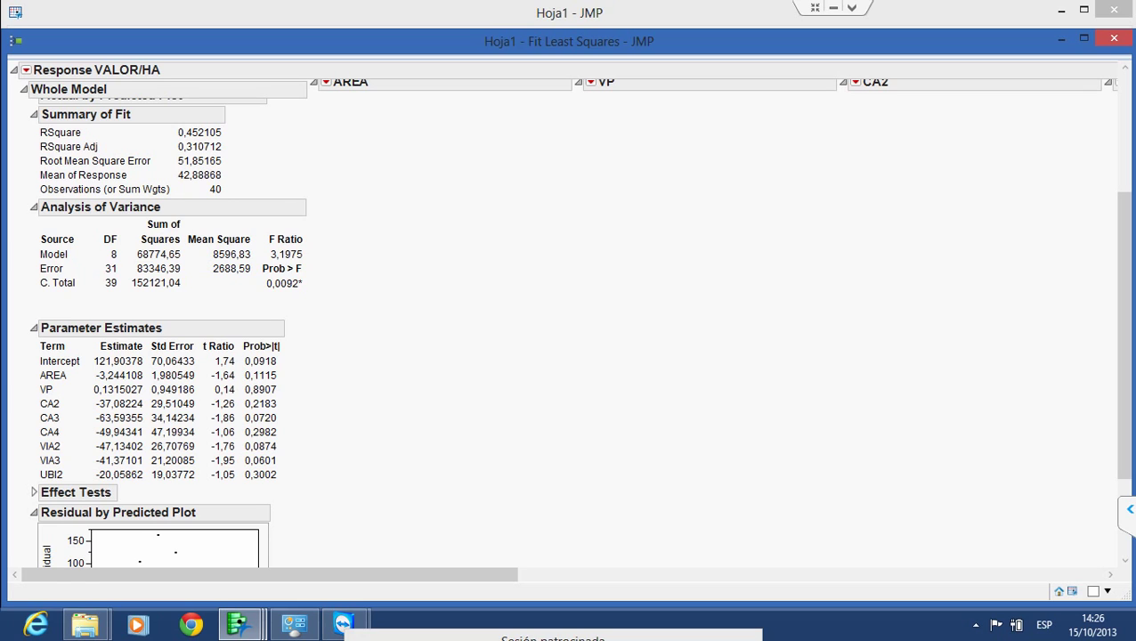
pyautogui.moveTo(194, 146)
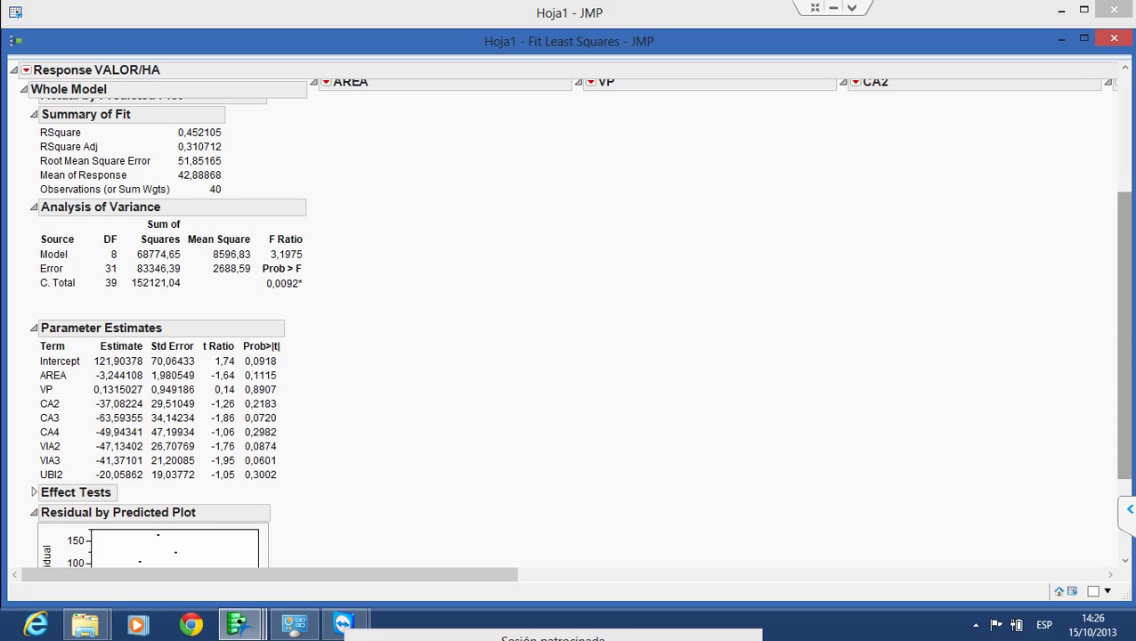
pyautogui.scroll(-3, 1124, 338)
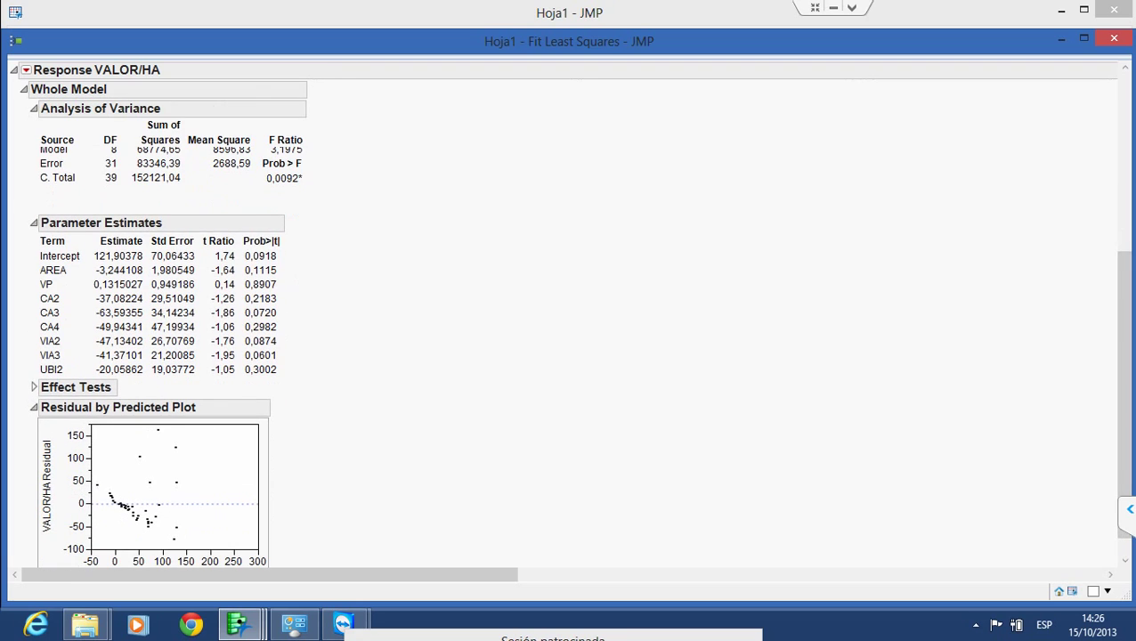
pyautogui.moveTo(260, 326)
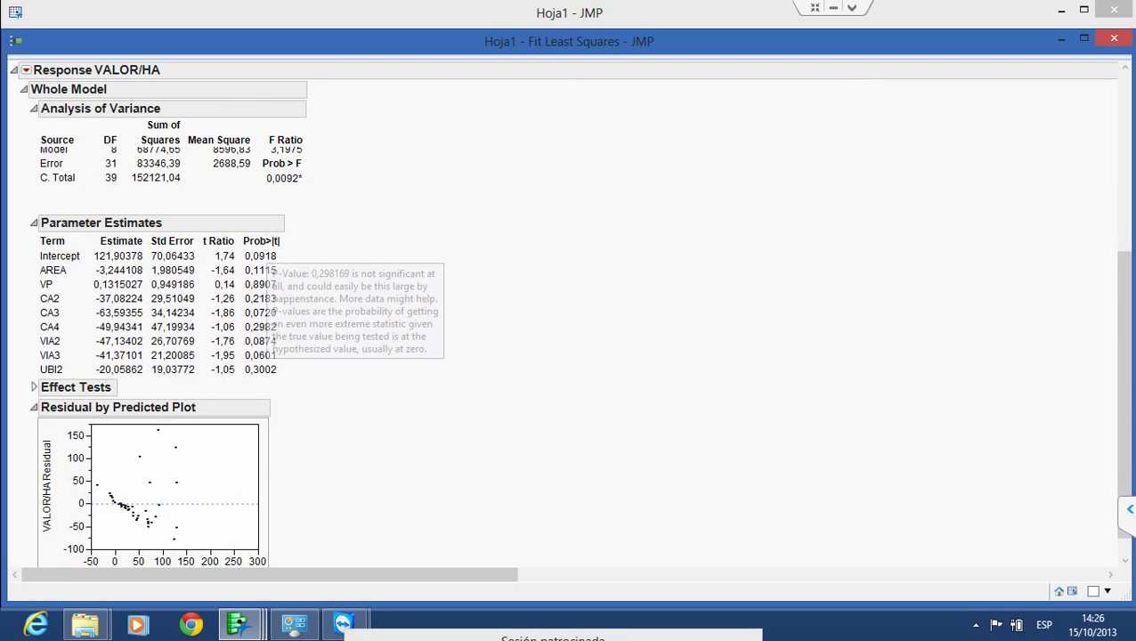
pyautogui.moveTo(260, 256)
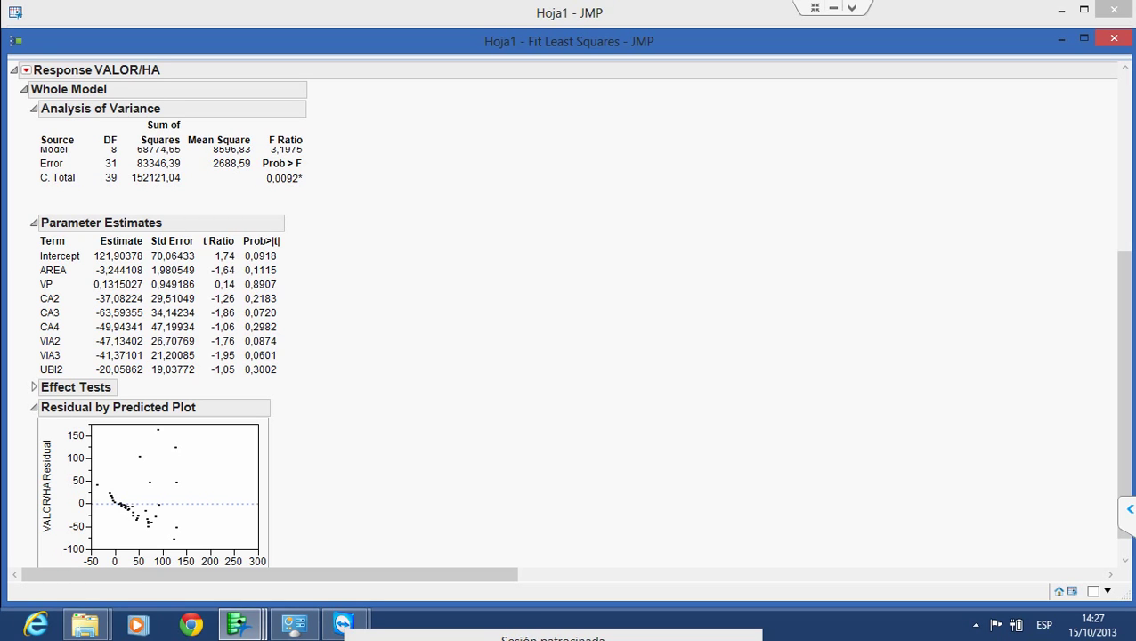
pyautogui.moveTo(97, 484)
# Save the VALOR/HA model's residuals as a new column in the data table
pyautogui.click(27, 69)
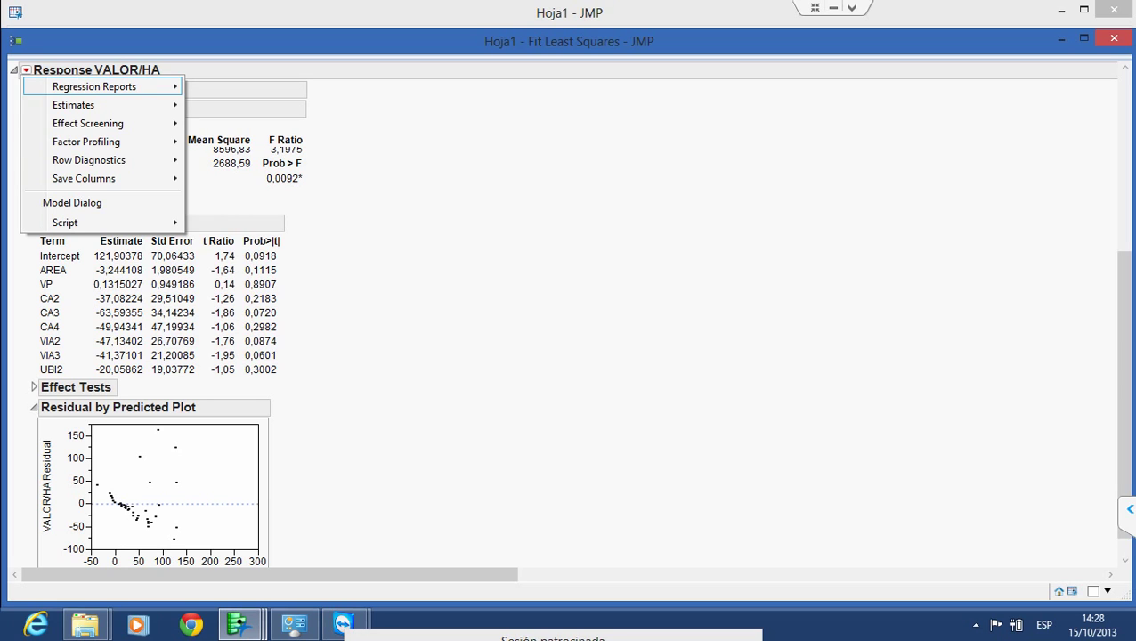
pyautogui.moveTo(86, 141)
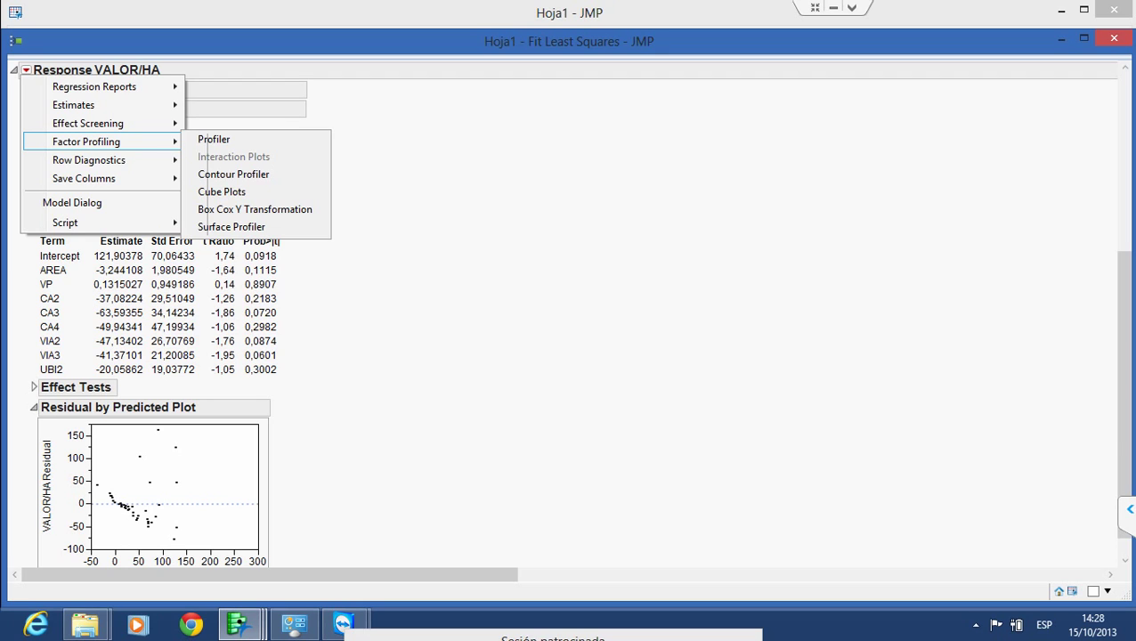
pyautogui.moveTo(83, 179)
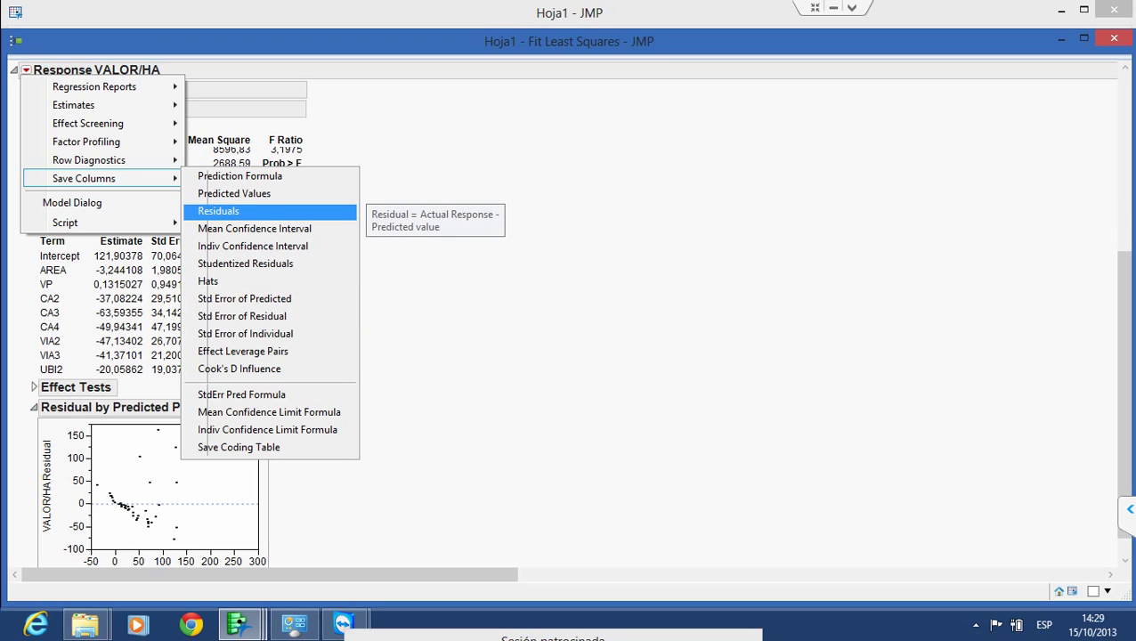
pyautogui.click(218, 211)
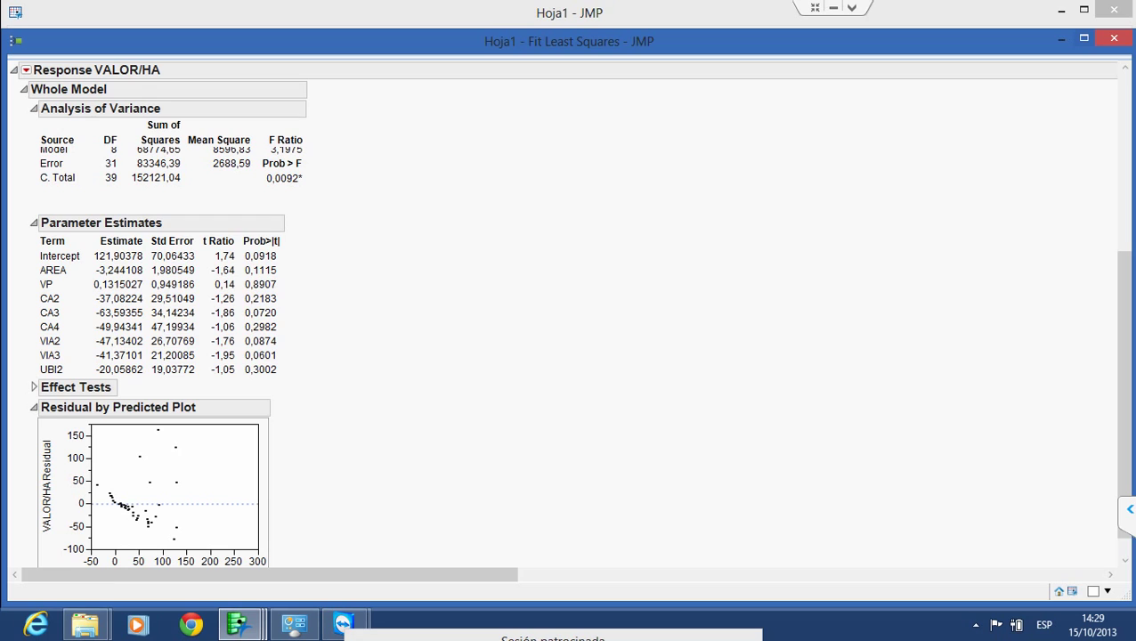
# Return from the Fit Least Squares report to the Hoja1 data table and view the Residual VALOR/HA column
pyautogui.click(1084, 37)
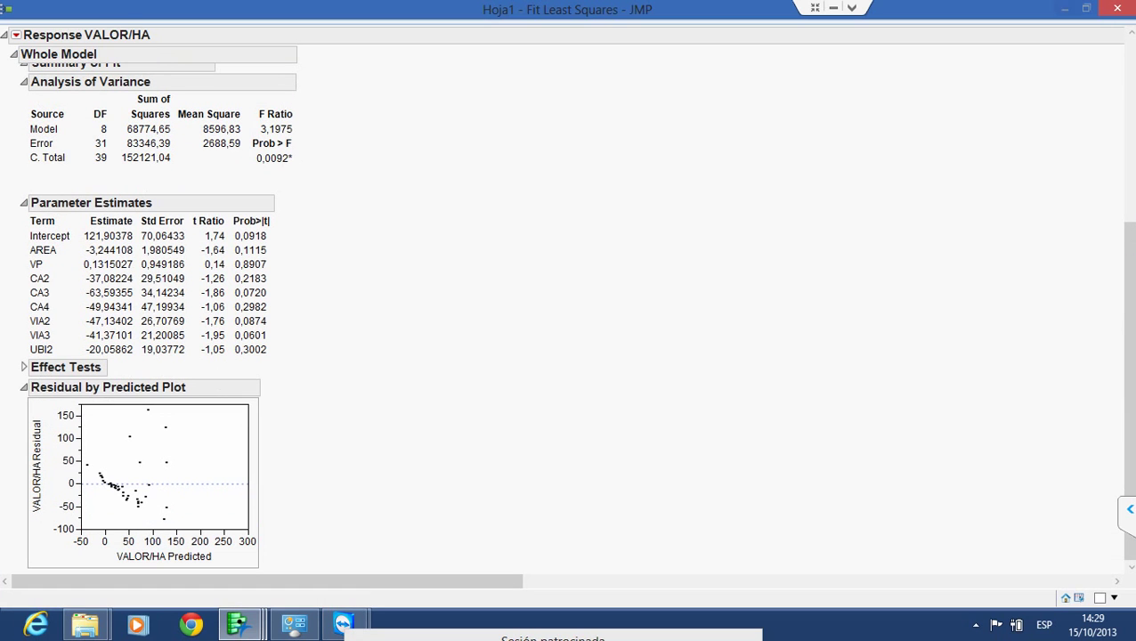
pyautogui.click(1086, 8)
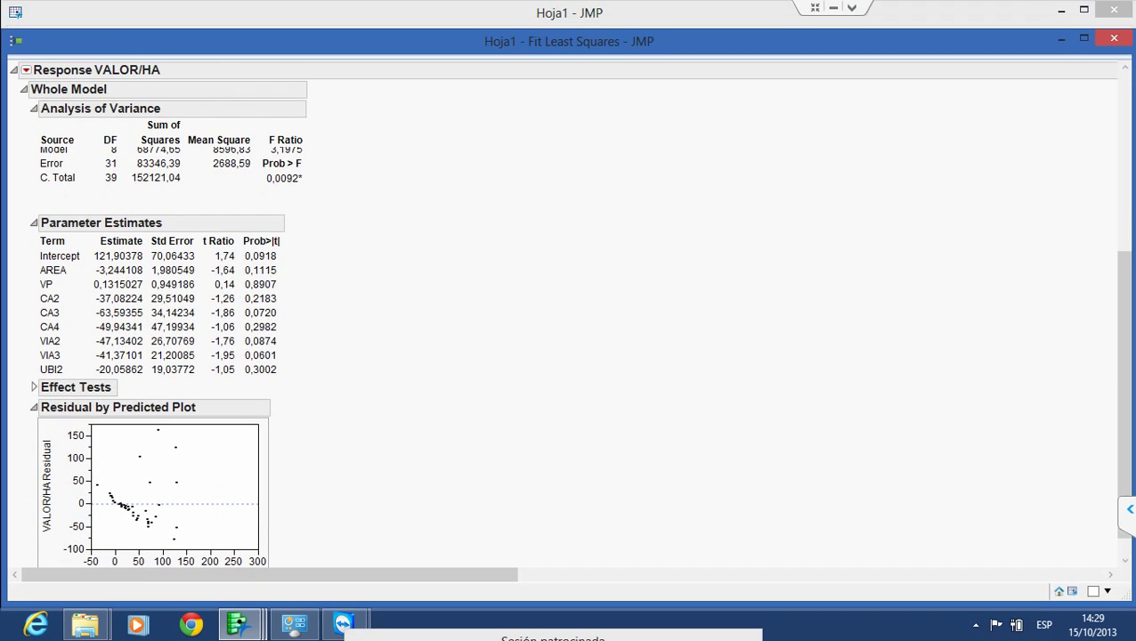
pyautogui.moveTo(543, 41); pyautogui.dragTo(544, 113)
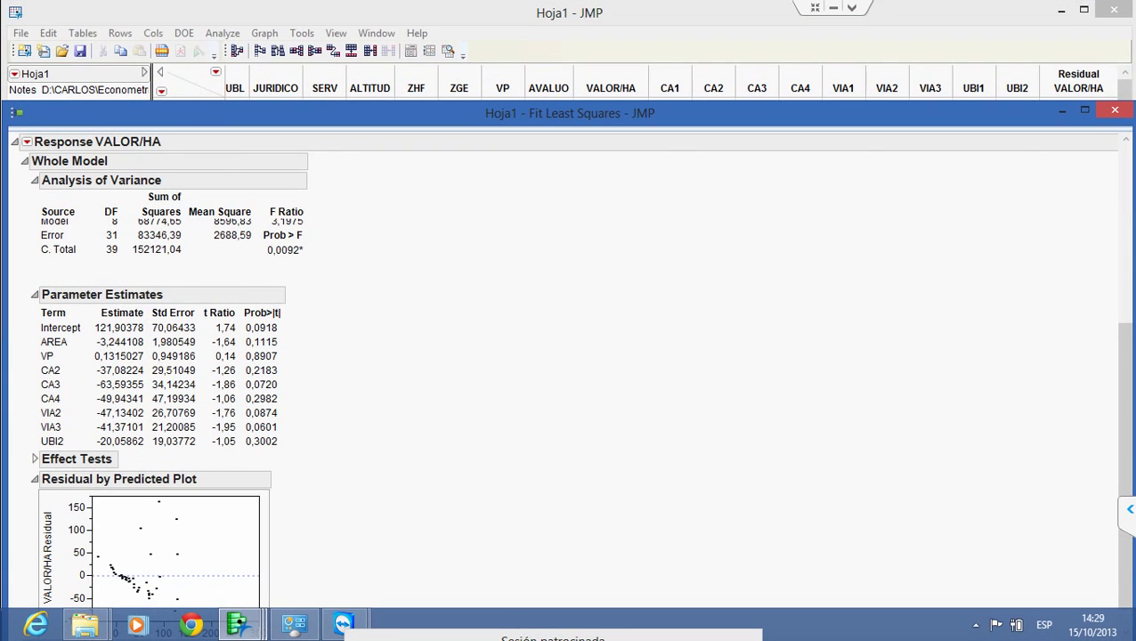
pyautogui.click(376, 33)
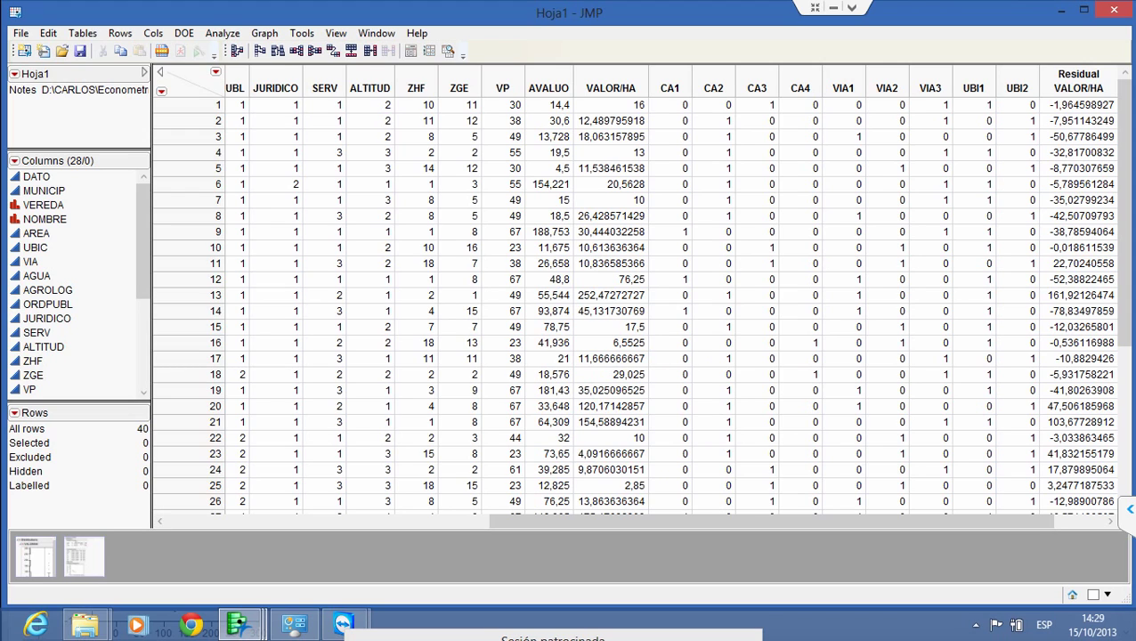
pyautogui.moveTo(771, 520); pyautogui.dragTo(820, 521)
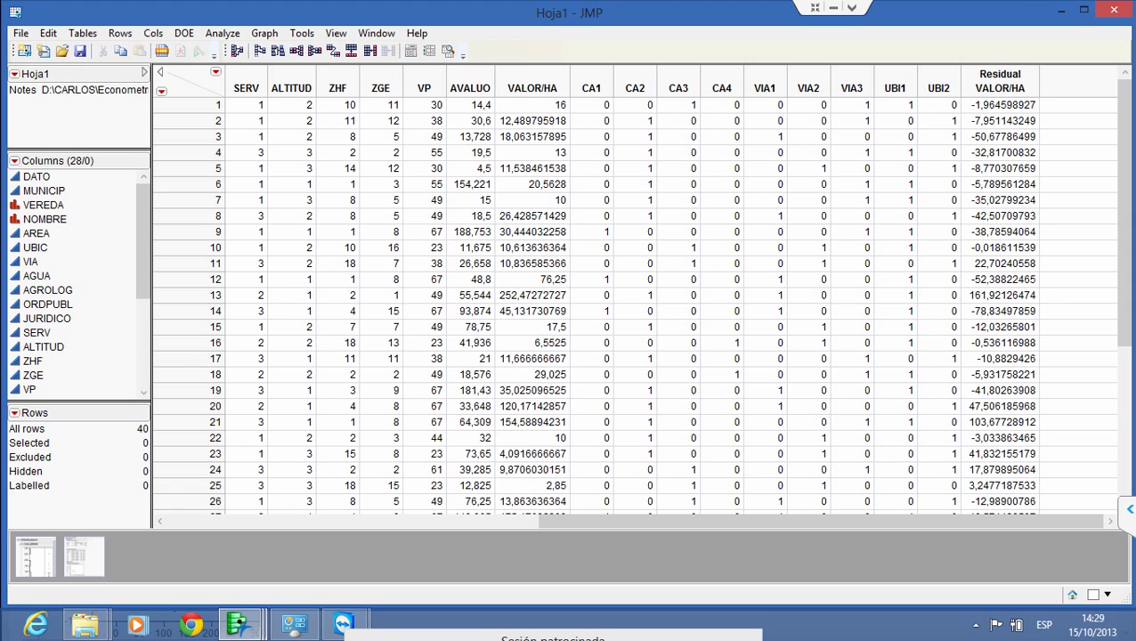
# Create a Distribution analysis with Residual VALOR/HA as the Y column
pyautogui.click(223, 33)
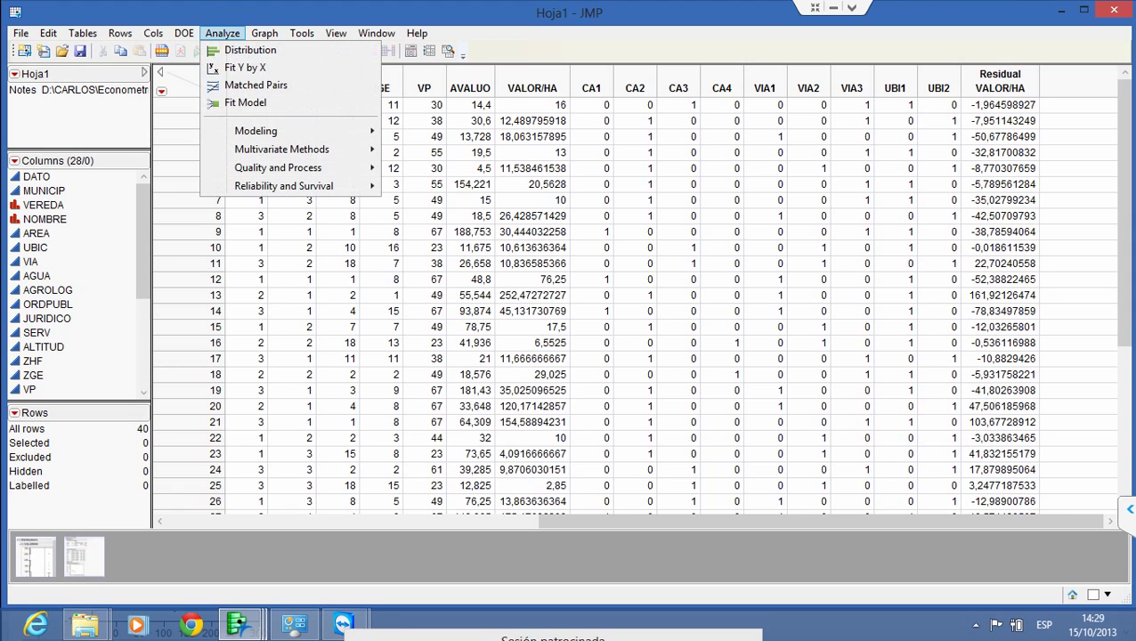
pyautogui.click(254, 48)
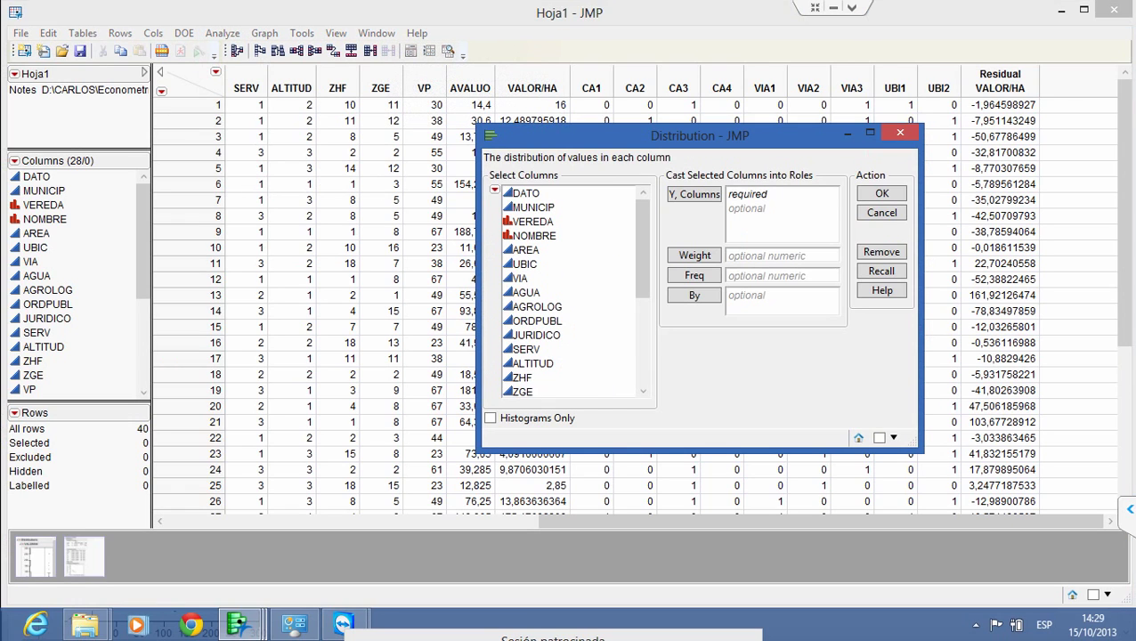
pyautogui.moveTo(641, 248); pyautogui.dragTo(642, 337)
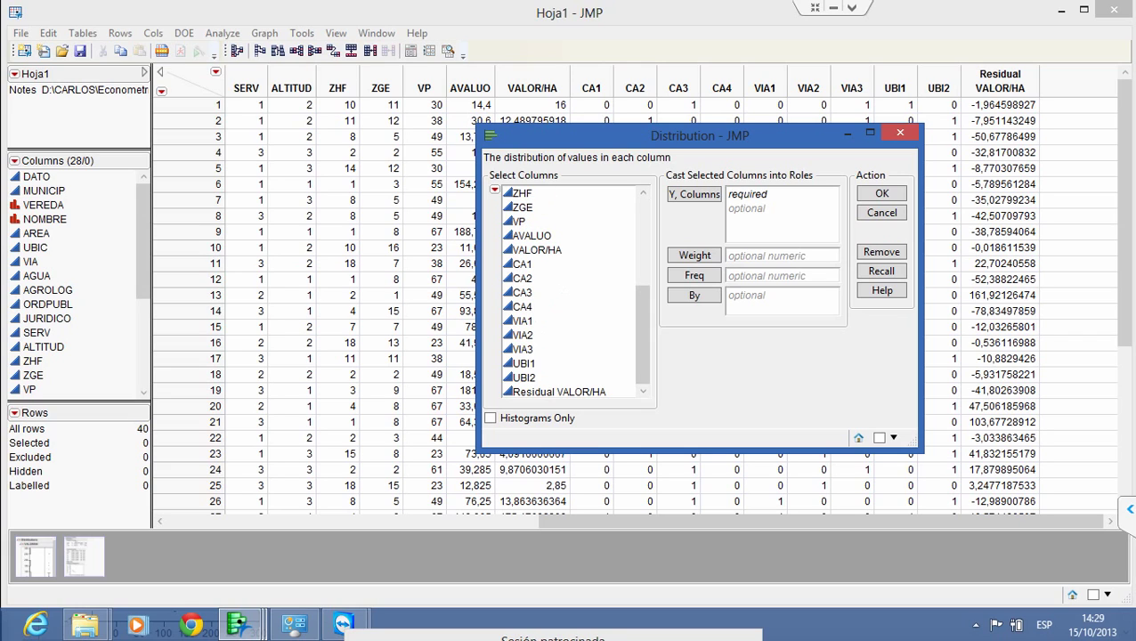
pyautogui.click(559, 392)
pyautogui.click(694, 194)
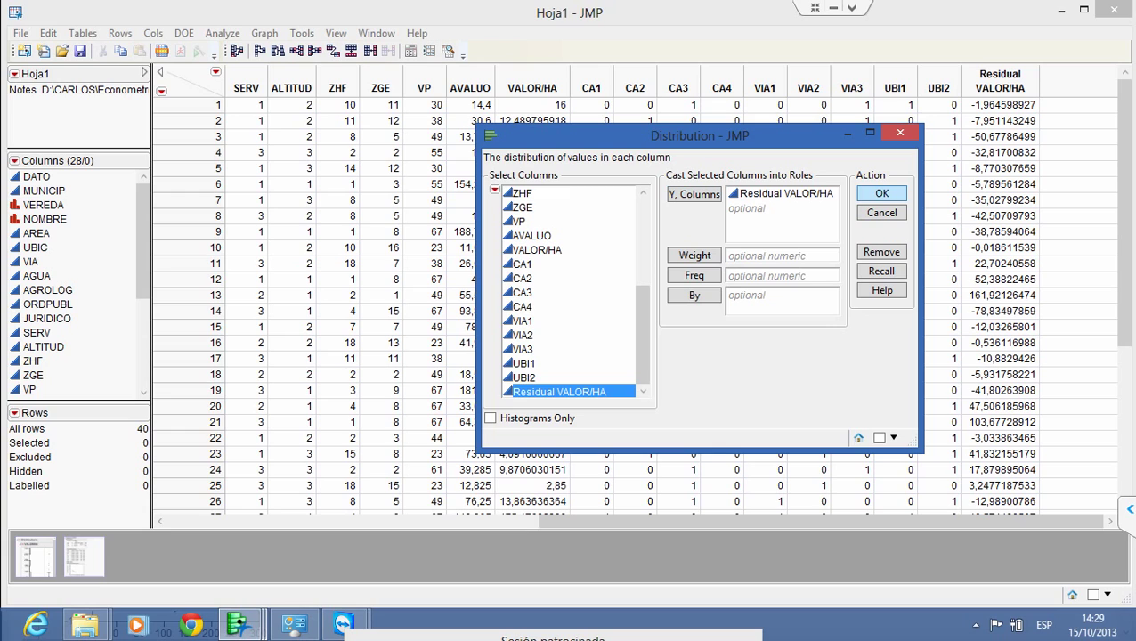
pyautogui.press('Return')
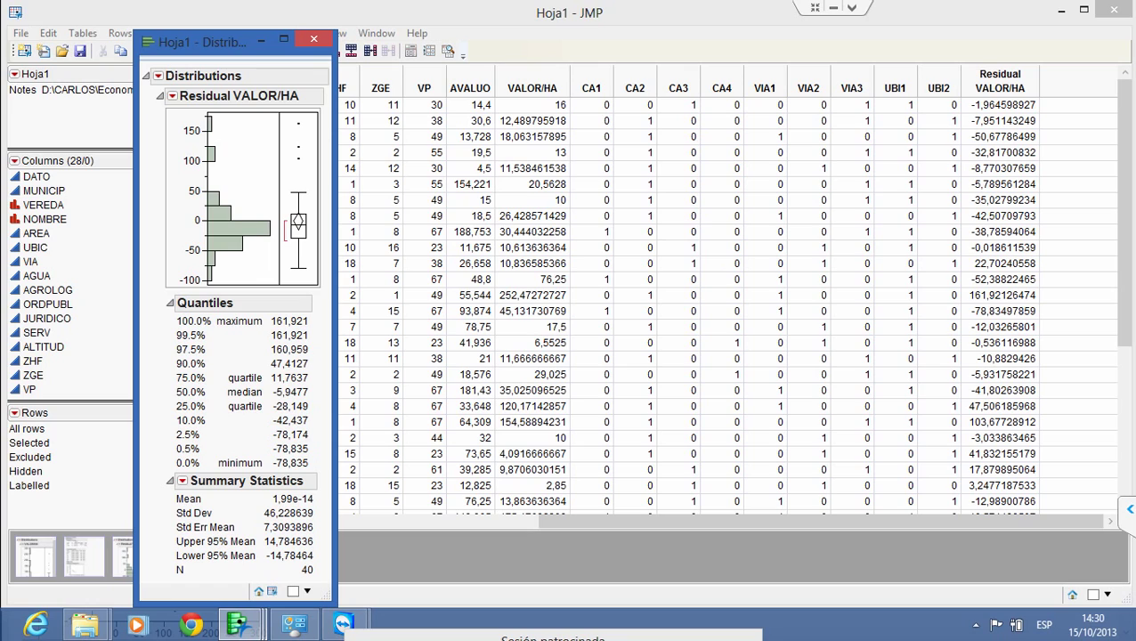
# Look through the options of the Residual VALOR/HA distribution report and return to the Hoja1 data table
pyautogui.click(172, 95)
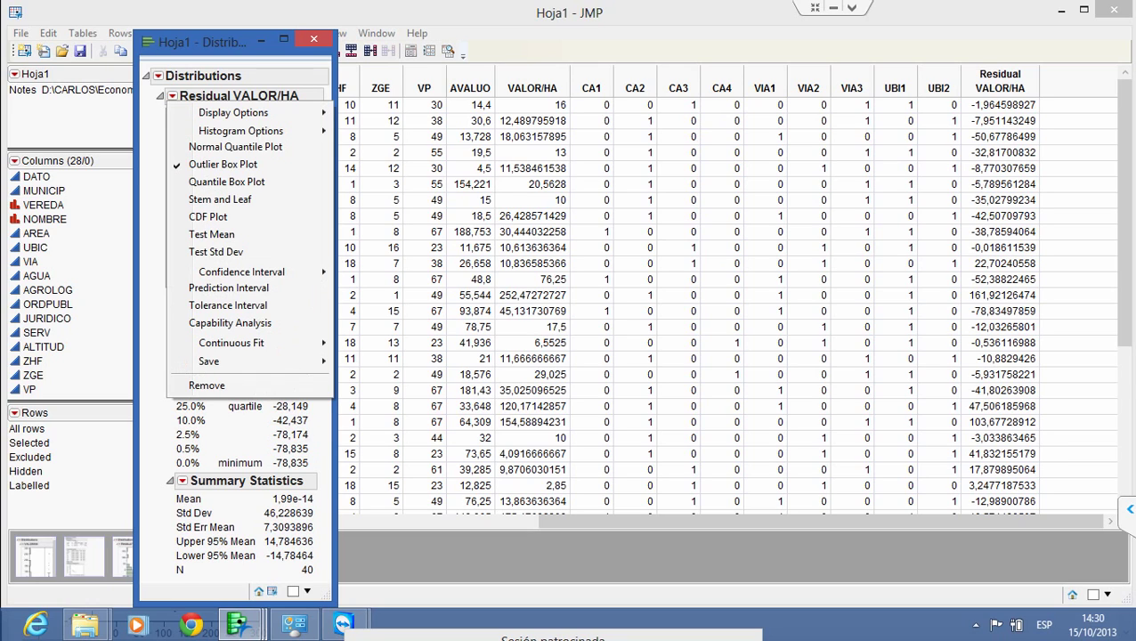
pyautogui.click(157, 76)
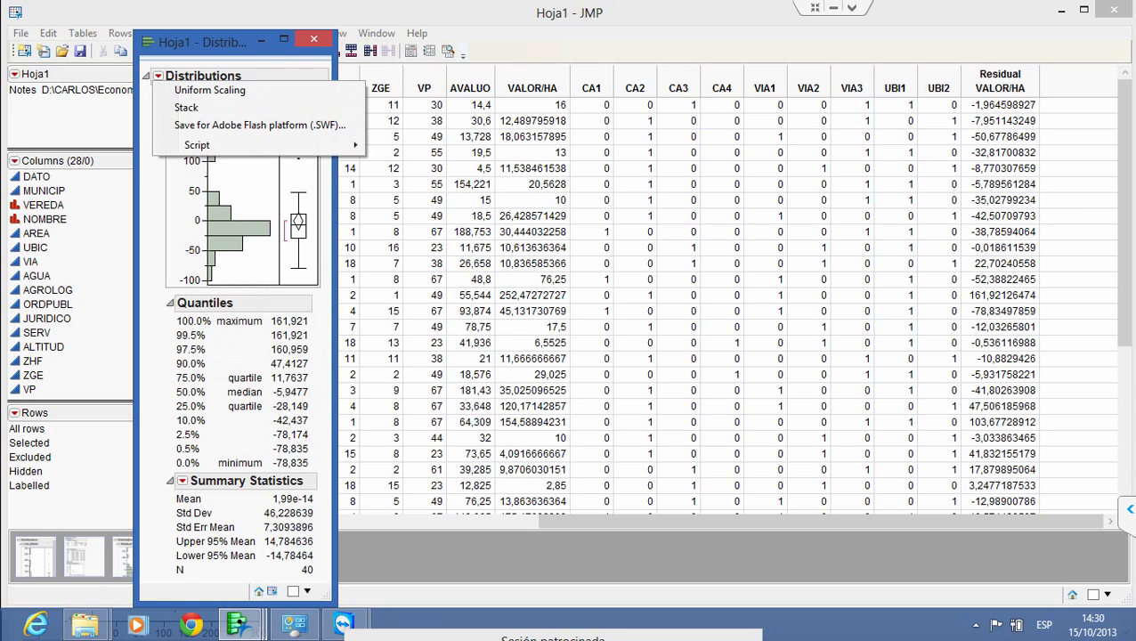
pyautogui.press('Escape')
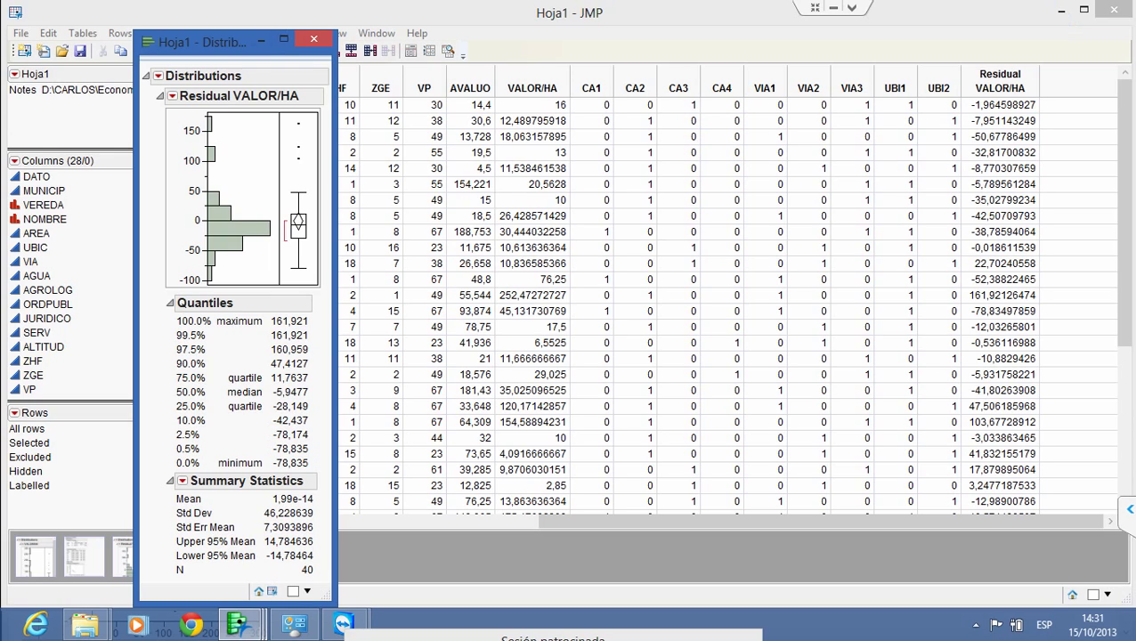
pyautogui.click(315, 39)
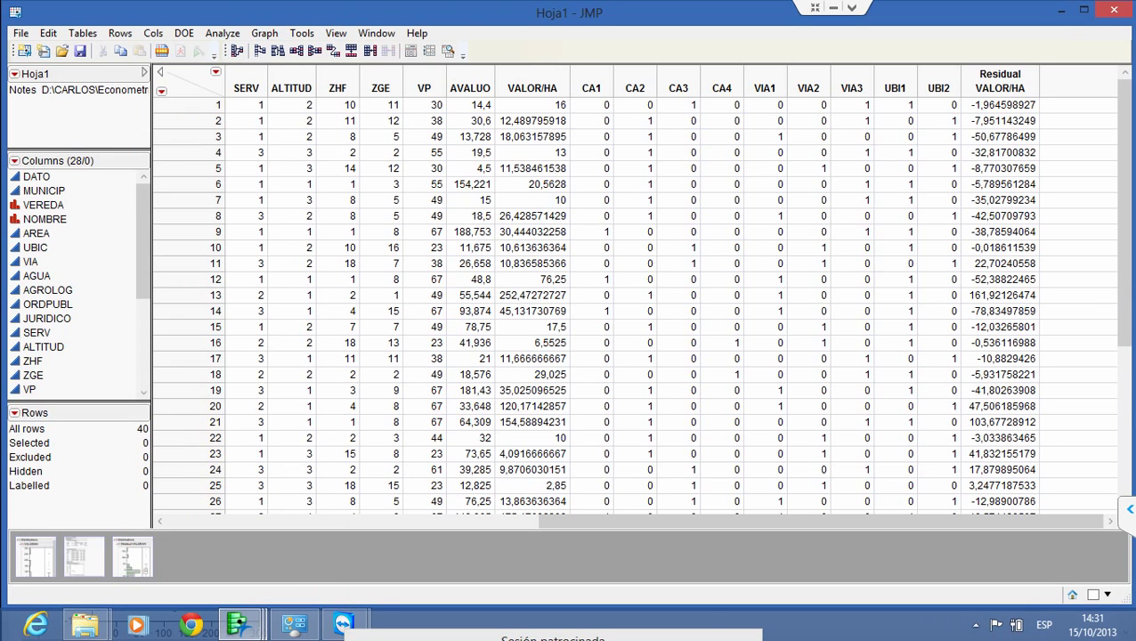
# Open the Statistics Index and move its window fully into view over the data table
pyautogui.click(417, 33)
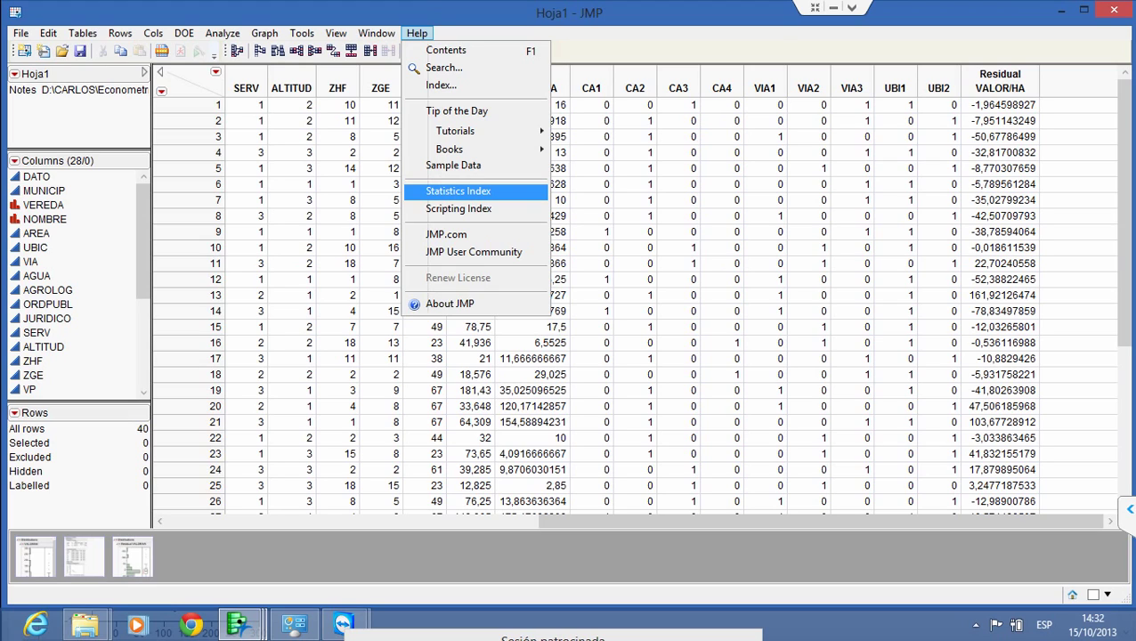
pyautogui.press('Escape')
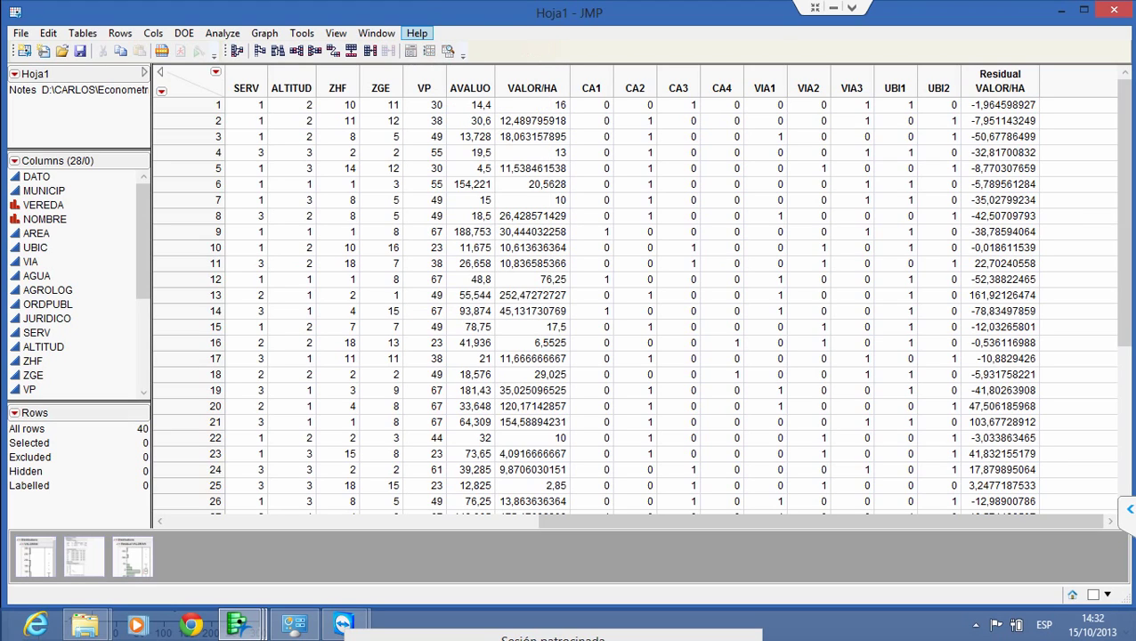
pyautogui.press('Escape')
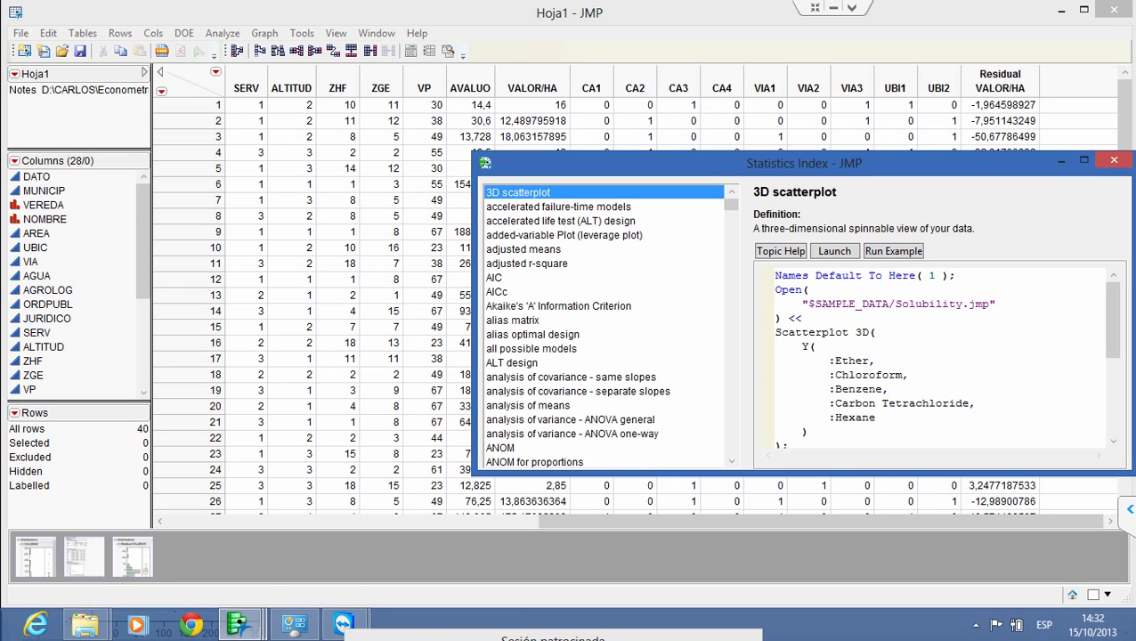
pyautogui.moveTo(804, 163); pyautogui.dragTo(478, 165)
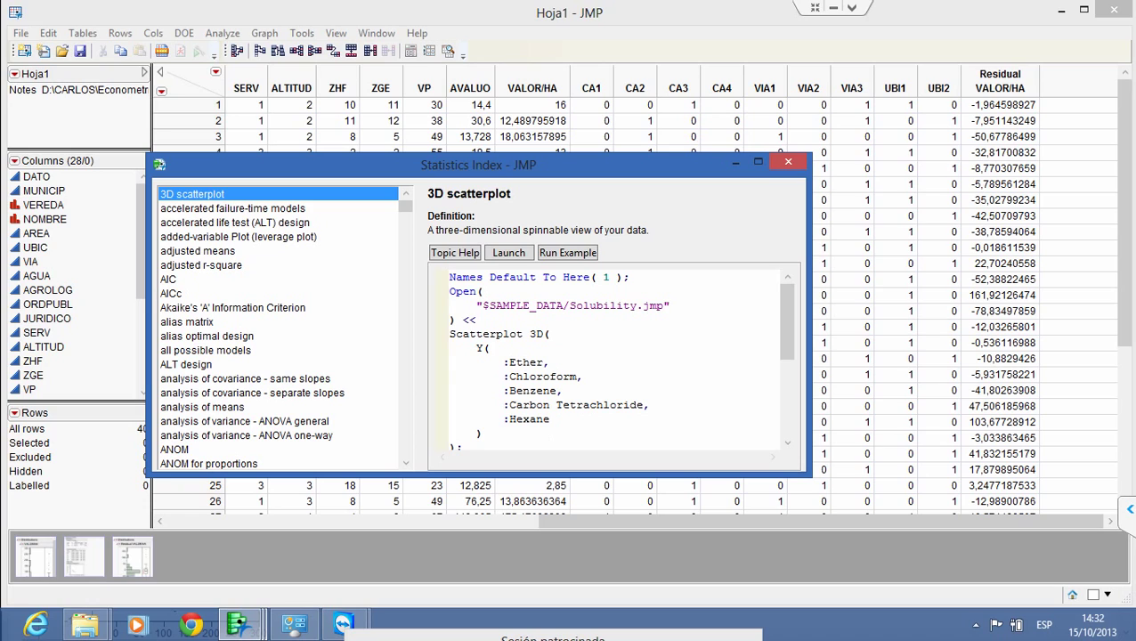
# Find the goodness of fit topic in the Statistics Index and launch its analysis
pyautogui.scroll(-3, 614, 356)
pyautogui.scroll(3, 614, 356)
pyautogui.moveTo(405, 206); pyautogui.dragTo(405, 229)
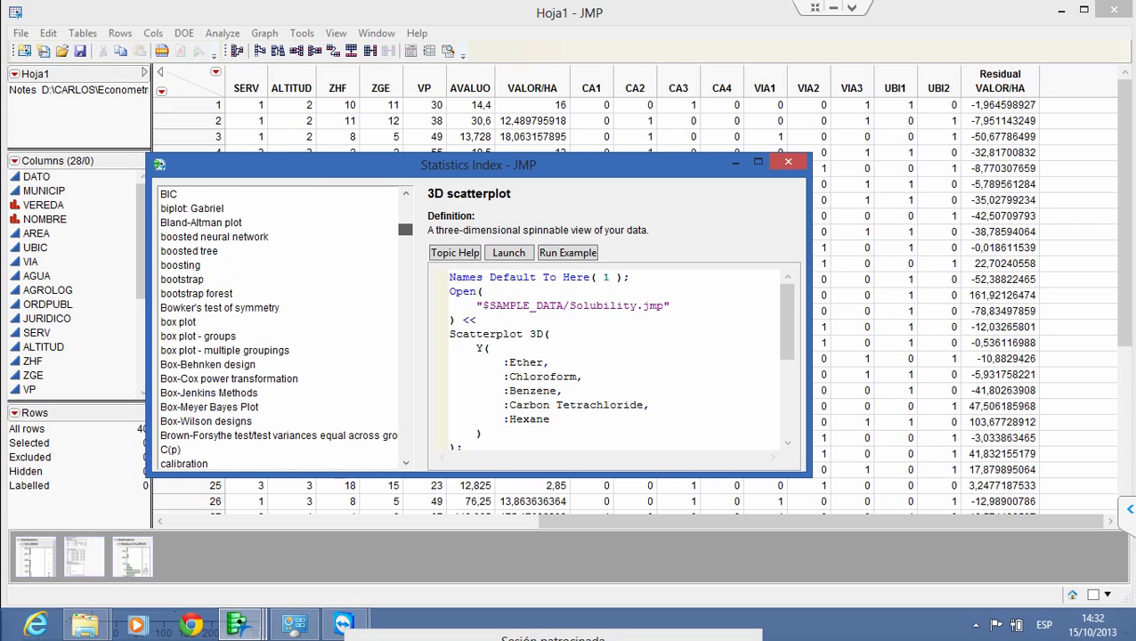
pyautogui.scroll(-13, 285, 330)
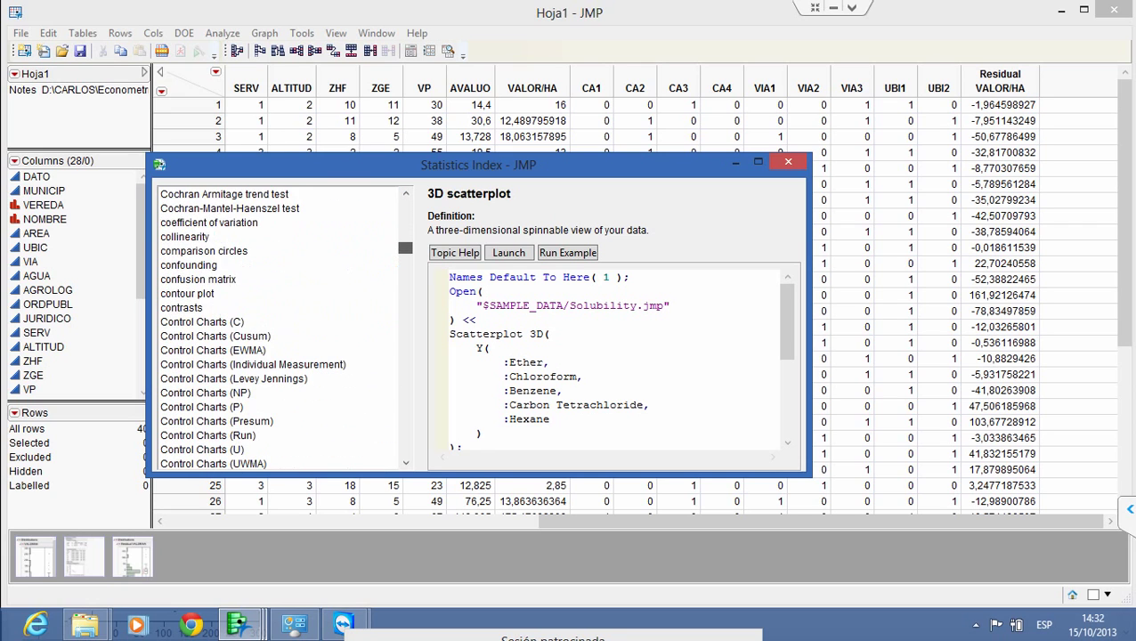
pyautogui.scroll(-12, 281, 329)
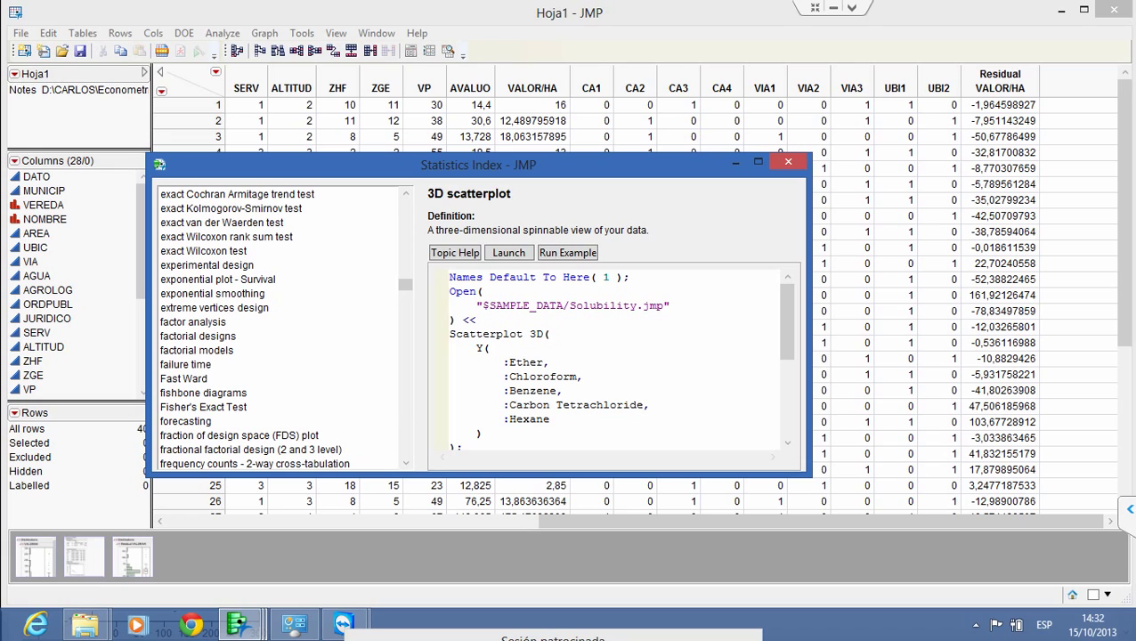
pyautogui.scroll(-7, 281, 329)
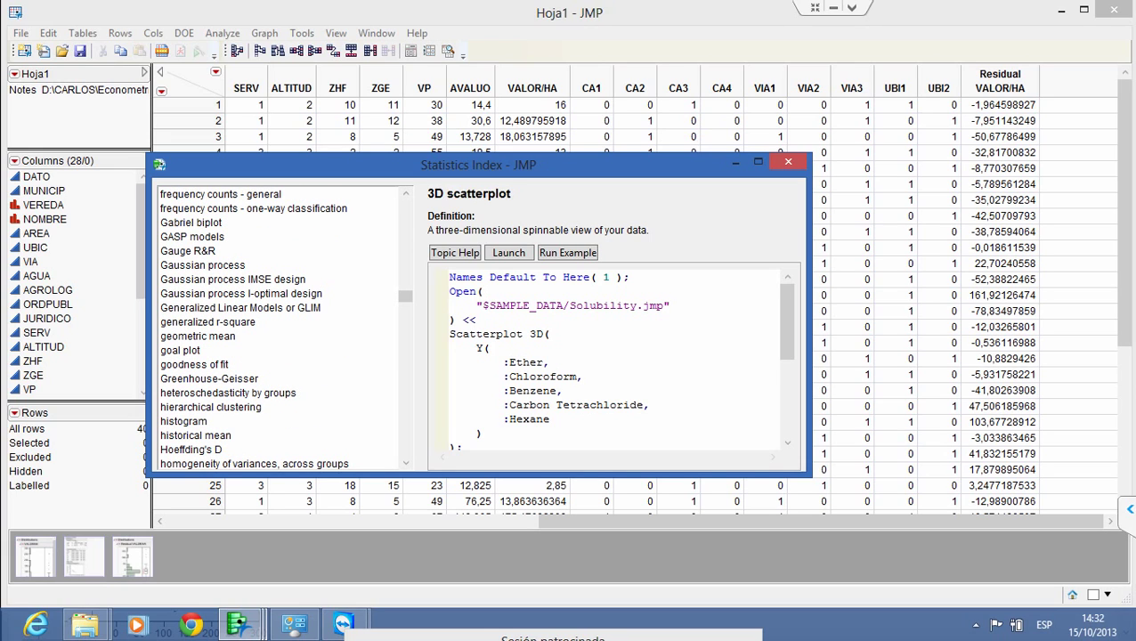
pyautogui.click(194, 365)
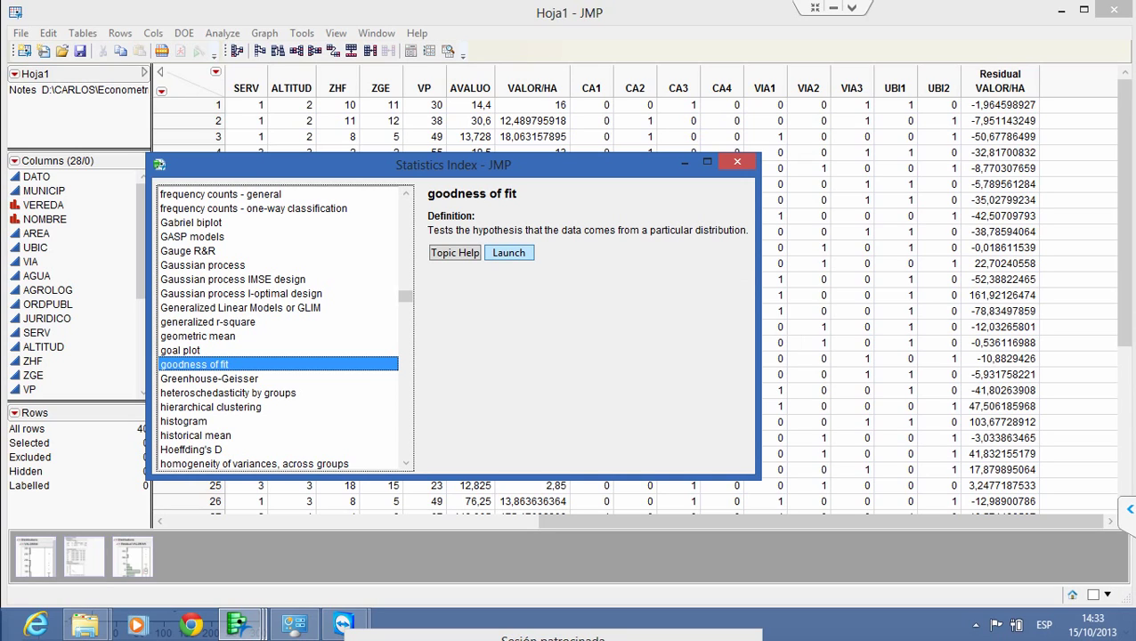
pyautogui.click(508, 253)
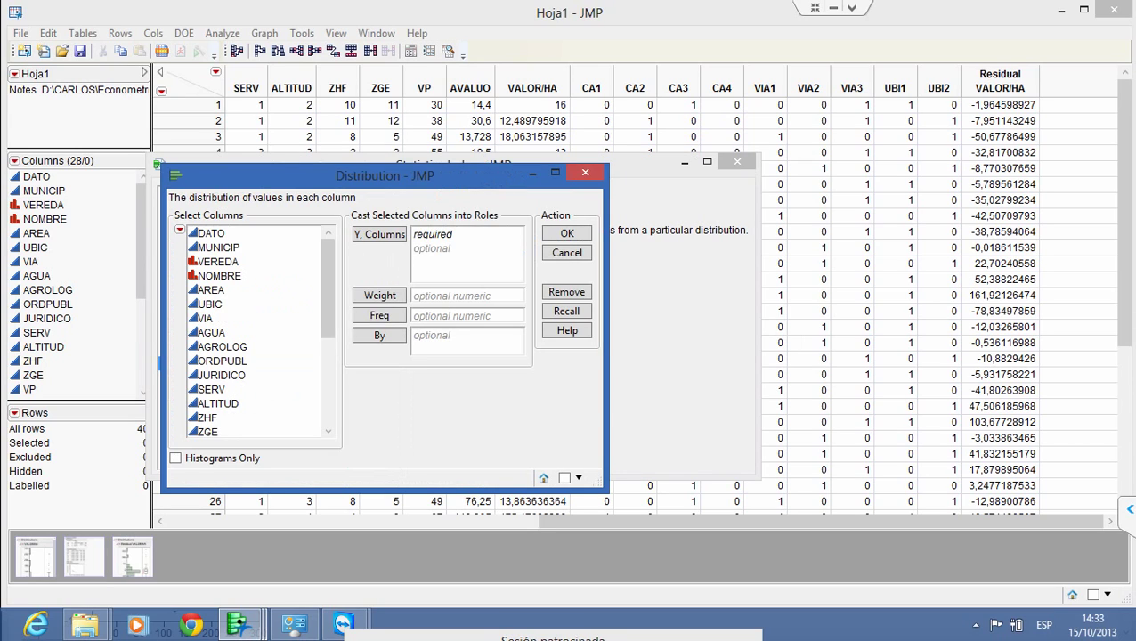
# Run the launched distribution with Residual VALOR/HA as the Y column and review the fitted normal's Goodness-of-Fit Test
pyautogui.scroll(-5, 258, 332)
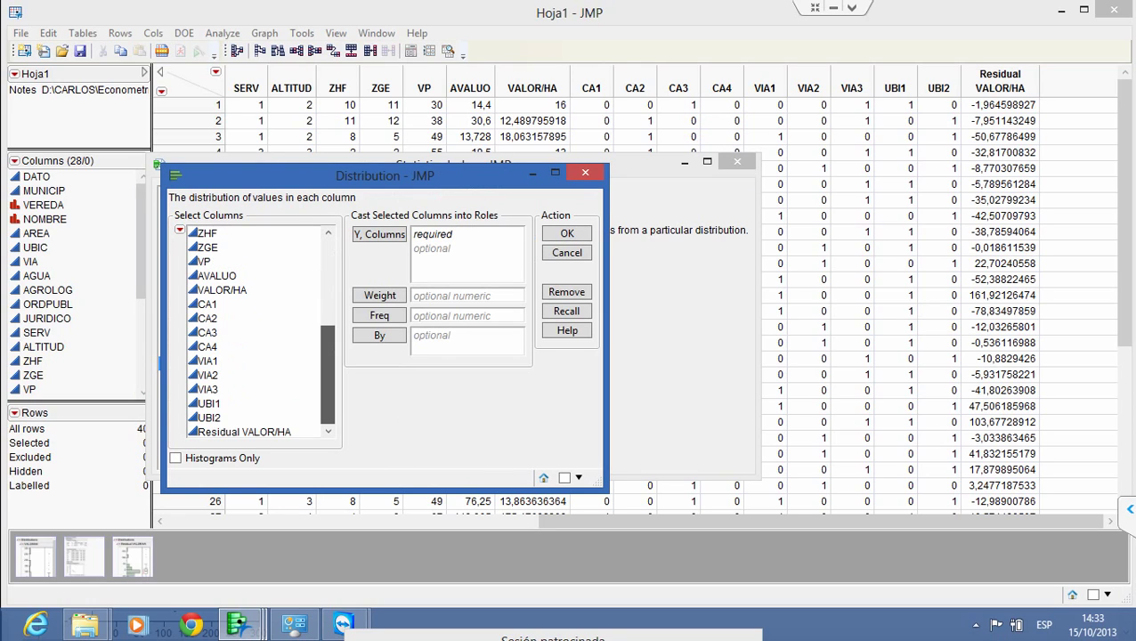
pyautogui.click(244, 432)
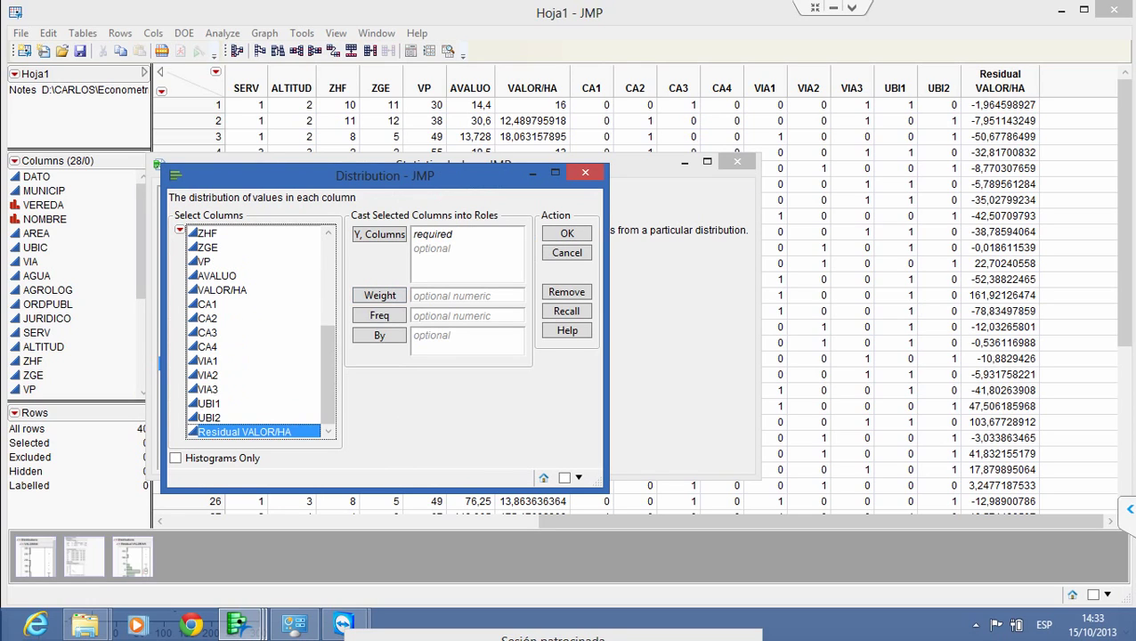
pyautogui.click(379, 234)
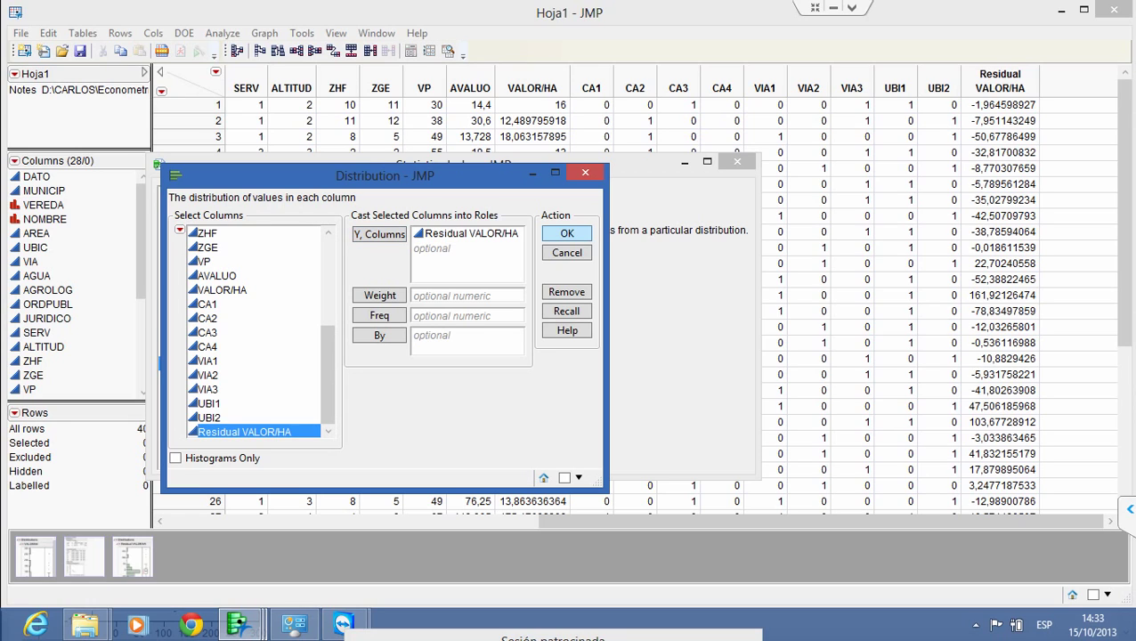
pyautogui.click(566, 234)
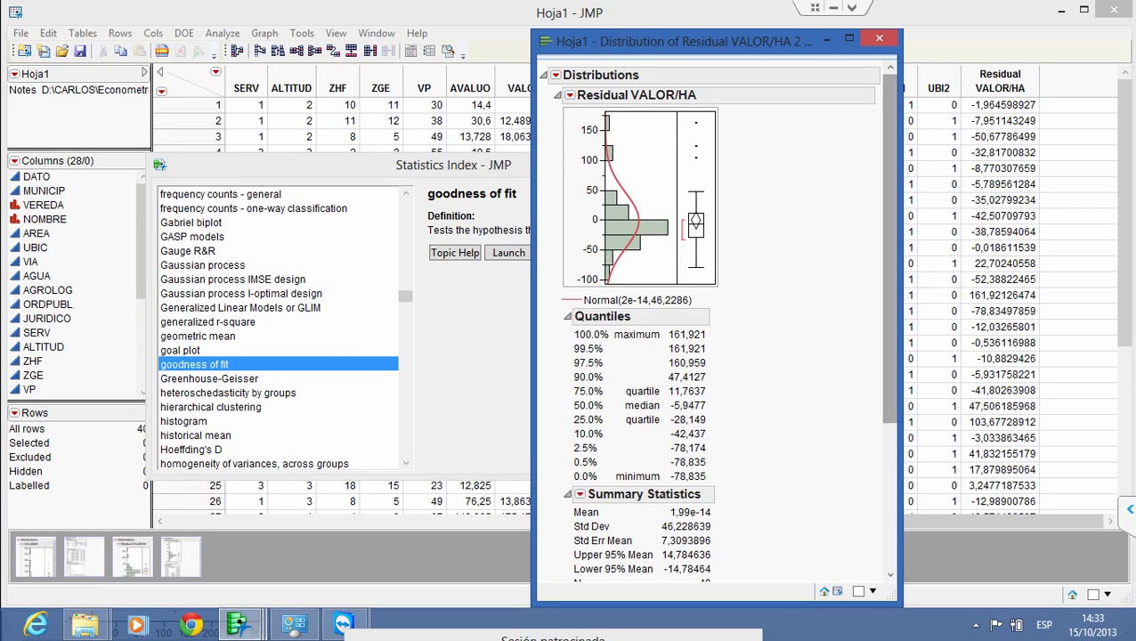
pyautogui.moveTo(888, 248); pyautogui.dragTo(889, 393)
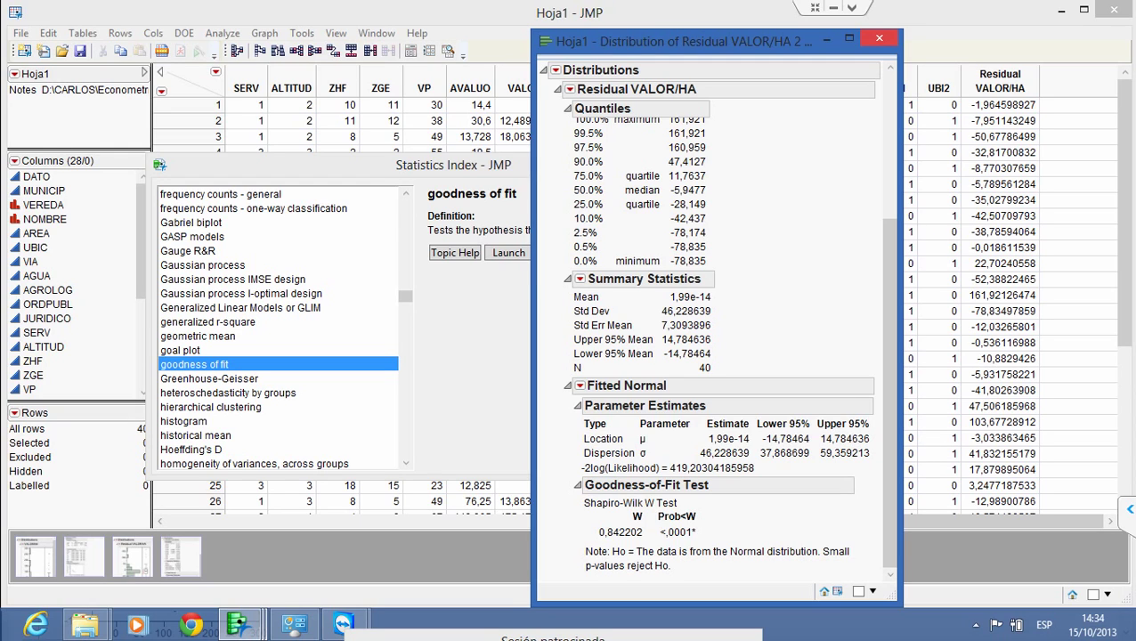
pyautogui.click(879, 37)
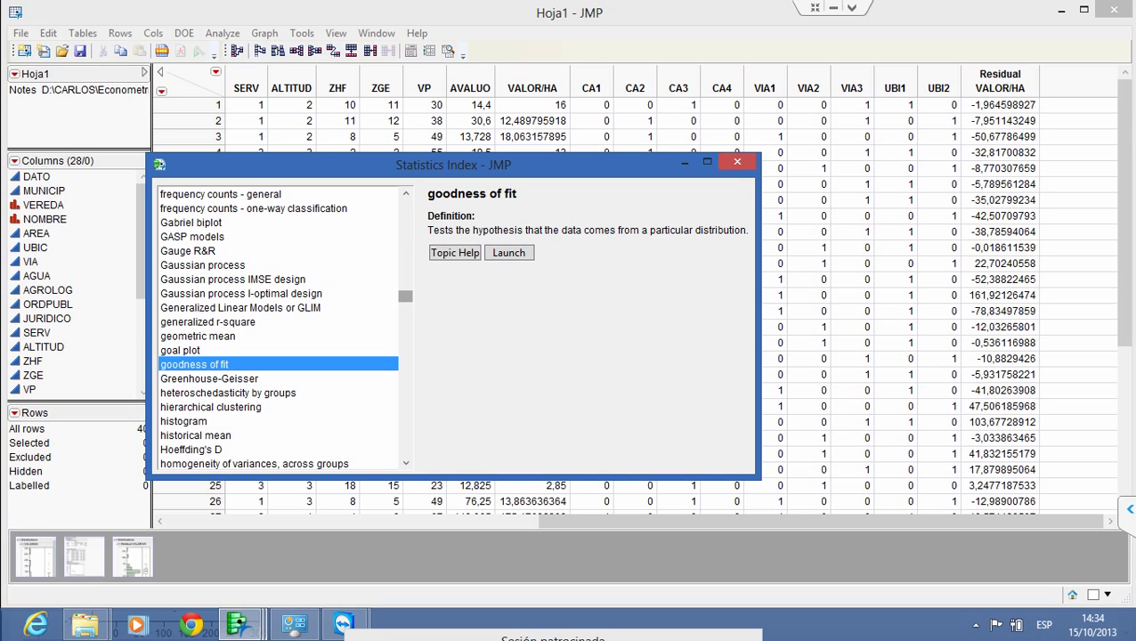
# Look up heteroschedasticity by groups and Bartlett's test in the Statistics Index, and launch the Bartlett's test analysis
pyautogui.click(228, 392)
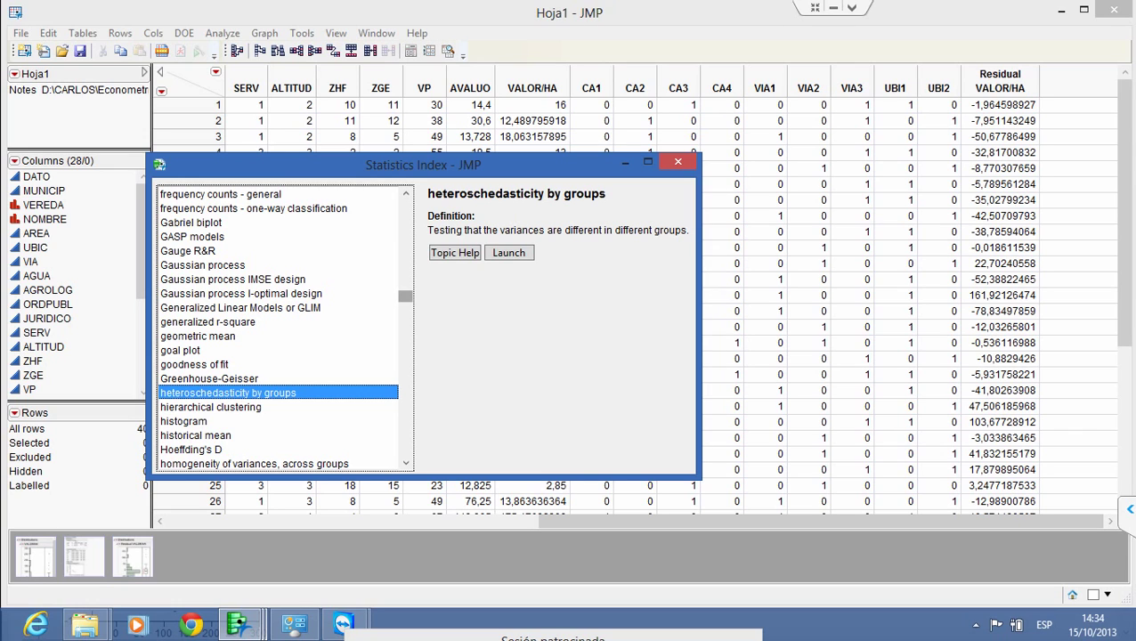
pyautogui.moveTo(405, 295); pyautogui.dragTo(406, 221)
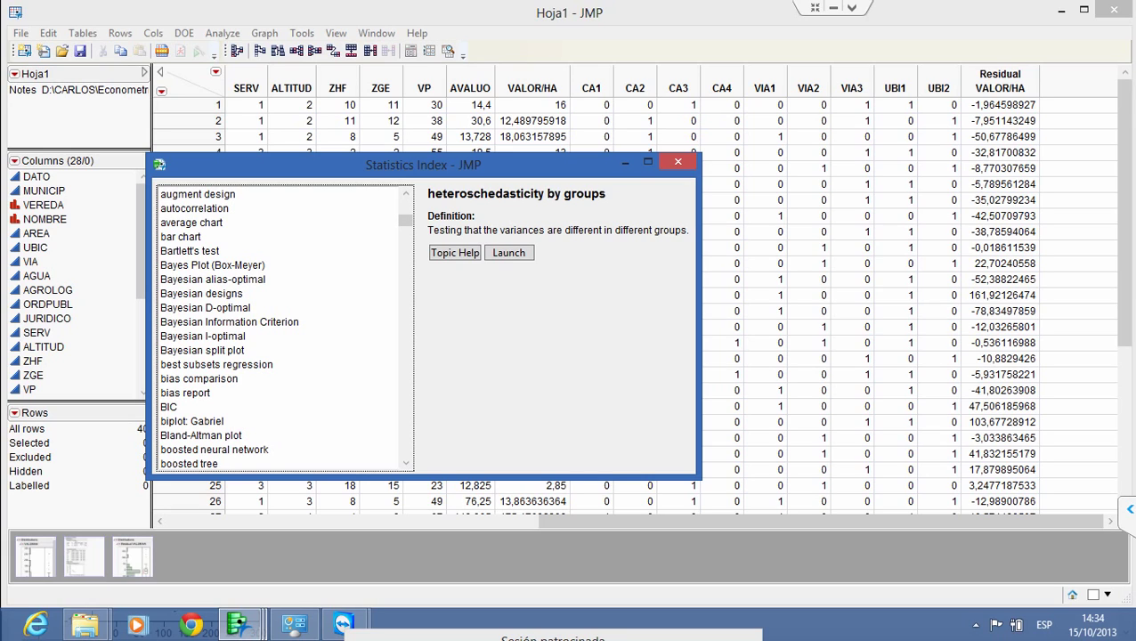
pyautogui.click(190, 250)
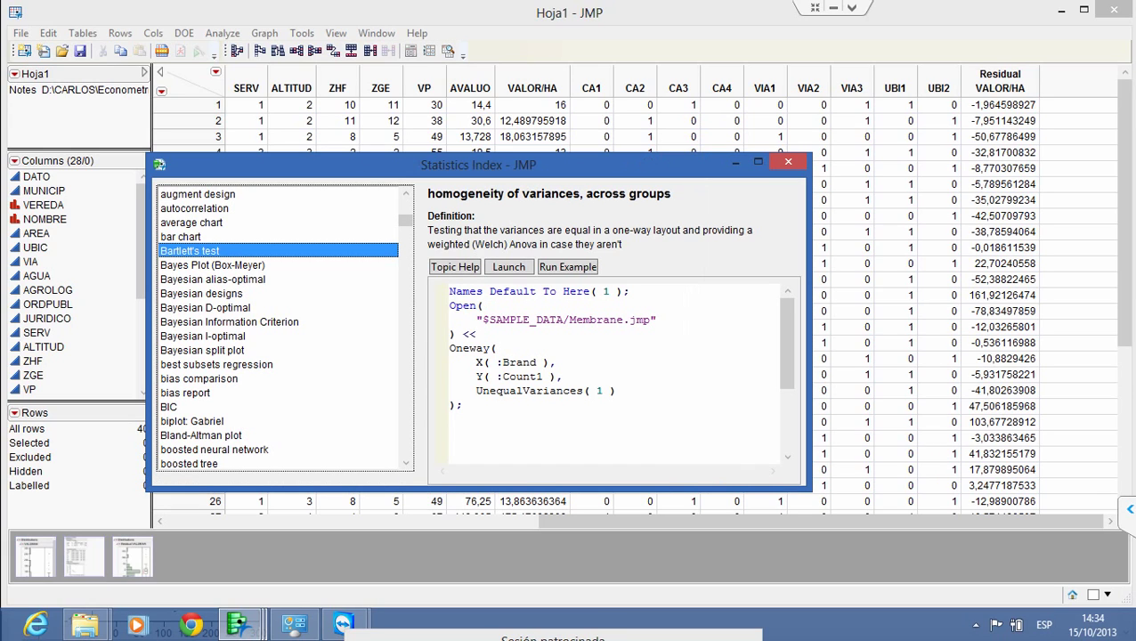
pyautogui.click(508, 266)
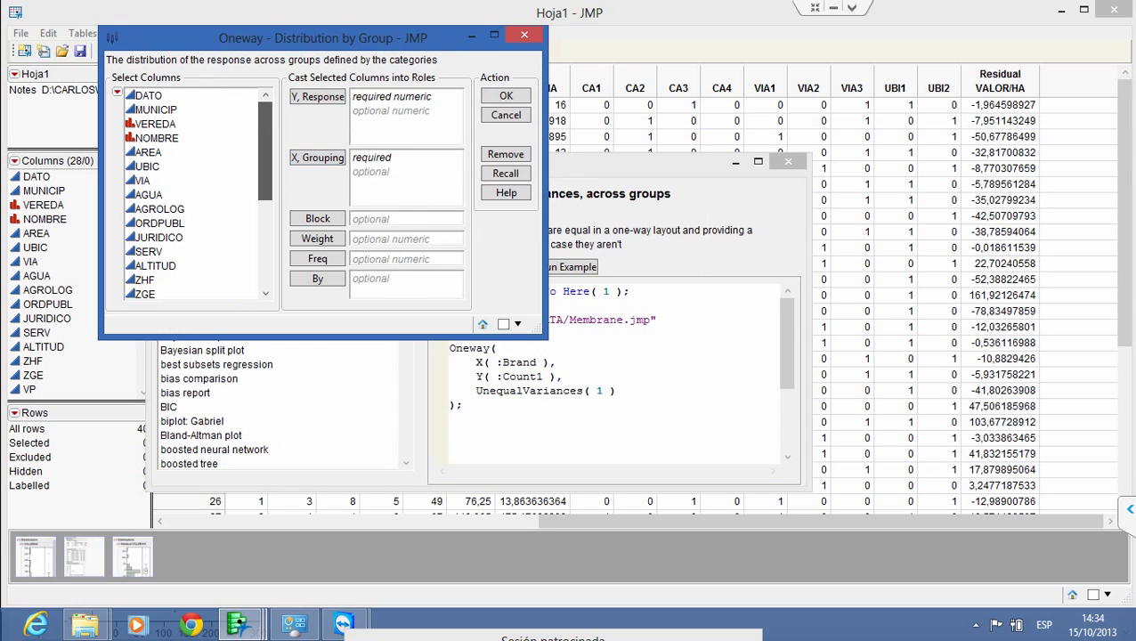
# Assign the Residual VALOR/HA column as the Y, Response of the Oneway analysis
pyautogui.scroll(-2, 195, 194)
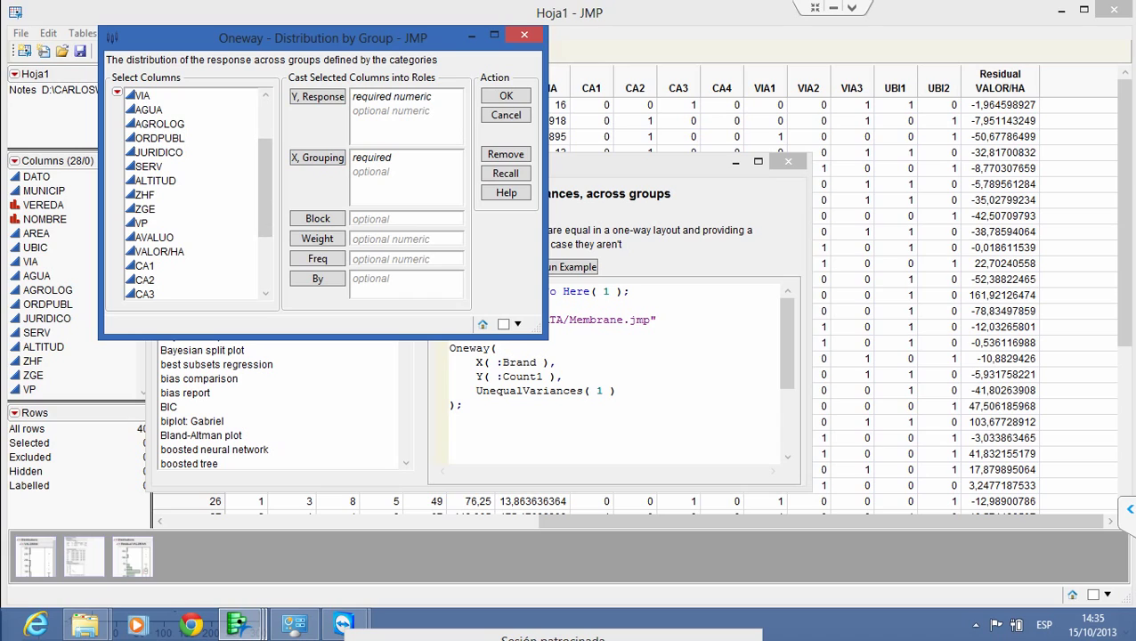
pyautogui.scroll(-3, 196, 194)
pyautogui.click(192, 294)
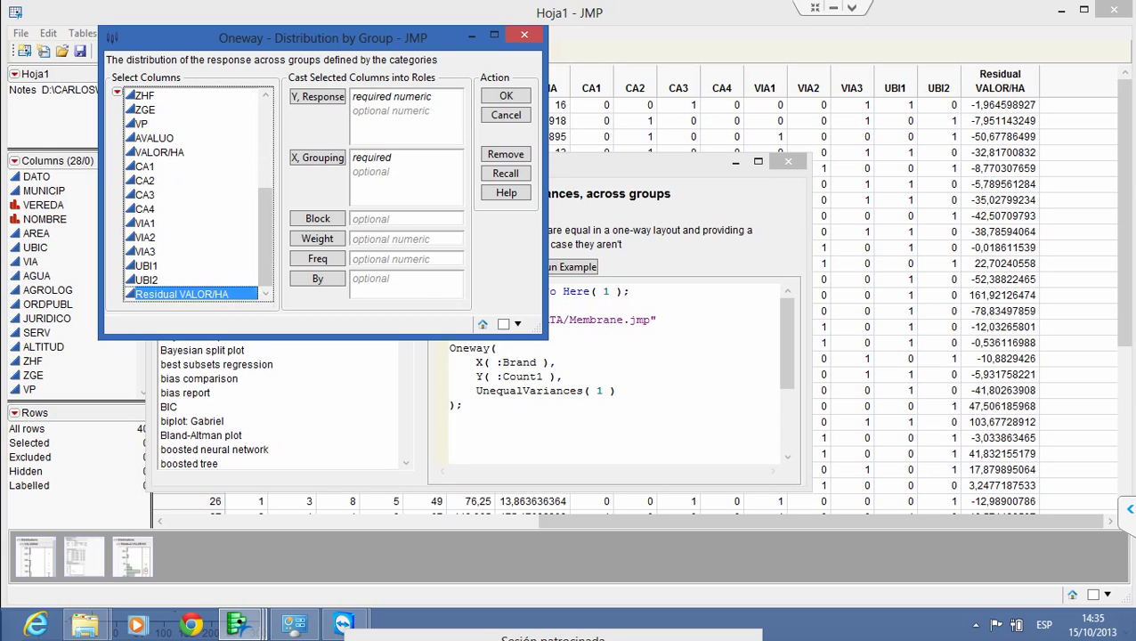
pyautogui.click(317, 96)
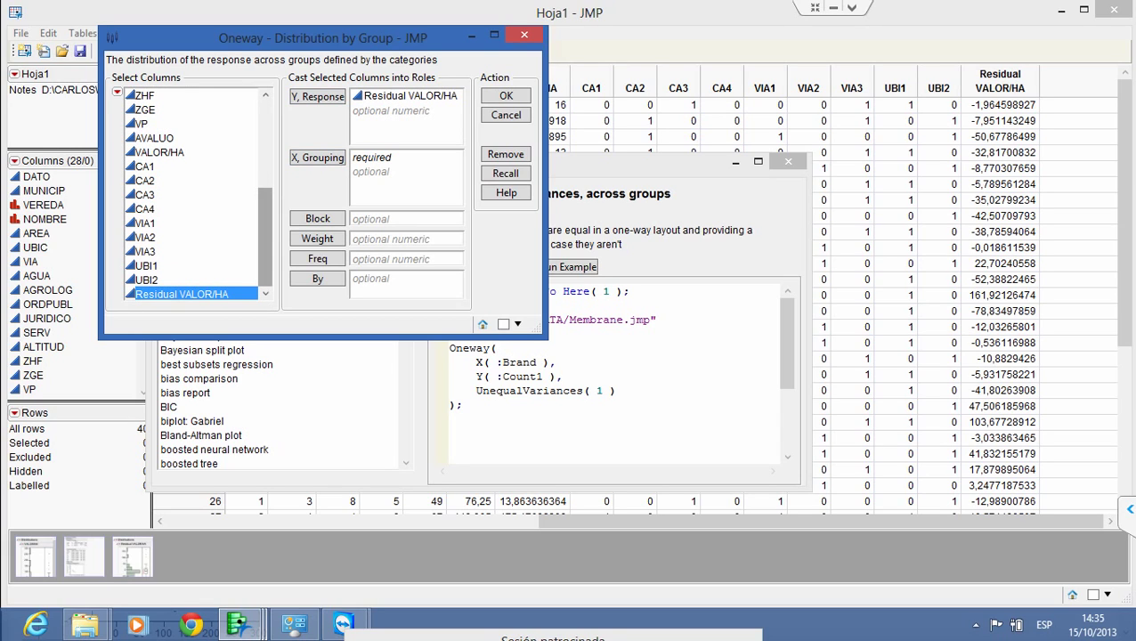
# Set AGROLOG as the X, Grouping column and run the Oneway analysis, continuing despite its non-nominal type
pyautogui.scroll(4, 196, 194)
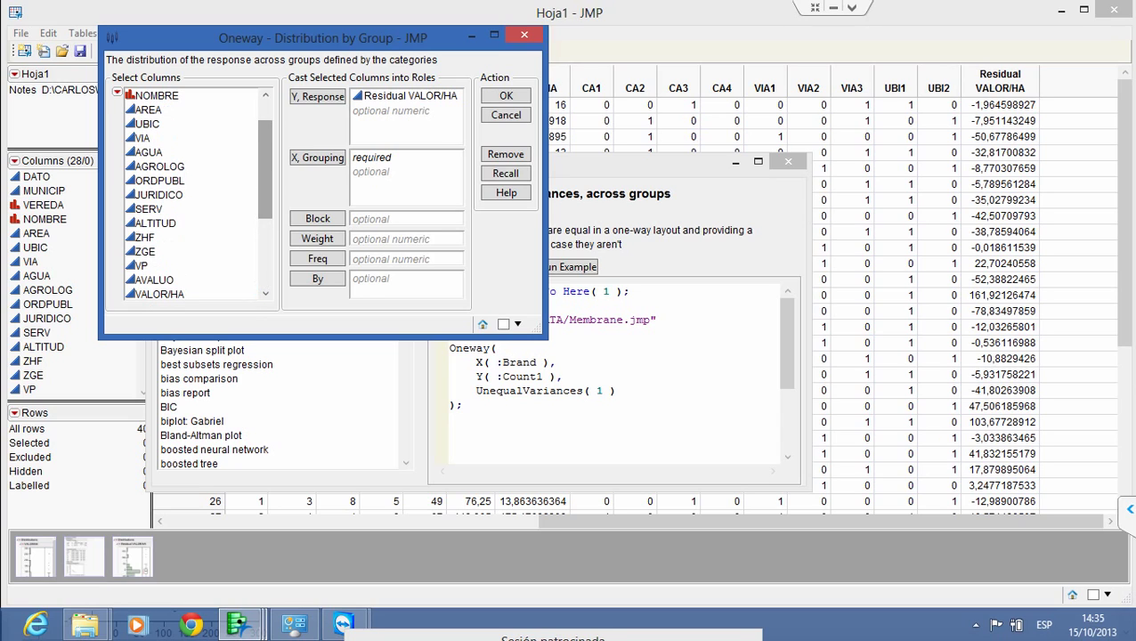
pyautogui.scroll(1, 196, 195)
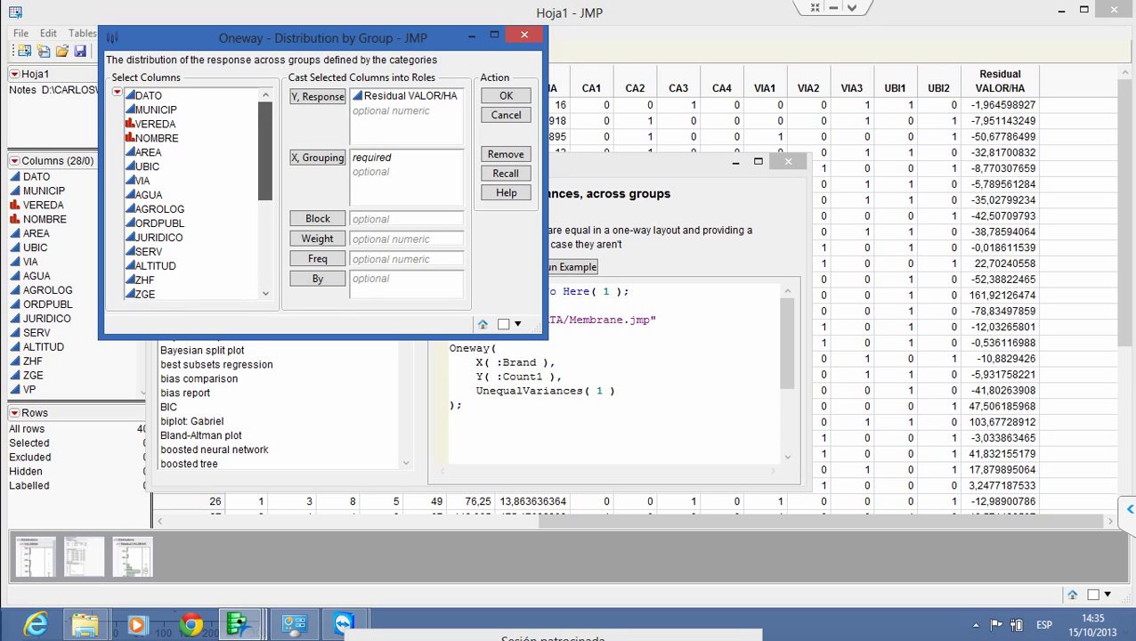
pyautogui.scroll(-5, 196, 194)
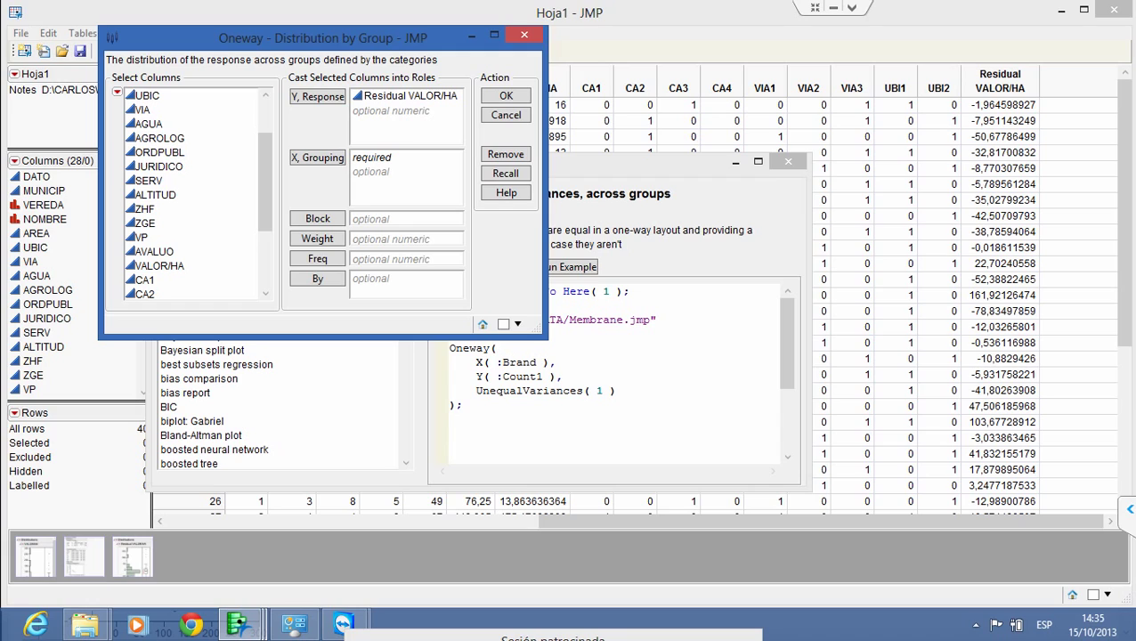
pyautogui.click(159, 138)
pyautogui.click(317, 158)
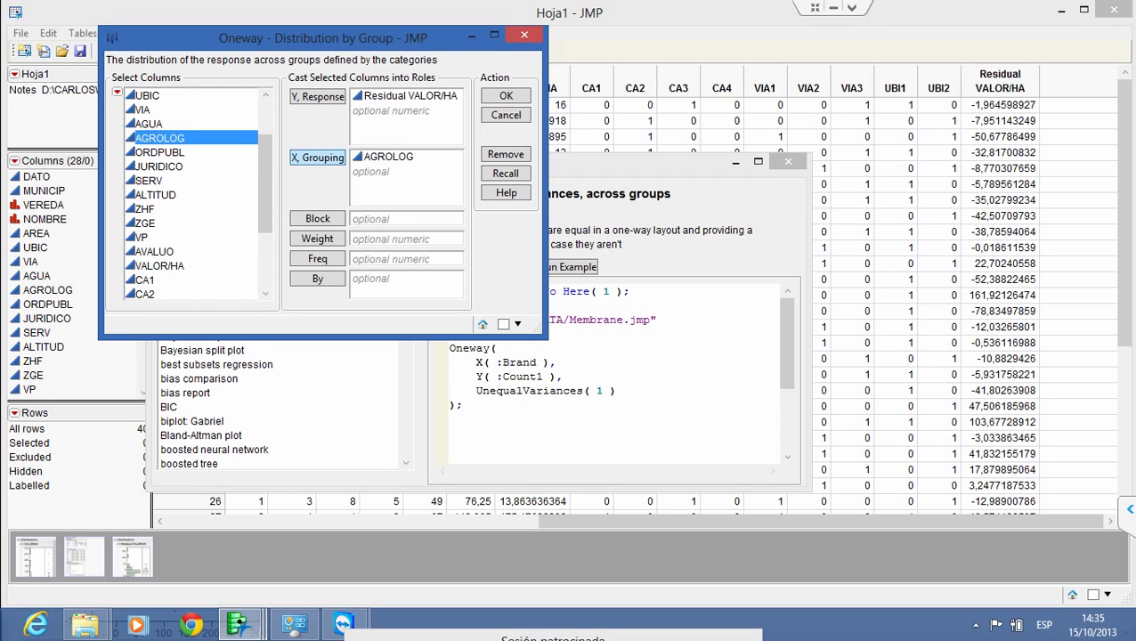
pyautogui.click(505, 95)
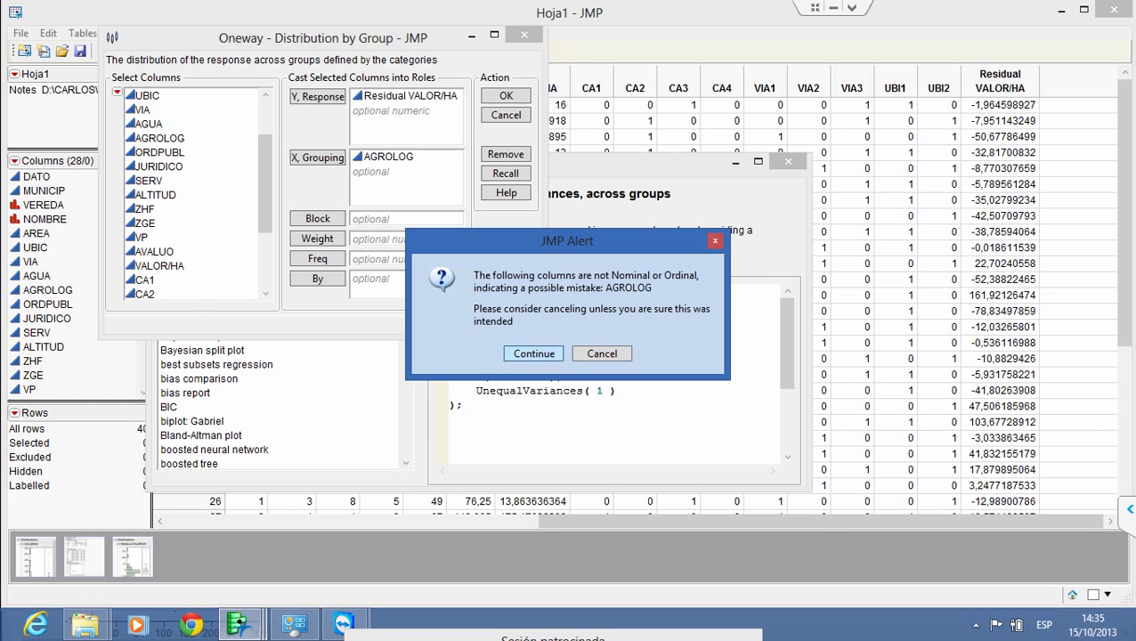
pyautogui.click(534, 354)
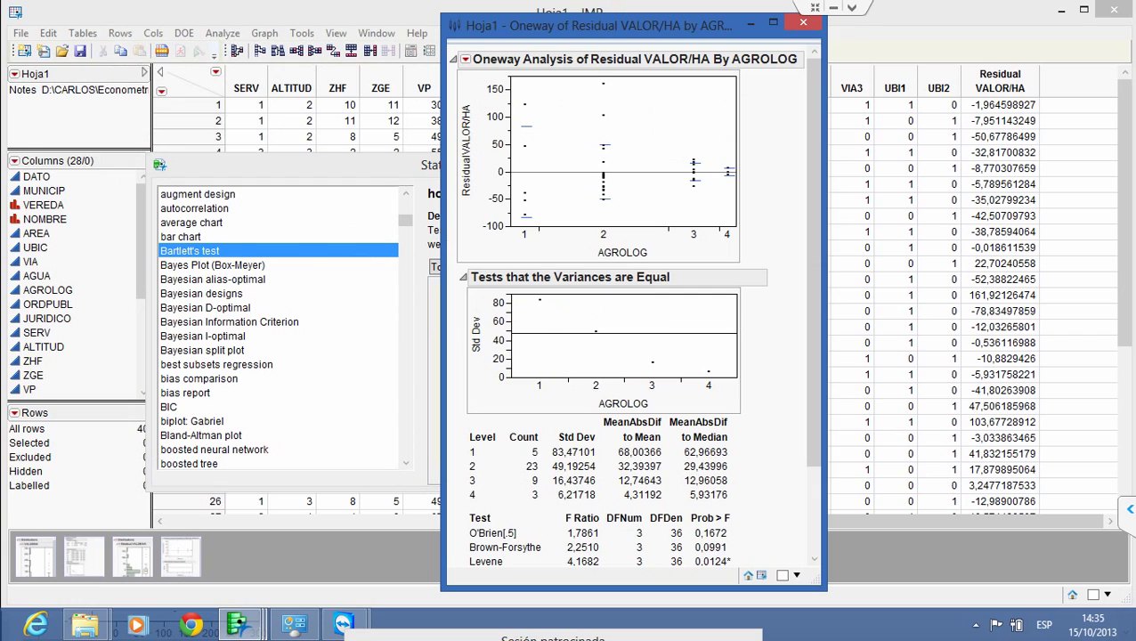
# Review the equal-variance tests and Welch's Test of Residual VALOR/HA by AGROLOG, then close the report and minimize the Statistics Index
pyautogui.moveTo(812, 261); pyautogui.dragTo(812, 348)
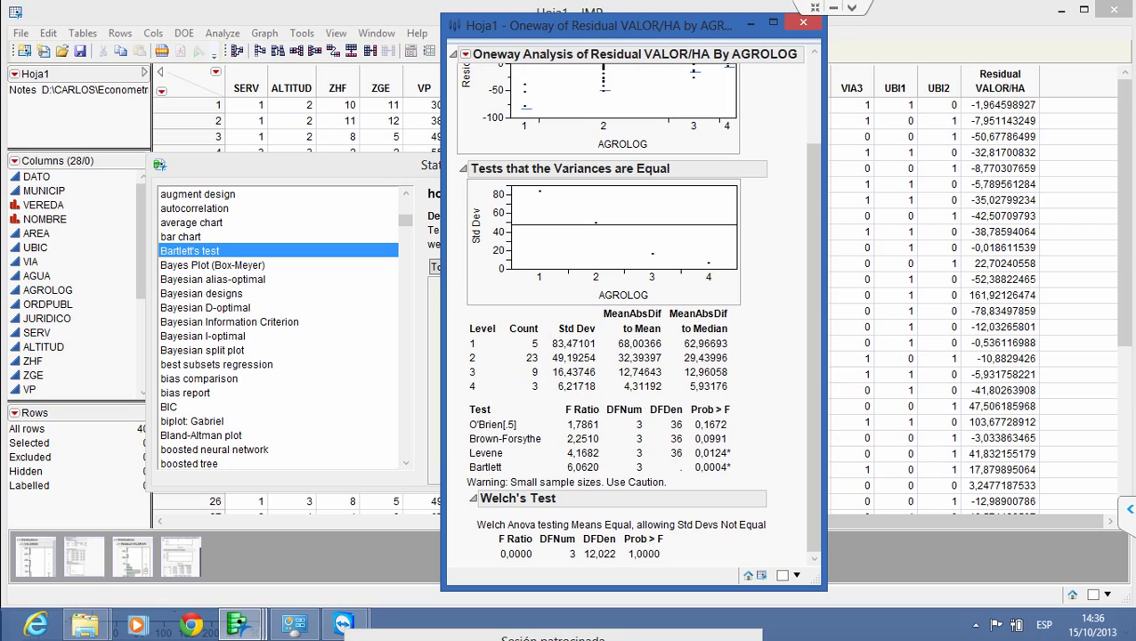
pyautogui.moveTo(711, 426)
pyautogui.scroll(3, 633, 311)
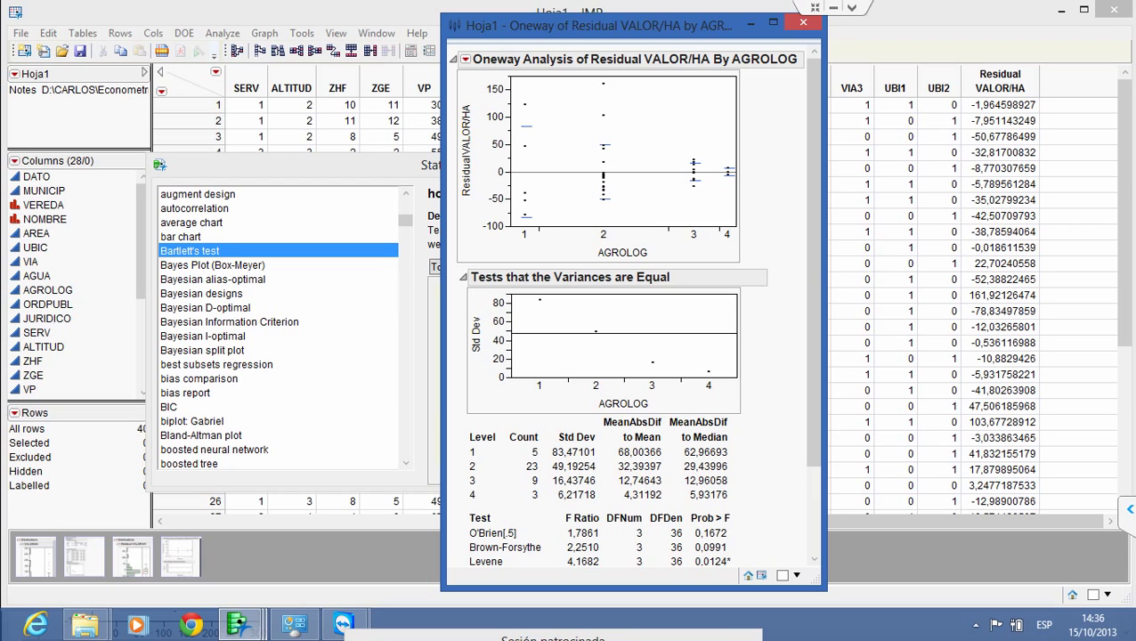
pyautogui.moveTo(609, 201)
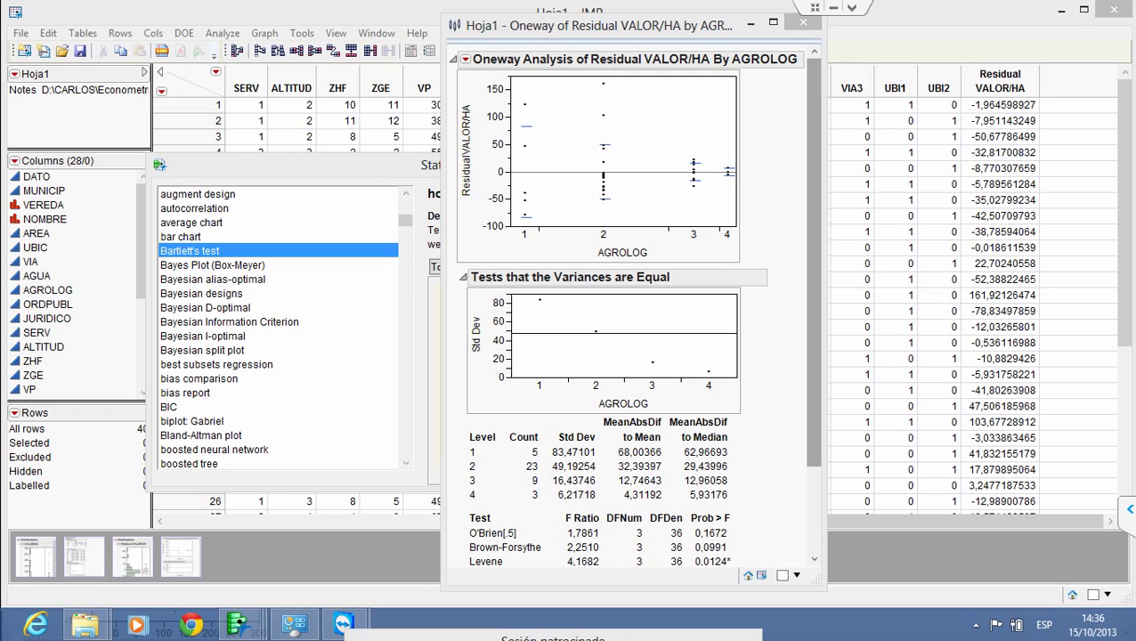
pyautogui.moveTo(812, 263); pyautogui.dragTo(812, 348)
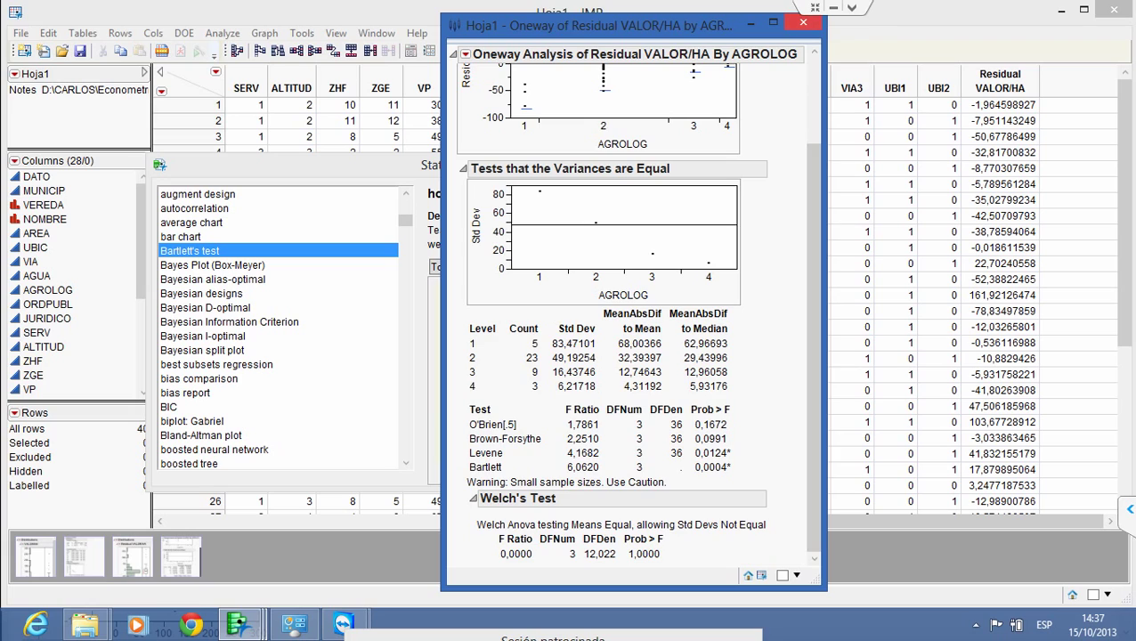
pyautogui.click(803, 22)
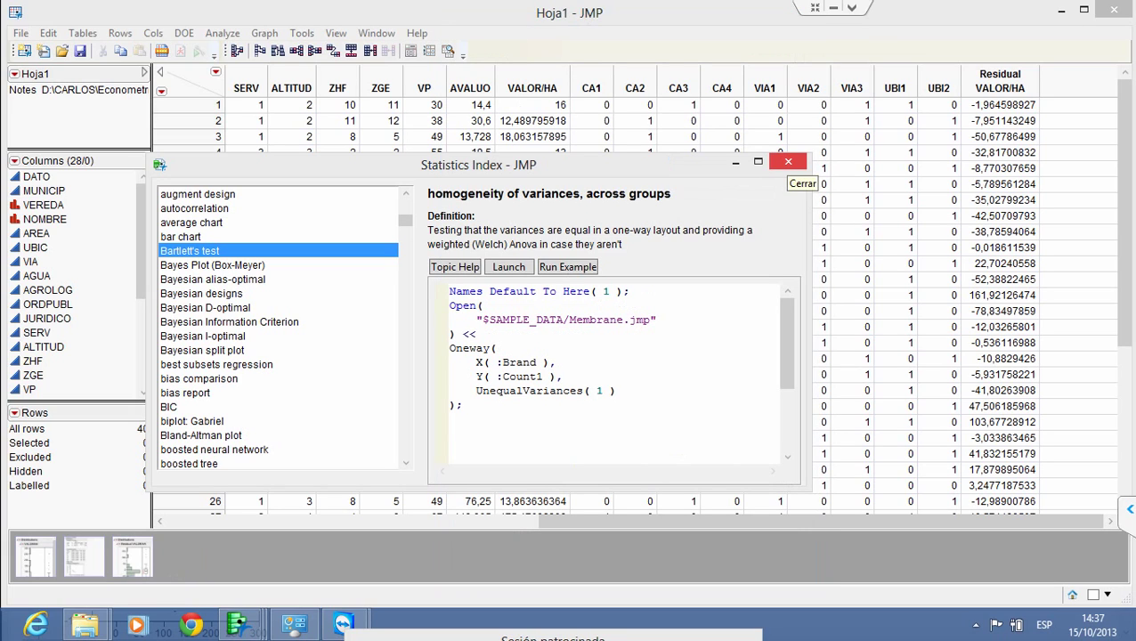
pyautogui.click(735, 162)
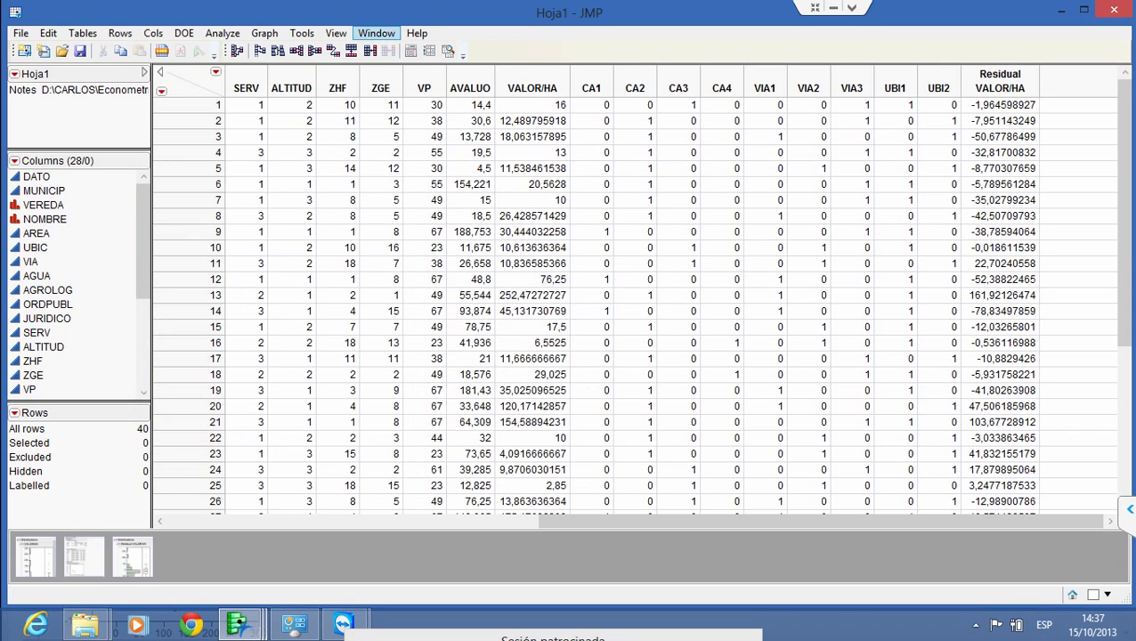
# Switch to the Fit Least Squares report and add a Box Cox Y Transformation for the VALOR/HA response
pyautogui.click(222, 32)
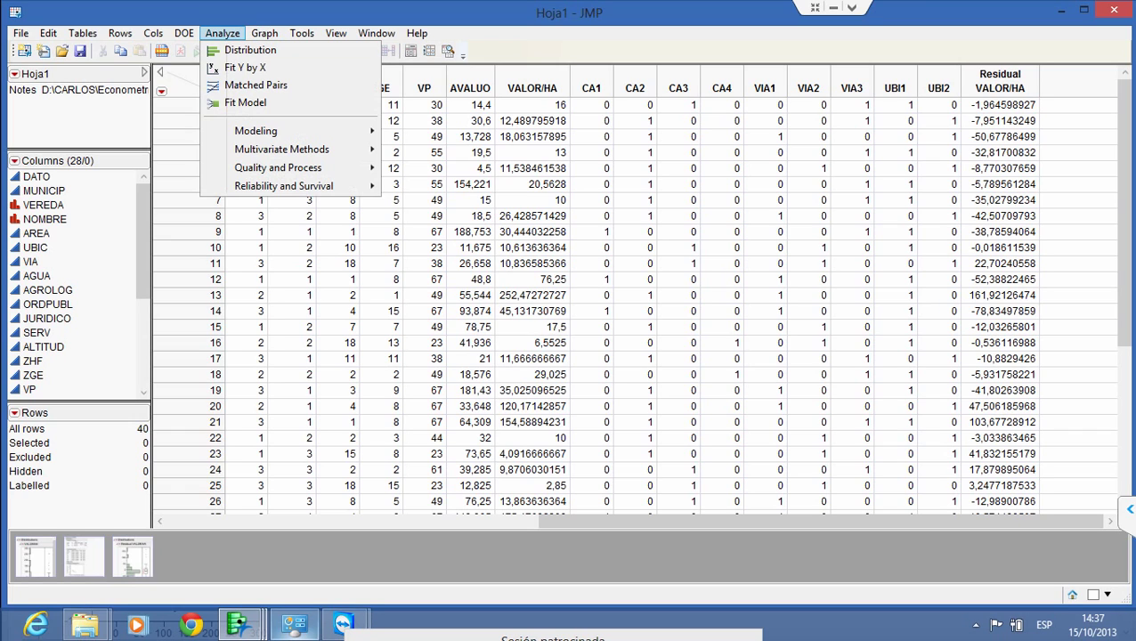
pyautogui.click(238, 625)
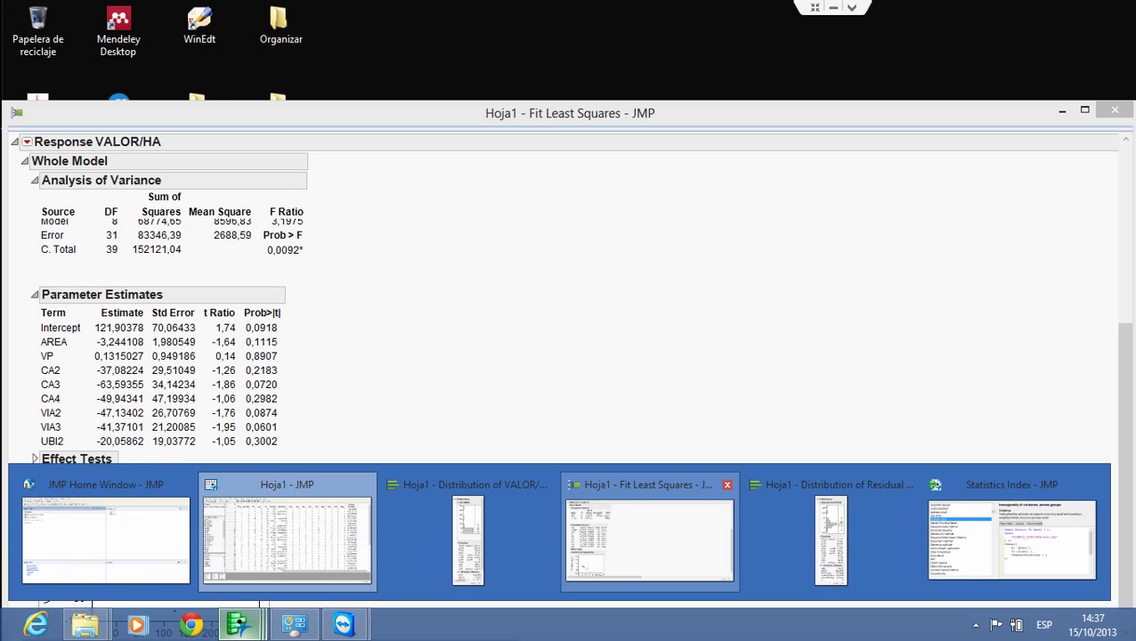
pyautogui.click(650, 534)
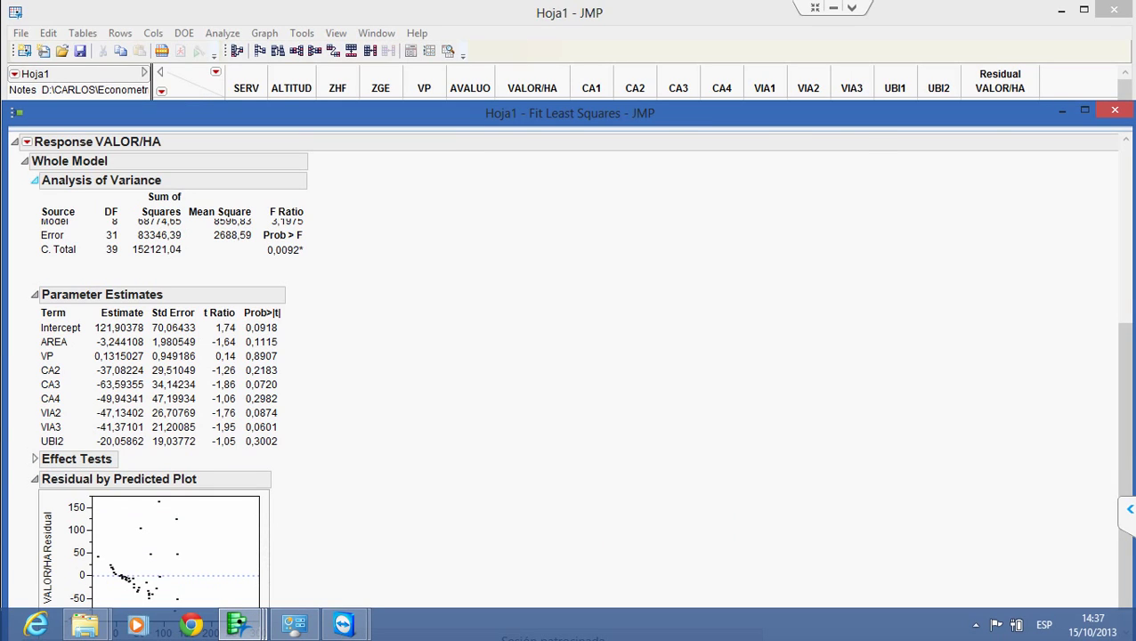
pyautogui.click(27, 141)
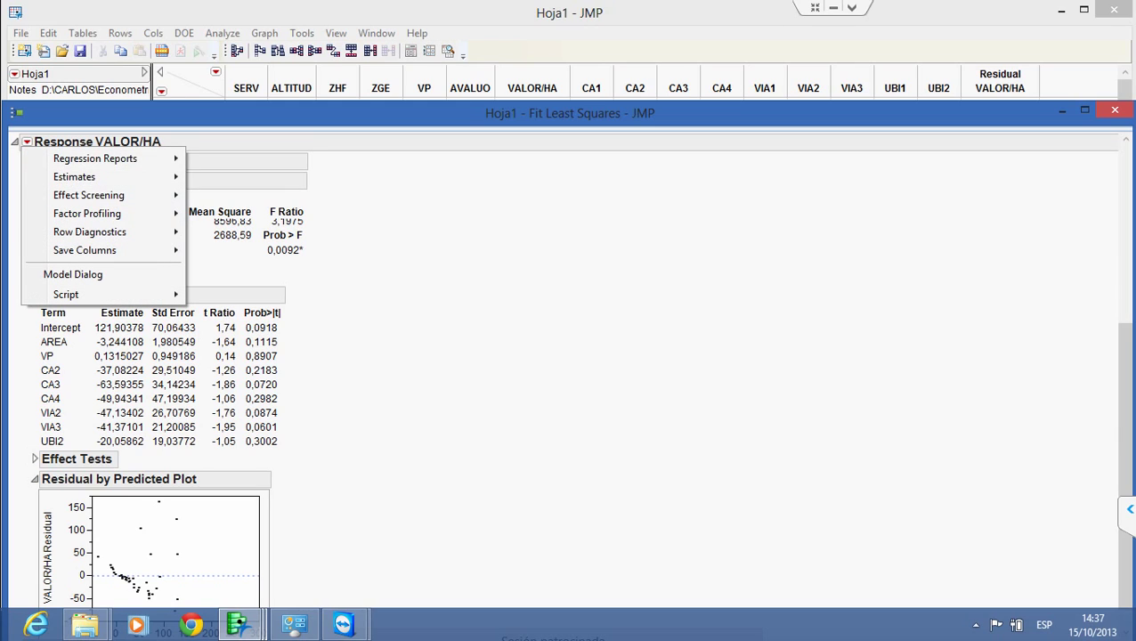
pyautogui.moveTo(87, 214)
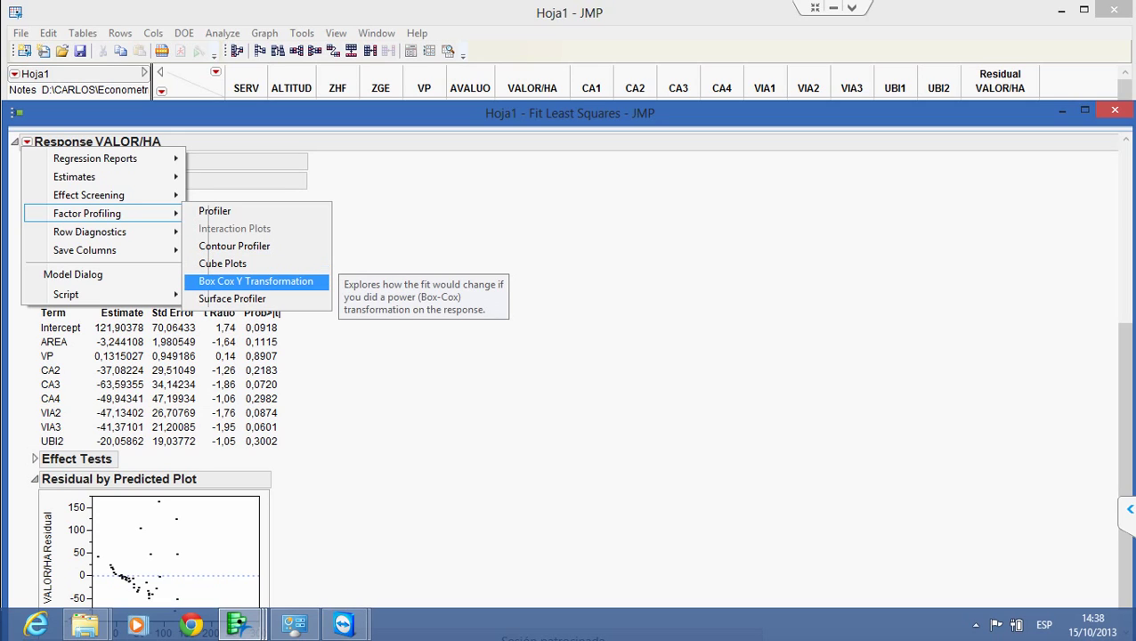
pyautogui.click(256, 281)
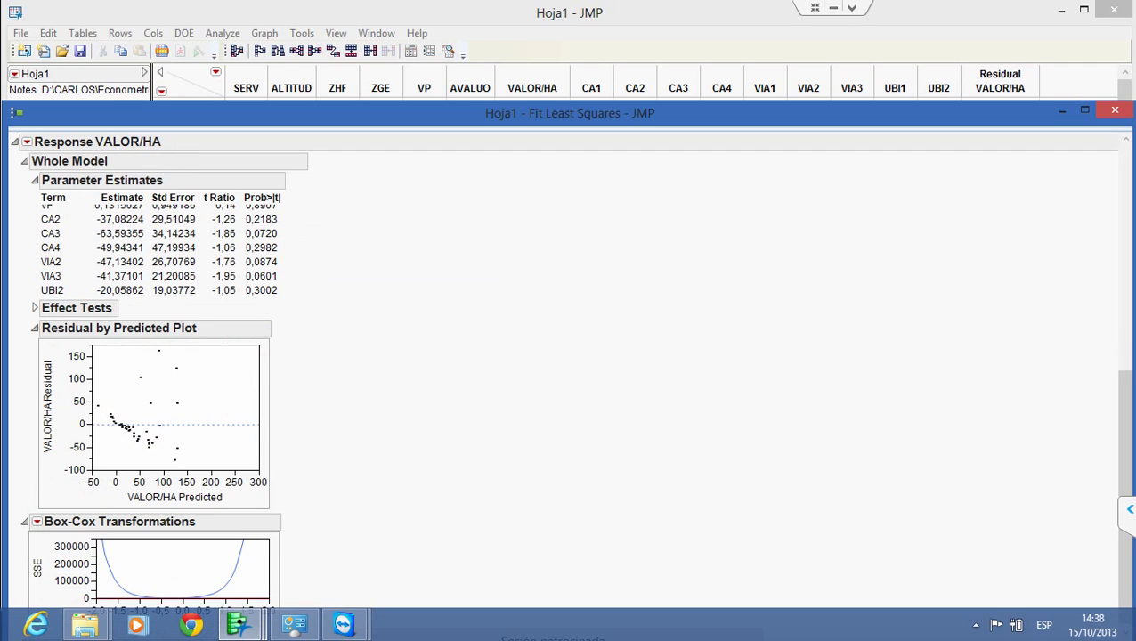
# Move the Fit Least Squares window up to show the Box-Cox plot and save the best transformation to the data table
pyautogui.moveTo(1123, 446); pyautogui.dragTo(1123, 447)
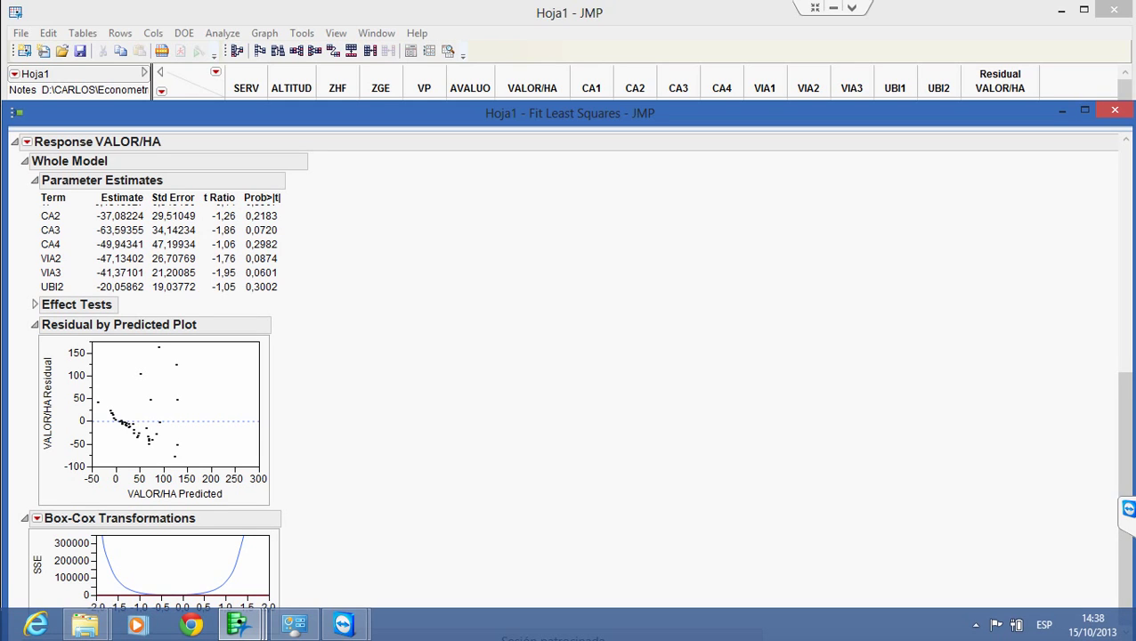
pyautogui.moveTo(570, 113); pyautogui.dragTo(568, 17)
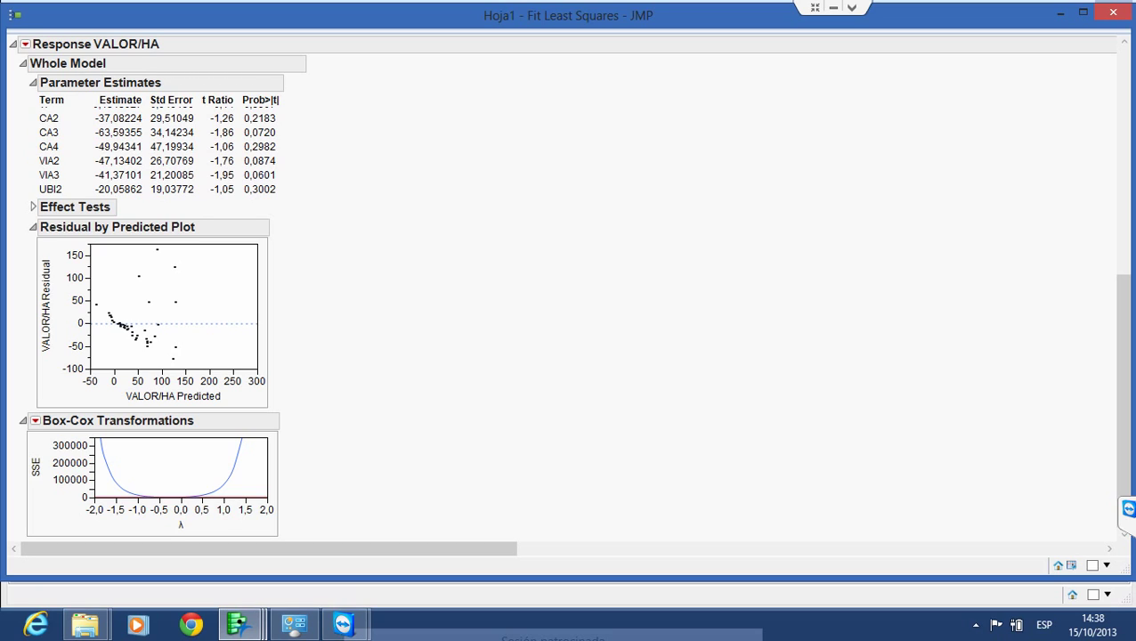
pyautogui.click(35, 420)
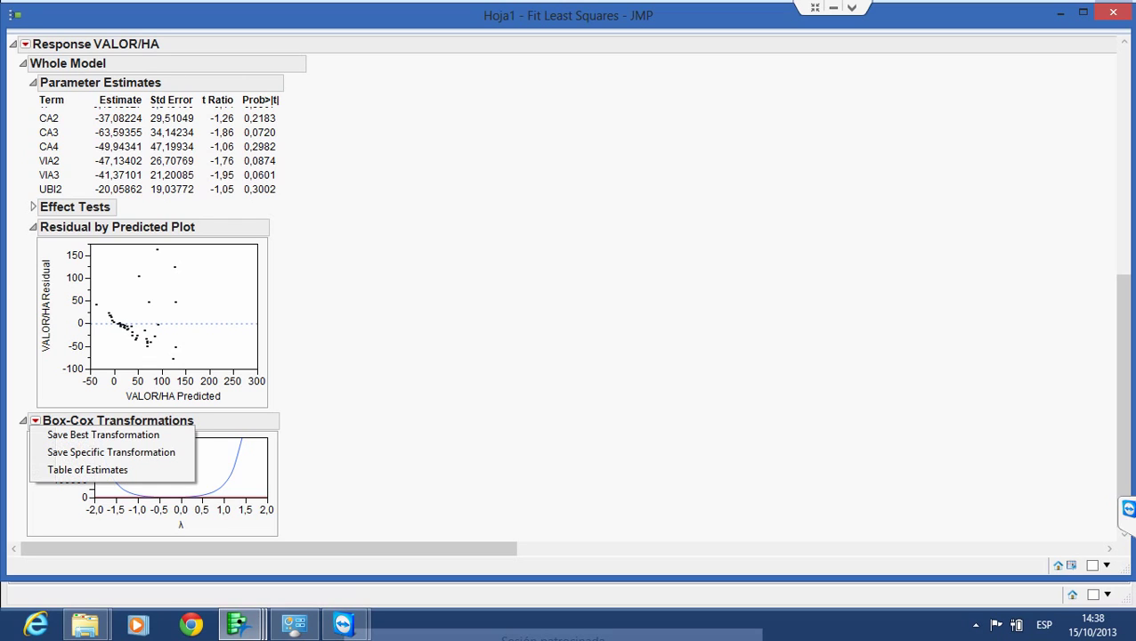
pyautogui.click(39, 431)
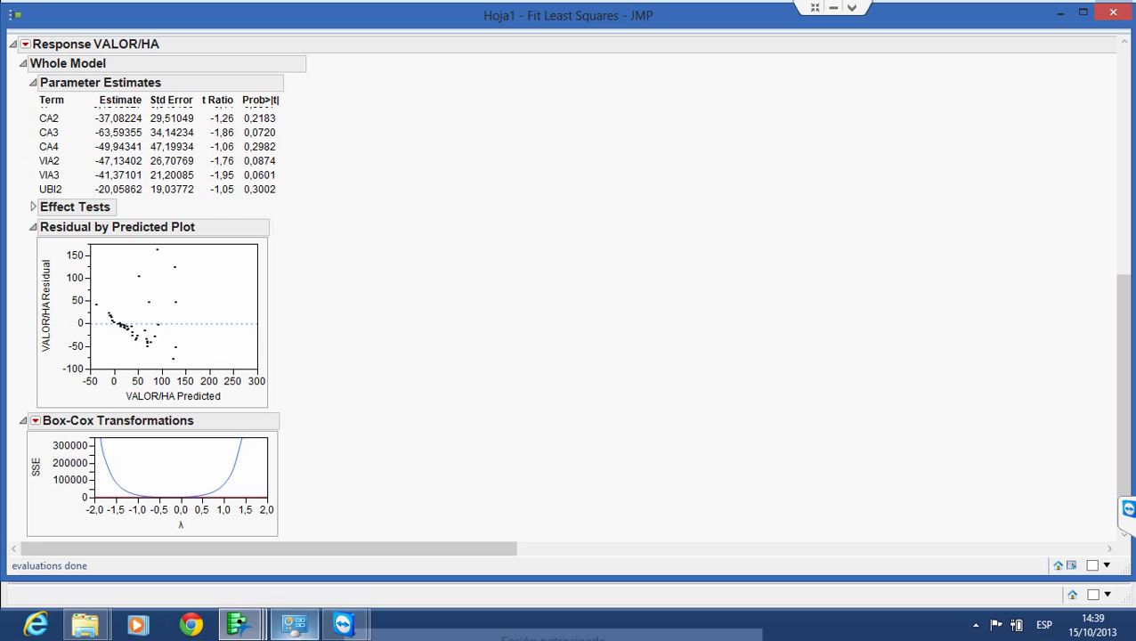
# Return to the Hoja1 data table, inspect the saved VALOR/HA X column at its end and select that column
pyautogui.moveTo(239, 623)
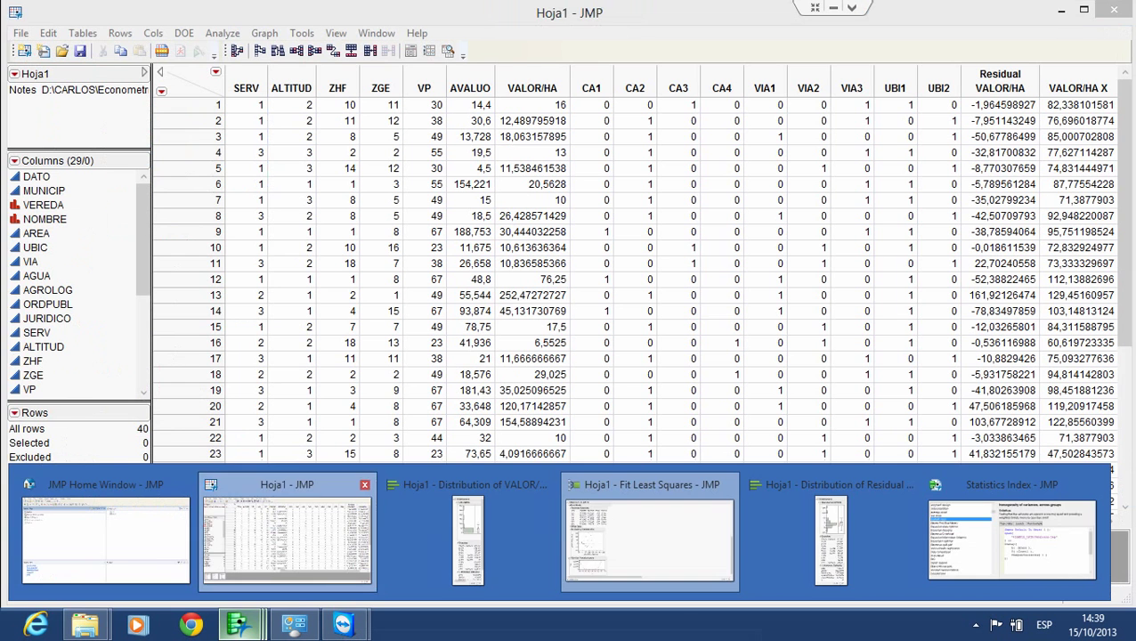
pyautogui.click(287, 539)
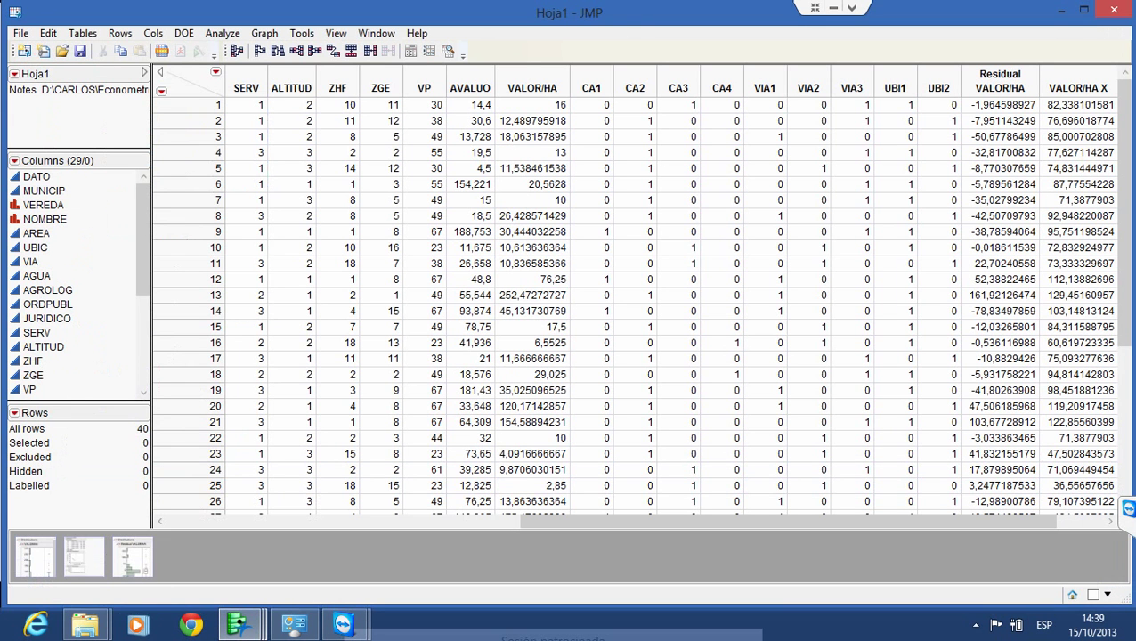
pyautogui.moveTo(788, 521); pyautogui.dragTo(821, 520)
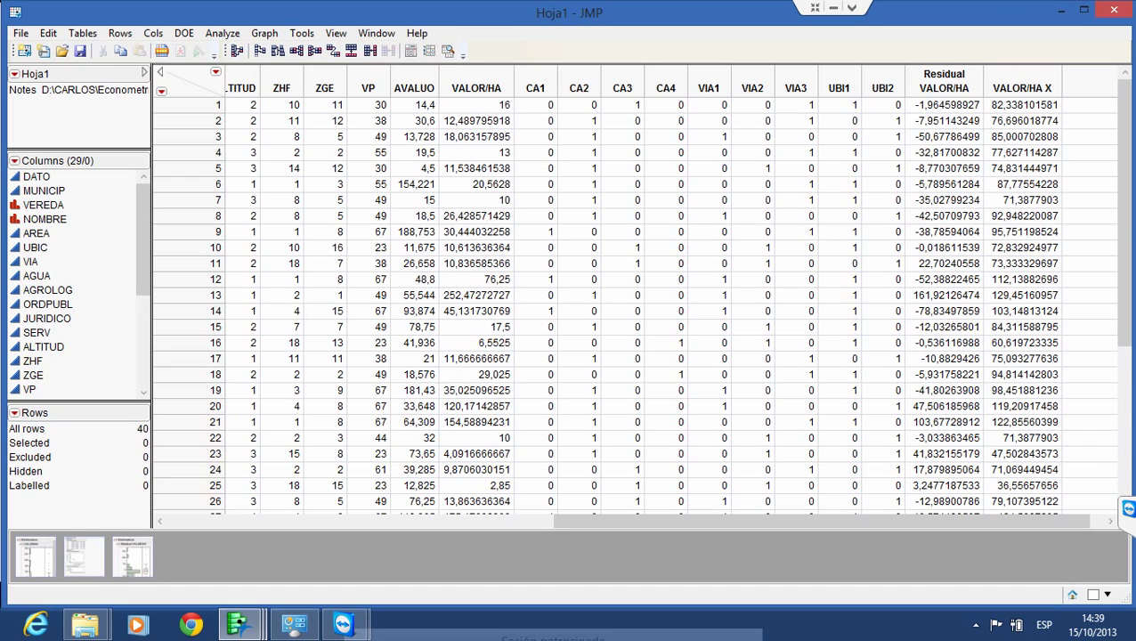
pyautogui.doubleClick(1022, 87)
pyautogui.click(1039, 73)
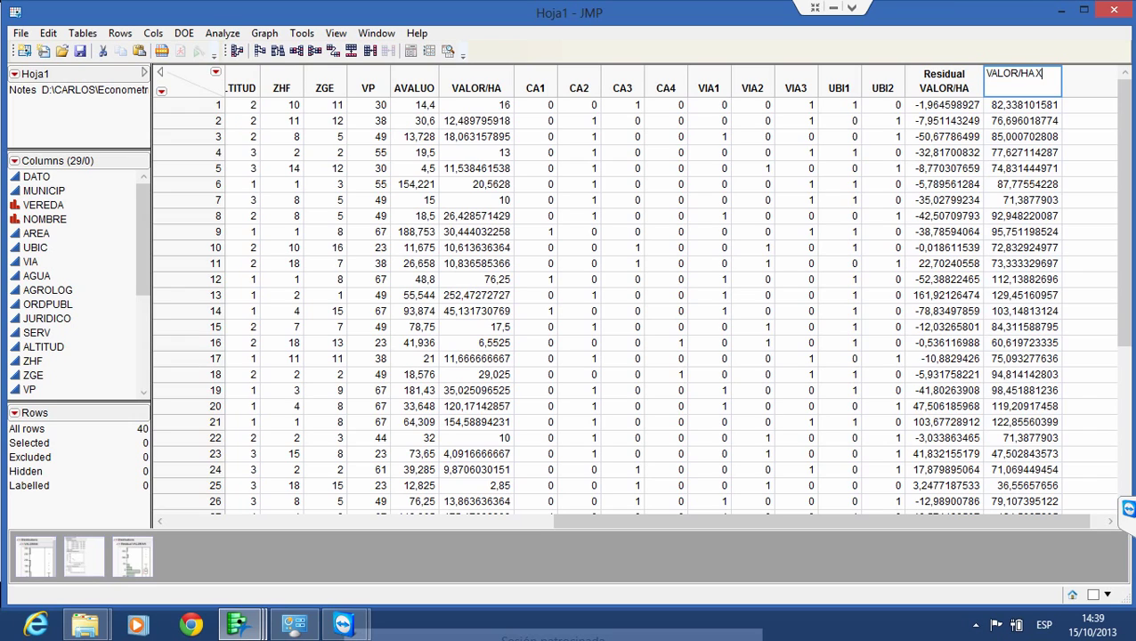
pyautogui.click(944, 81)
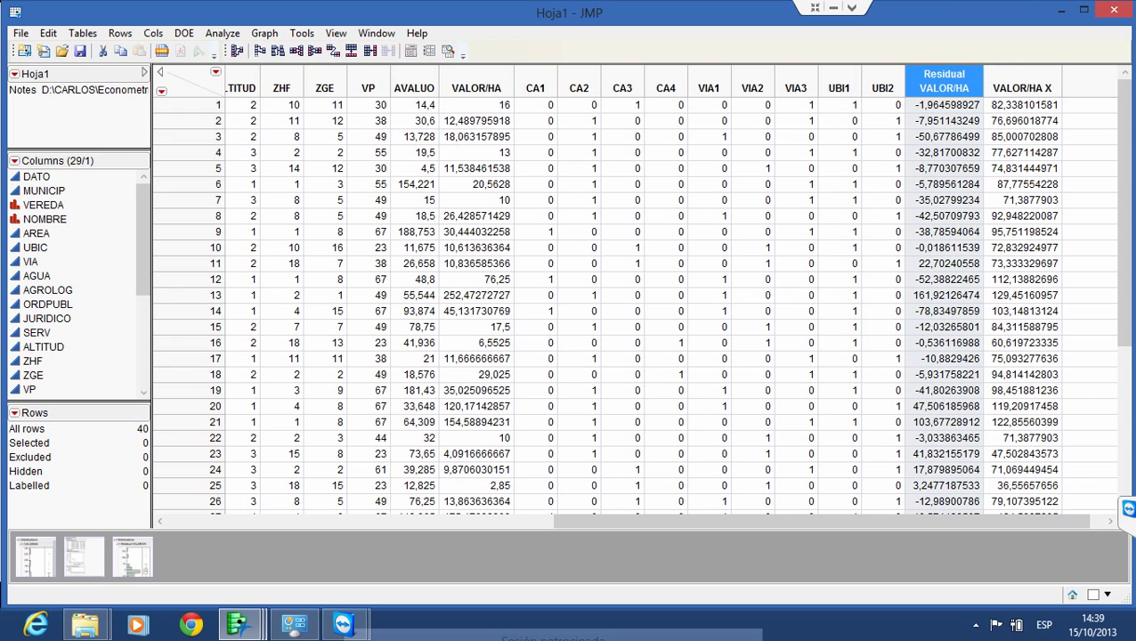
pyautogui.doubleClick(1021, 81)
pyautogui.press('Escape')
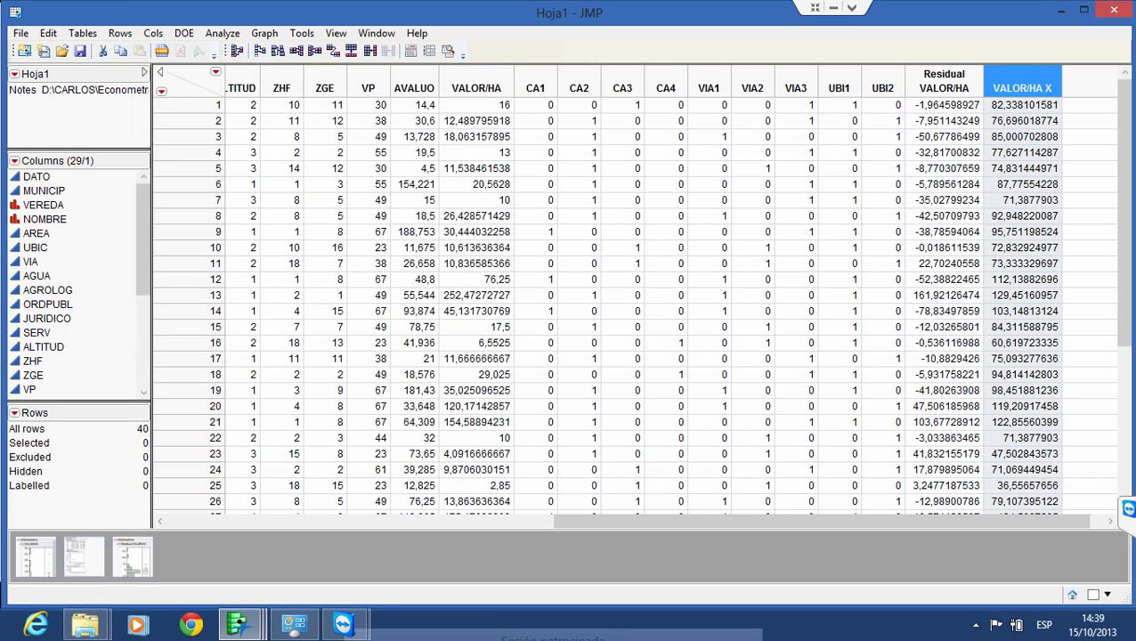
# Inspect the Box-Cox formula of the VALOR/HA X column, then close the formula editor and column properties without changes
pyautogui.doubleClick(1022, 81)
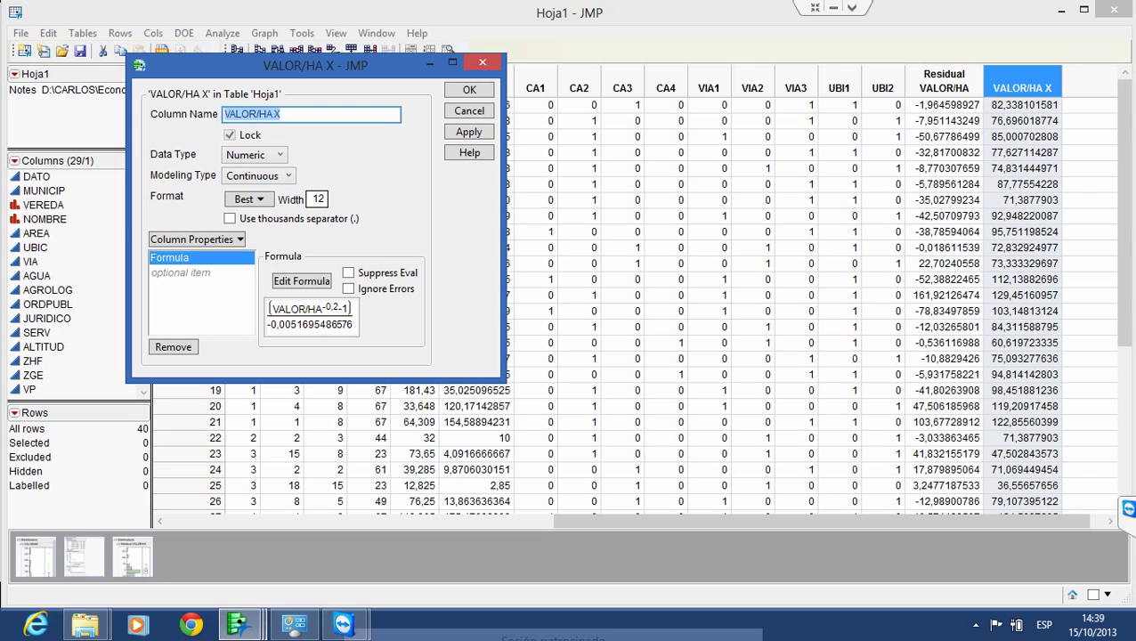
pyautogui.click(302, 280)
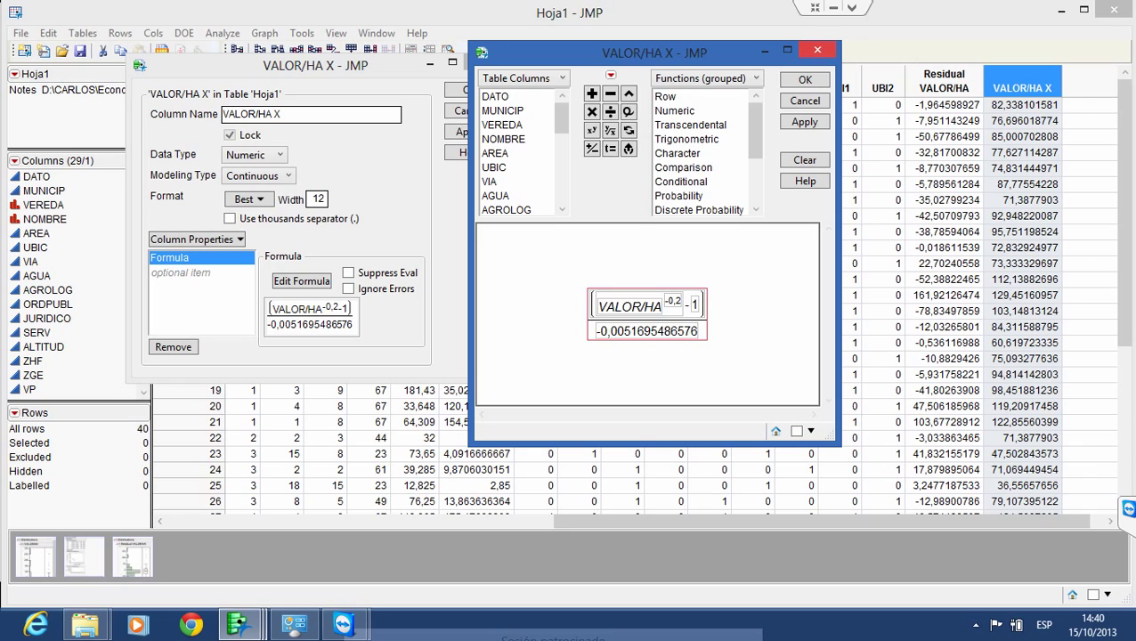
pyautogui.click(818, 49)
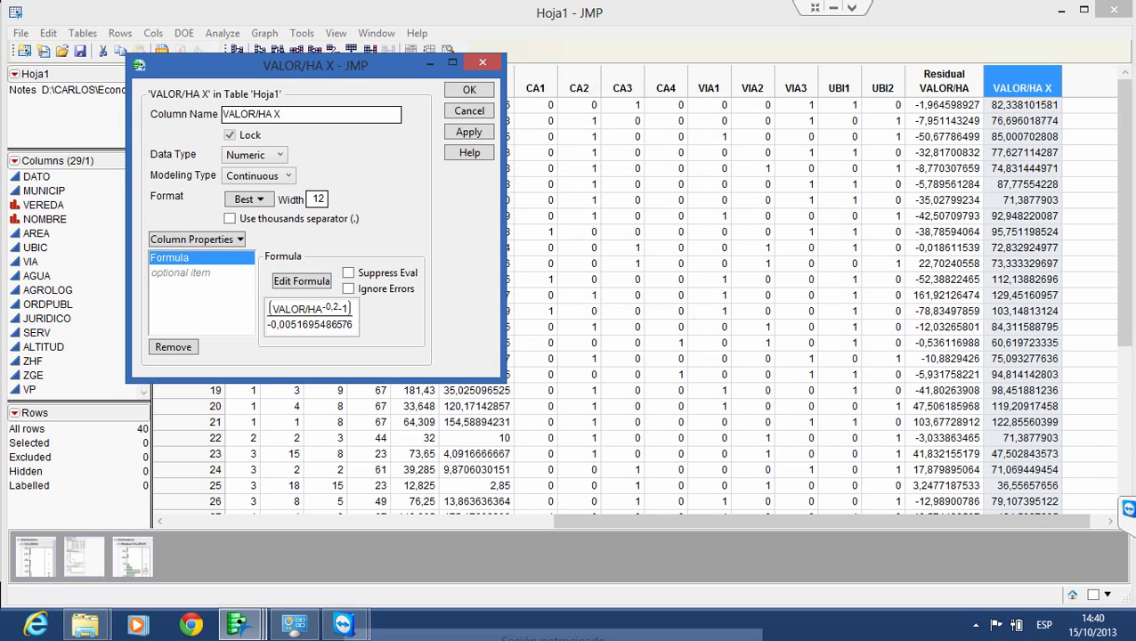
pyautogui.click(481, 61)
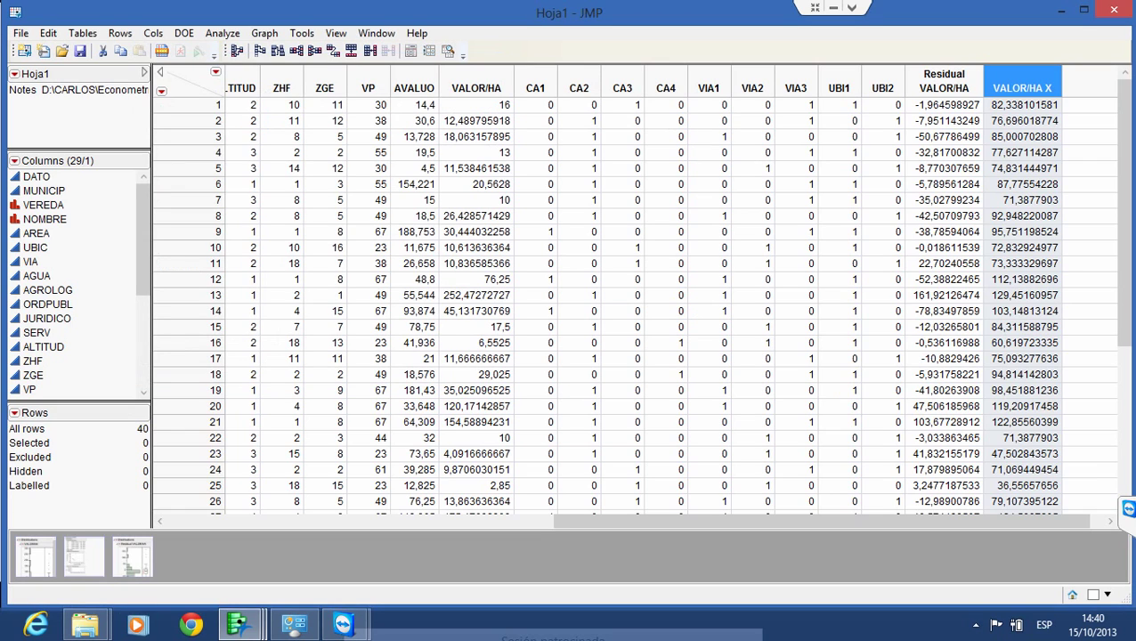
# Close the Fit Least Squares report for VALOR/HA and the Distribution of VALOR/HA report
pyautogui.click(238, 623)
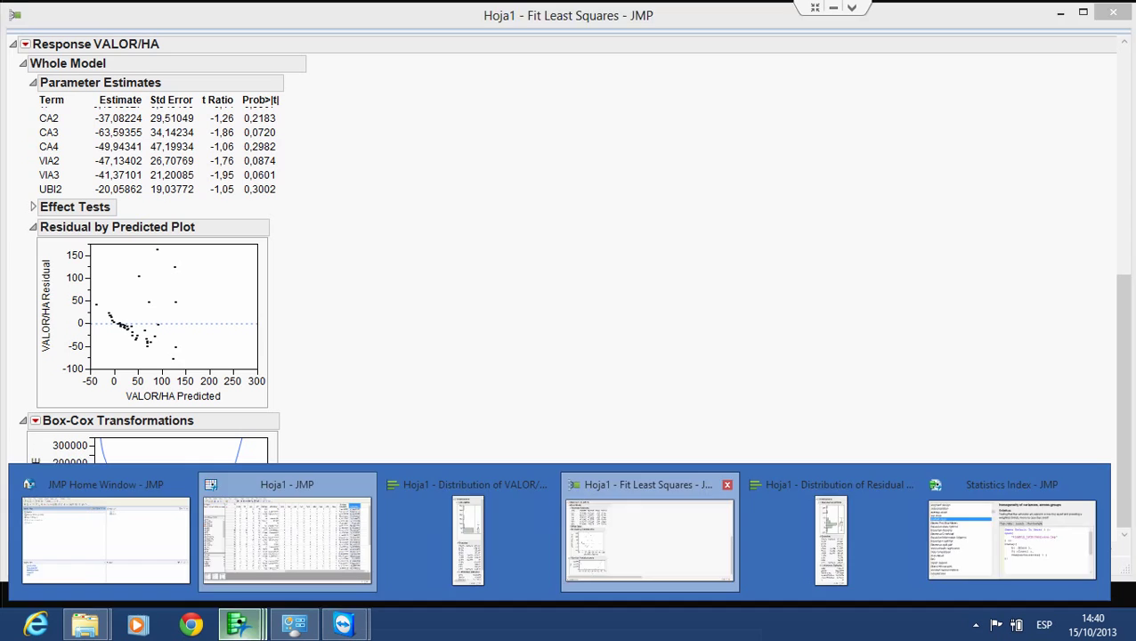
pyautogui.click(649, 539)
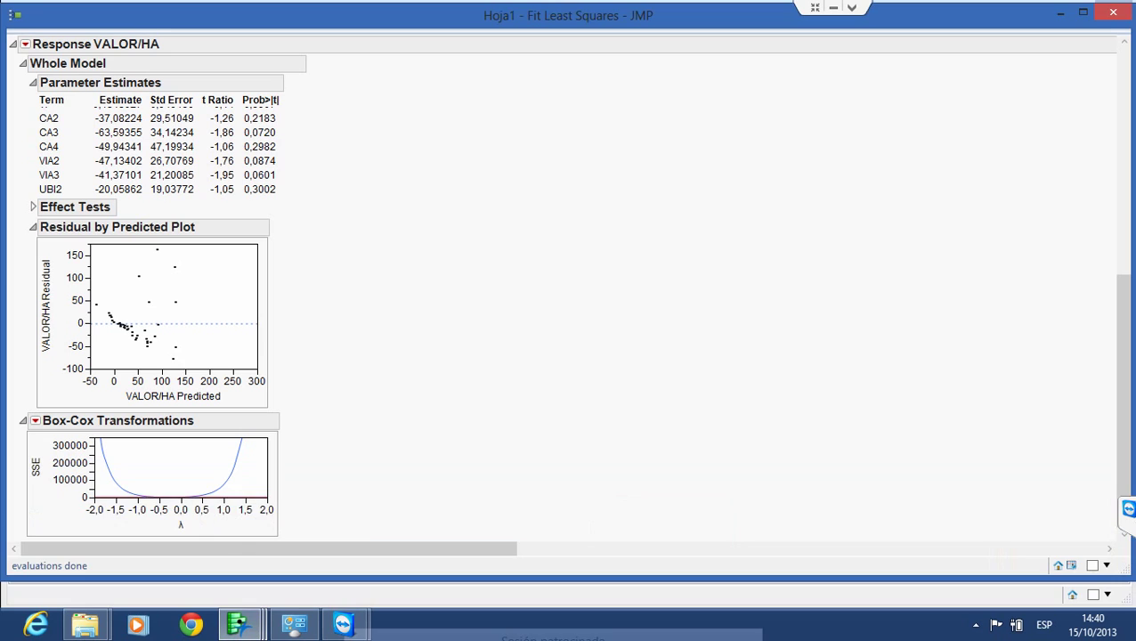
pyautogui.click(1060, 13)
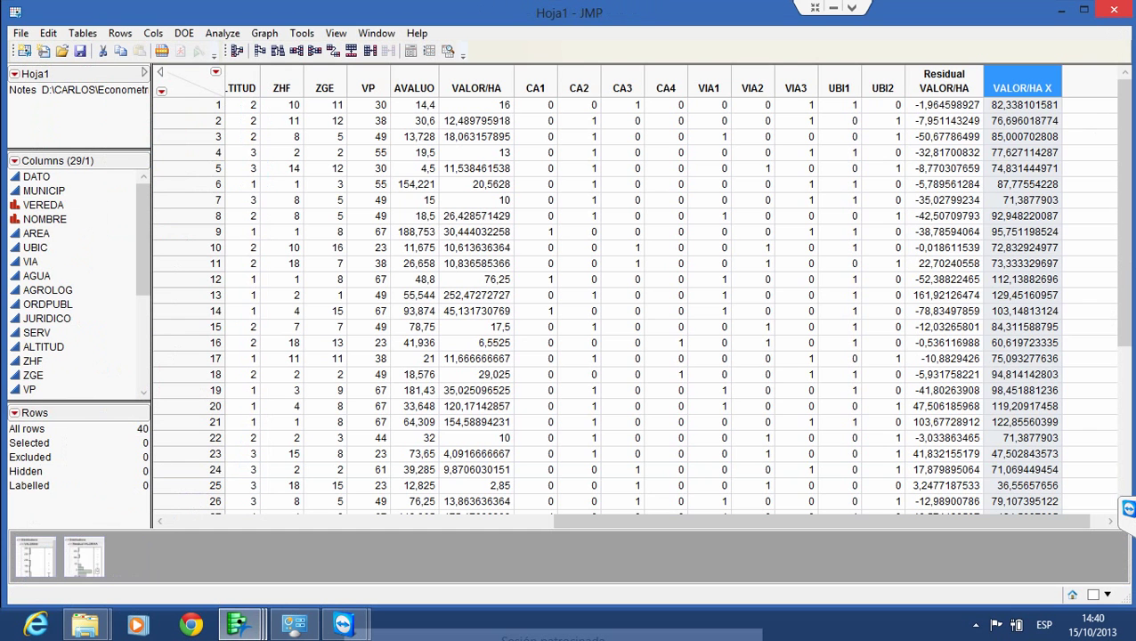
pyautogui.moveTo(238, 623)
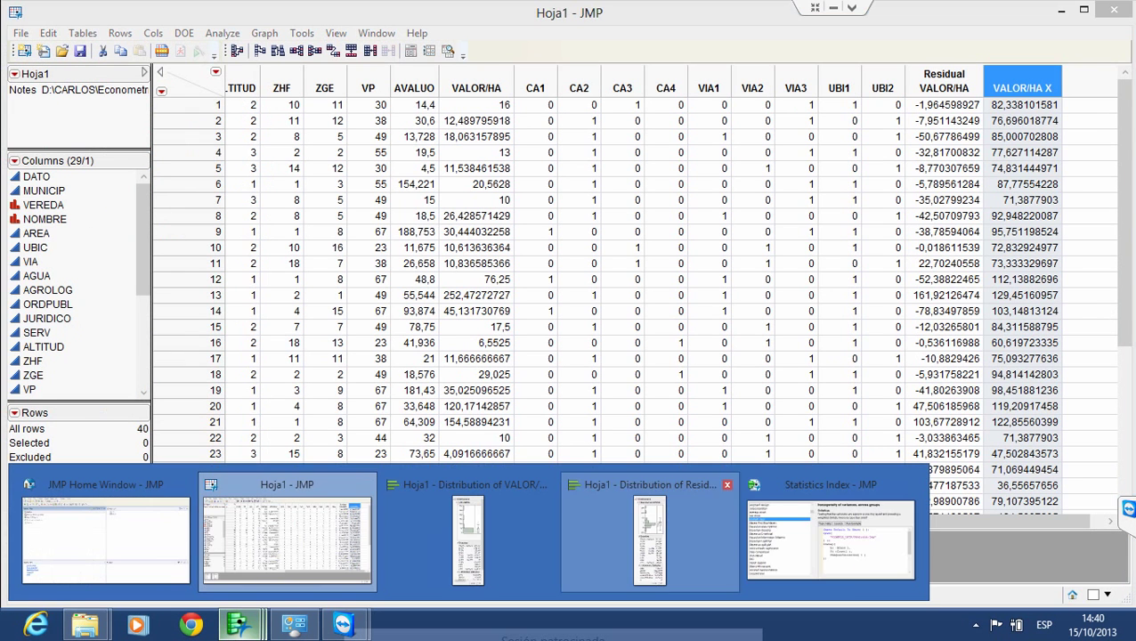
pyautogui.moveTo(830, 534)
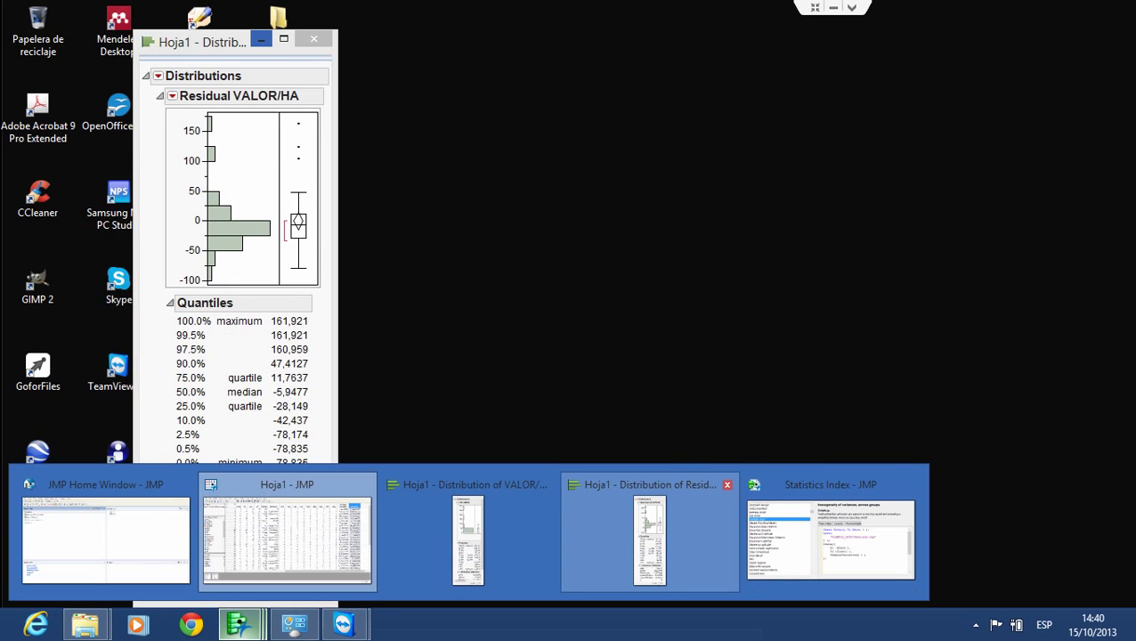
pyautogui.click(467, 534)
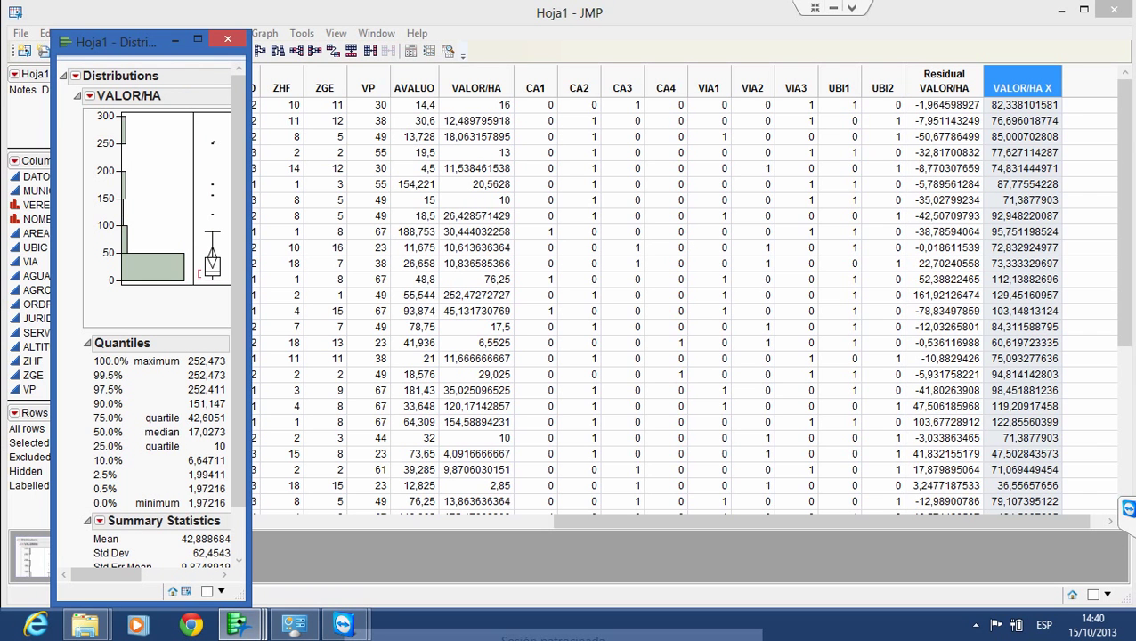
pyautogui.click(227, 39)
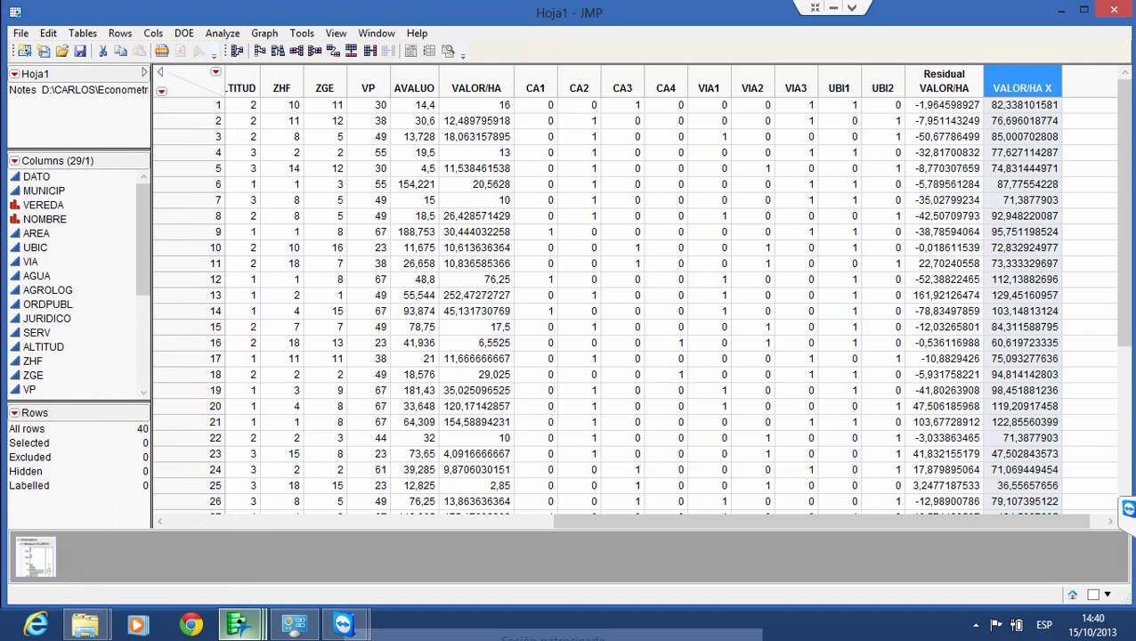
# Start a Fit Model analysis from the JMP Home Window and assign VALOR/HA as the Y response
pyautogui.moveTo(239, 623)
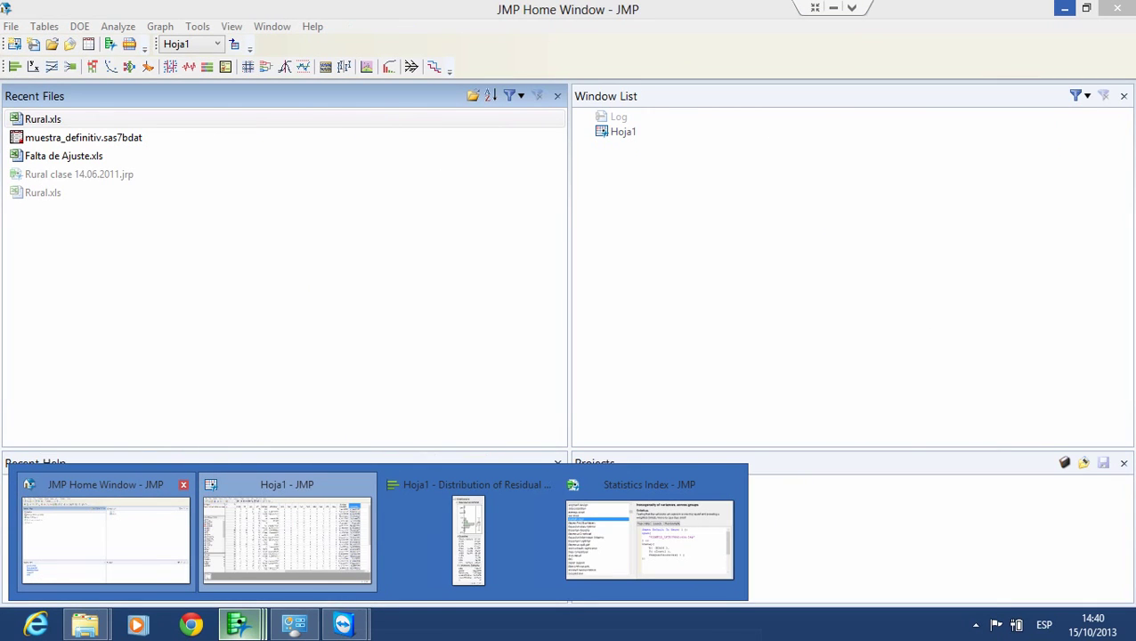
pyautogui.click(105, 534)
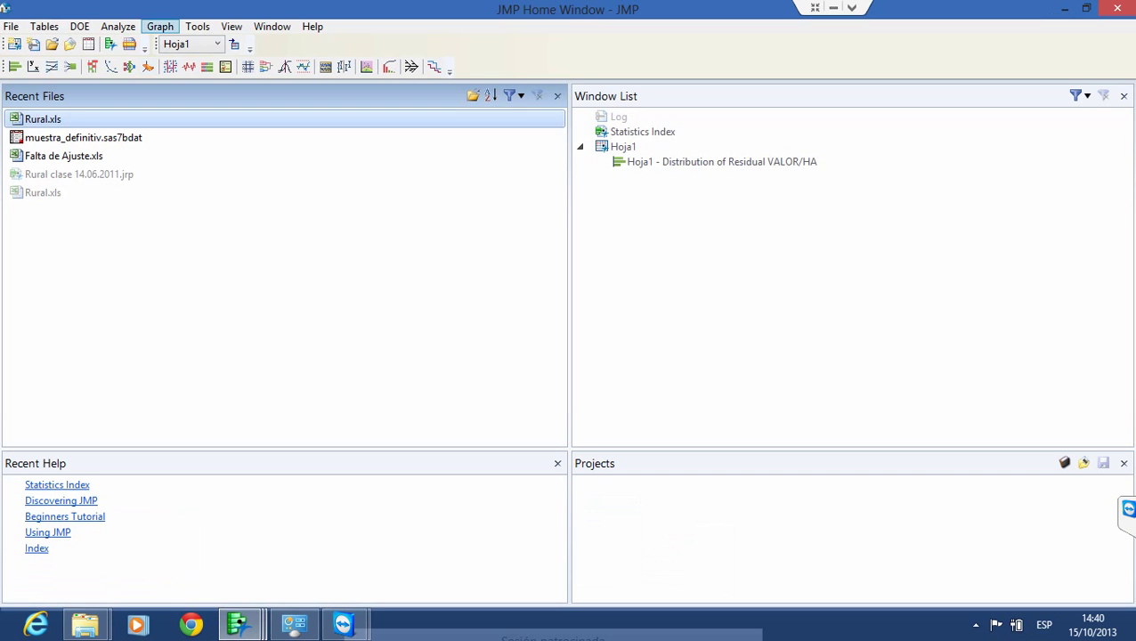
pyautogui.click(117, 25)
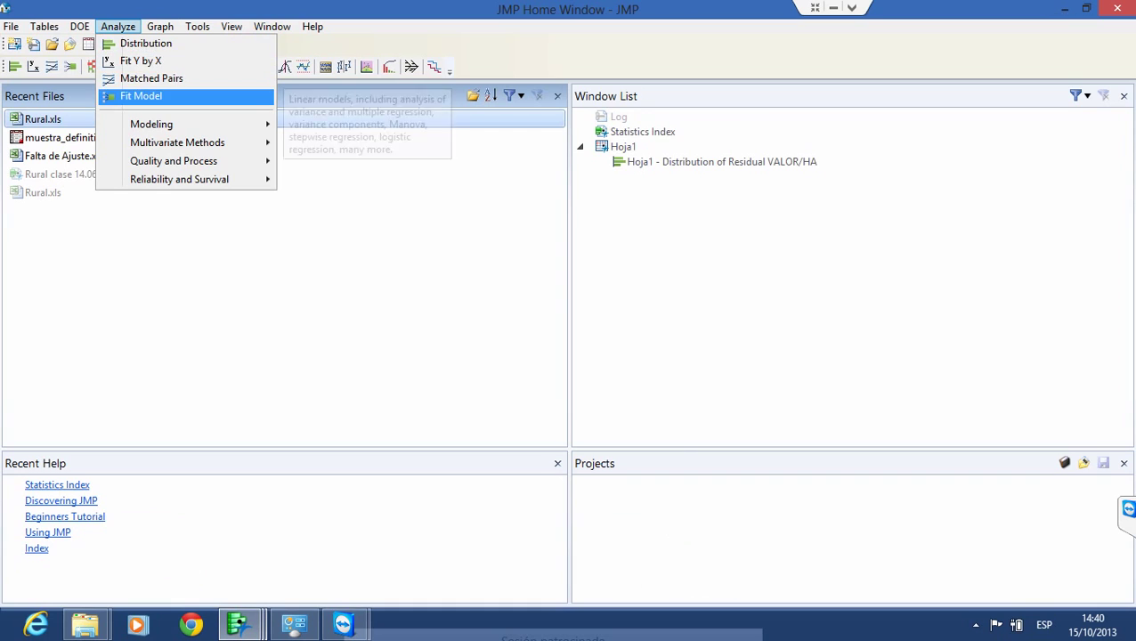
pyautogui.click(134, 96)
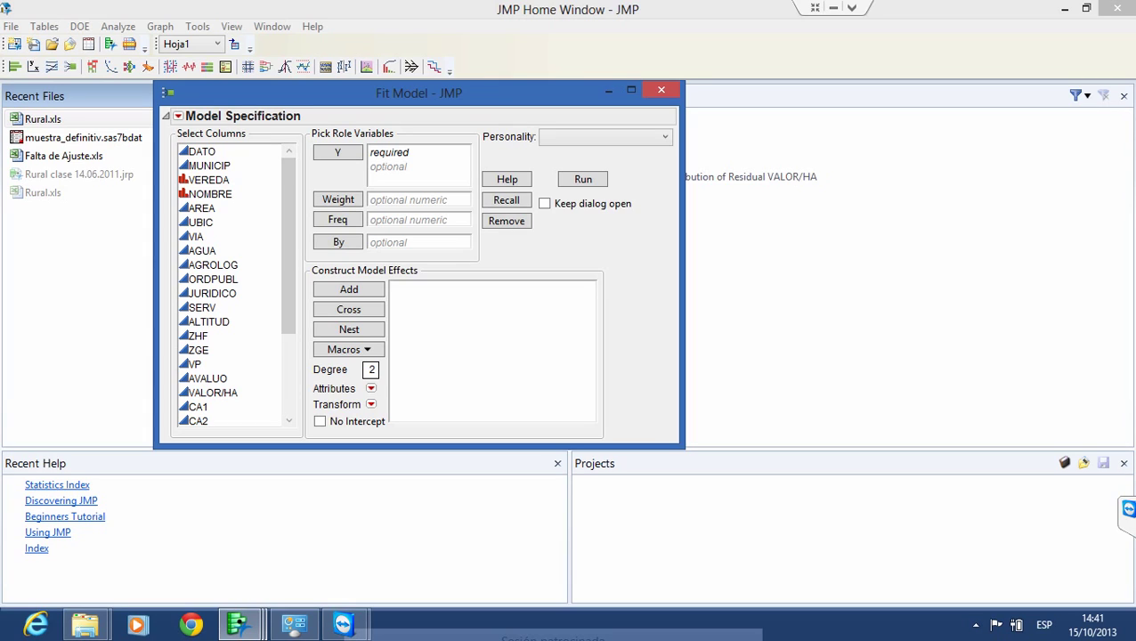
pyautogui.click(212, 393)
pyautogui.click(337, 154)
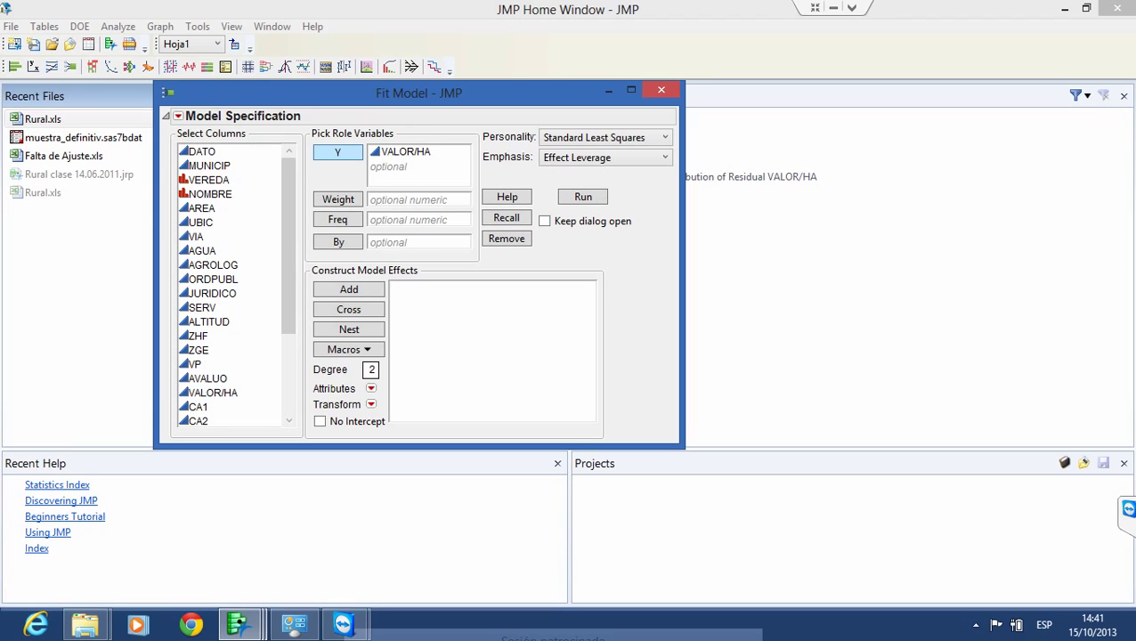
# Apply the Log transform to the VALOR/HA response in the model specification
pyautogui.click(419, 152)
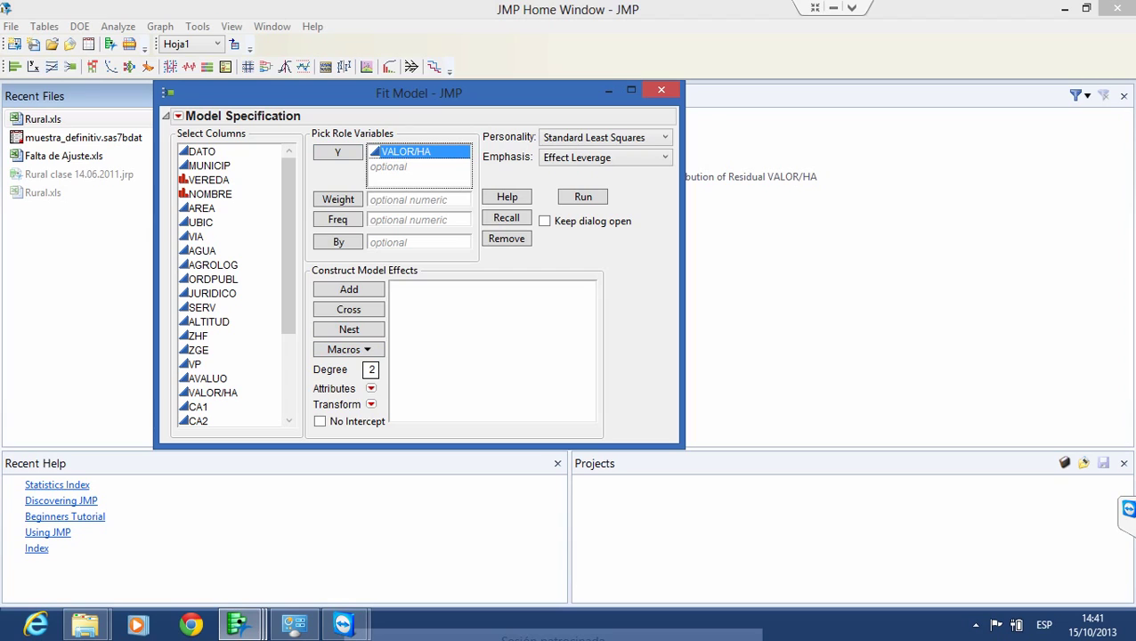
pyautogui.click(371, 404)
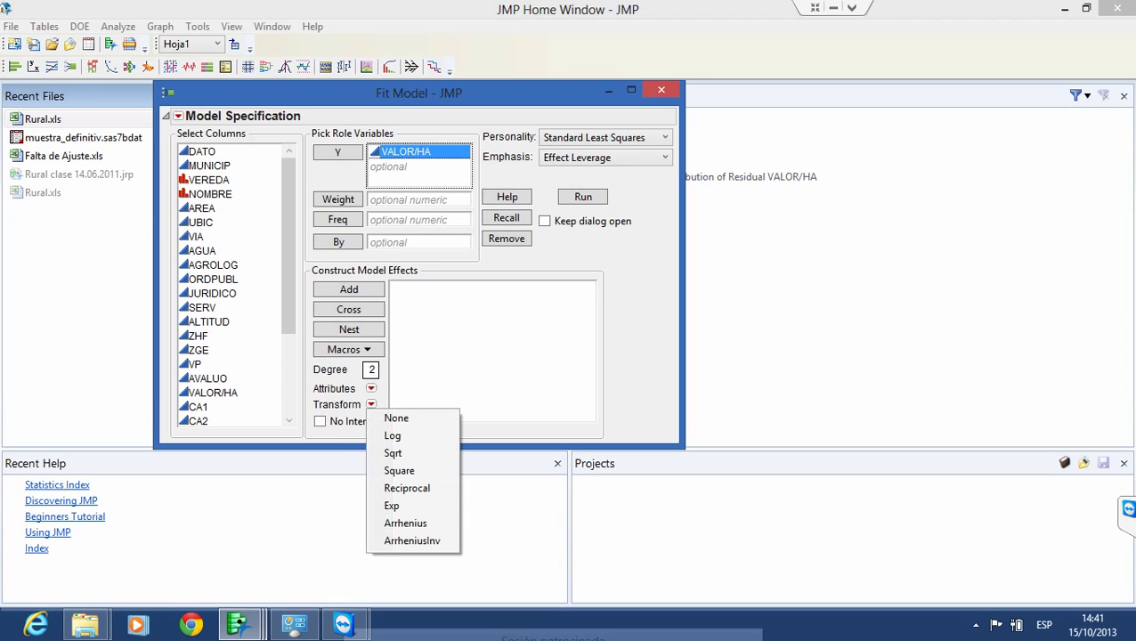
pyautogui.click(393, 436)
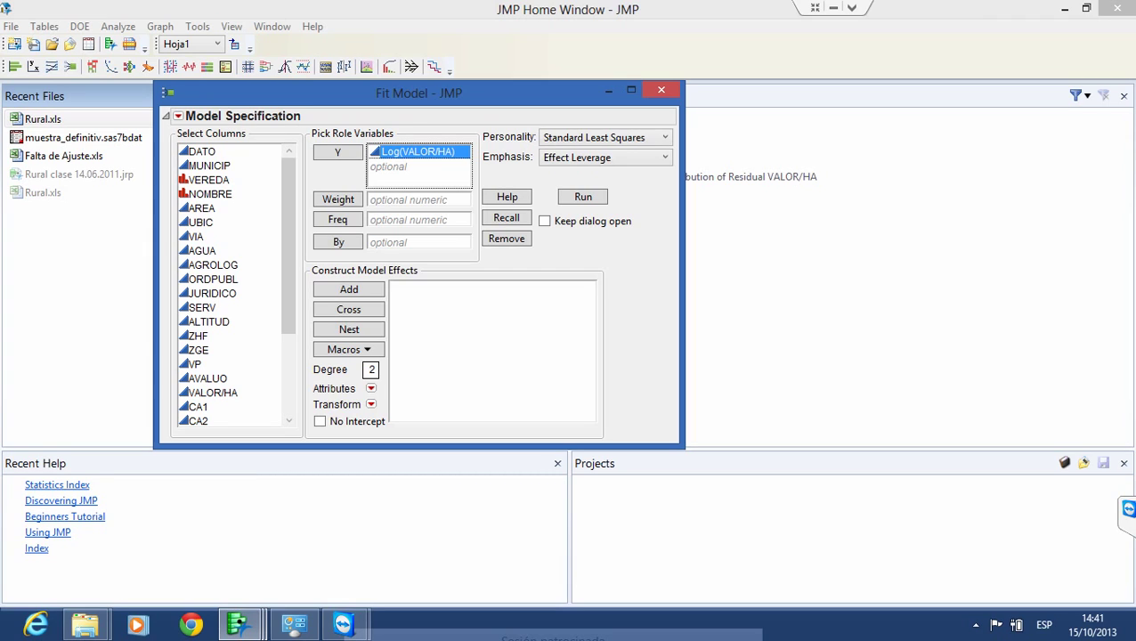
pyautogui.click(370, 389)
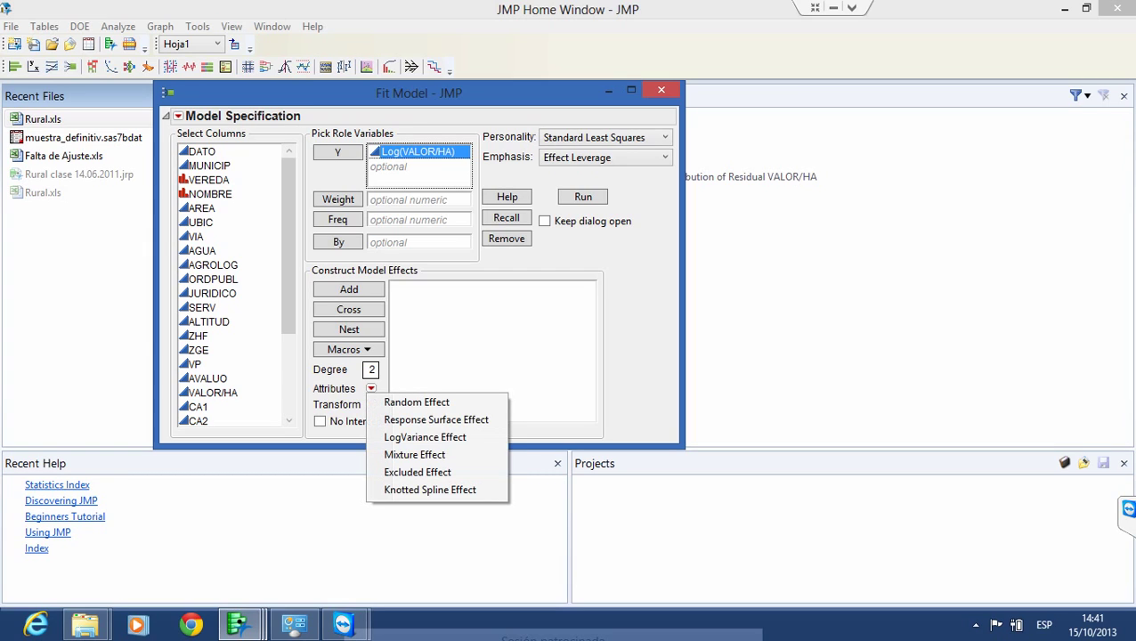
pyautogui.press('Escape')
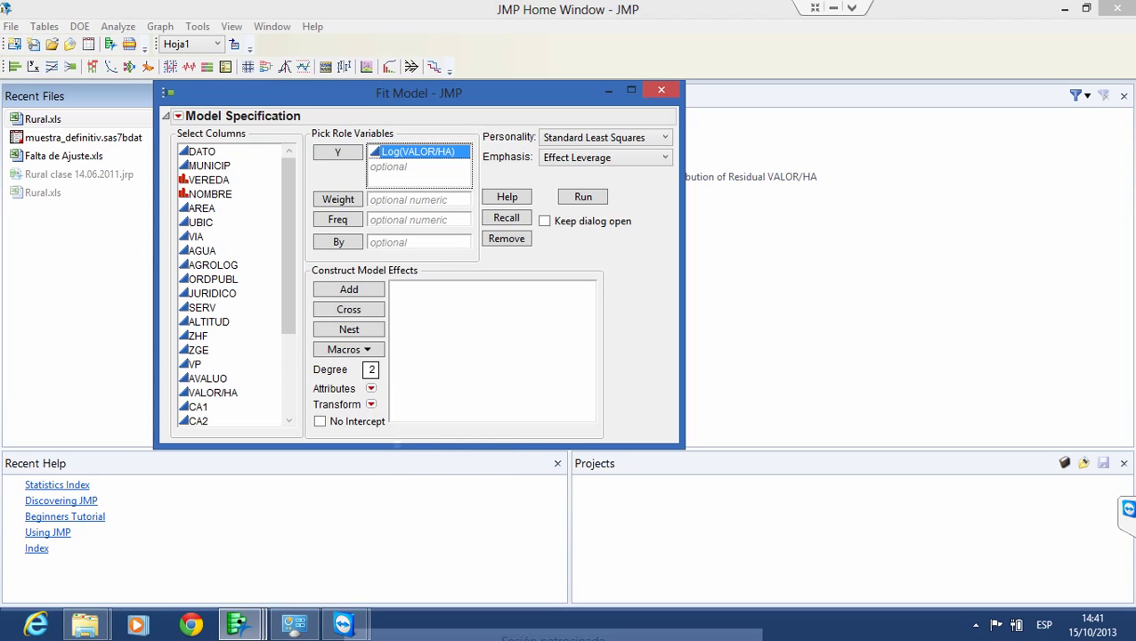
pyautogui.click(370, 404)
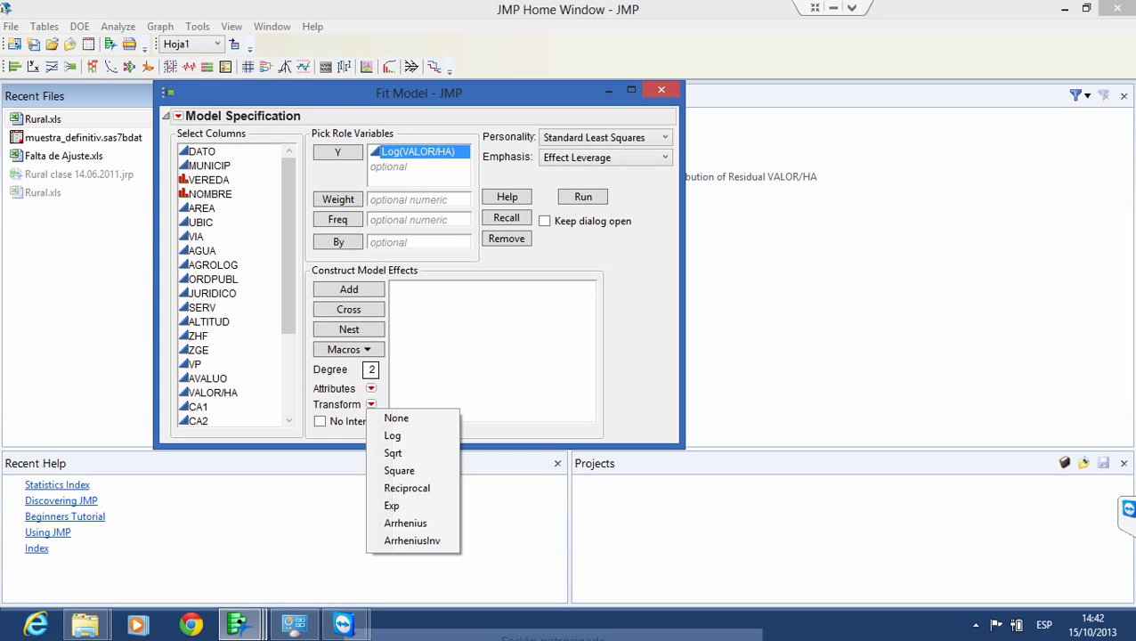
pyautogui.press('Escape')
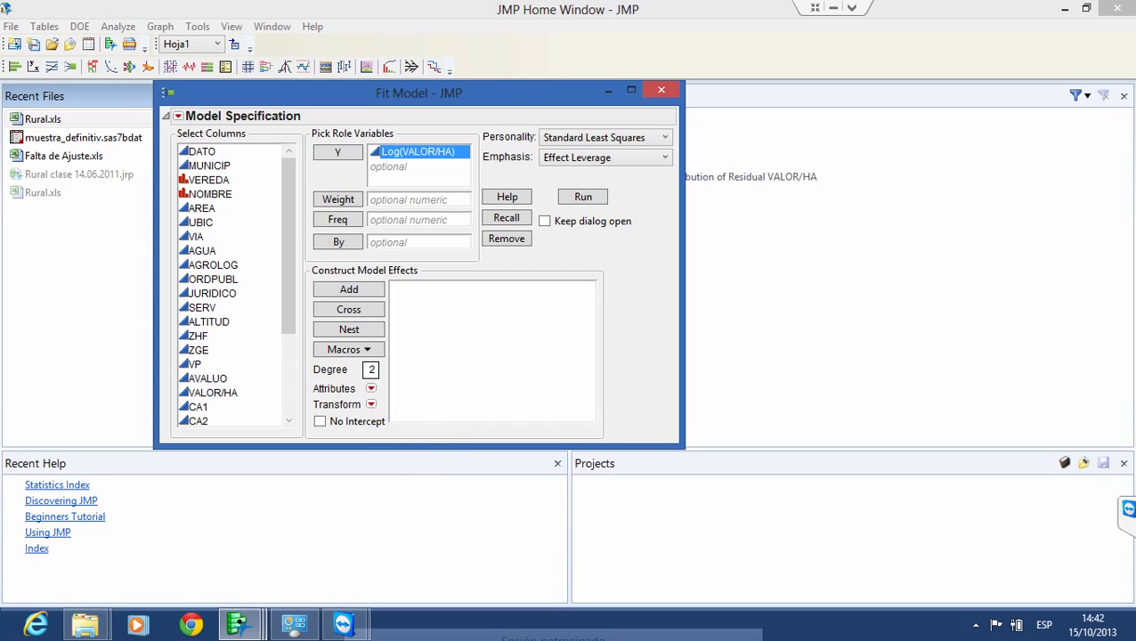
# Add AREA and VP as model effects
pyautogui.click(202, 207)
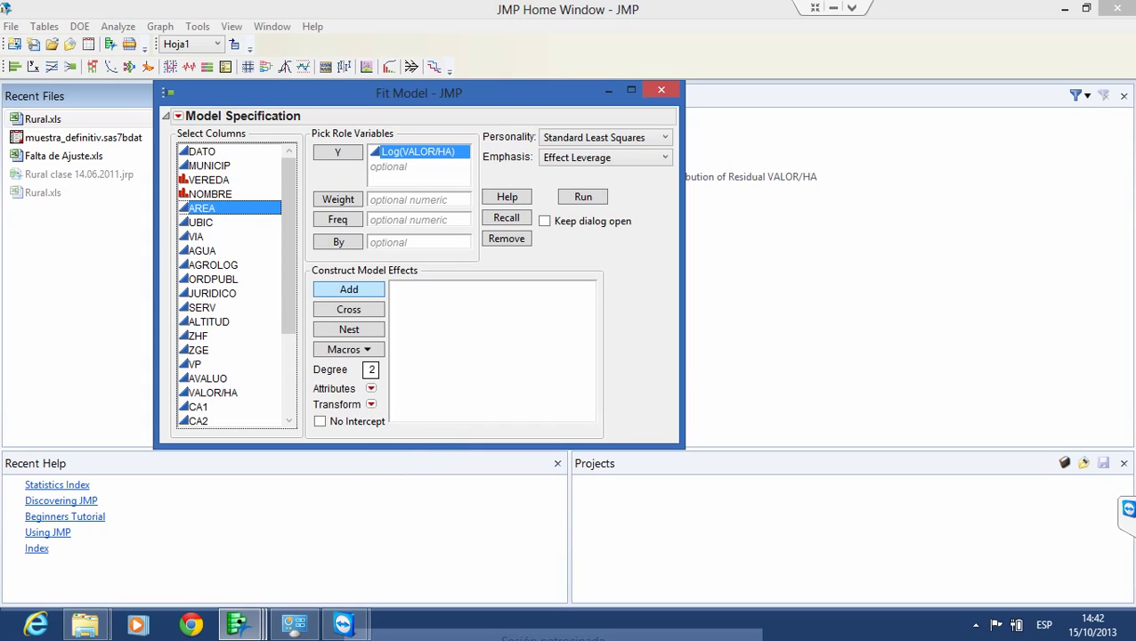
pyautogui.click(348, 289)
pyautogui.click(204, 363)
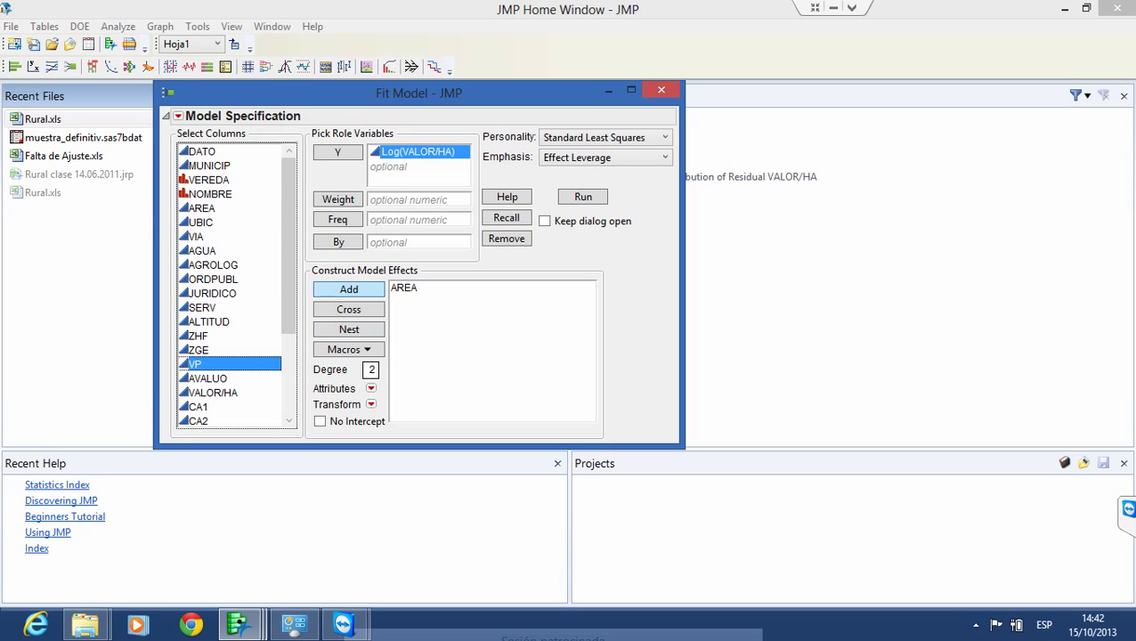
pyautogui.click(349, 289)
# Add the dummy variables CA2, CA3, CA4, VIA2, VIA3 and UBI2 to the model effects
pyautogui.scroll(-4, 287, 267)
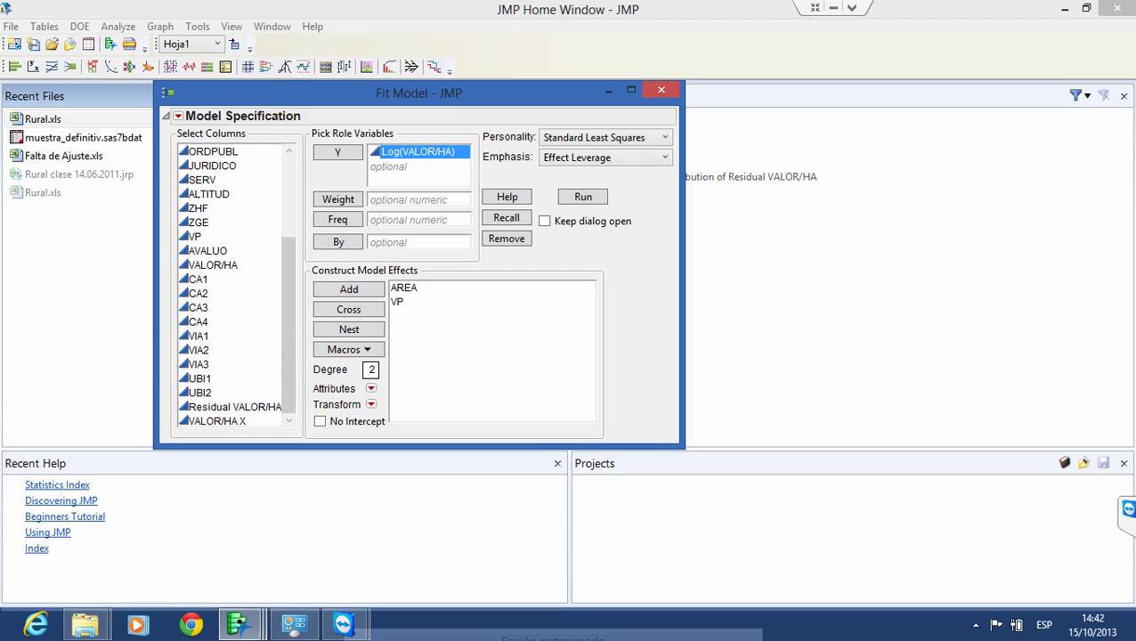
pyautogui.click(199, 292)
pyautogui.click(198, 307)
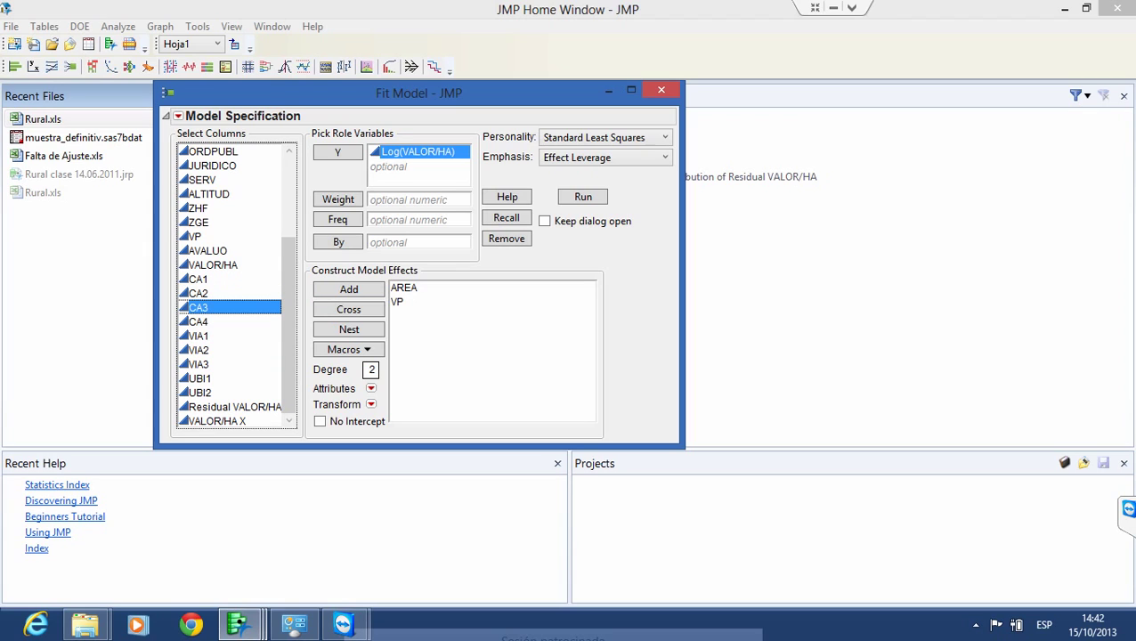
pyautogui.click(199, 293)
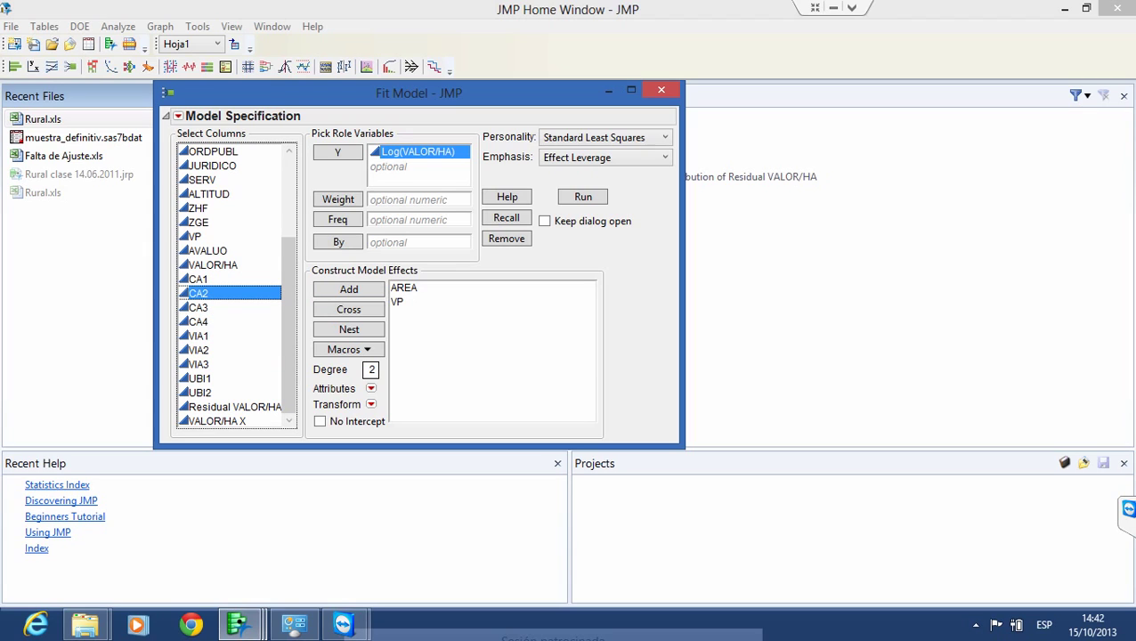
pyautogui.keyDown('shift'); pyautogui.click(198, 307); pyautogui.keyUp('shift')
pyautogui.keyDown('shift'); pyautogui.click(198, 321); pyautogui.keyUp('shift')
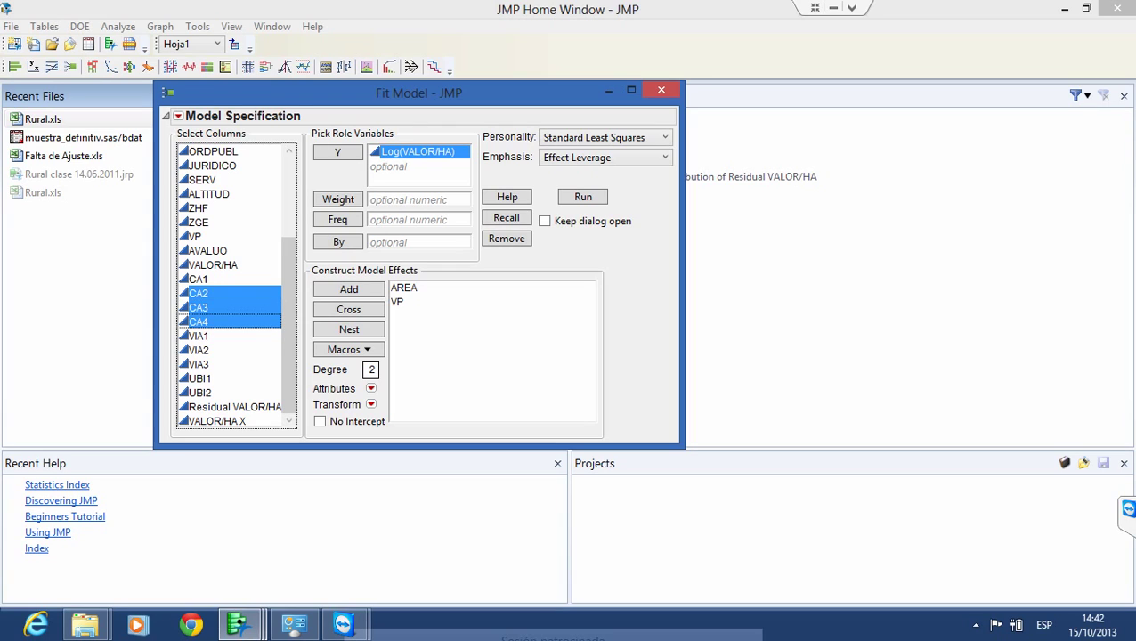
pyautogui.keyDown('ctrl'); pyautogui.click(199, 350); pyautogui.keyUp('ctrl')
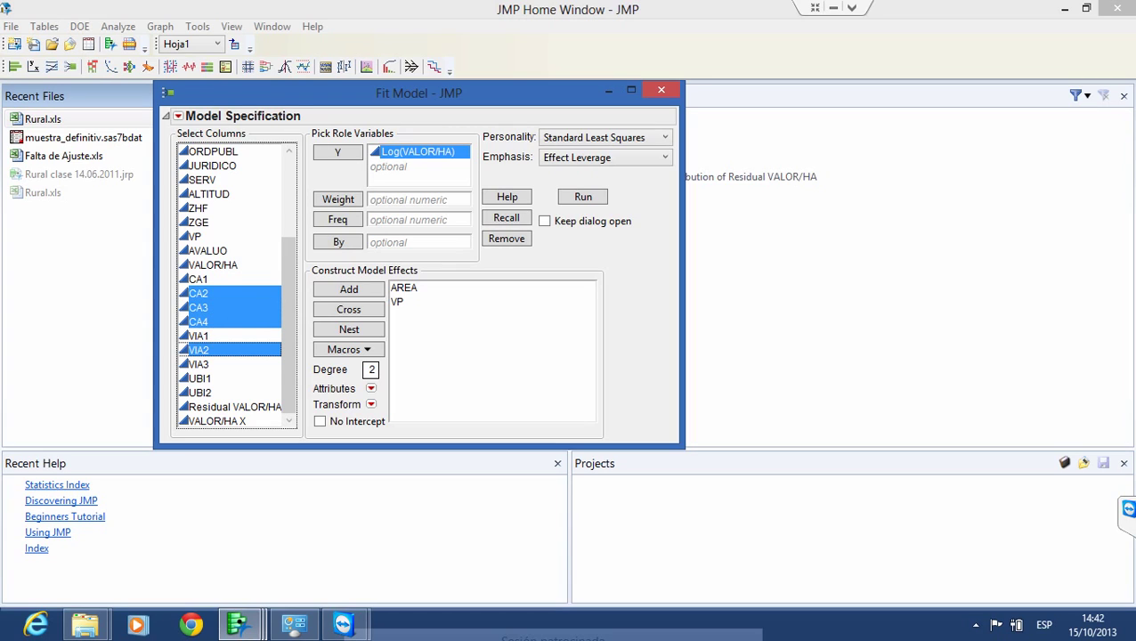
pyautogui.keyDown('ctrl'); pyautogui.click(198, 364); pyautogui.keyUp('ctrl')
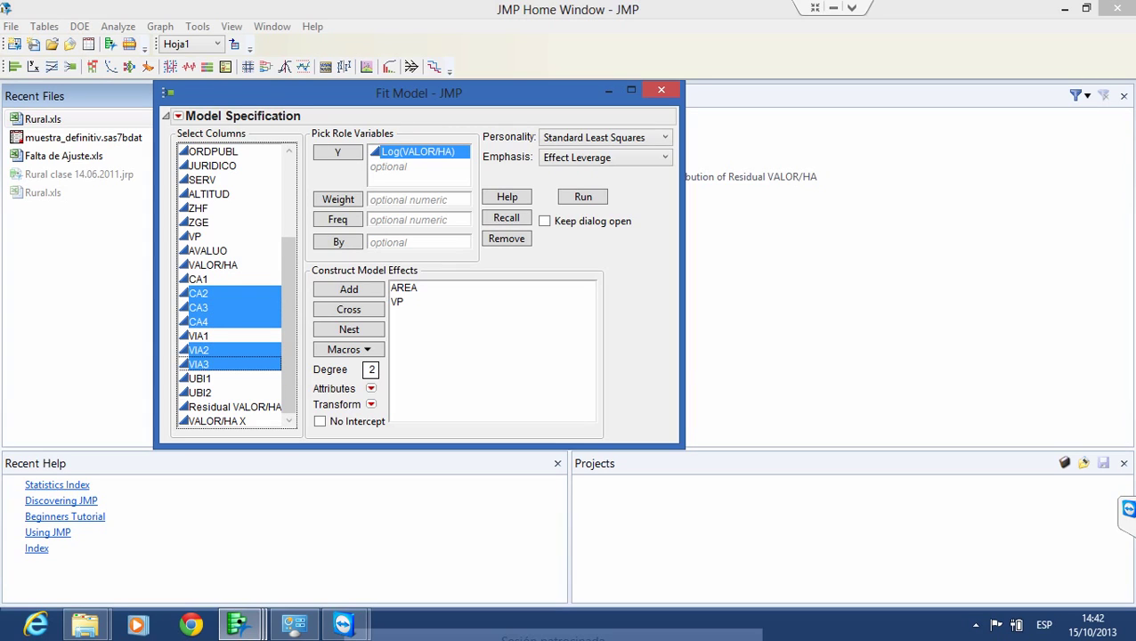
pyautogui.keyDown('ctrl'); pyautogui.click(200, 393); pyautogui.keyUp('ctrl')
pyautogui.click(348, 290)
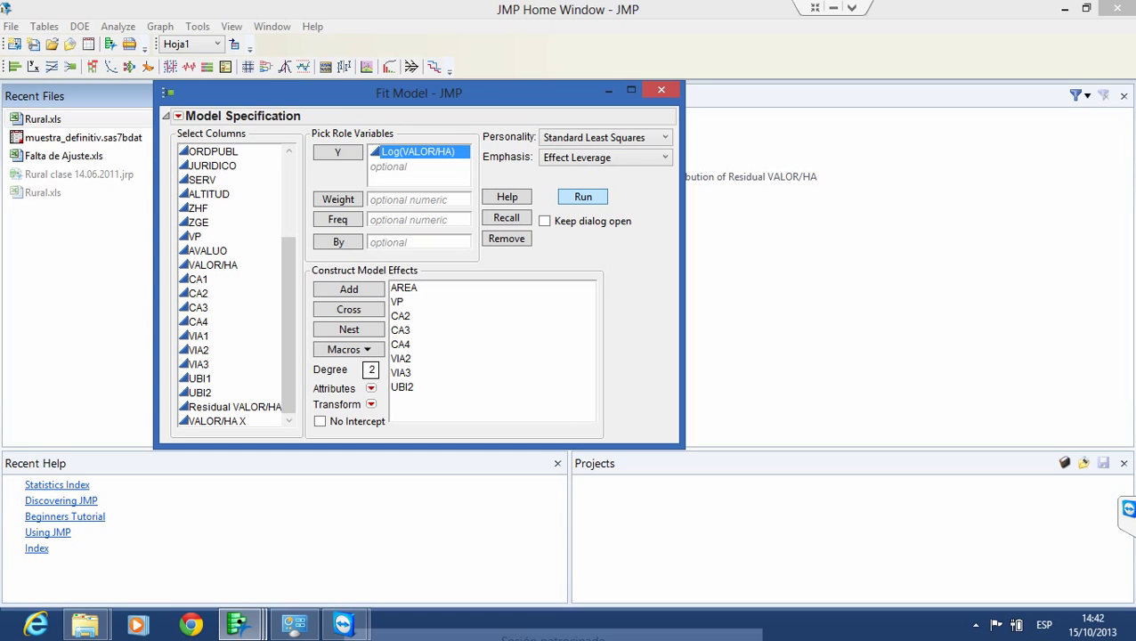
# Run the Log(VALOR/HA) model and review its Summary of Fit, Analysis of Variance and Parameter Estimates
pyautogui.click(582, 197)
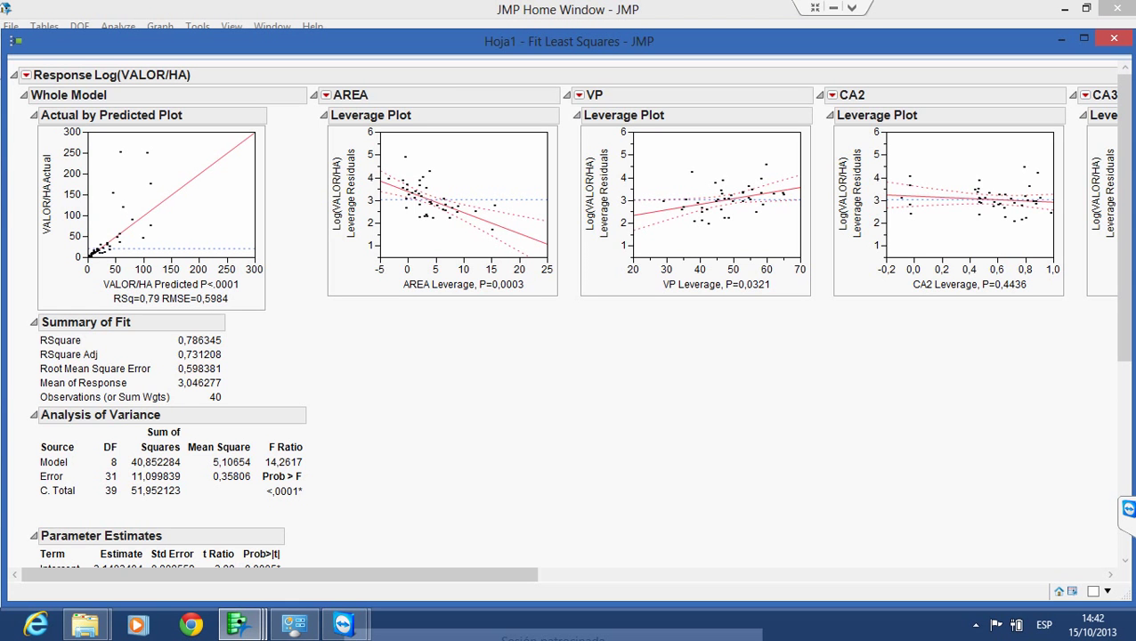
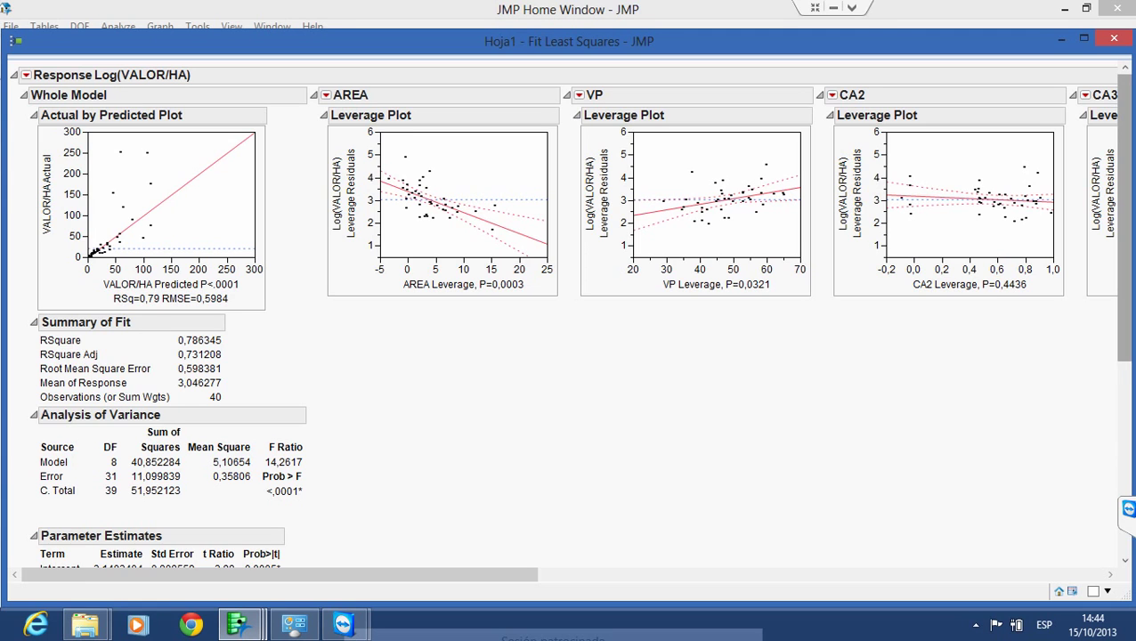
pyautogui.moveTo(1123, 217); pyautogui.dragTo(1123, 284)
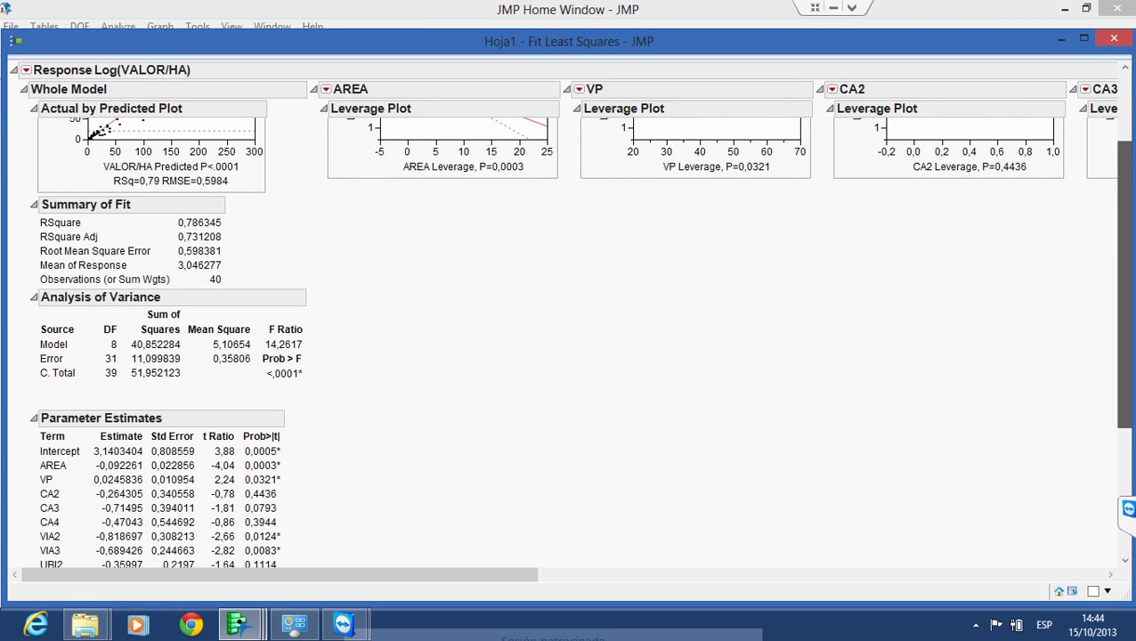
# Show the VIF column in the Parameter Estimates table of the Log(VALOR/HA) model
pyautogui.scroll(-5, 1124, 285)
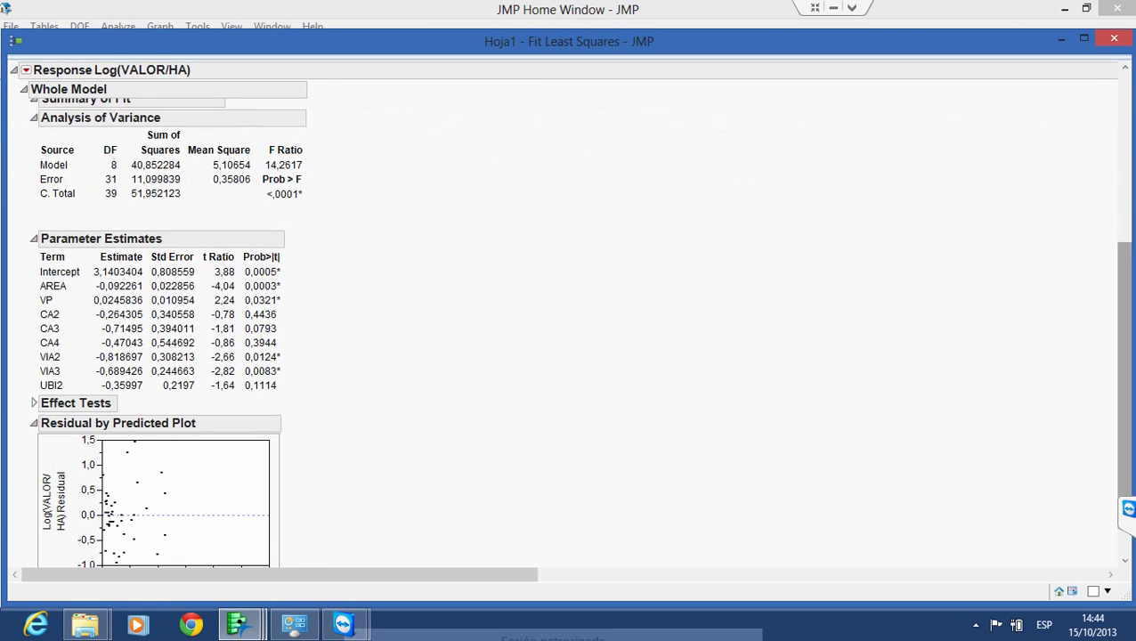
pyautogui.moveTo(1123, 385); pyautogui.dragTo(1124, 409)
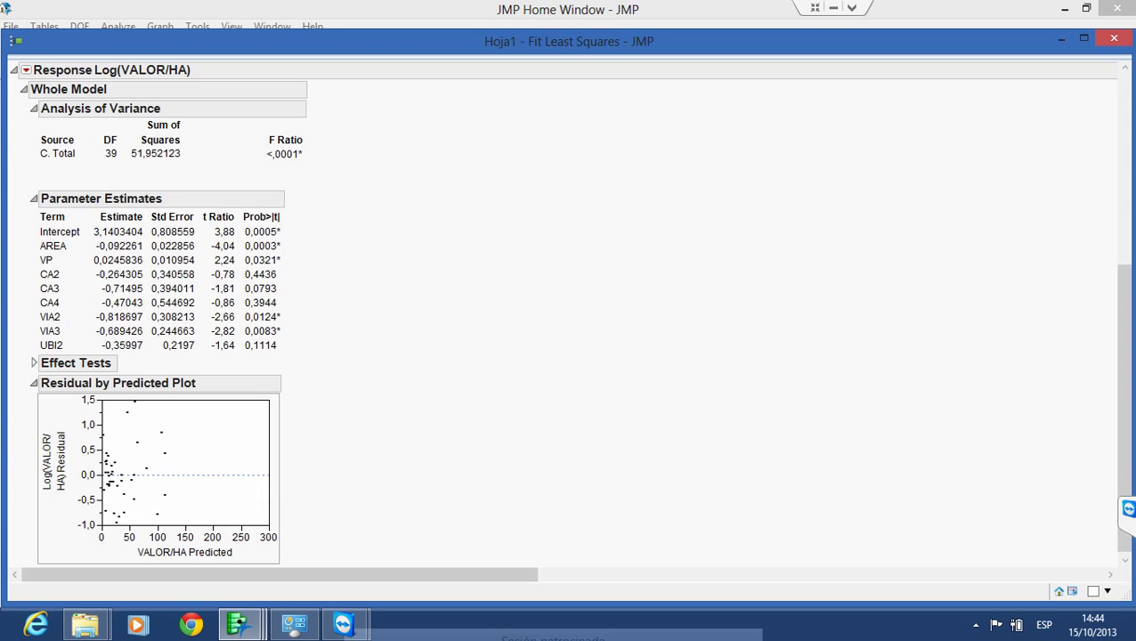
pyautogui.moveTo(266, 246)
pyautogui.moveTo(268, 274)
pyautogui.moveTo(262, 345)
pyautogui.rightClick(96, 264)
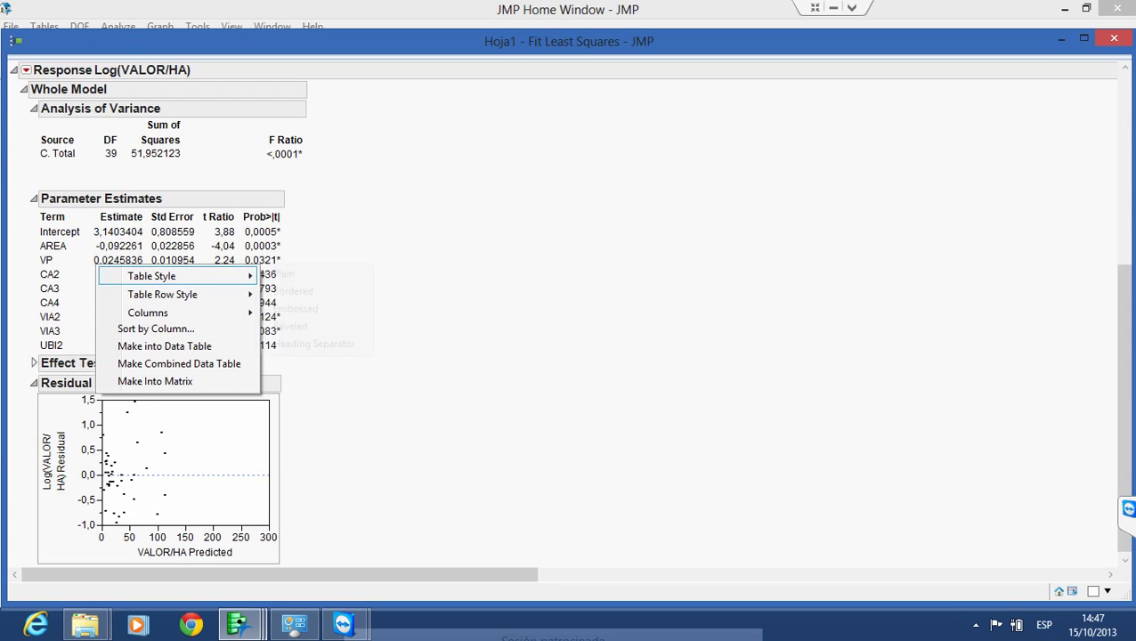
pyautogui.moveTo(160, 312)
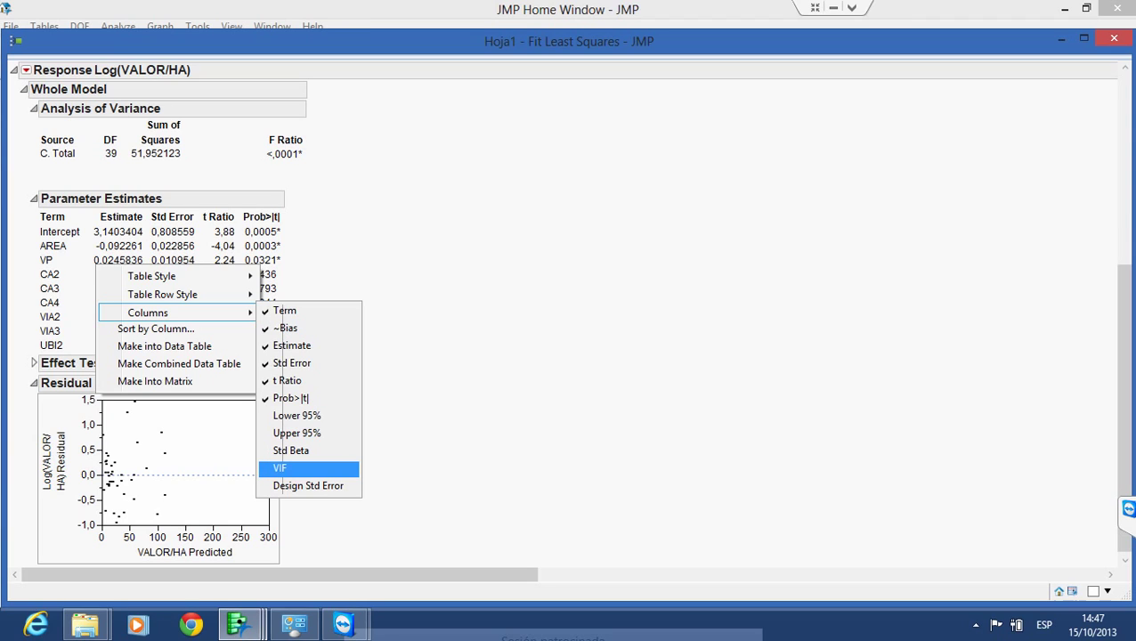
pyautogui.click(279, 467)
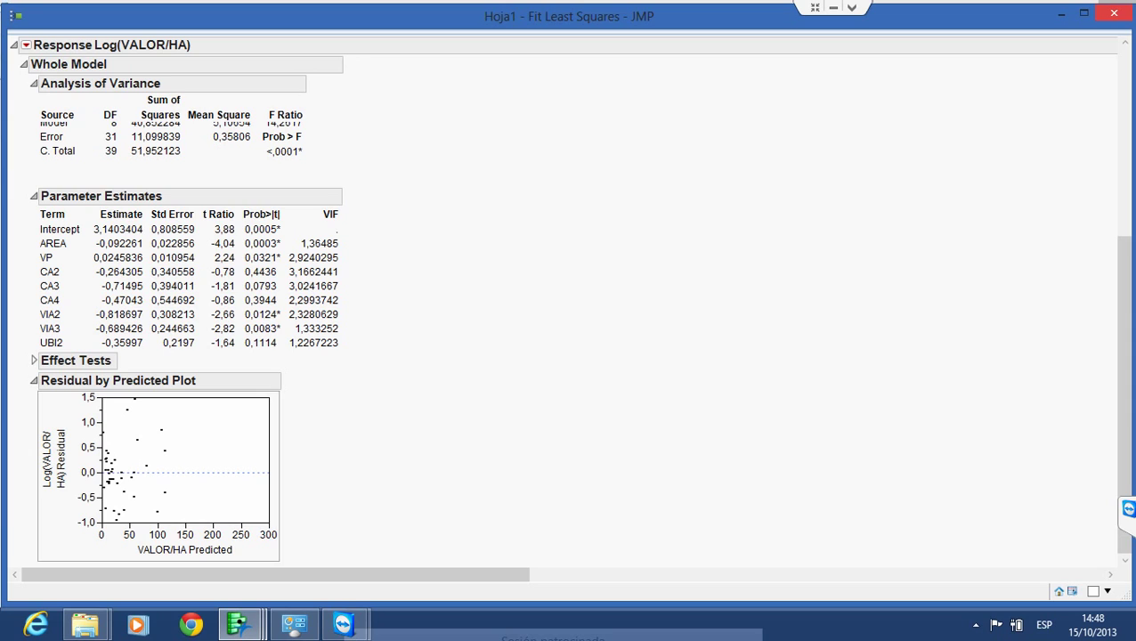
# Close the Log(VALOR/HA) least squares report and start a new Fit Model specification
pyautogui.click(1114, 13)
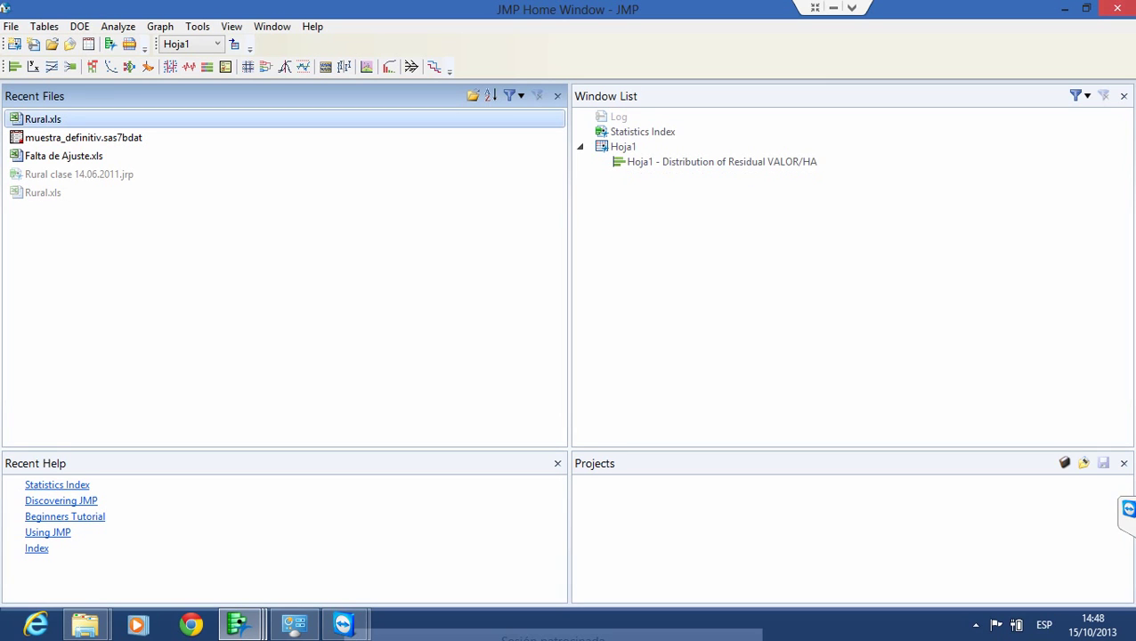
pyautogui.click(118, 27)
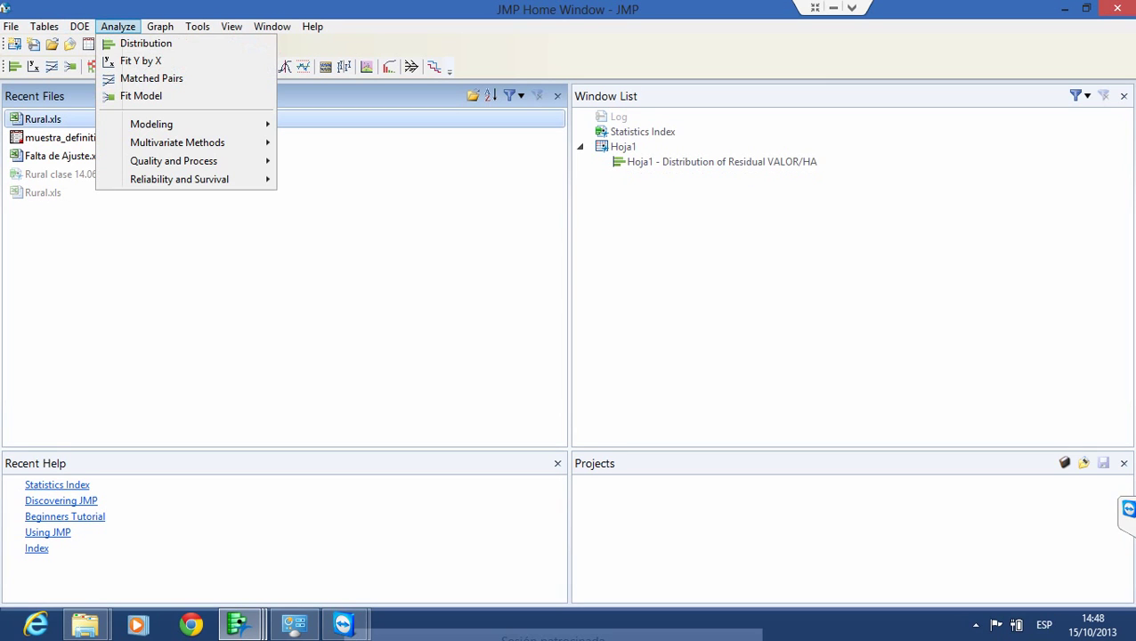
pyautogui.click(140, 96)
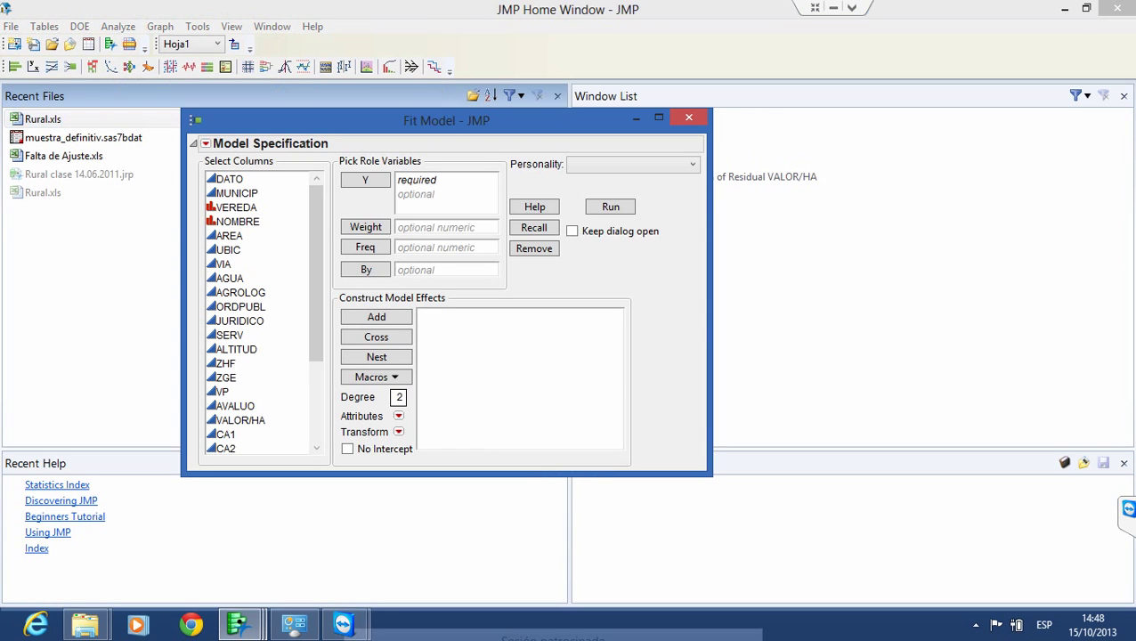
# Assign VALOR/HA as the response of the new model and apply the Log transform to it
pyautogui.moveTo(316, 272); pyautogui.dragTo(316, 322)
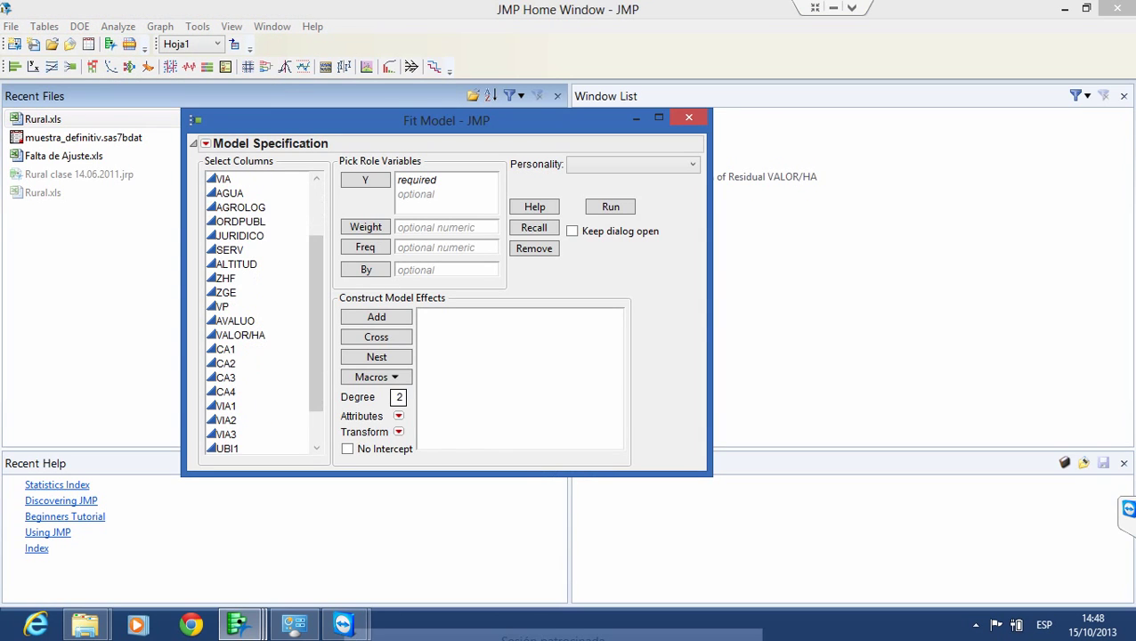
pyautogui.click(256, 335)
pyautogui.click(365, 180)
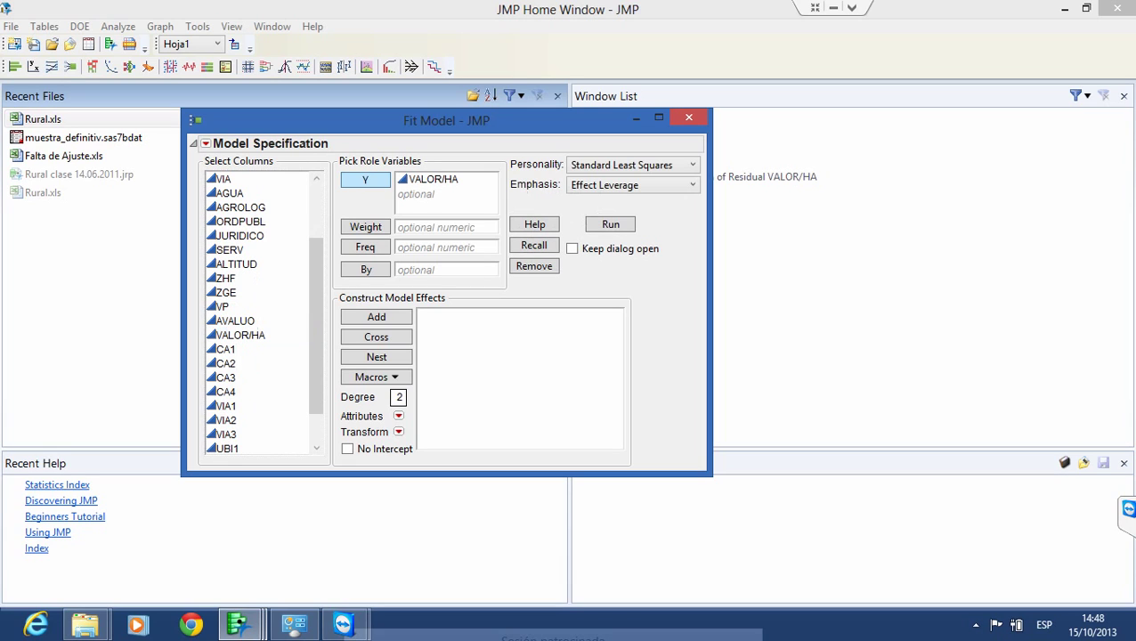
pyautogui.click(398, 432)
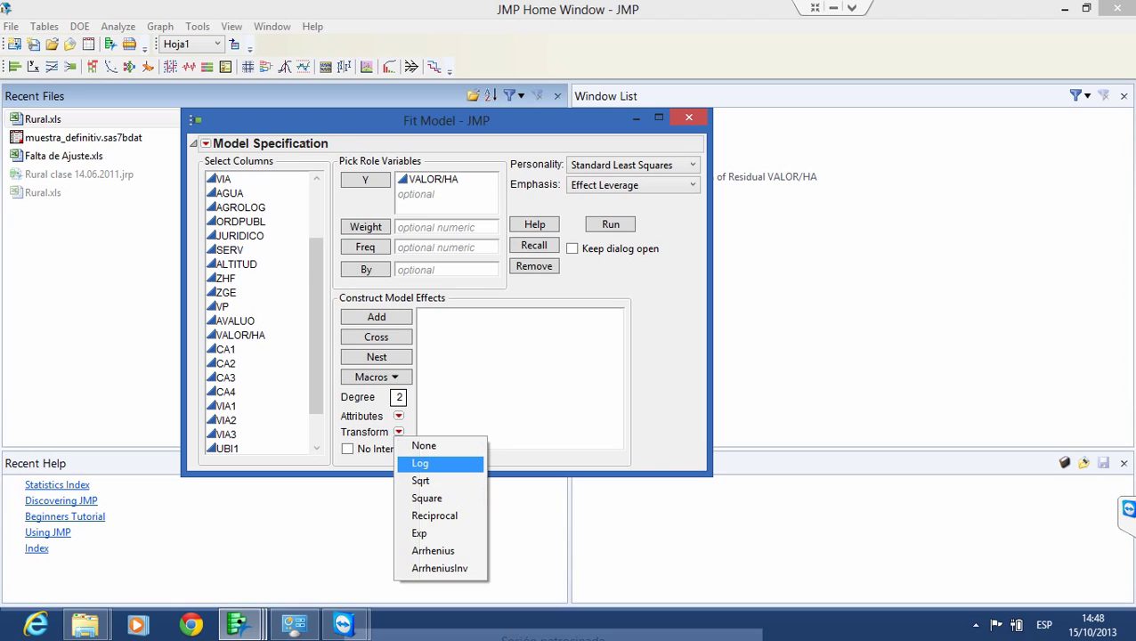
pyautogui.click(439, 463)
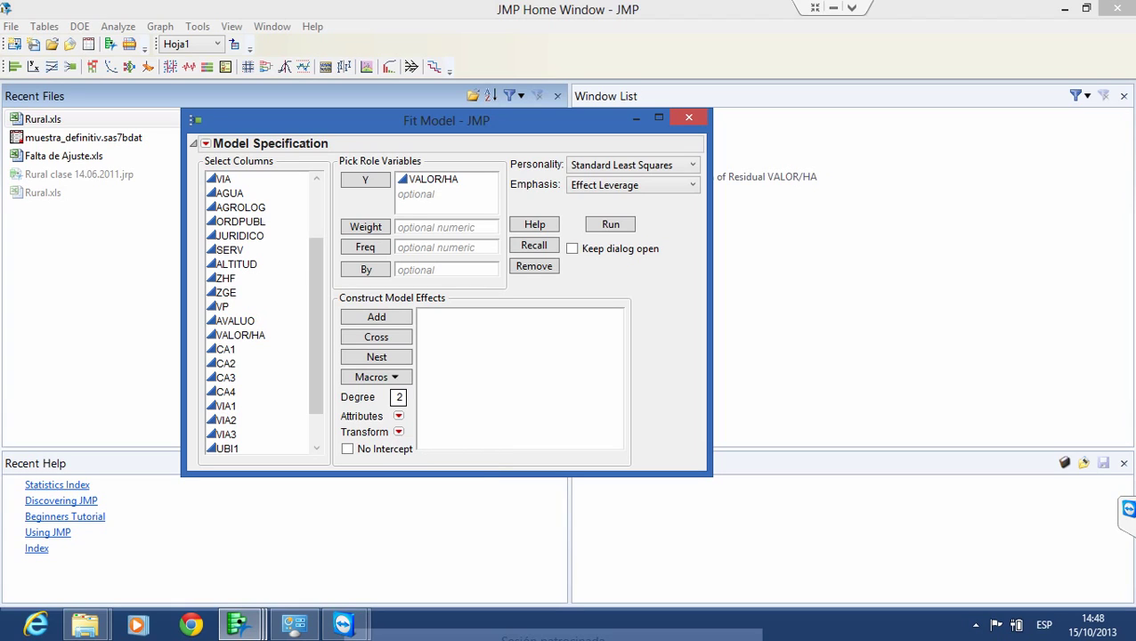
pyautogui.click(398, 432)
pyautogui.press('Escape')
pyautogui.click(433, 179)
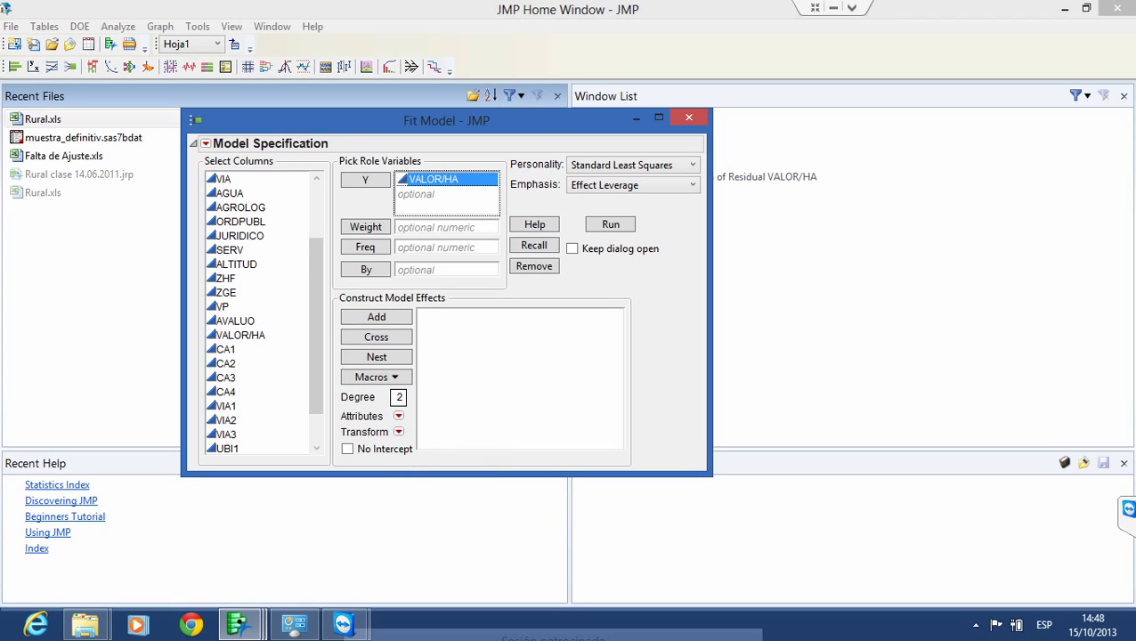
pyautogui.click(398, 432)
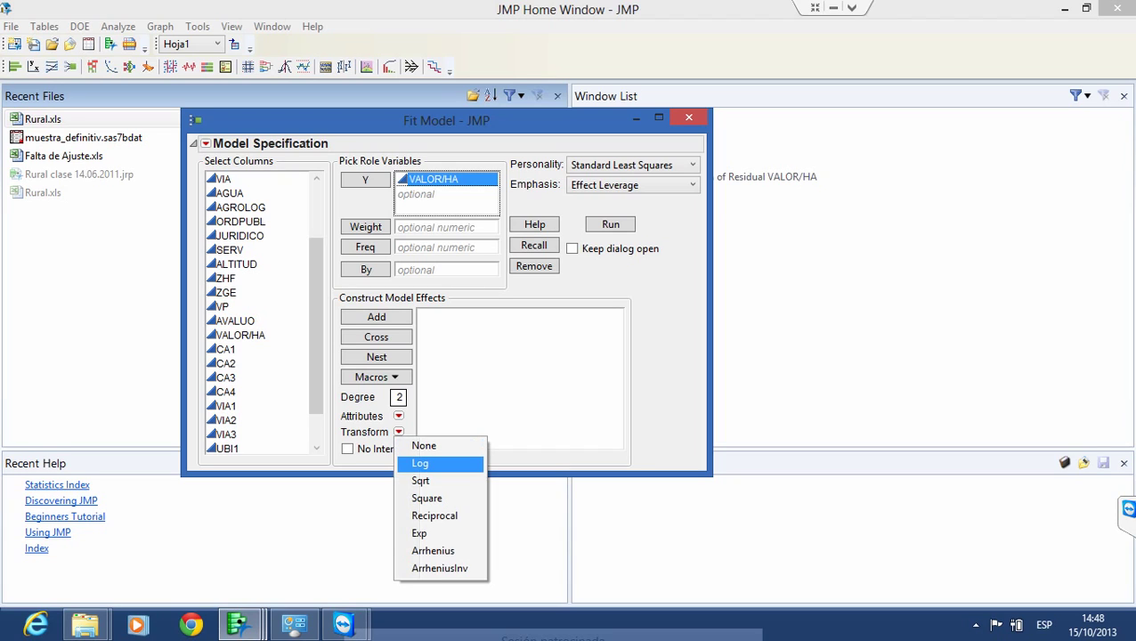
pyautogui.click(420, 463)
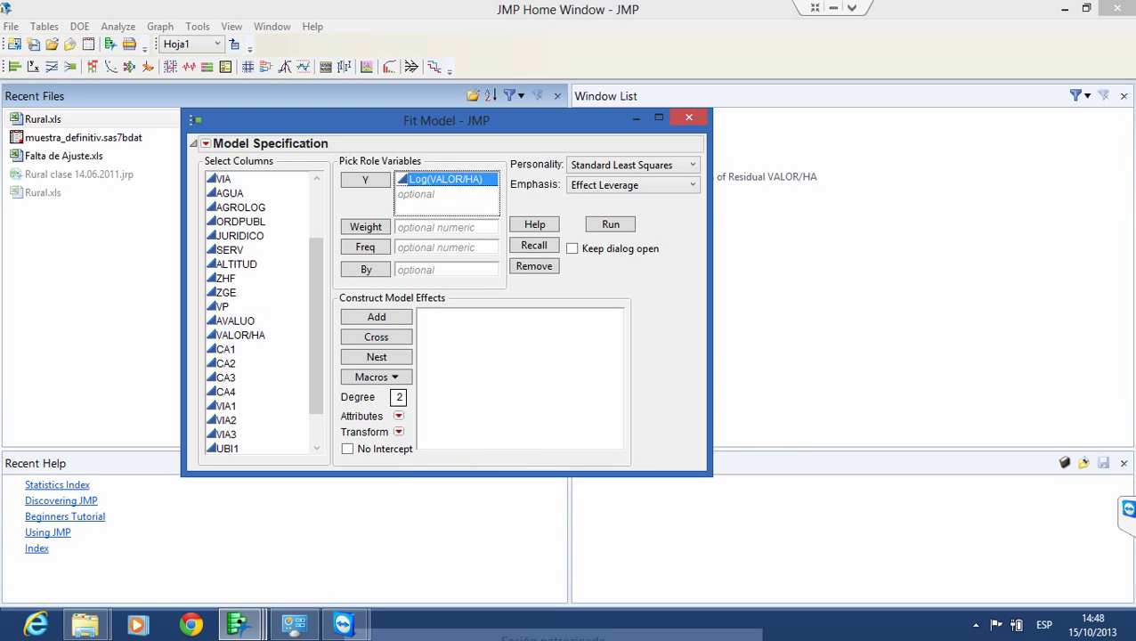
pyautogui.click(229, 192)
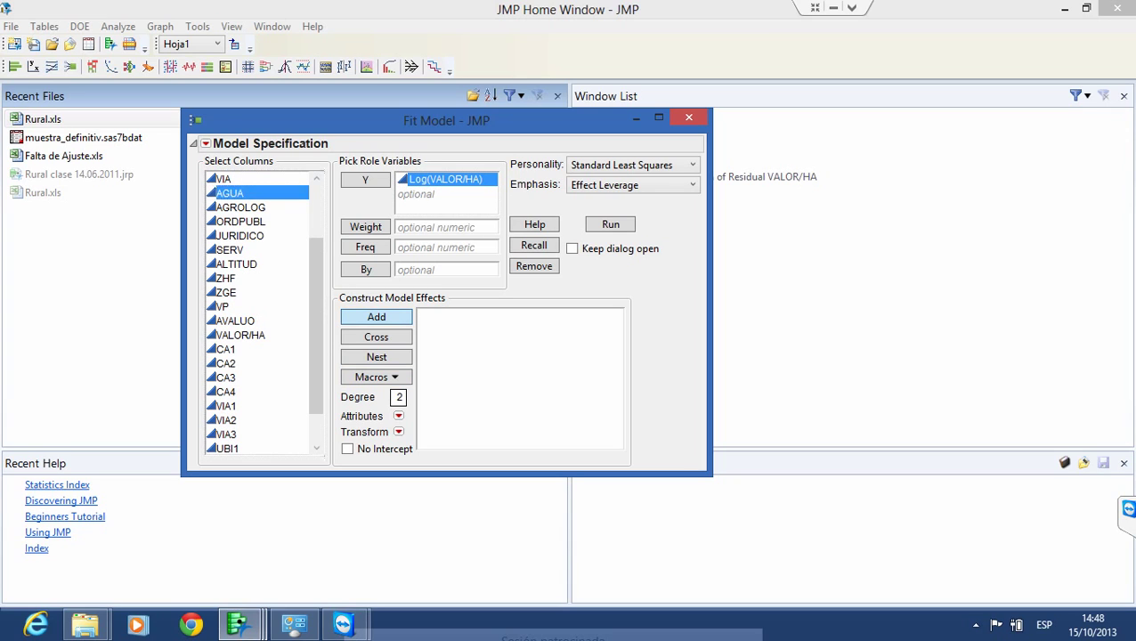
pyautogui.click(376, 317)
pyautogui.scroll(2, 263, 312)
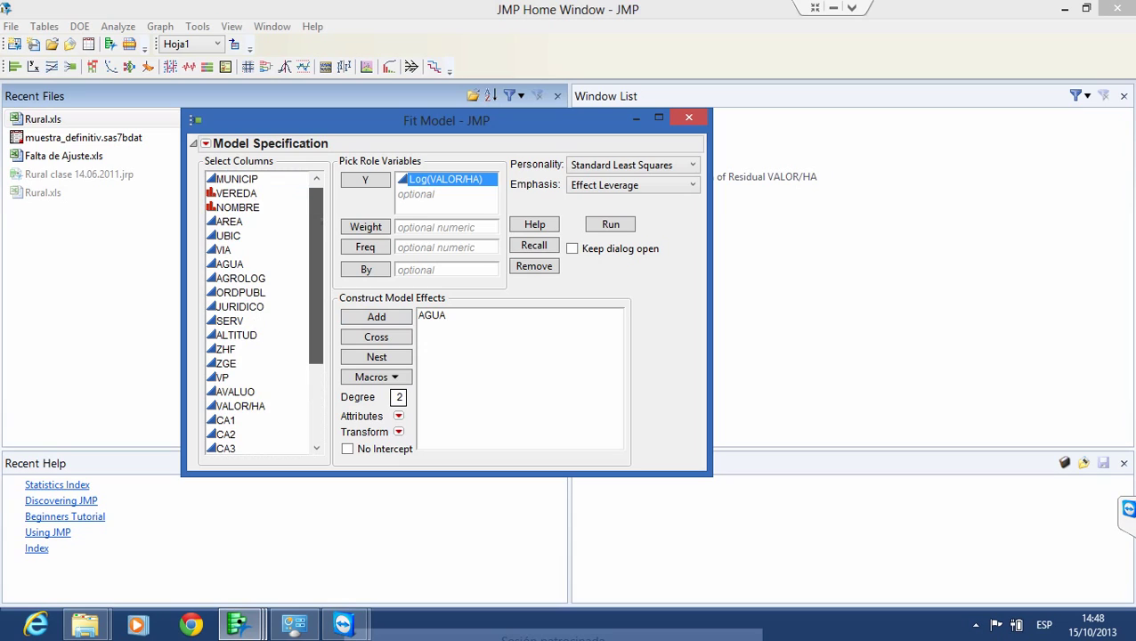
pyautogui.click(432, 315)
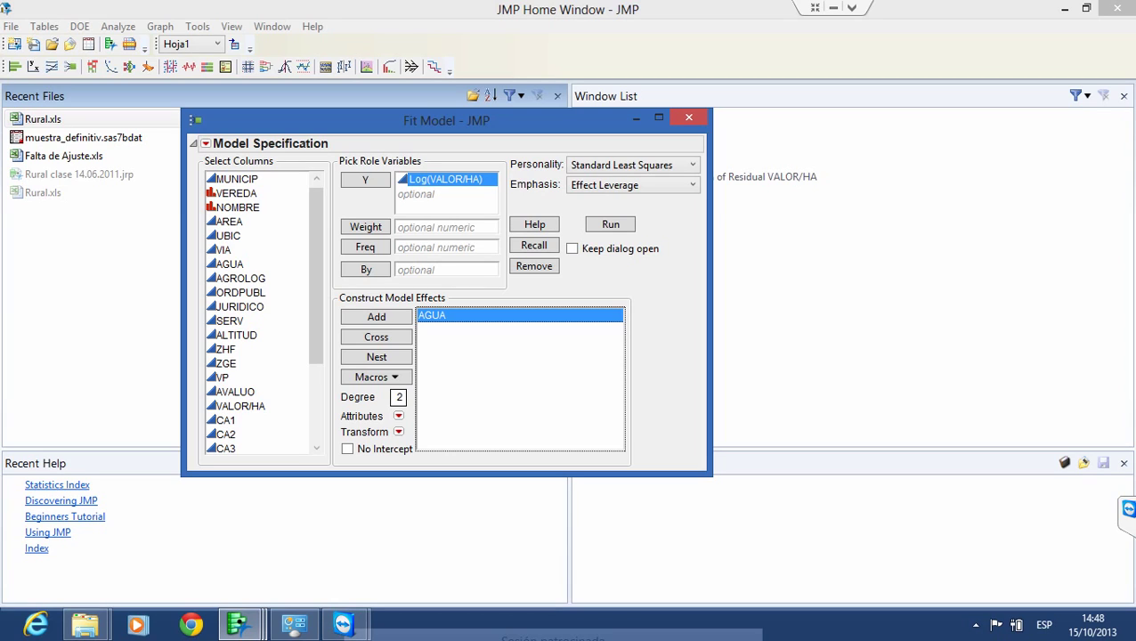
pyautogui.click(533, 265)
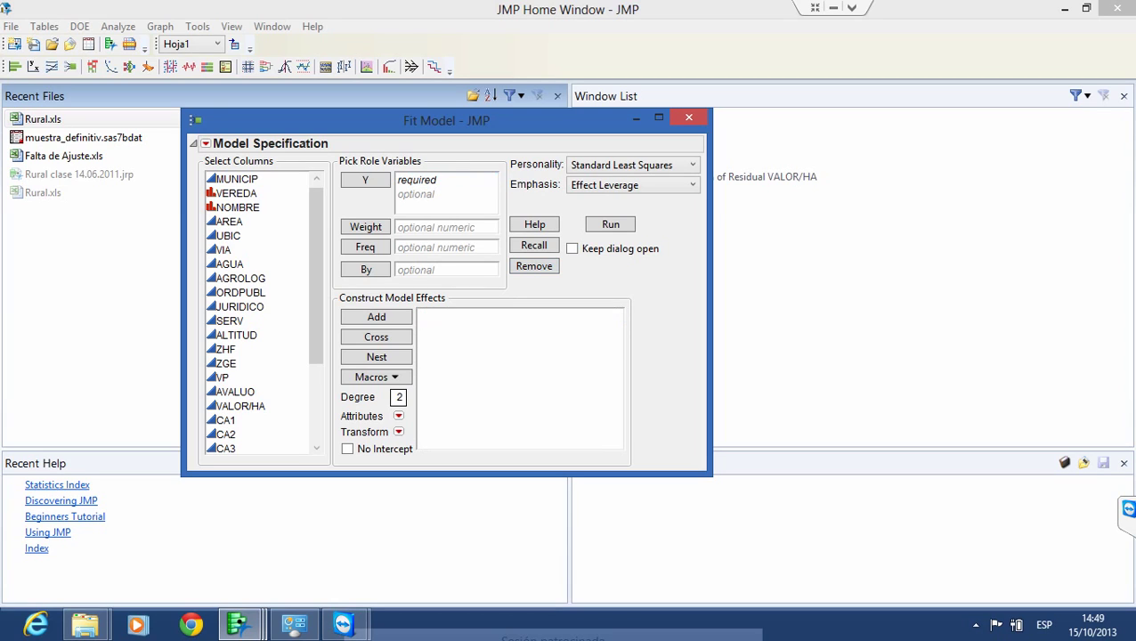
# Add AREA and VP to the effects of the new model
pyautogui.click(230, 221)
pyautogui.scroll(-1, 257, 313)
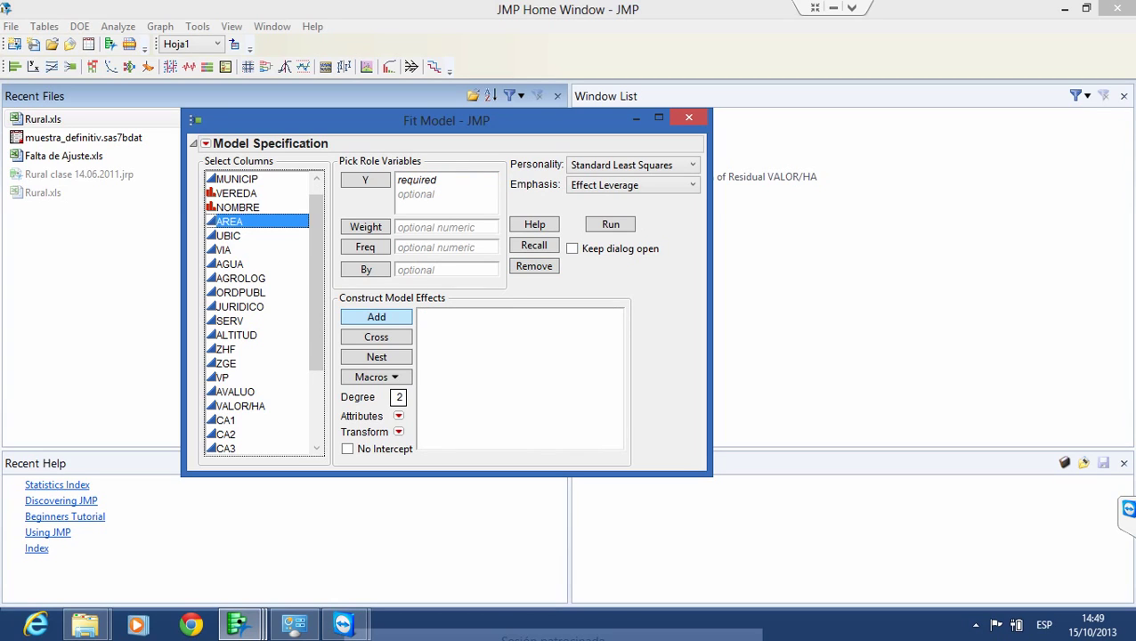
pyautogui.click(376, 316)
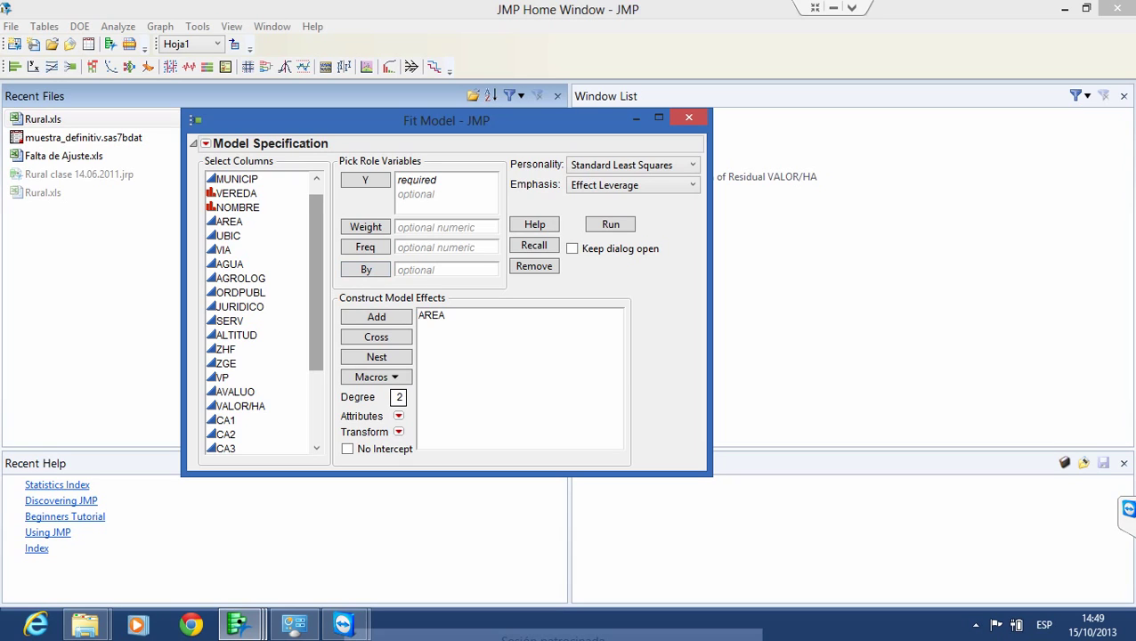
pyautogui.scroll(-2, 265, 311)
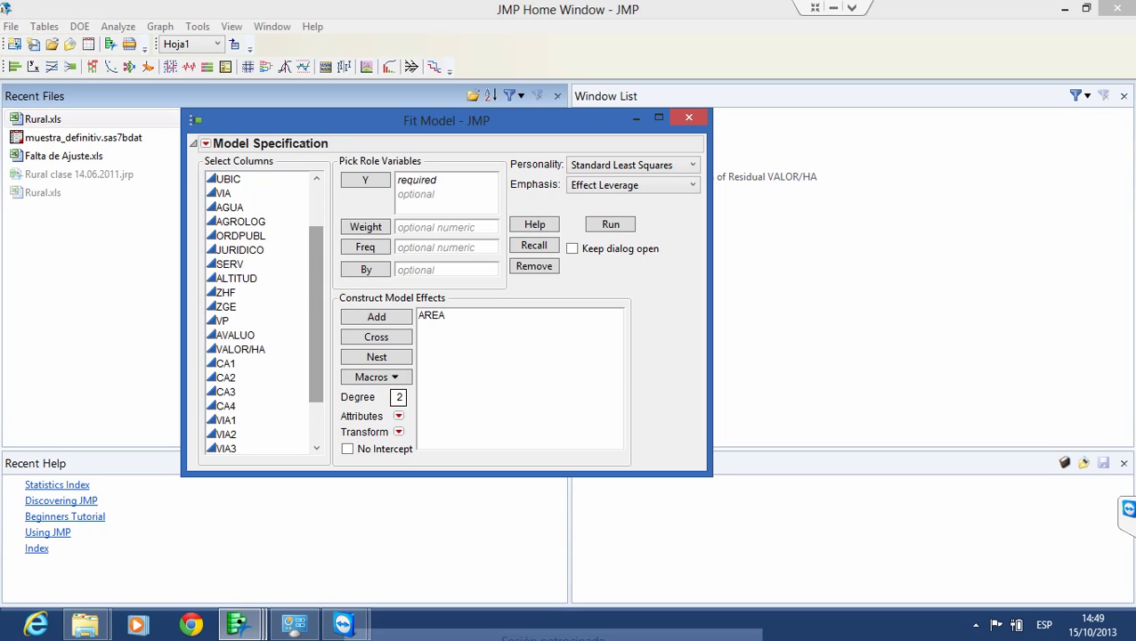
pyautogui.click(258, 319)
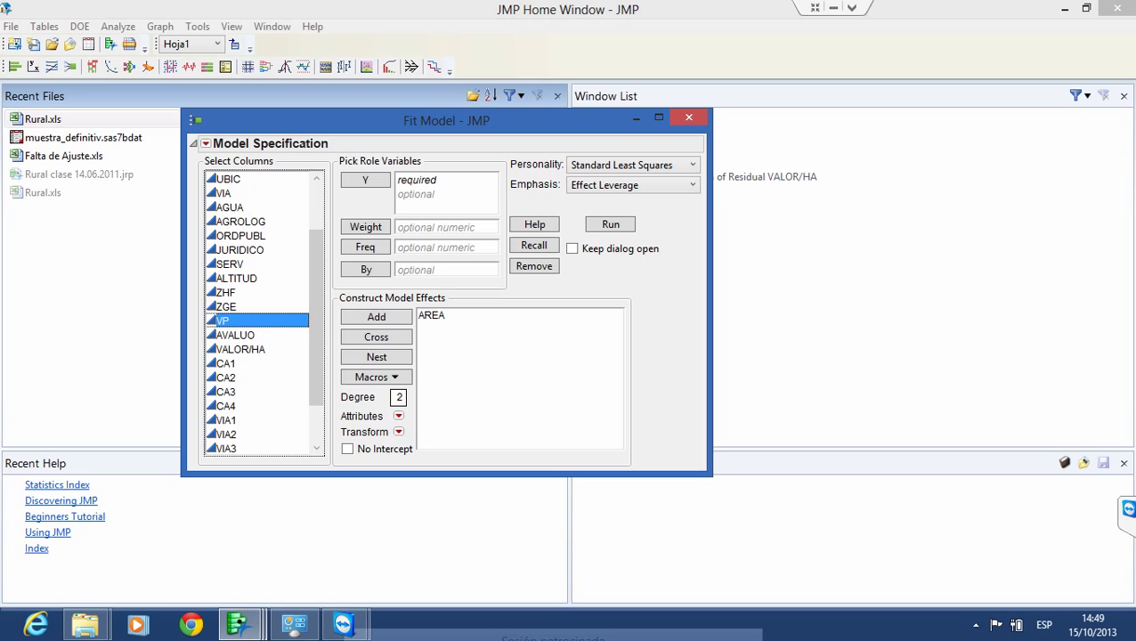
pyautogui.click(376, 317)
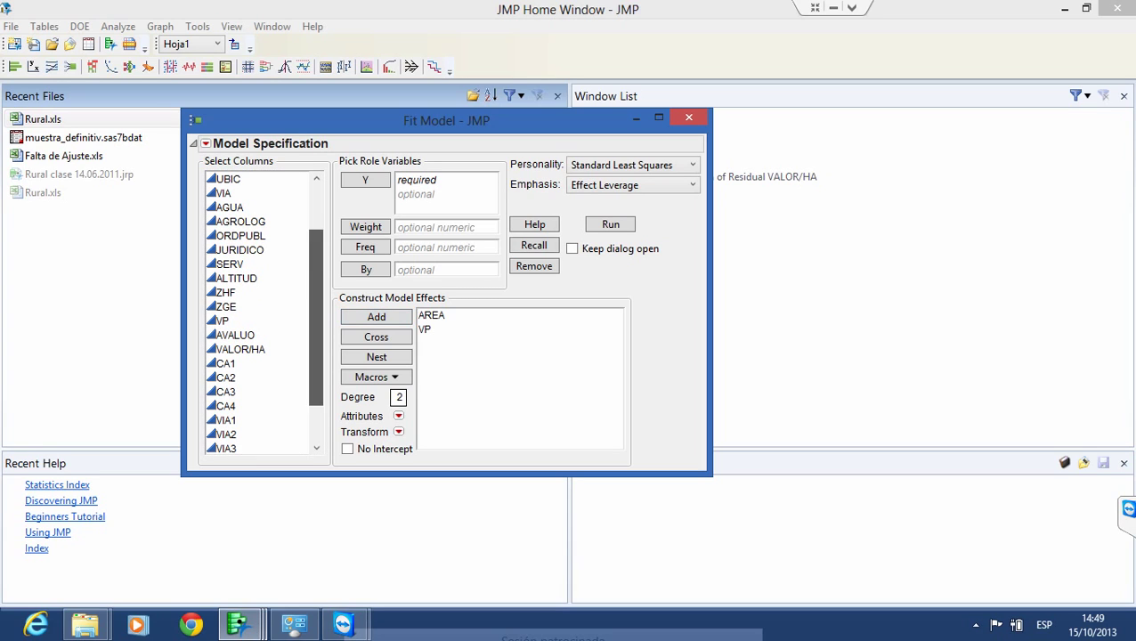
# Add the dummy variables CA2, CA3, CA4, VIA2, VIA3 and UBI2 to the new model's effects
pyautogui.moveTo(316, 311); pyautogui.dragTo(316, 347)
pyautogui.click(226, 321)
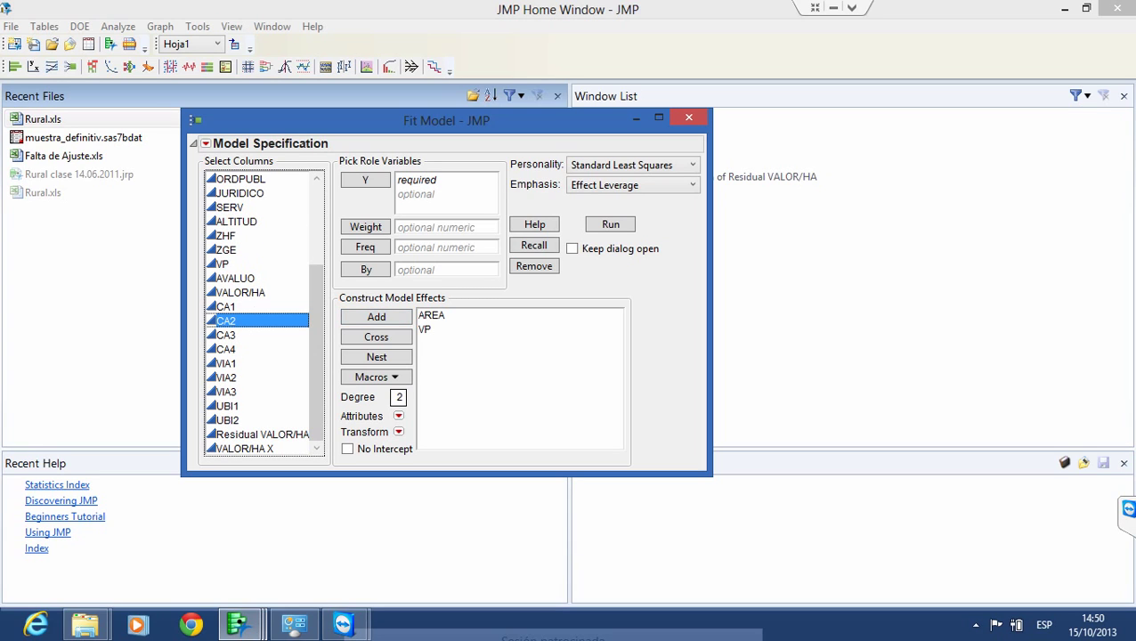
pyautogui.keyDown('ctrl'); pyautogui.click(226, 335); pyautogui.keyUp('ctrl')
pyautogui.keyDown('ctrl'); pyautogui.click(226, 349); pyautogui.keyUp('ctrl')
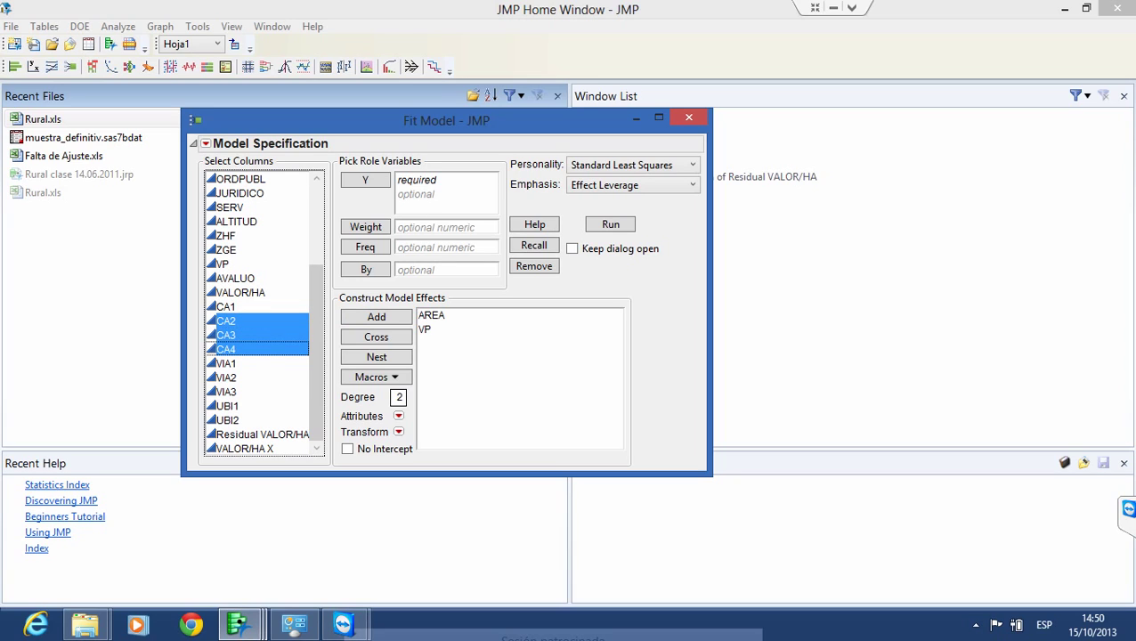
pyautogui.keyDown('ctrl'); pyautogui.click(226, 377); pyautogui.keyUp('ctrl')
pyautogui.keyDown('ctrl'); pyautogui.click(226, 392); pyautogui.keyUp('ctrl')
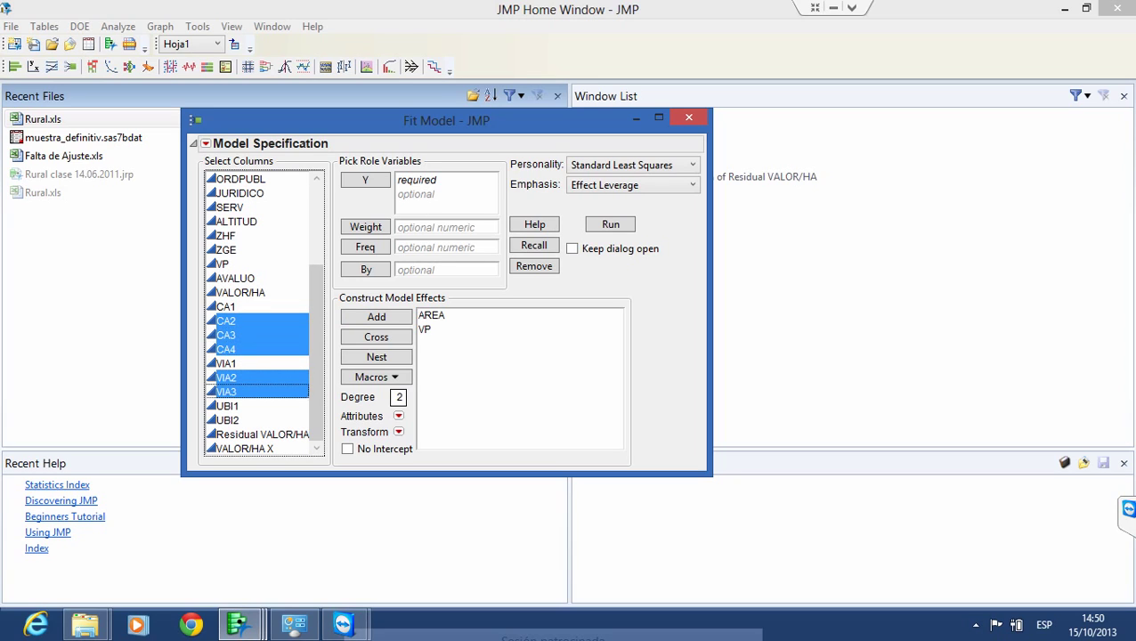
pyautogui.keyDown('ctrl'); pyautogui.click(228, 420); pyautogui.keyUp('ctrl')
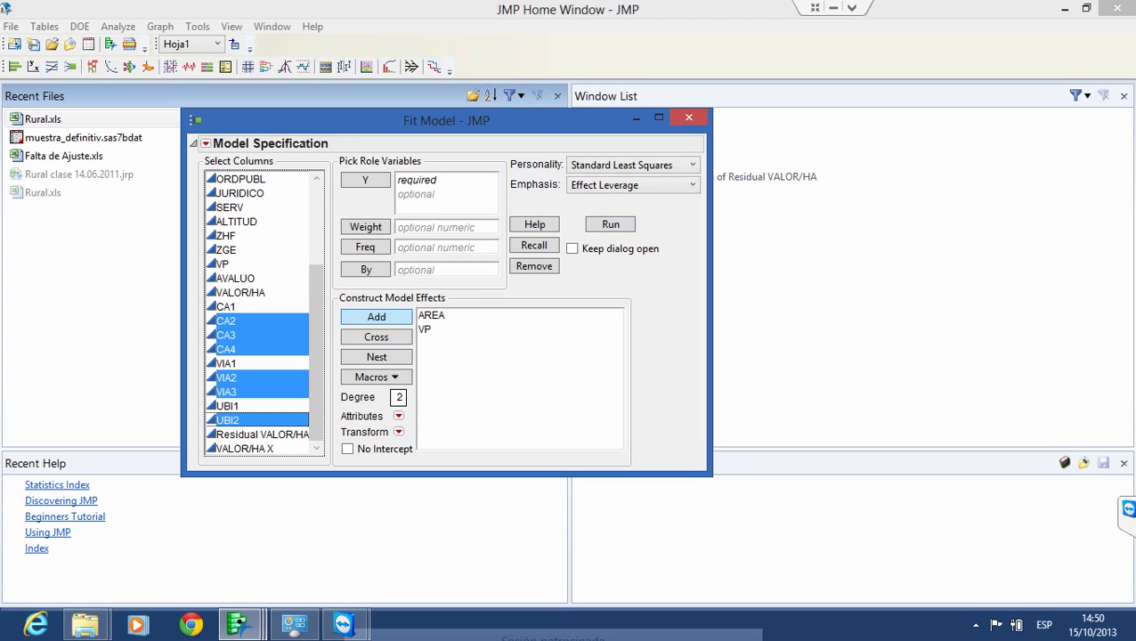
pyautogui.click(375, 316)
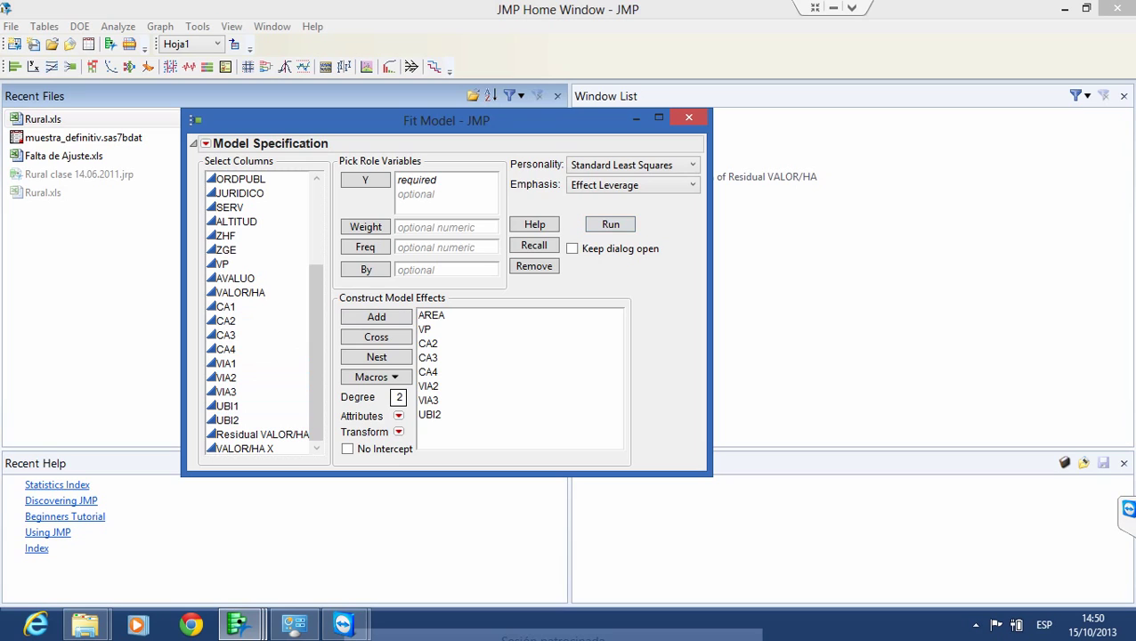
# Set the model personality to Stepwise and try to run the model
pyautogui.click(634, 164)
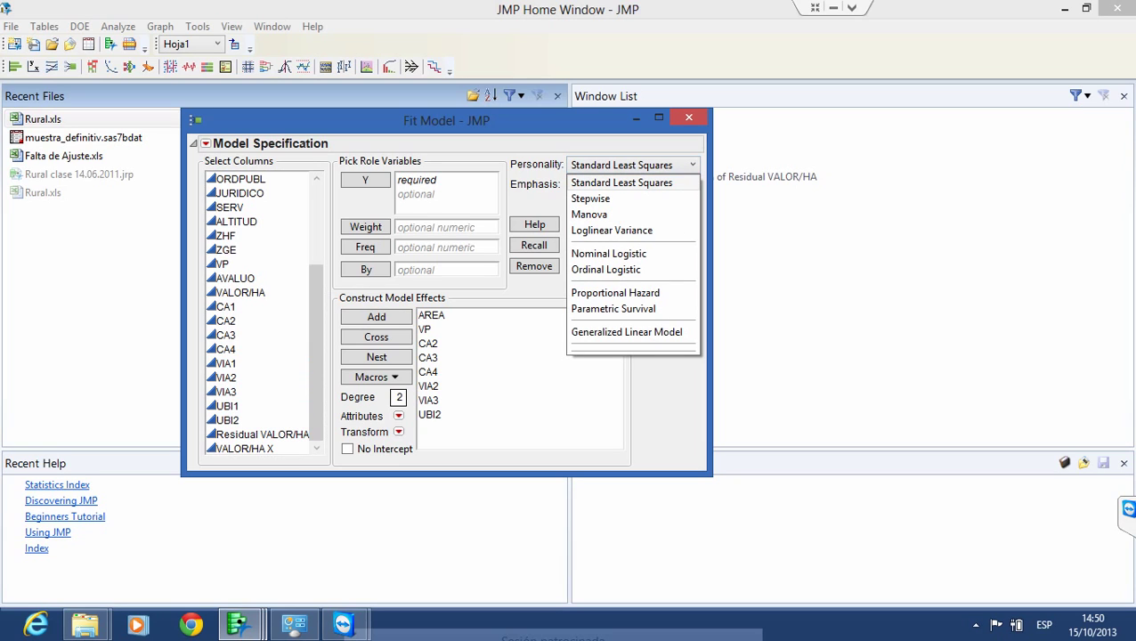
pyautogui.click(590, 199)
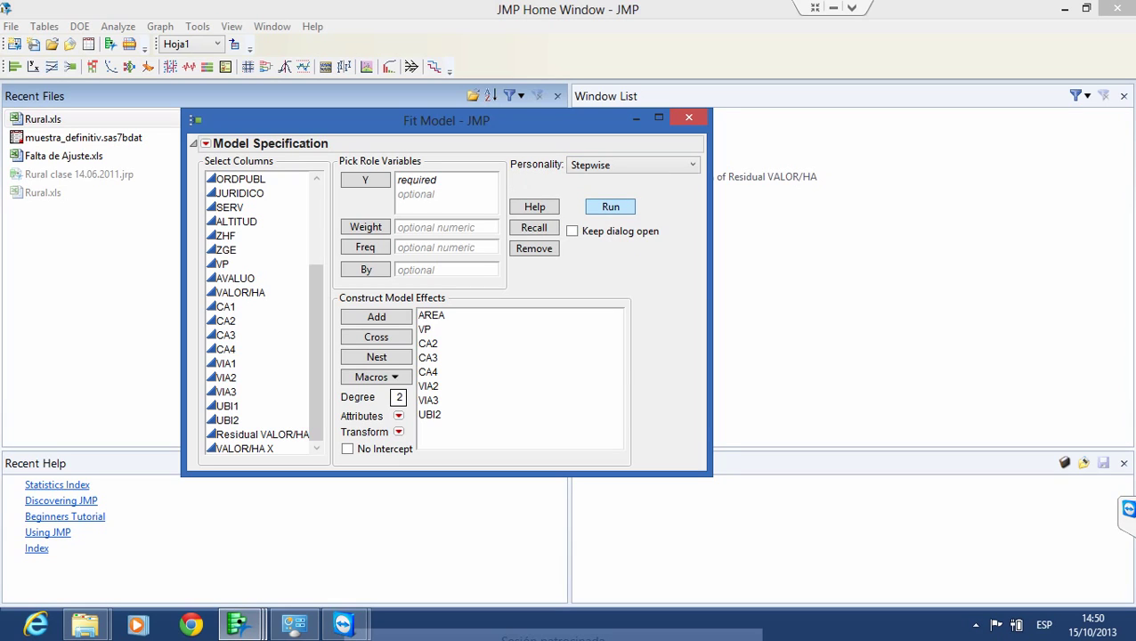
pyautogui.click(611, 207)
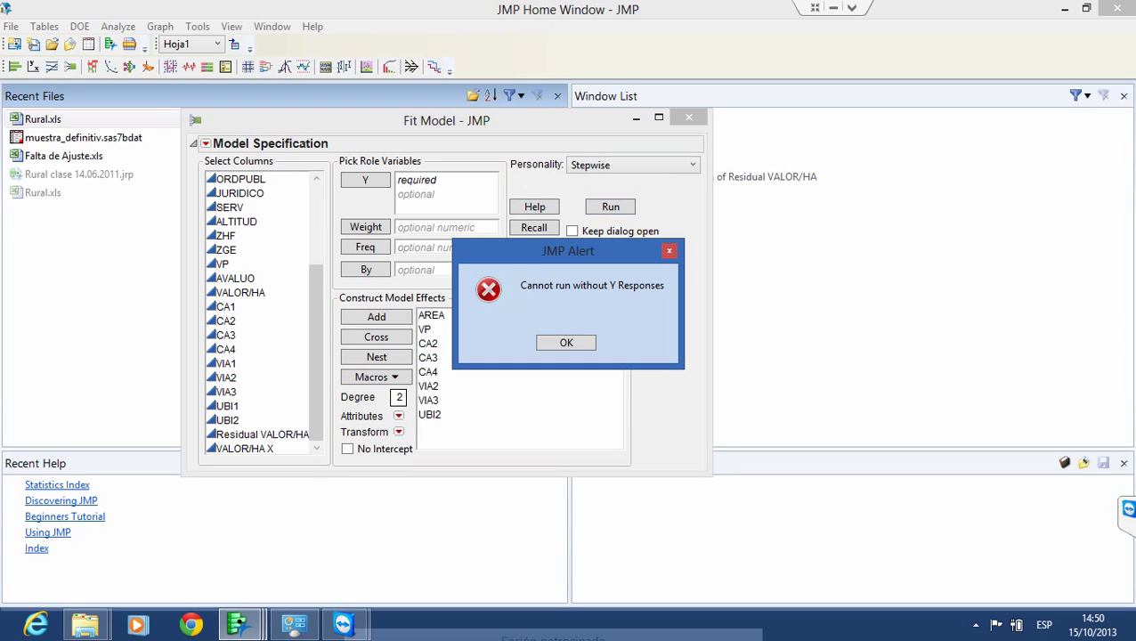
pyautogui.click(566, 343)
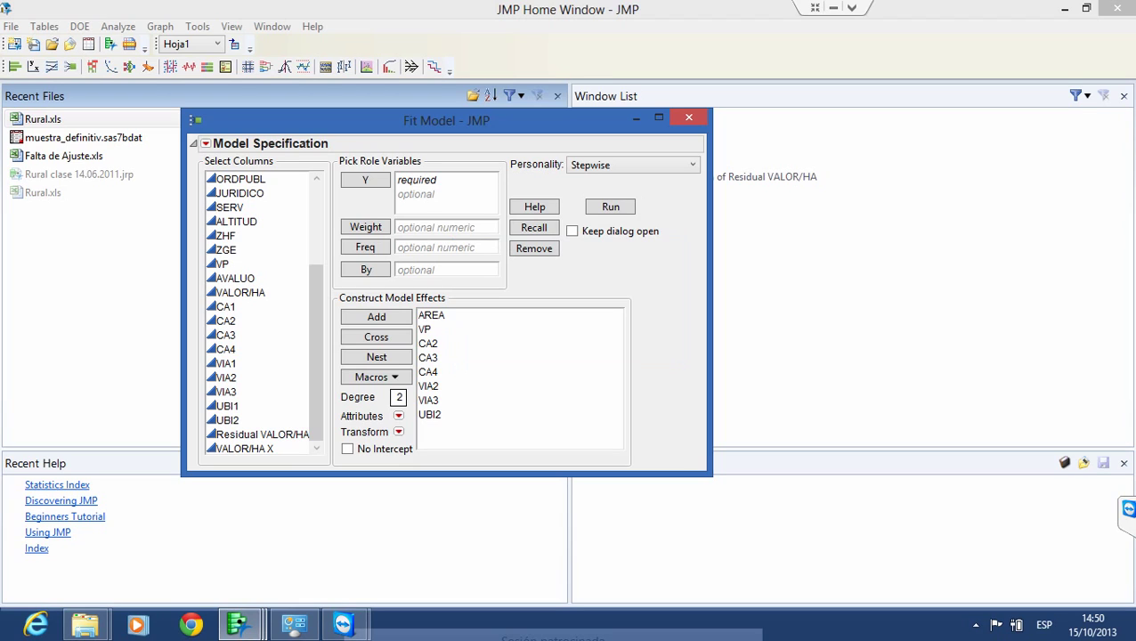
# Assign VALOR/HA as the response variable of the stepwise model
pyautogui.click(240, 292)
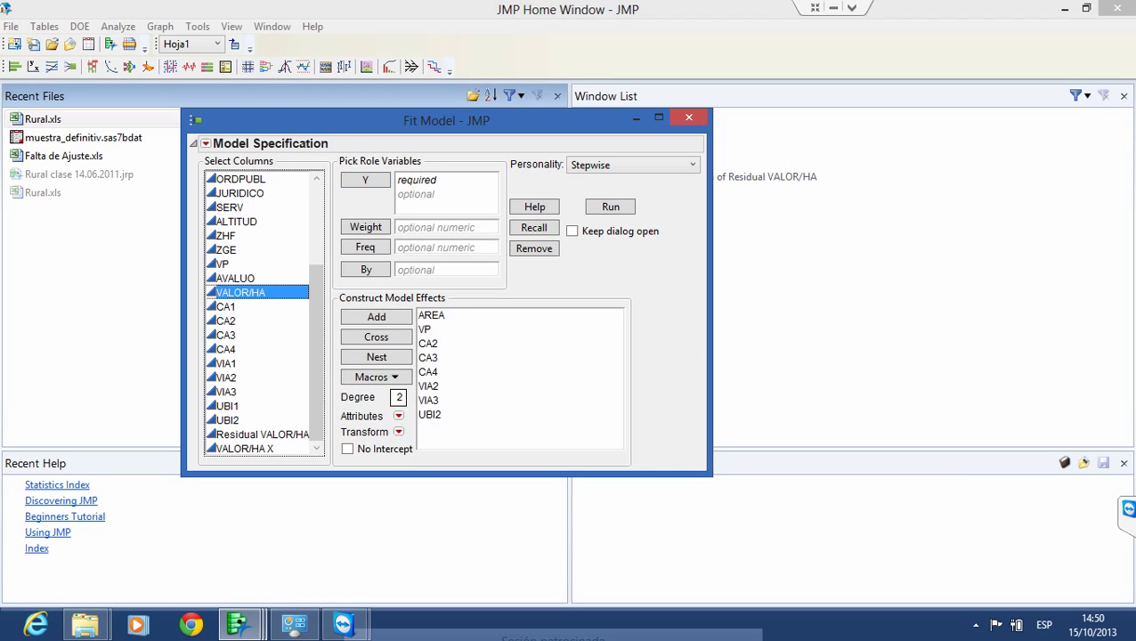
pyautogui.click(364, 180)
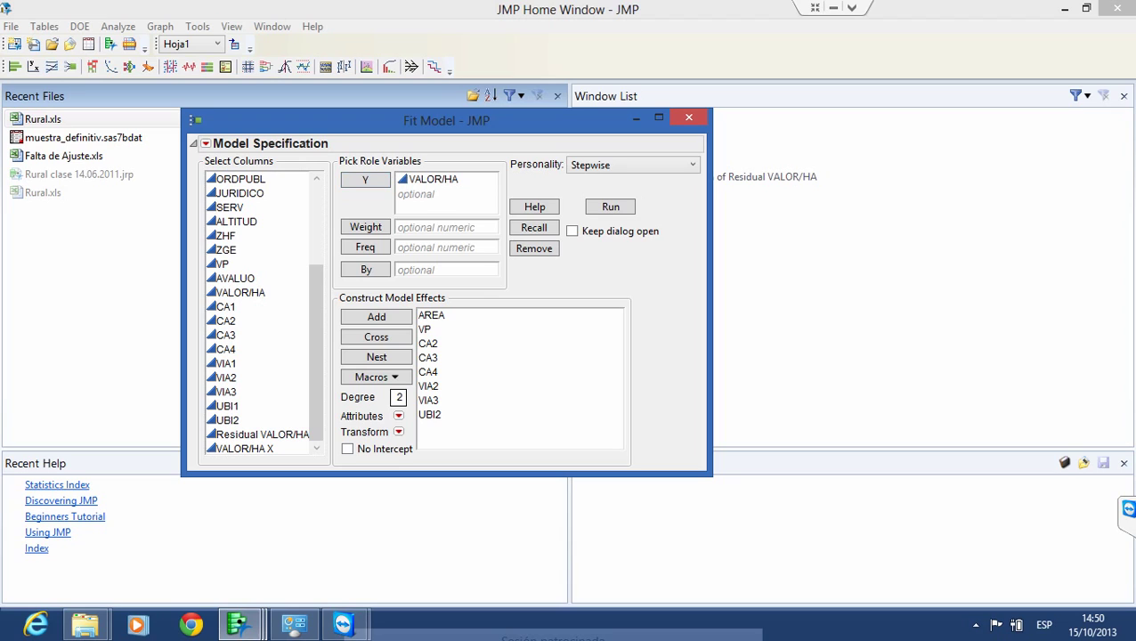
# Apply a Log transform to the VALOR/HA response and run the stepwise model
pyautogui.click(433, 179)
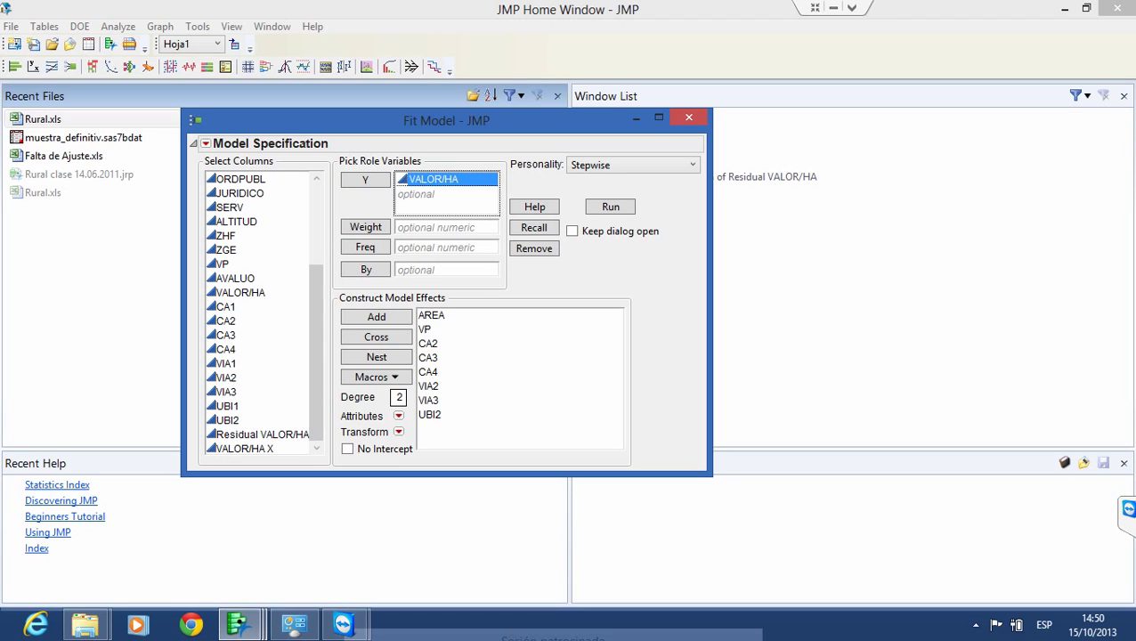
pyautogui.click(398, 432)
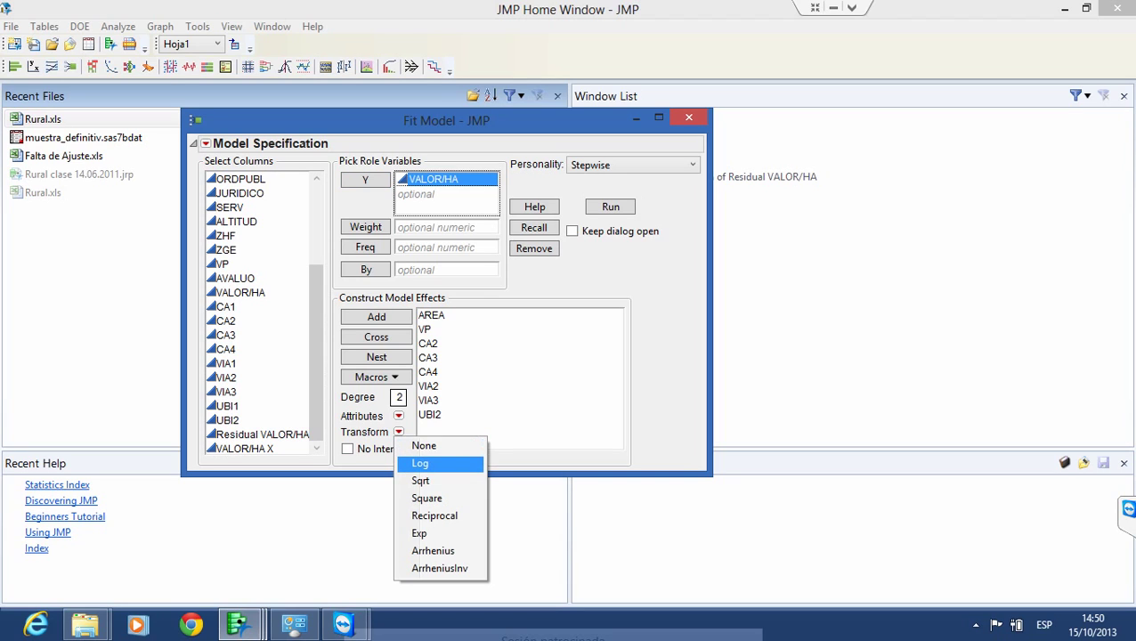
pyautogui.click(420, 463)
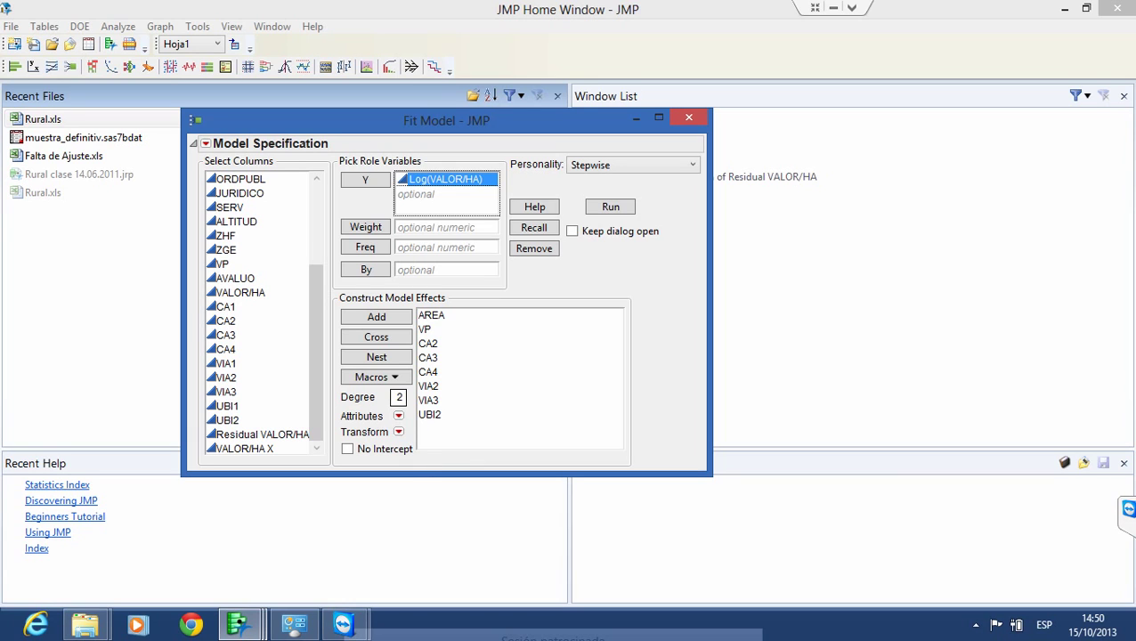
pyautogui.click(428, 344)
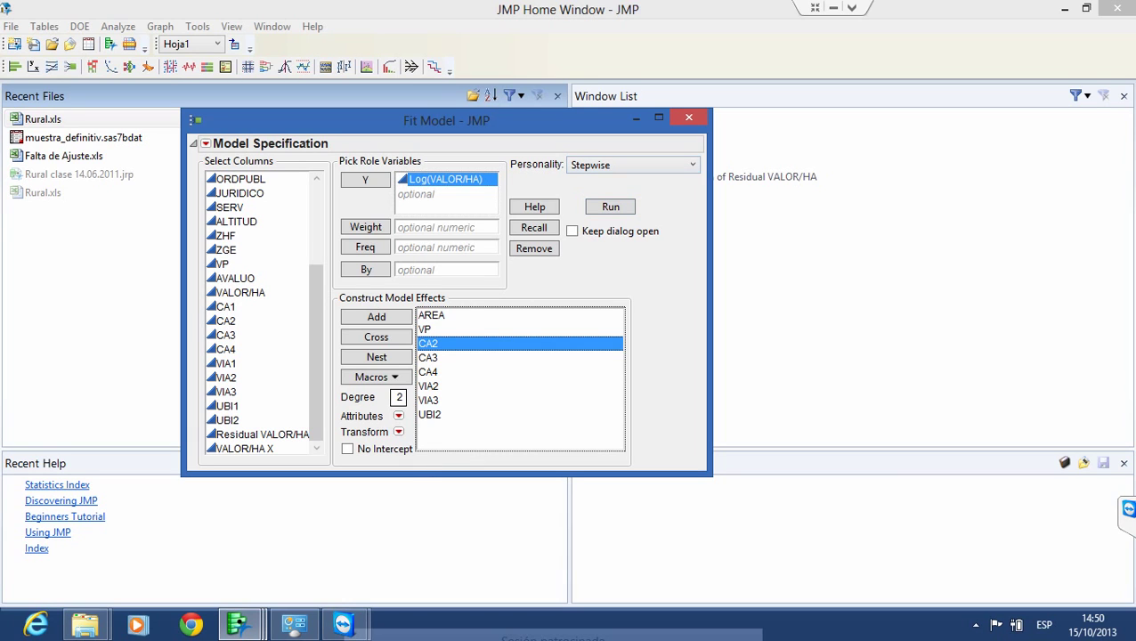
pyautogui.click(610, 207)
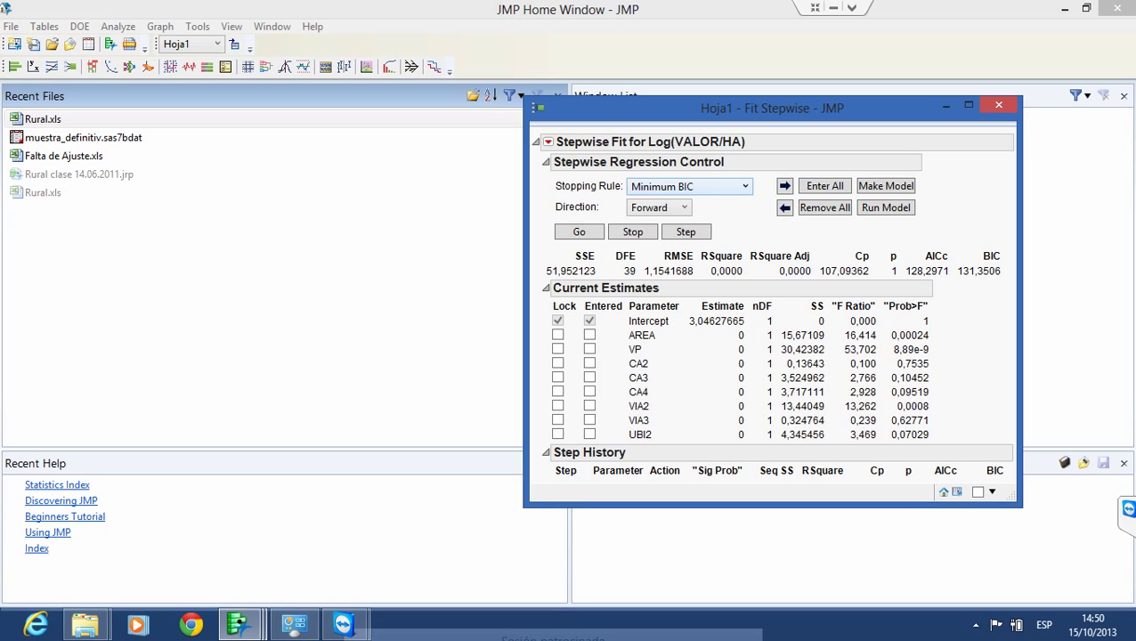
# Choose Minimum BIC as the stopping rule and Forward as the direction of the stepwise regression
pyautogui.click(744, 186)
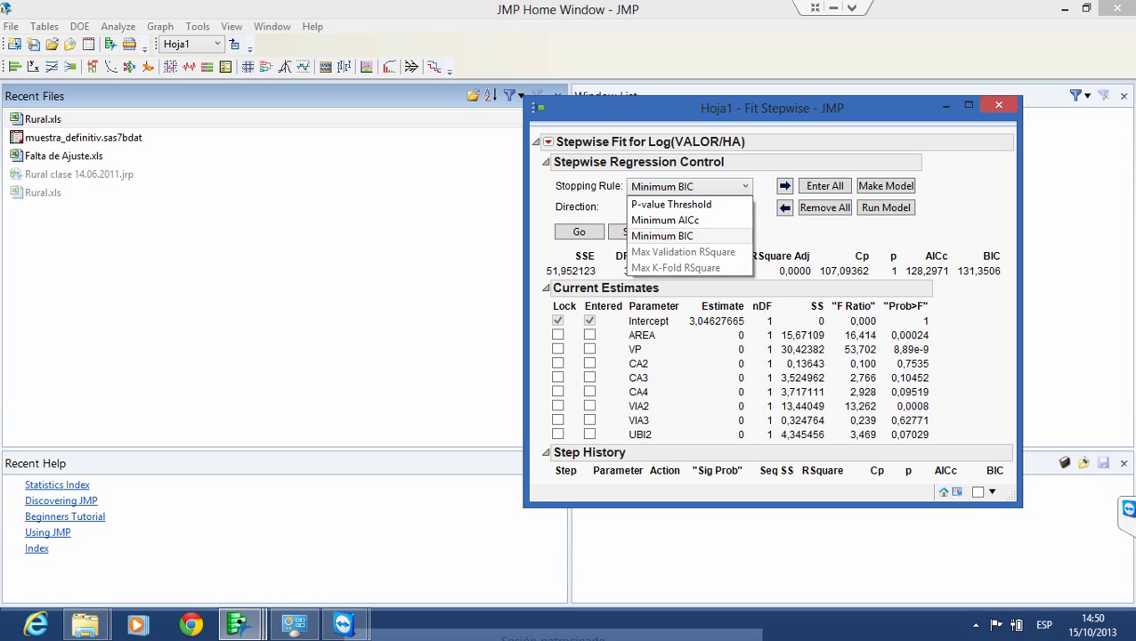
pyautogui.click(662, 235)
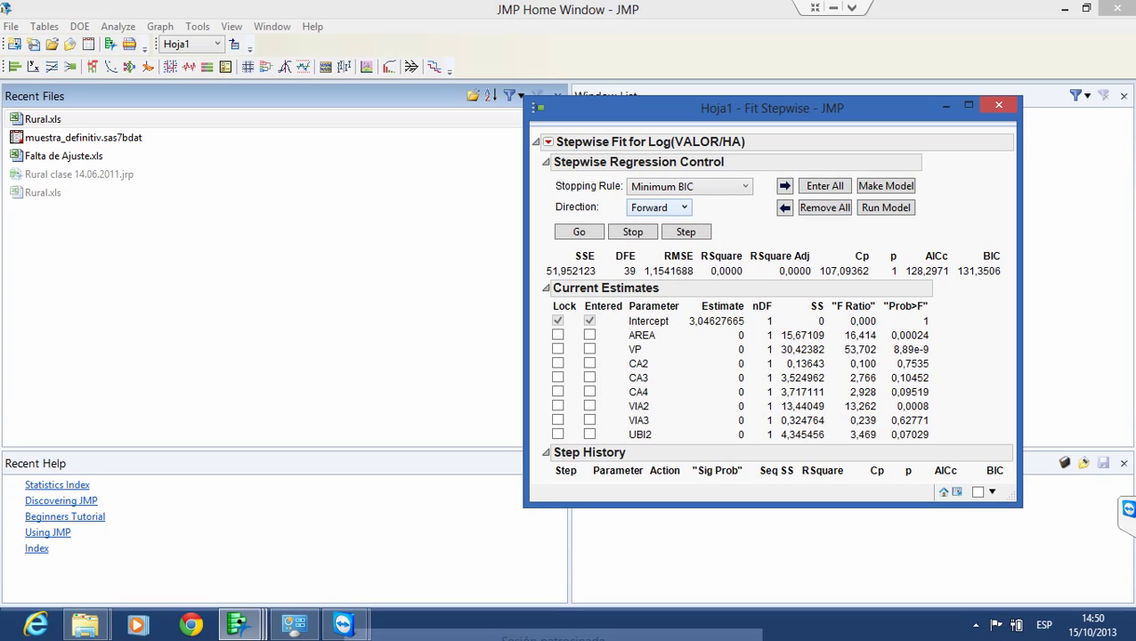
pyautogui.click(684, 208)
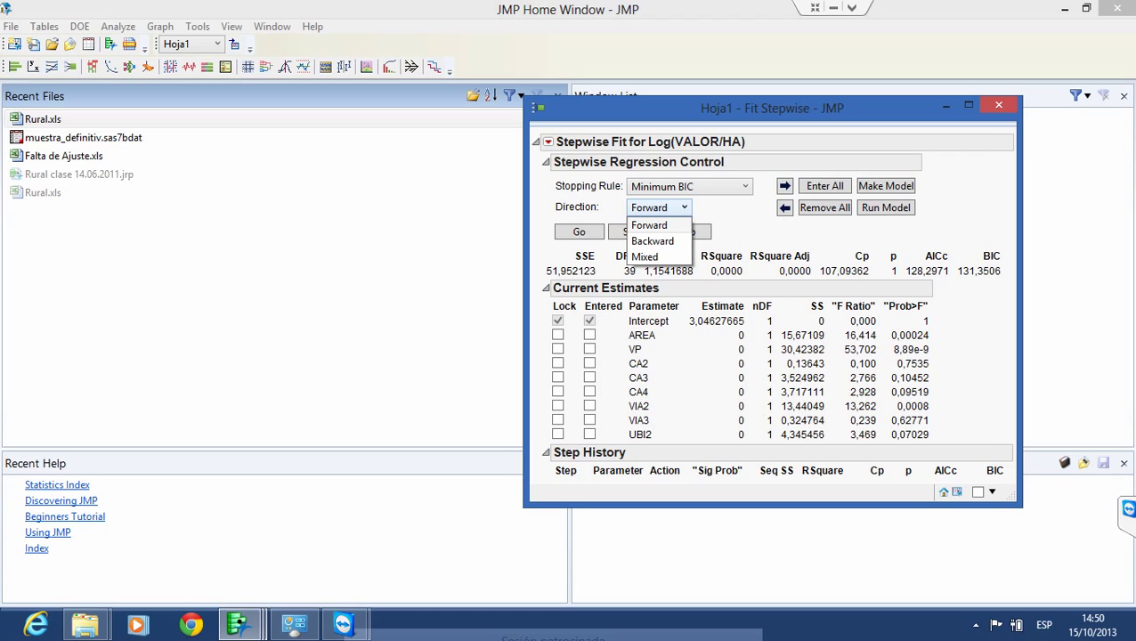
pyautogui.click(659, 225)
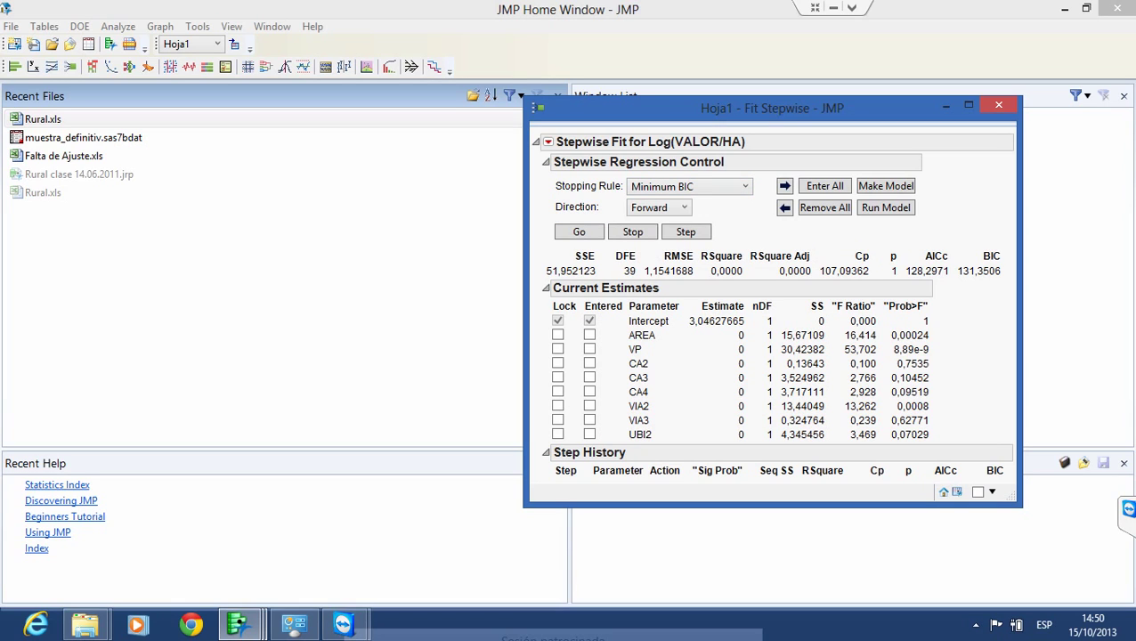
# Run the forward stepwise regression for Log(VALOR/HA) with the Minimum BIC stopping rule and review its step history
pyautogui.moveTo(623, 107); pyautogui.dragTo(366, 89)
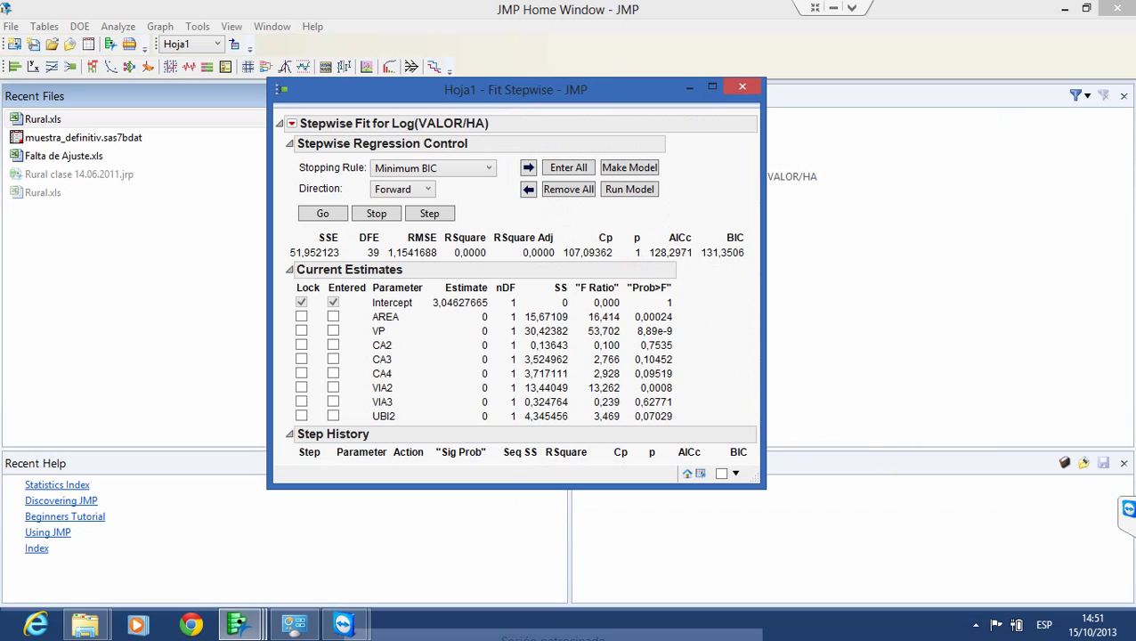
pyautogui.moveTo(763, 486); pyautogui.dragTo(802, 517)
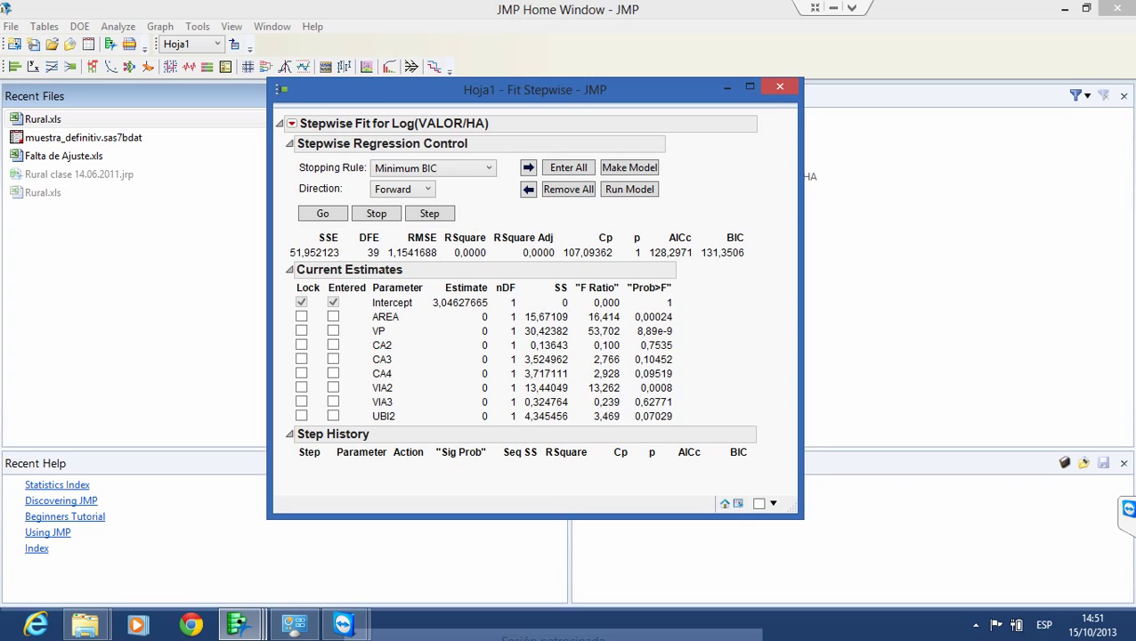
pyautogui.click(322, 214)
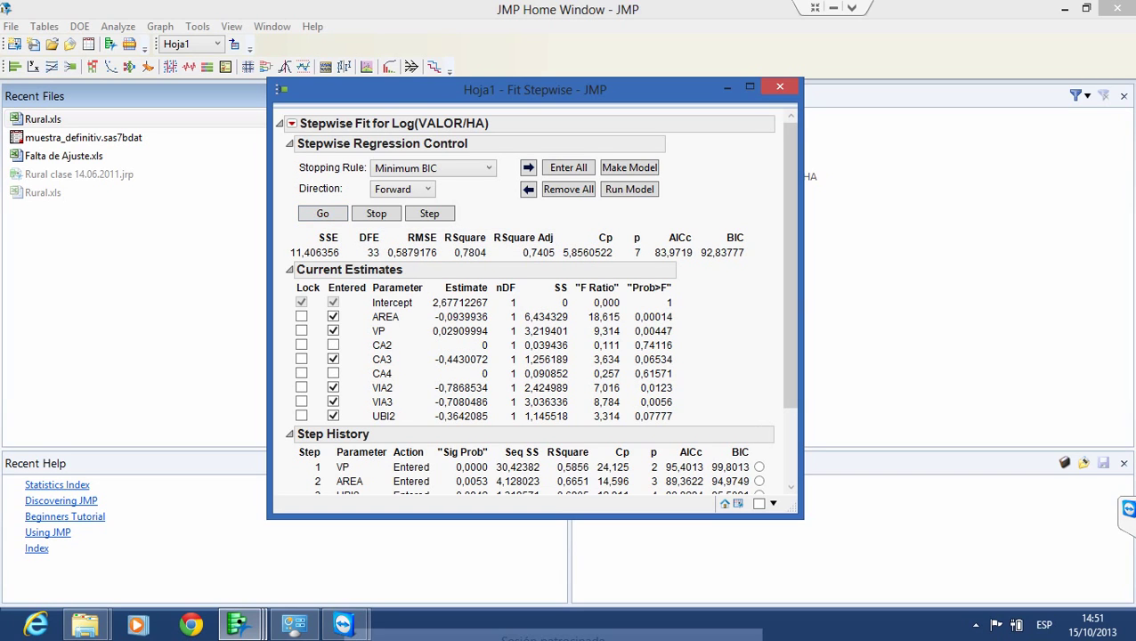
pyautogui.moveTo(789, 265); pyautogui.dragTo(788, 336)
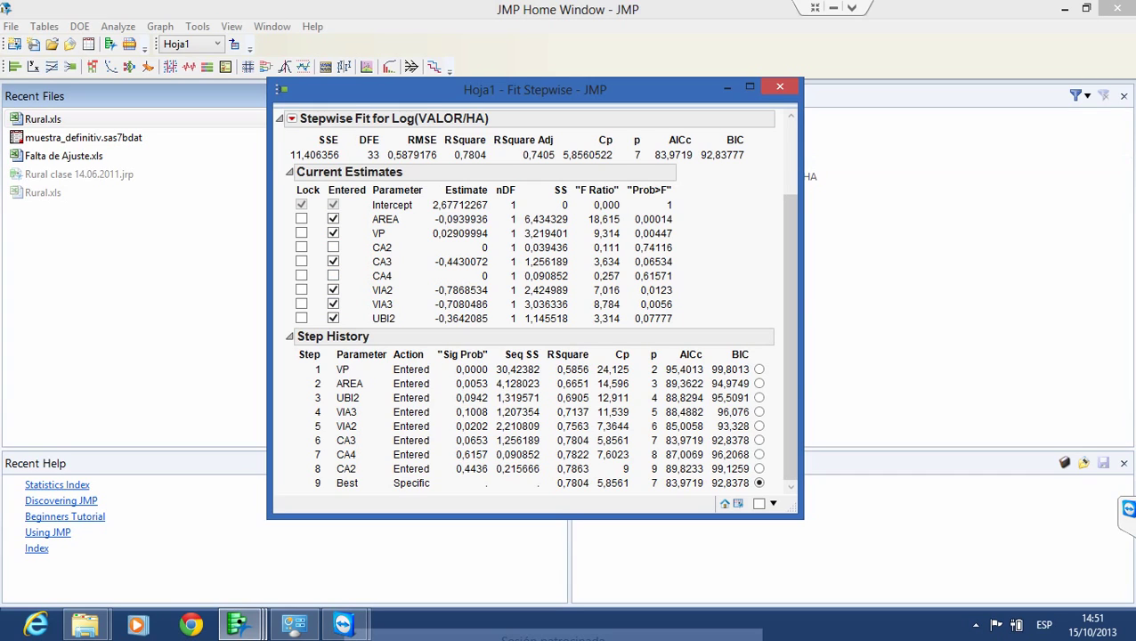
pyautogui.scroll(3, 534, 303)
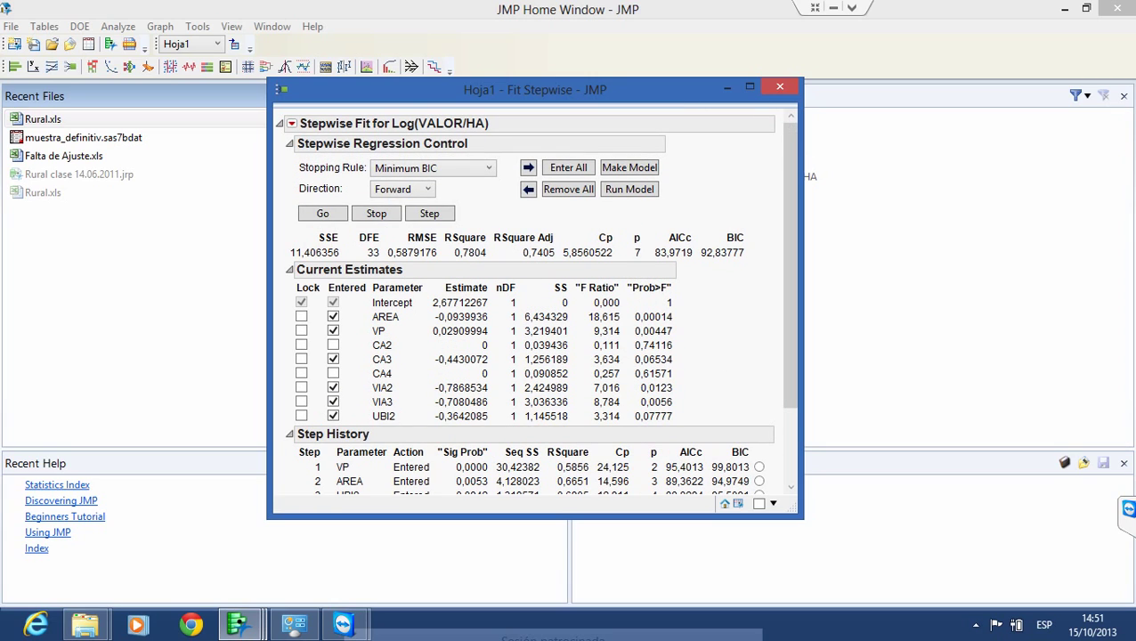
# Fit the selected stepwise model in a separate report, examine its fit summary and parameter estimates, and close the report
pyautogui.click(433, 167)
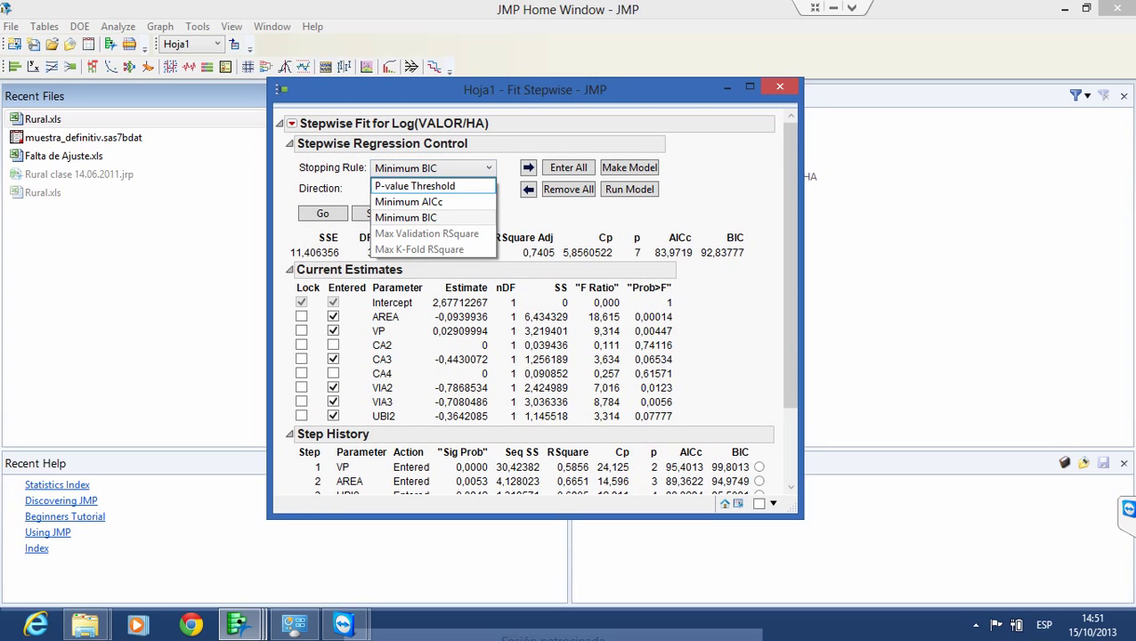
pyautogui.press('Escape')
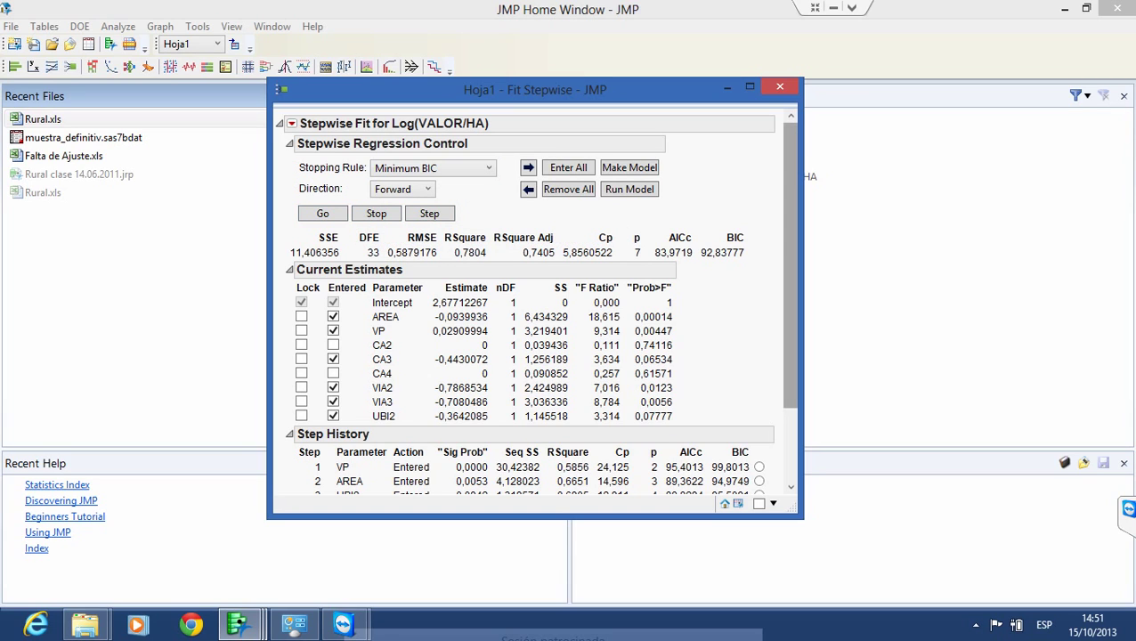
pyautogui.scroll(-3, 790, 267)
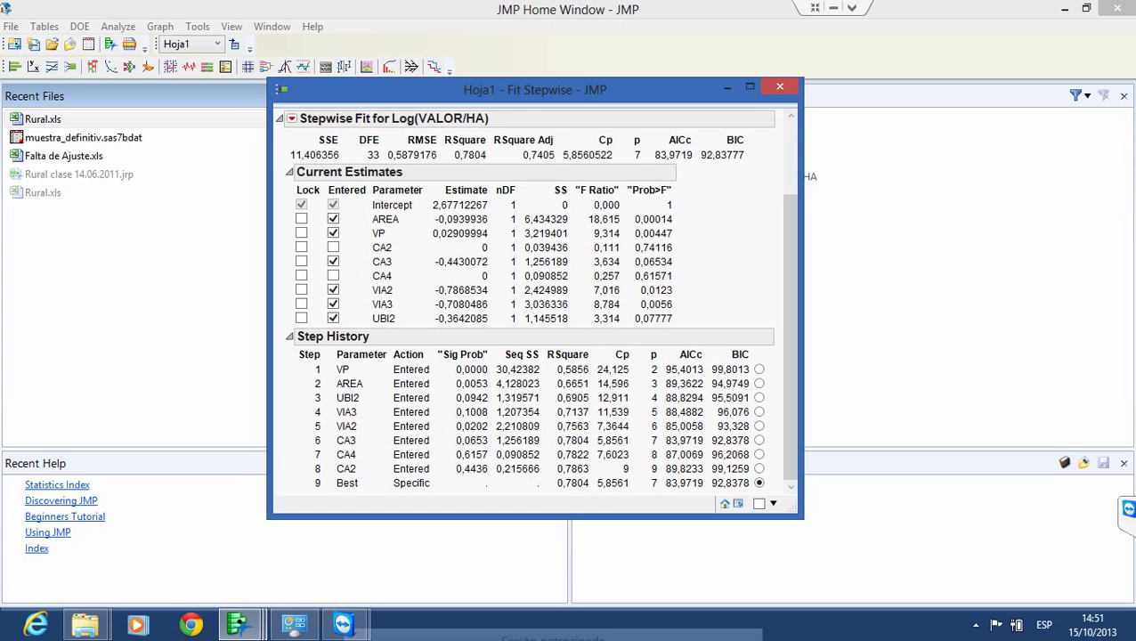
pyautogui.scroll(3, 790, 267)
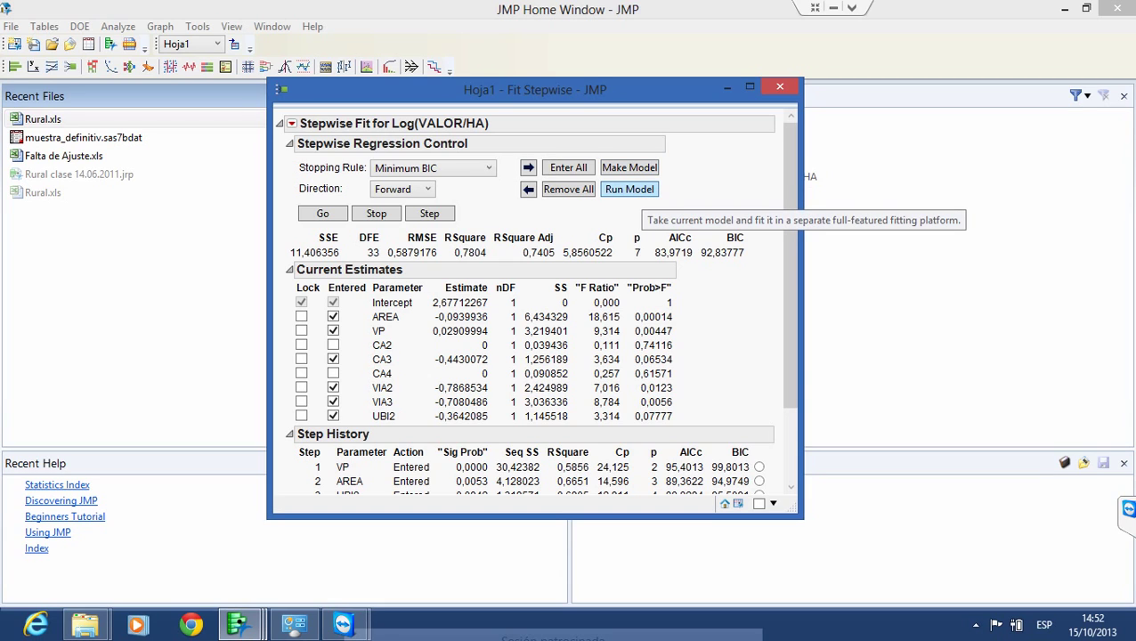
pyautogui.click(629, 189)
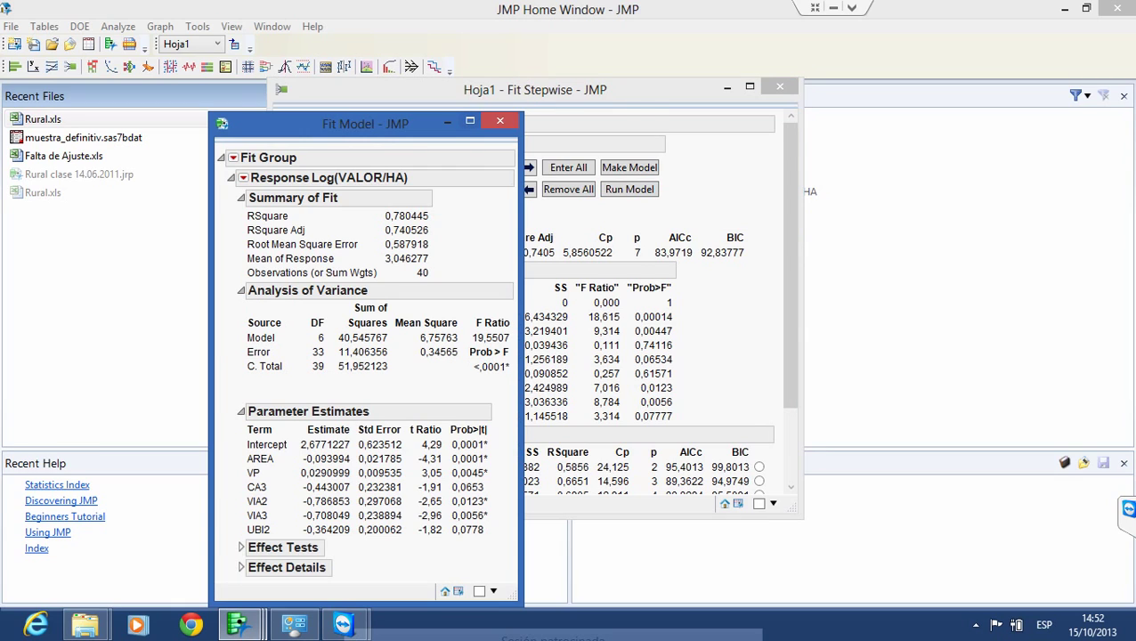
pyautogui.click(469, 120)
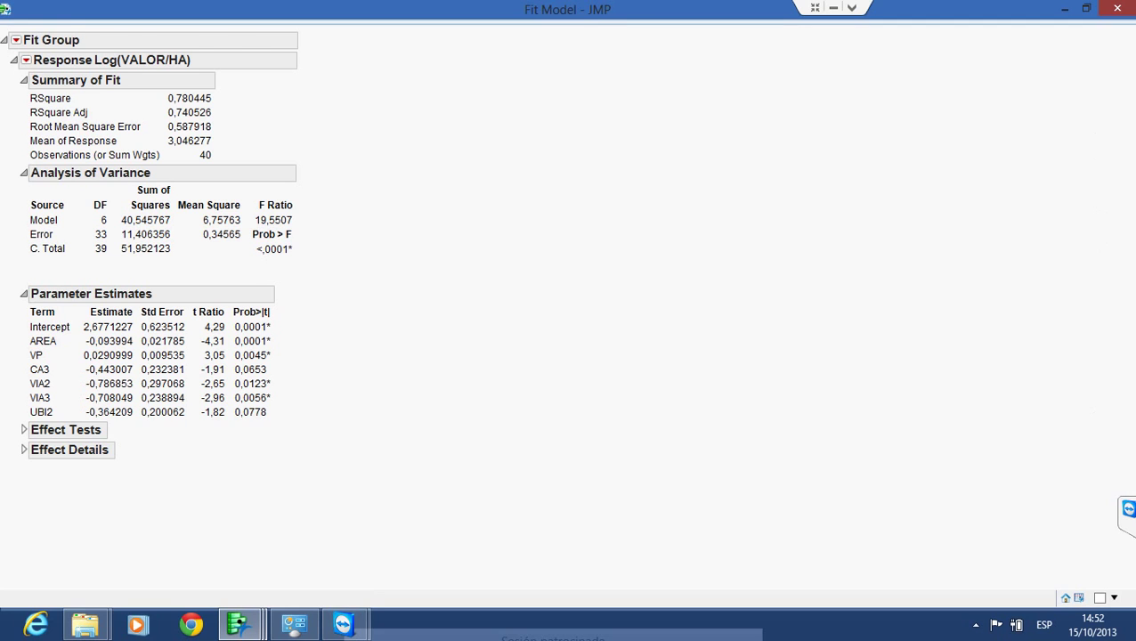
pyautogui.click(1117, 8)
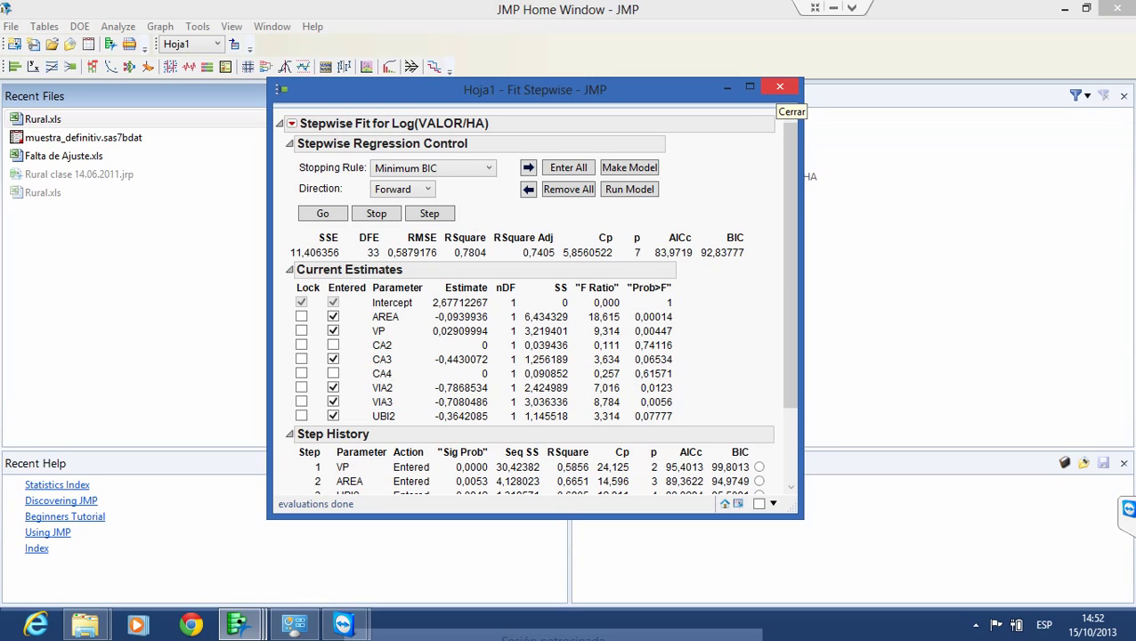
# Step the stepwise model backward twice, removing UBI2 and CA3, and close the stepwise report
pyautogui.click(528, 188)
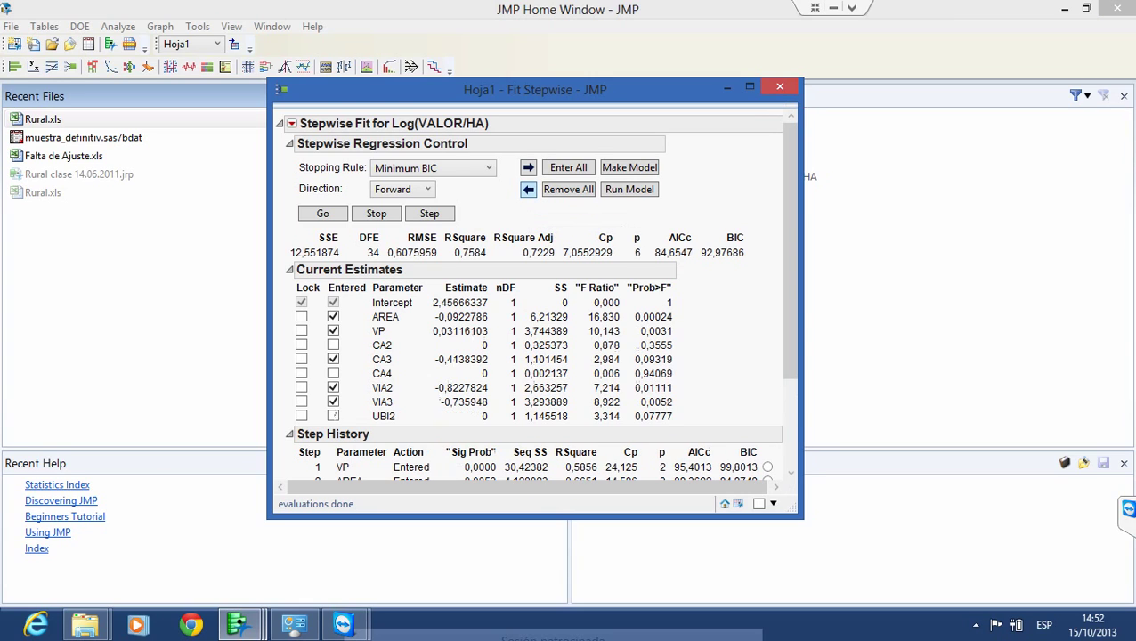
pyautogui.click(528, 189)
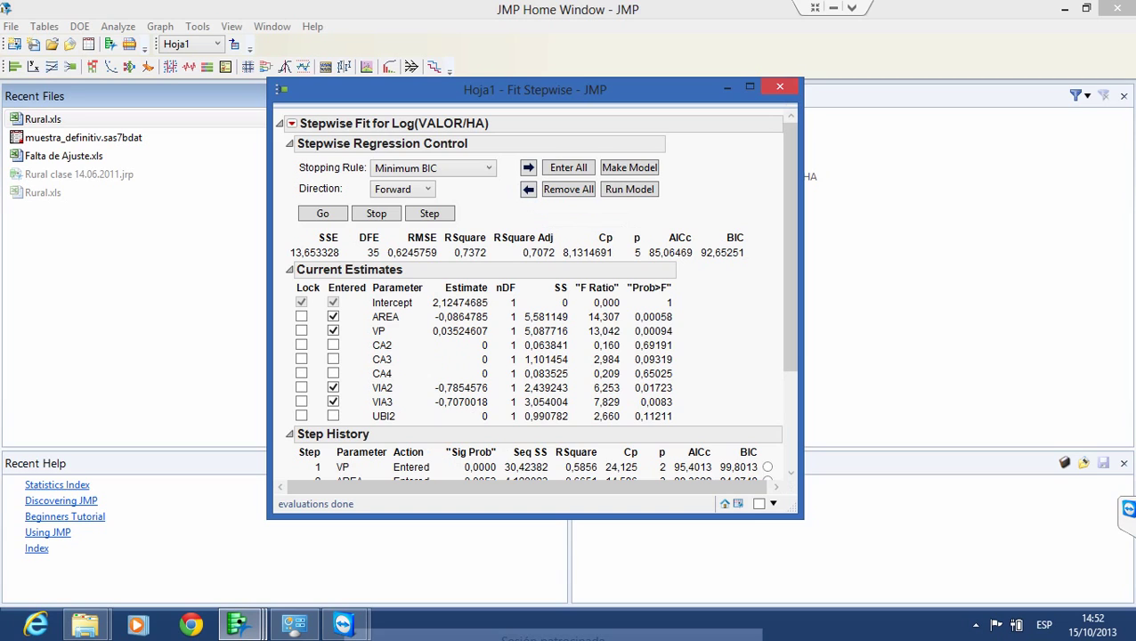
pyautogui.click(780, 86)
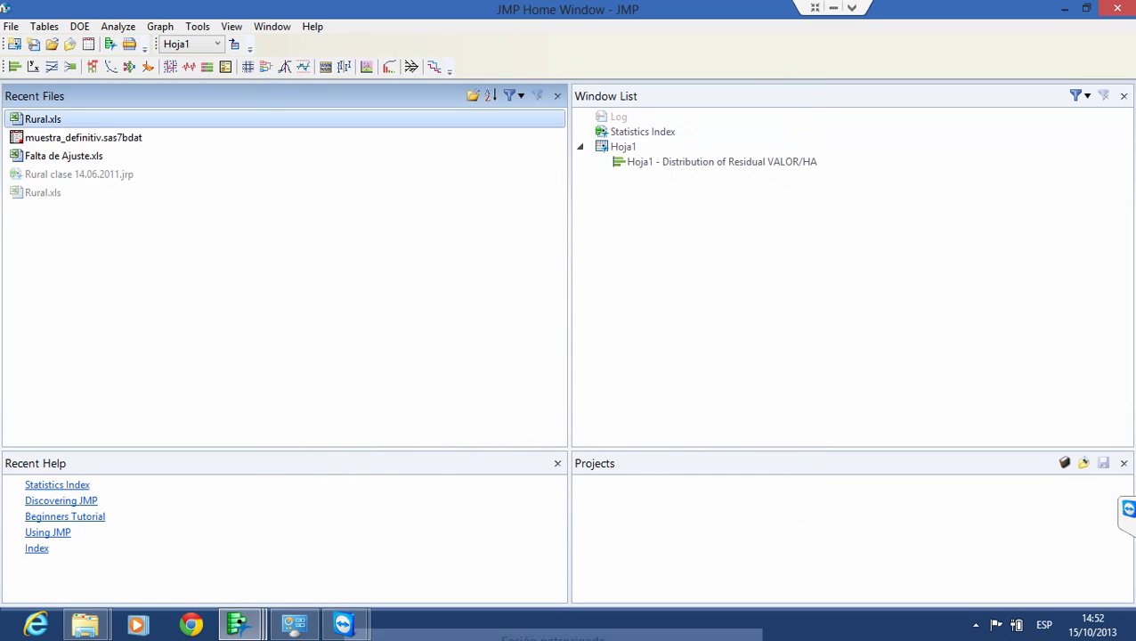
# Start a new Fit Model specification with VALOR/HA as the Y response and apply the Log transform to it
pyautogui.click(117, 26)
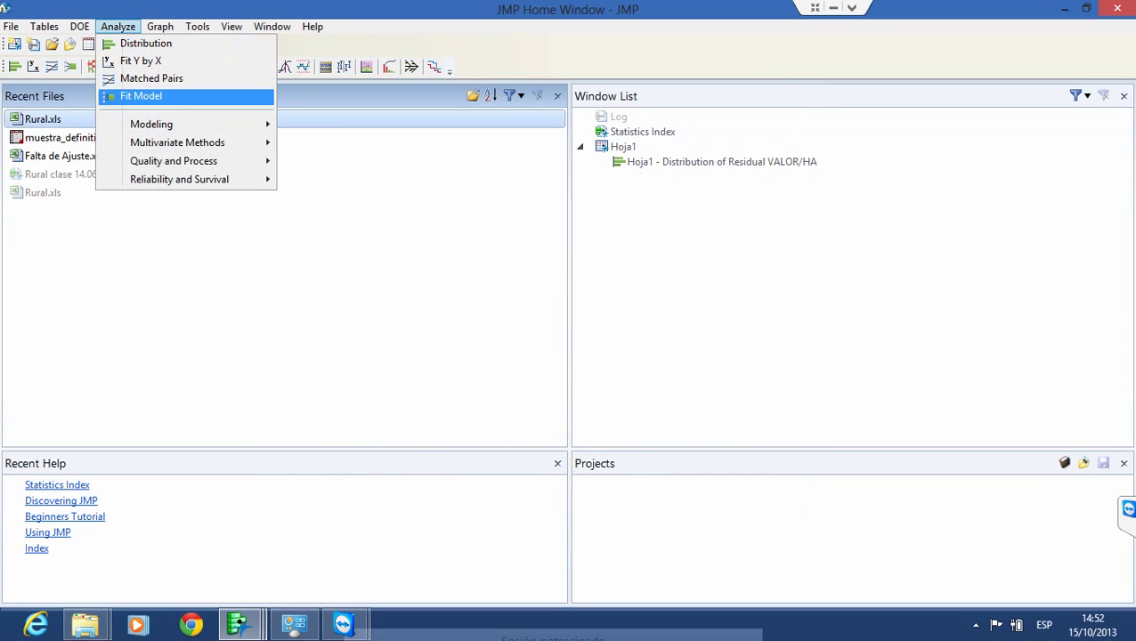
pyautogui.click(142, 97)
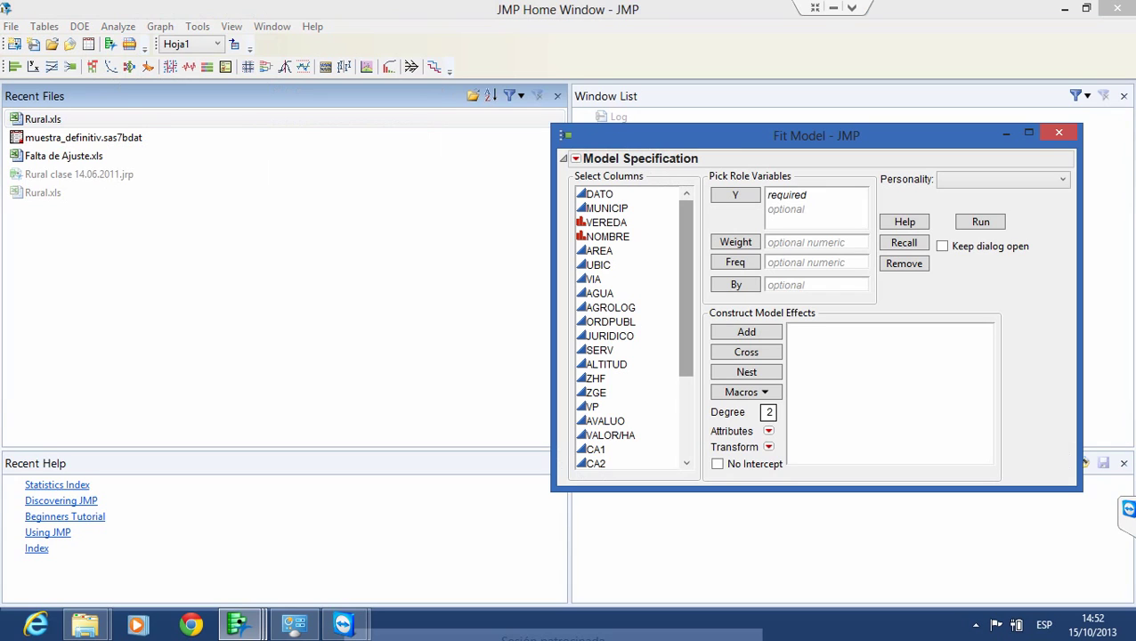
pyautogui.scroll(-1, 633, 326)
pyautogui.scroll(1, 633, 326)
pyautogui.click(627, 434)
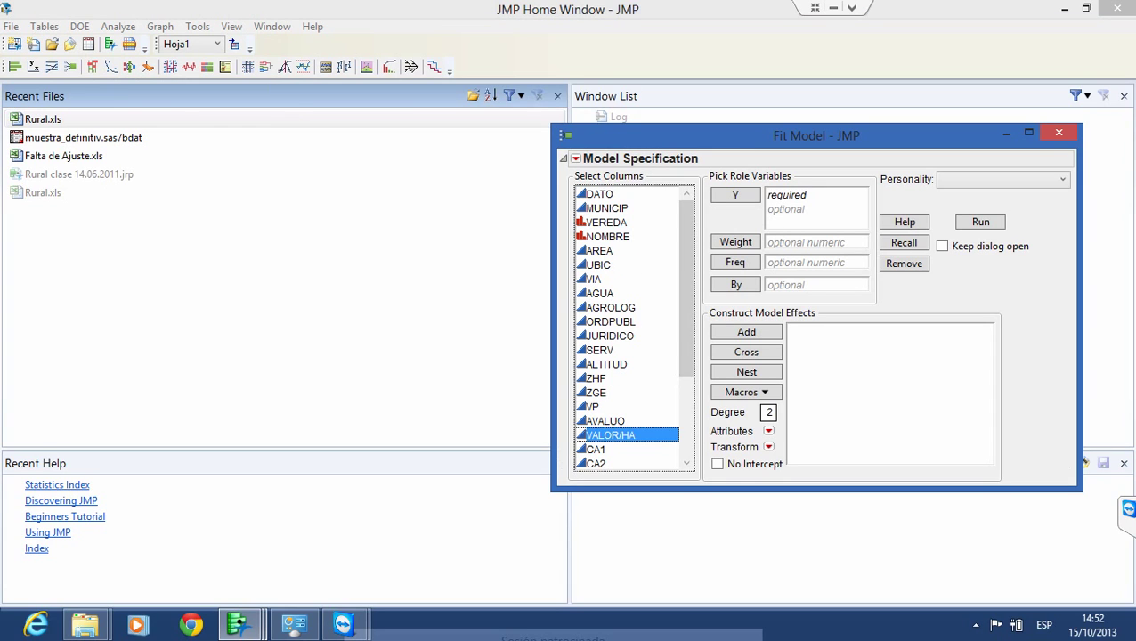
pyautogui.click(740, 194)
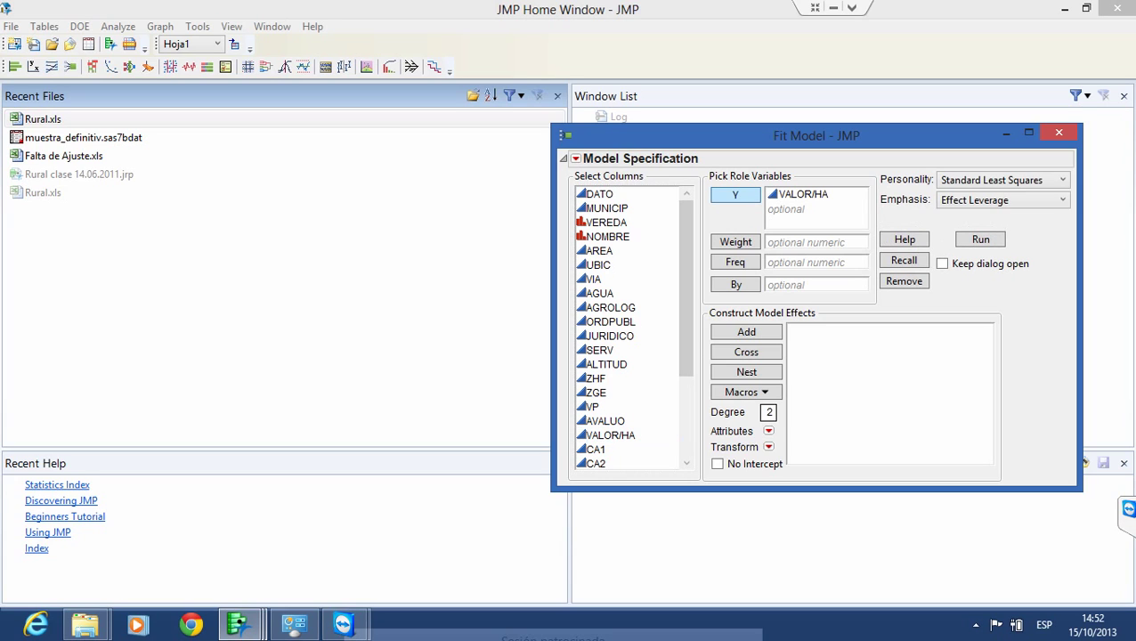
pyautogui.click(816, 194)
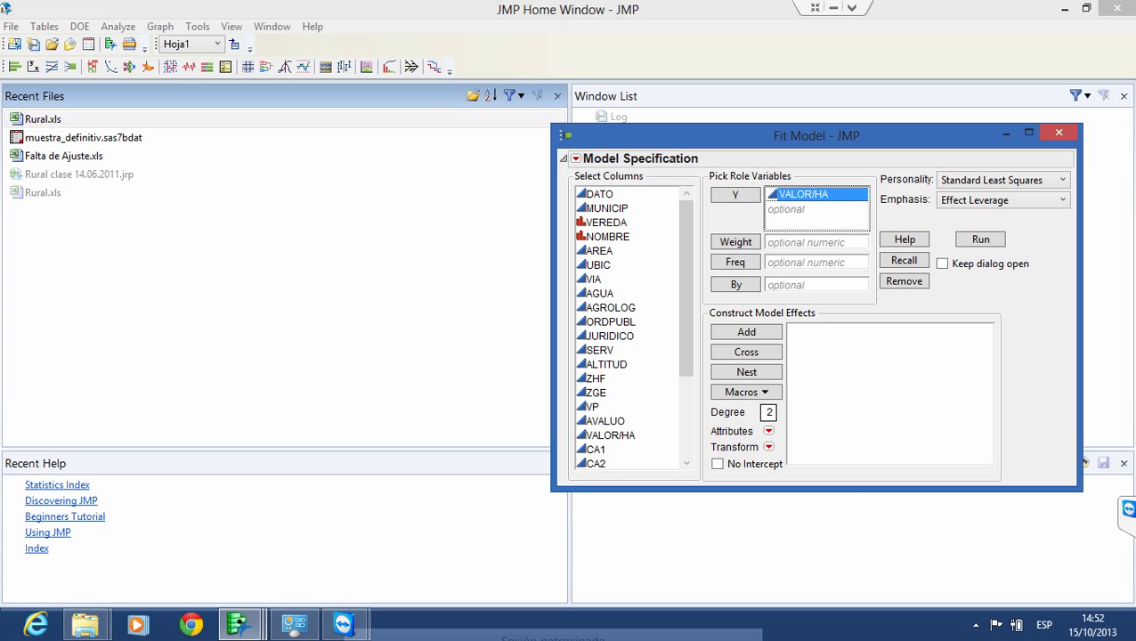
pyautogui.click(769, 447)
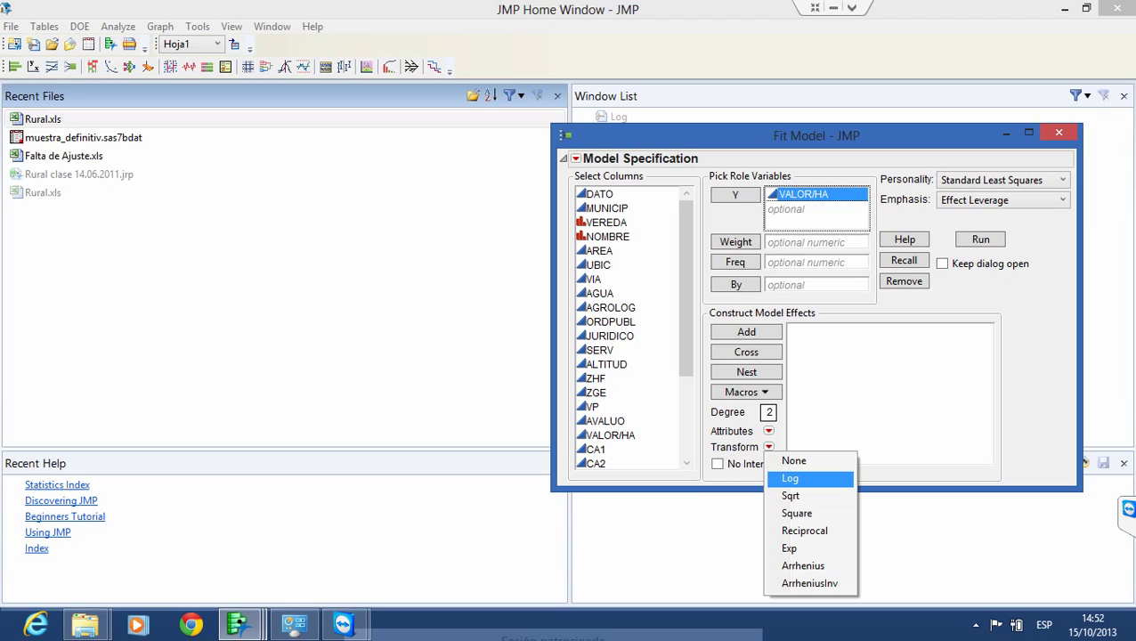
pyautogui.click(787, 477)
pyautogui.click(889, 393)
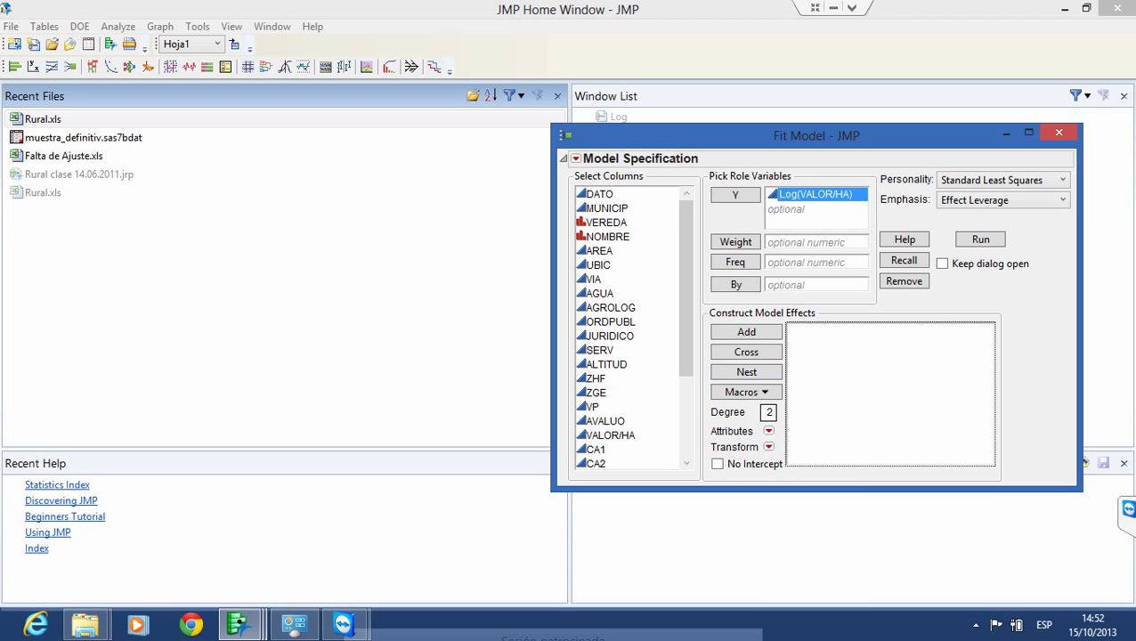
# Add AREA and VP as model effects
pyautogui.click(626, 250)
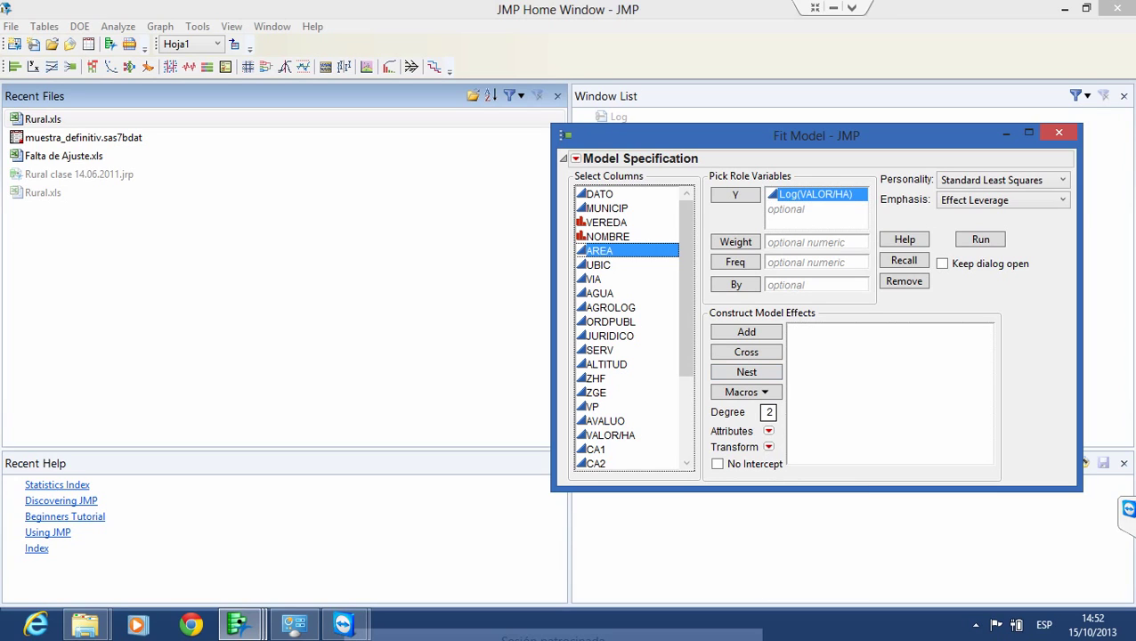
pyautogui.click(745, 331)
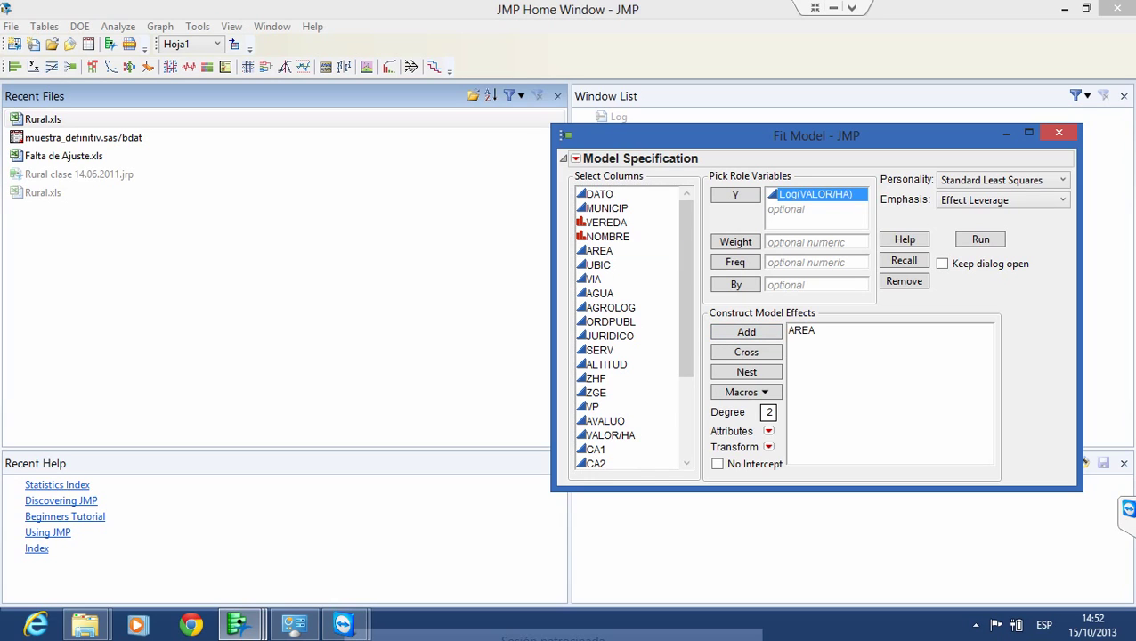
pyautogui.click(626, 406)
pyautogui.press('Return')
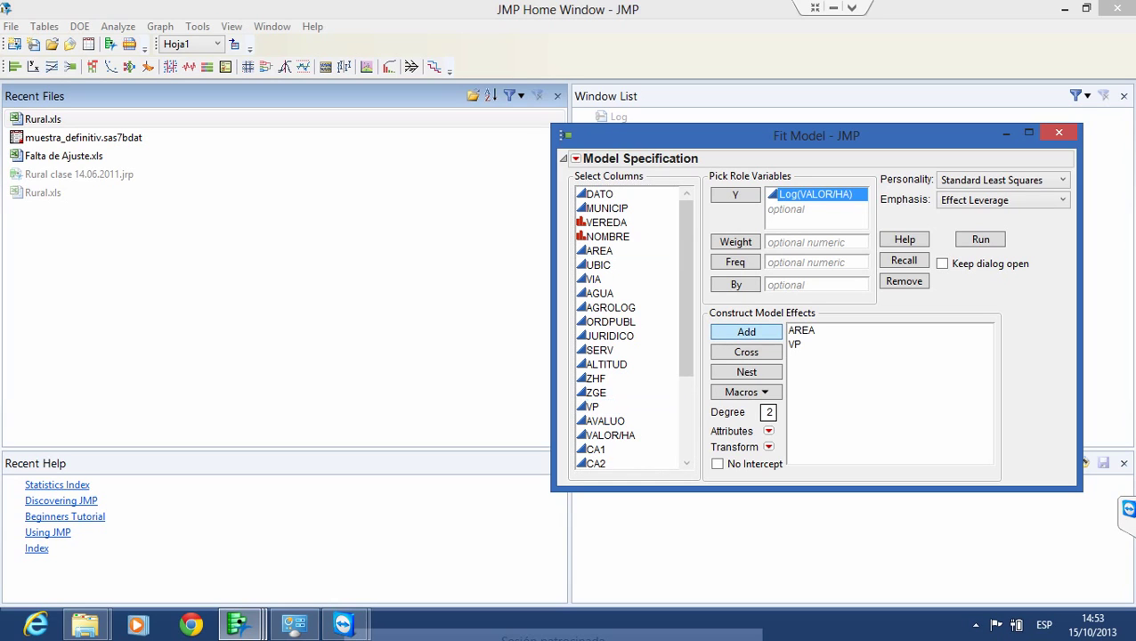
# Add the columns CA2, CA3, CA4, VIA2, VIA3 and UBI2 as further model effects
pyautogui.scroll(-3, 633, 329)
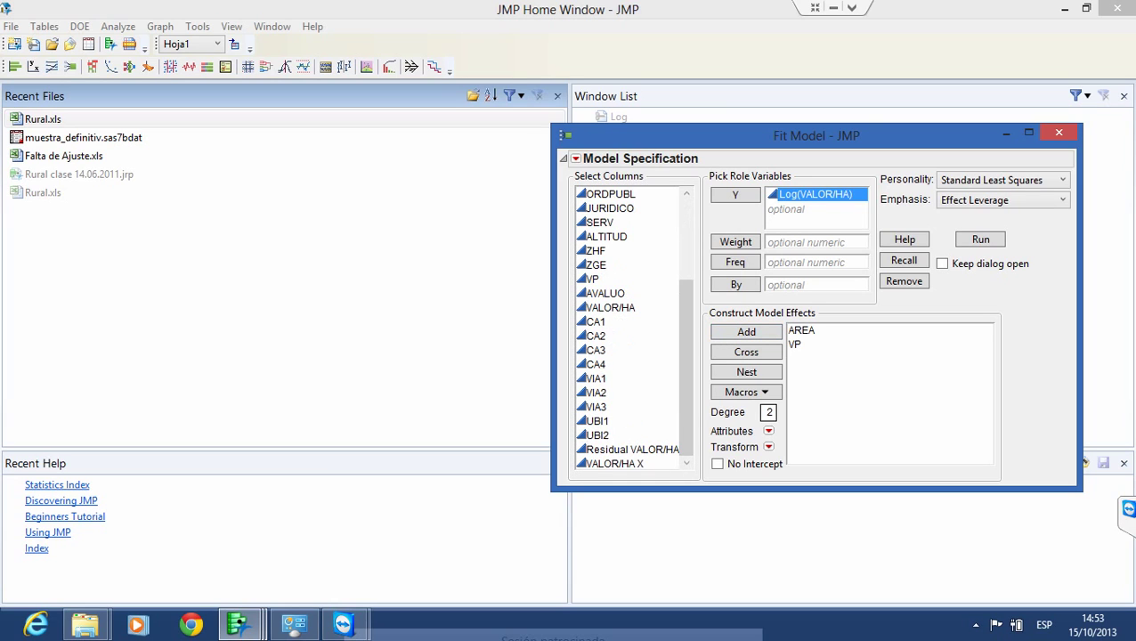
pyautogui.click(627, 336)
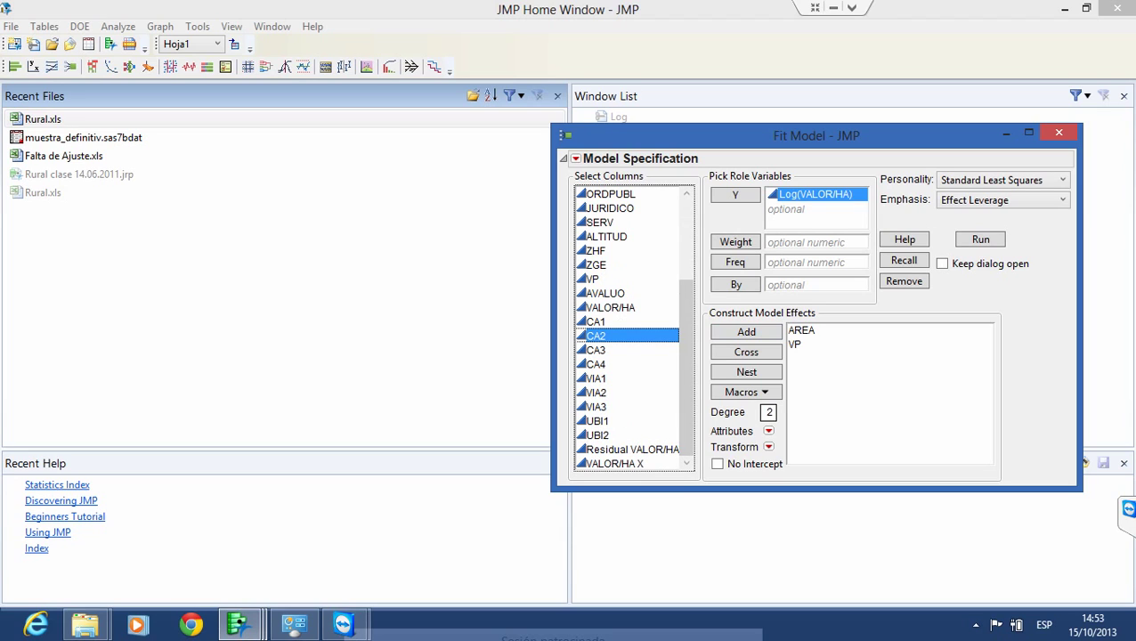
pyautogui.hotkey('shift', 'Down')
pyautogui.hotkey('shift', 'Down')
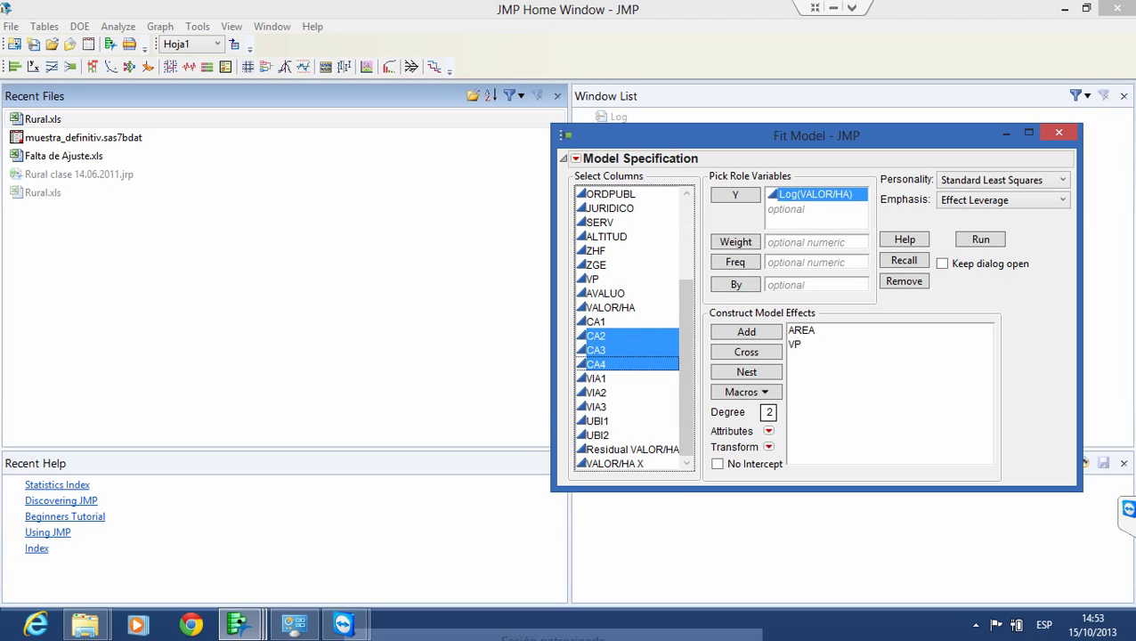
pyautogui.click(626, 393)
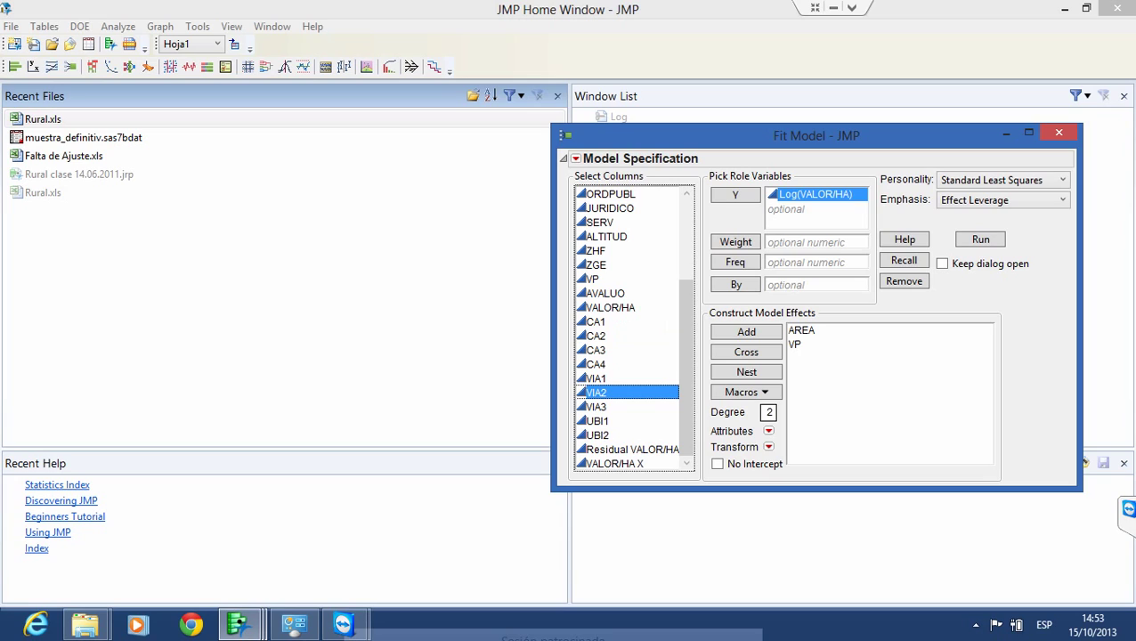
pyautogui.click(627, 336)
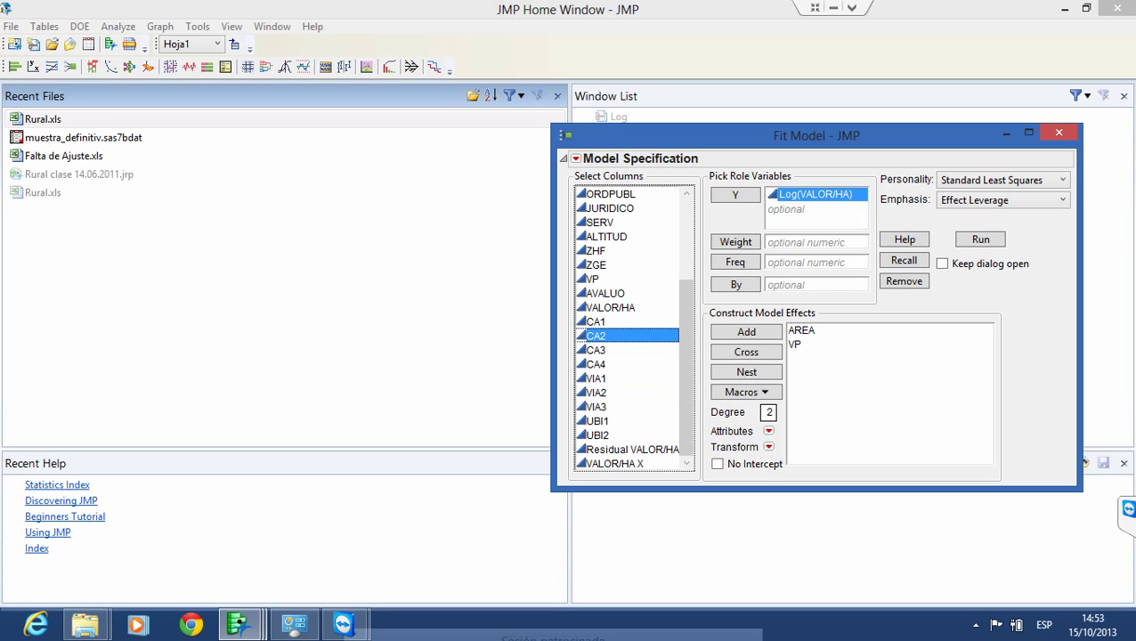
pyautogui.hotkey('shift', 'Down')
pyautogui.hotkey('shift', 'Down')
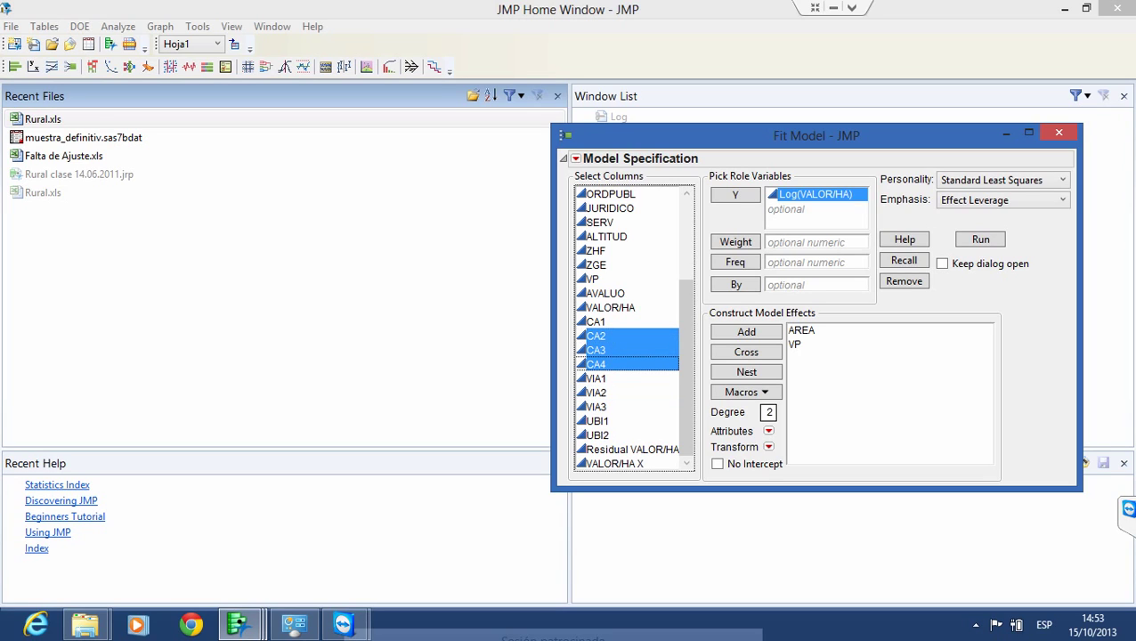
pyautogui.keyDown('ctrl'); pyautogui.click(627, 393); pyautogui.keyUp('ctrl')
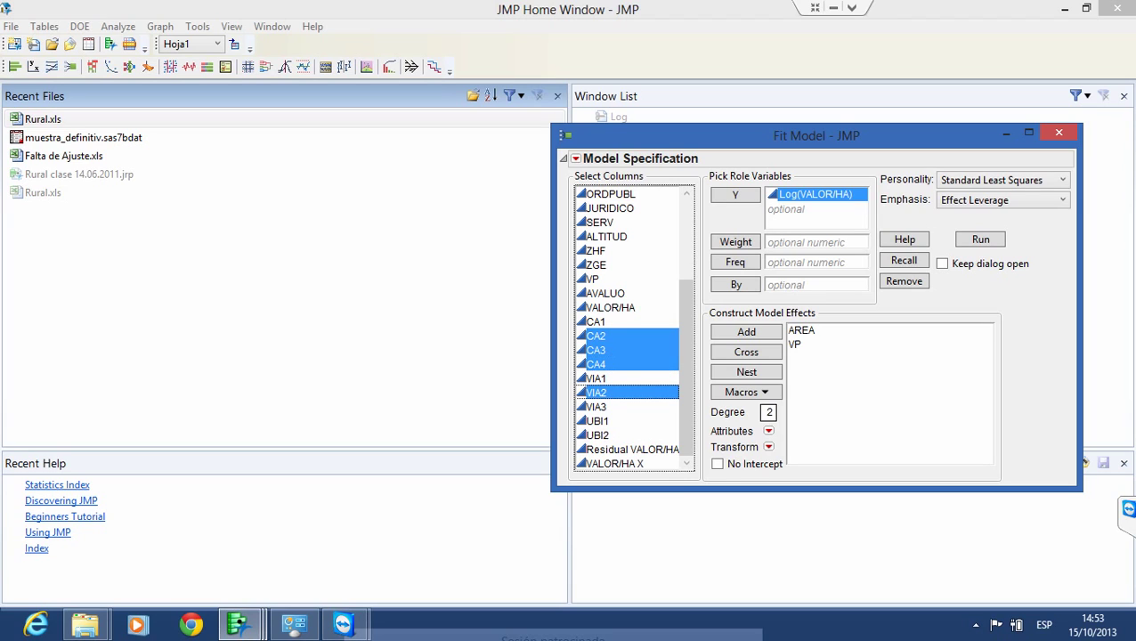
pyautogui.keyDown('ctrl'); pyautogui.click(627, 407); pyautogui.keyUp('ctrl')
pyautogui.keyDown('ctrl'); pyautogui.click(626, 436); pyautogui.keyUp('ctrl')
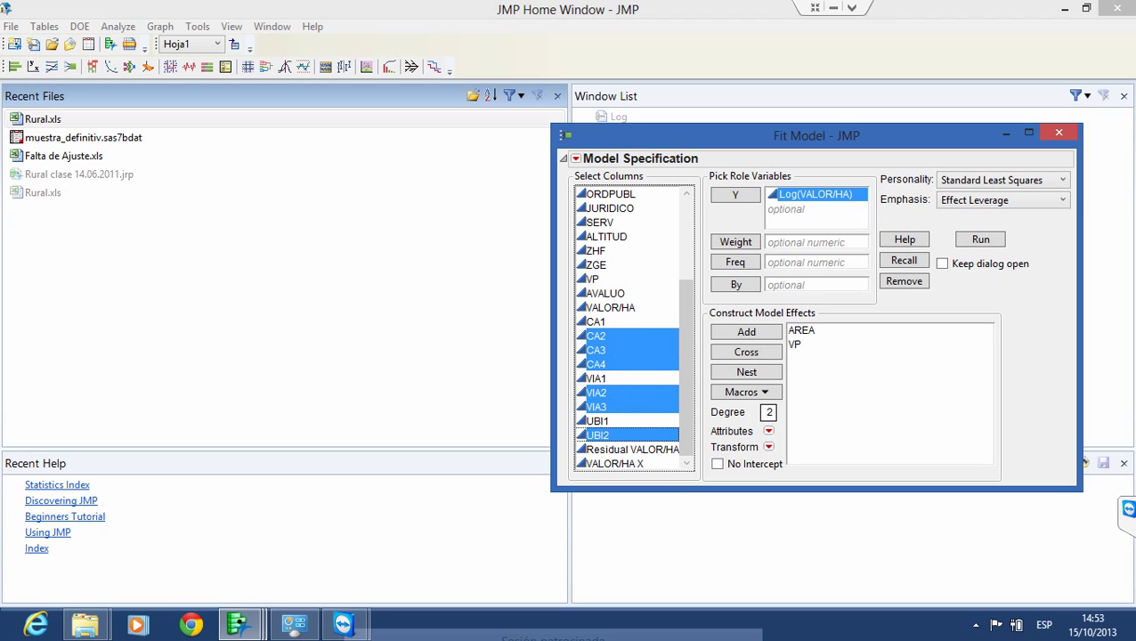
pyautogui.click(746, 331)
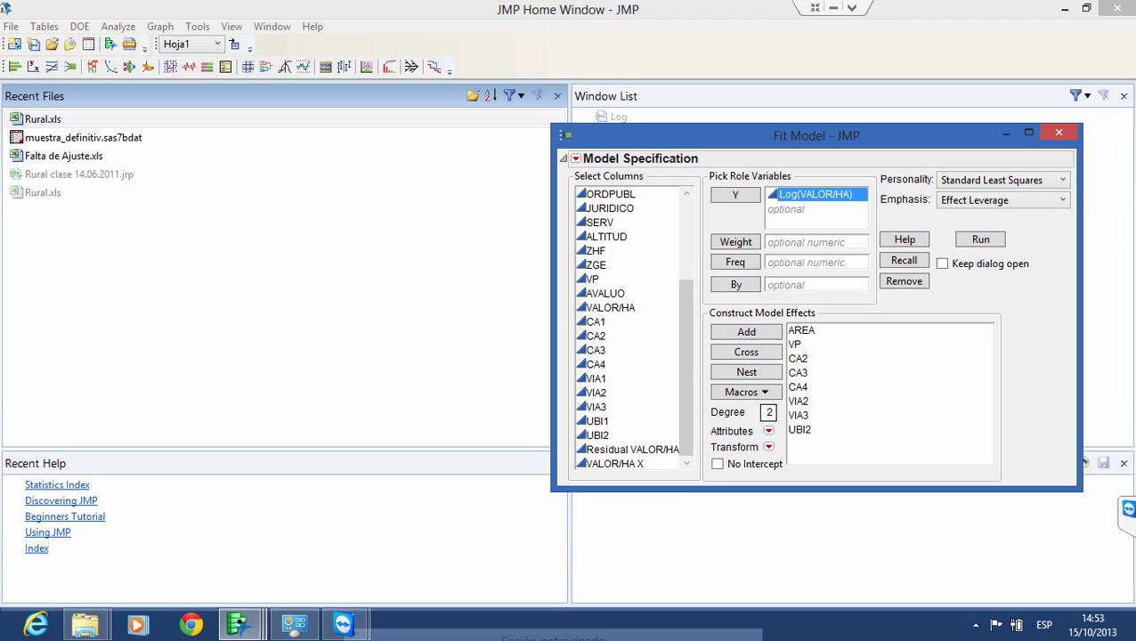
# Remove the CA2, CA3 and CA4 effects from the model specification
pyautogui.click(799, 358)
pyautogui.hotkey('shift', 'Down')
pyautogui.hotkey('shift', 'Down')
pyautogui.hotkey('shift', 'Down')
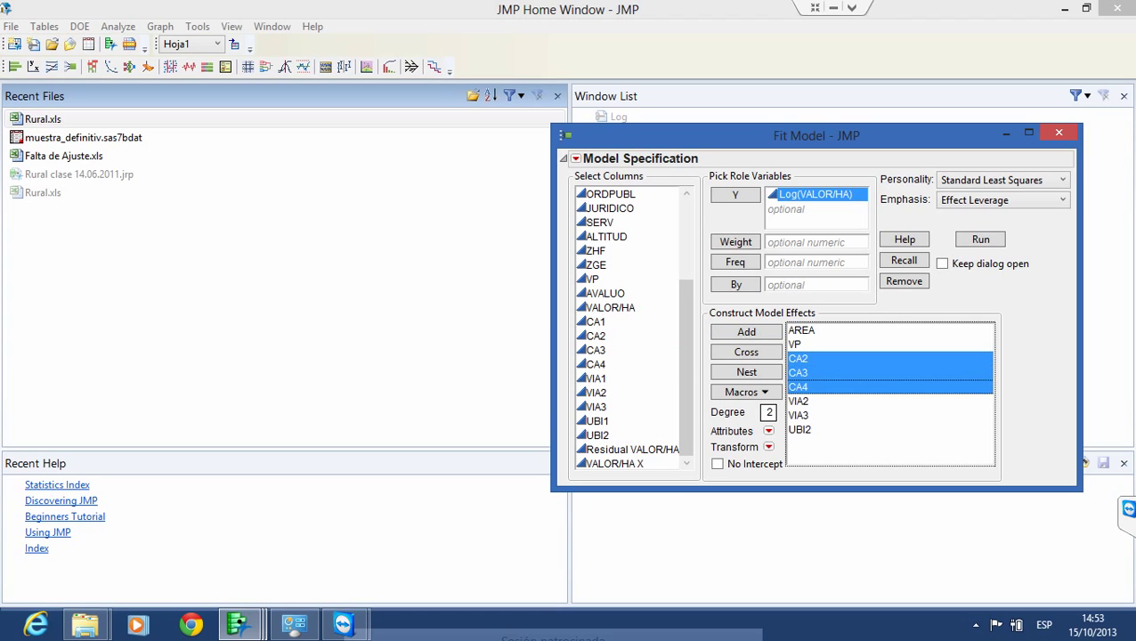
pyautogui.hotkey('shift', 'Up')
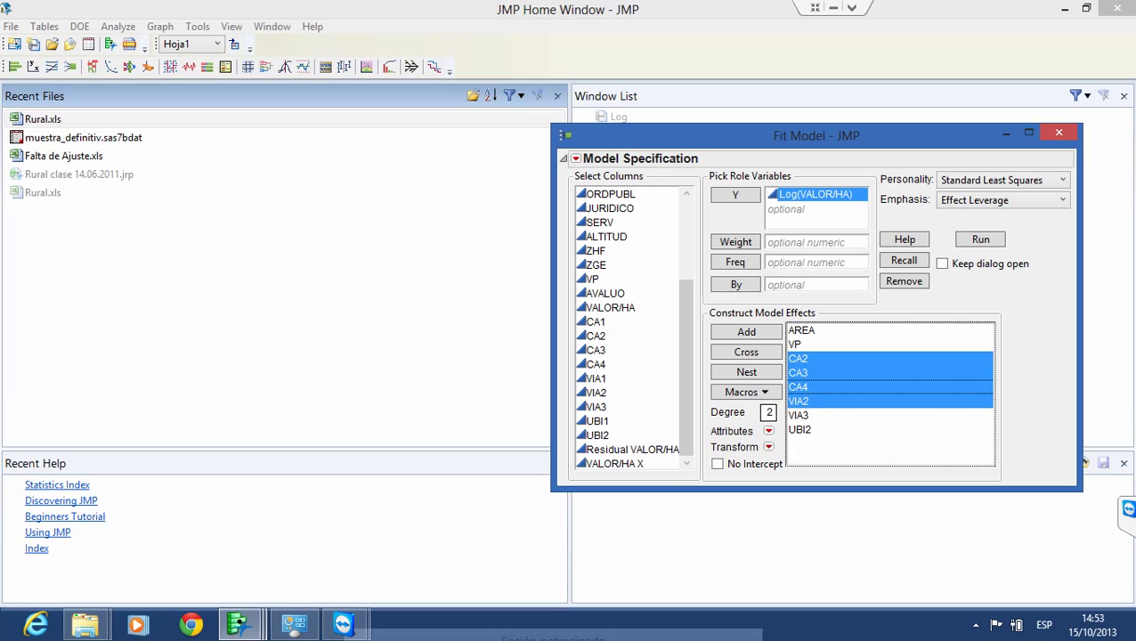
pyautogui.hotkey('ctrl', 'Up')
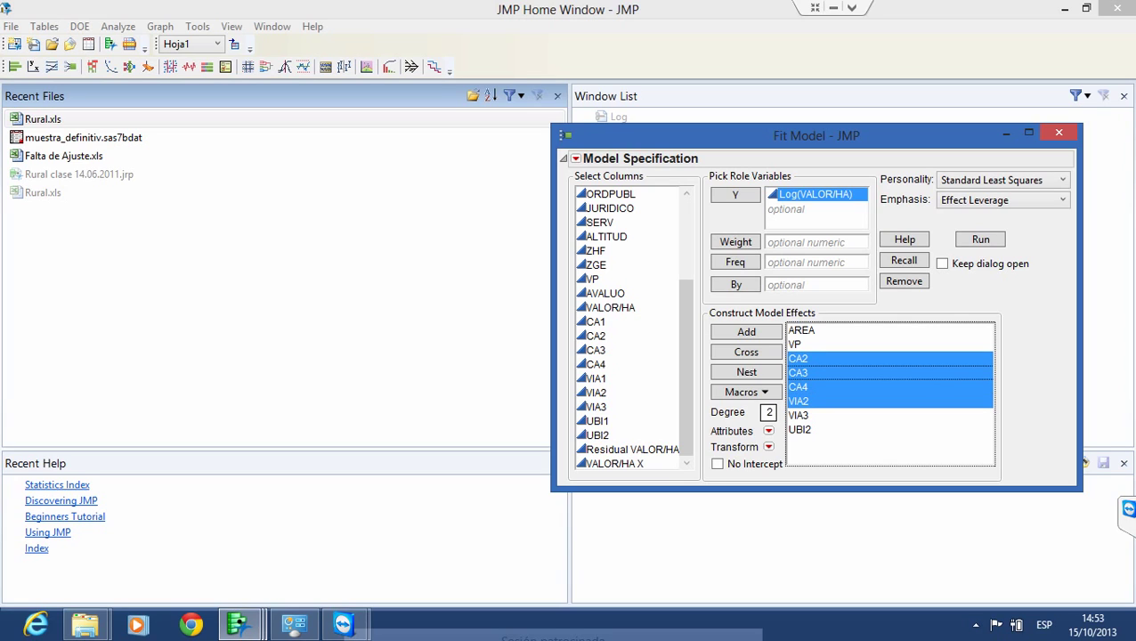
pyautogui.click(798, 415)
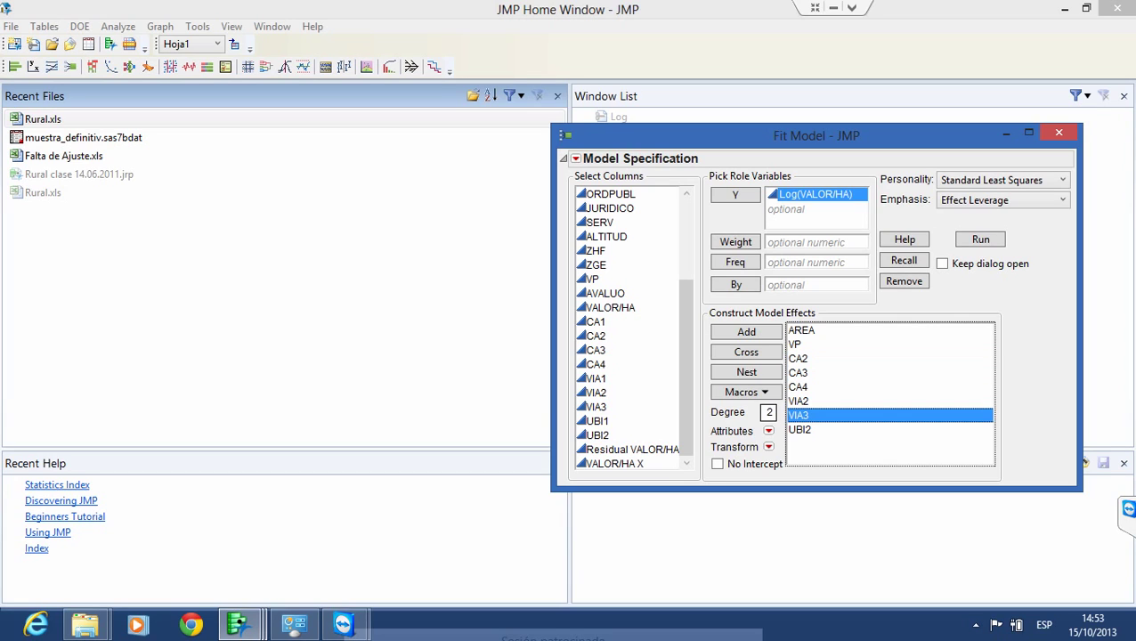
pyautogui.click(798, 358)
pyautogui.hotkey('shift', 'Down')
pyautogui.hotkey('shift', 'Down')
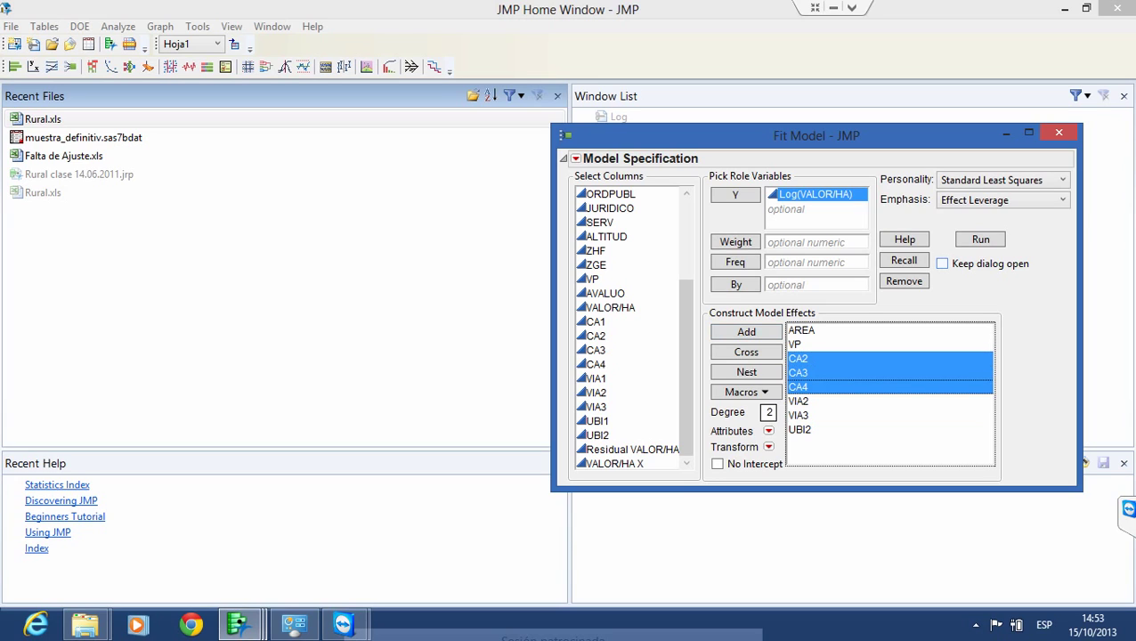
pyautogui.click(904, 281)
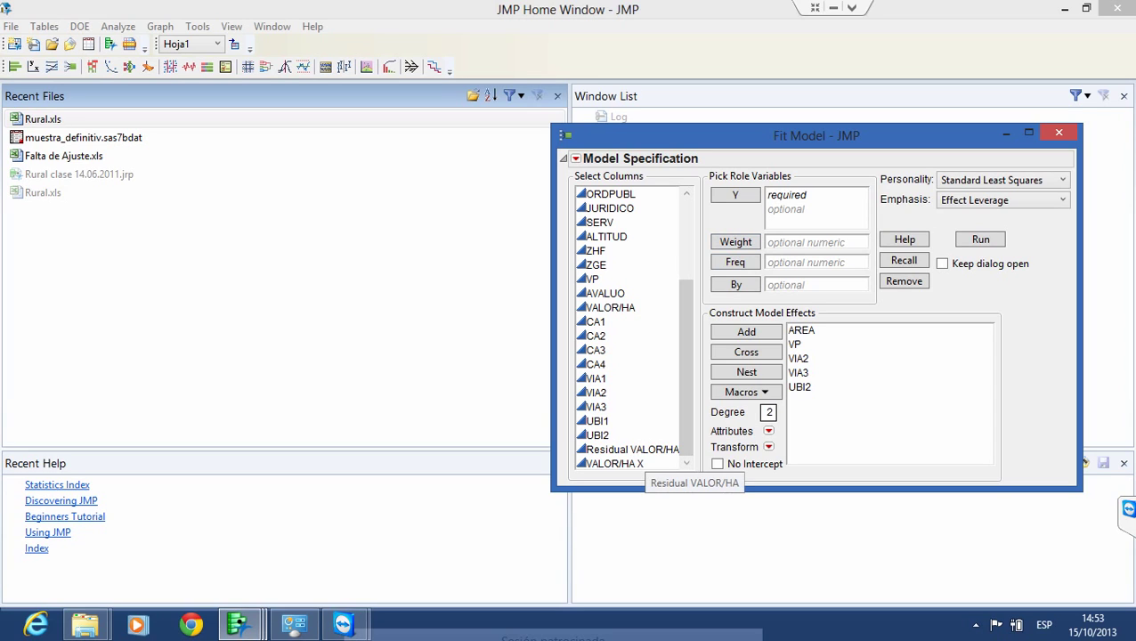
# Reassign VALOR/HA as the Y response and apply the Log transform to it
pyautogui.click(610, 307)
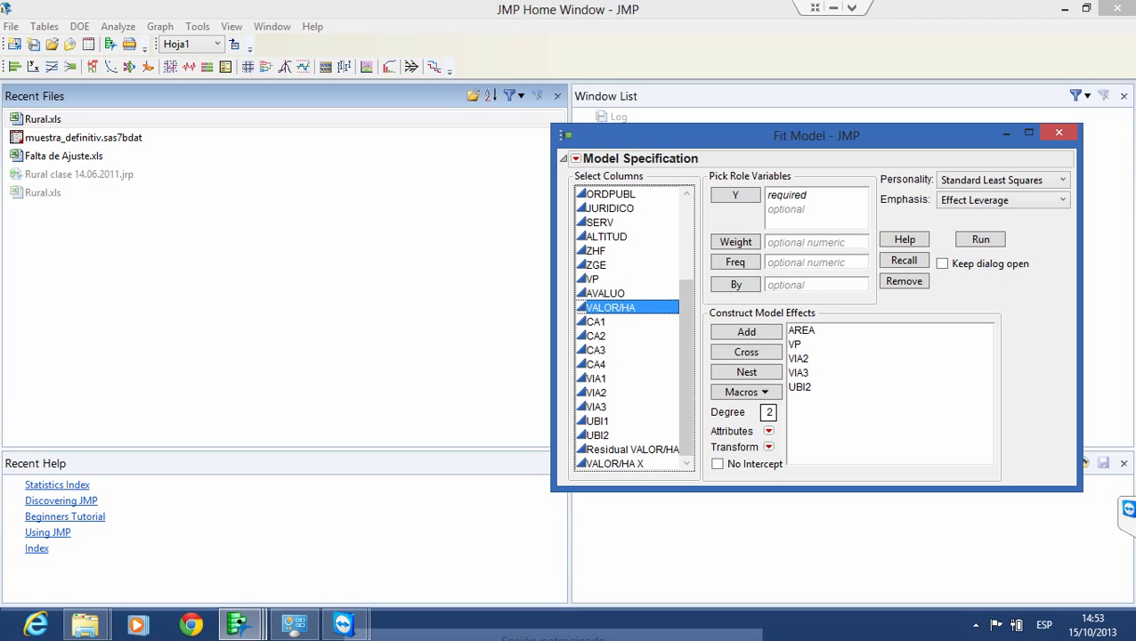
pyautogui.click(735, 194)
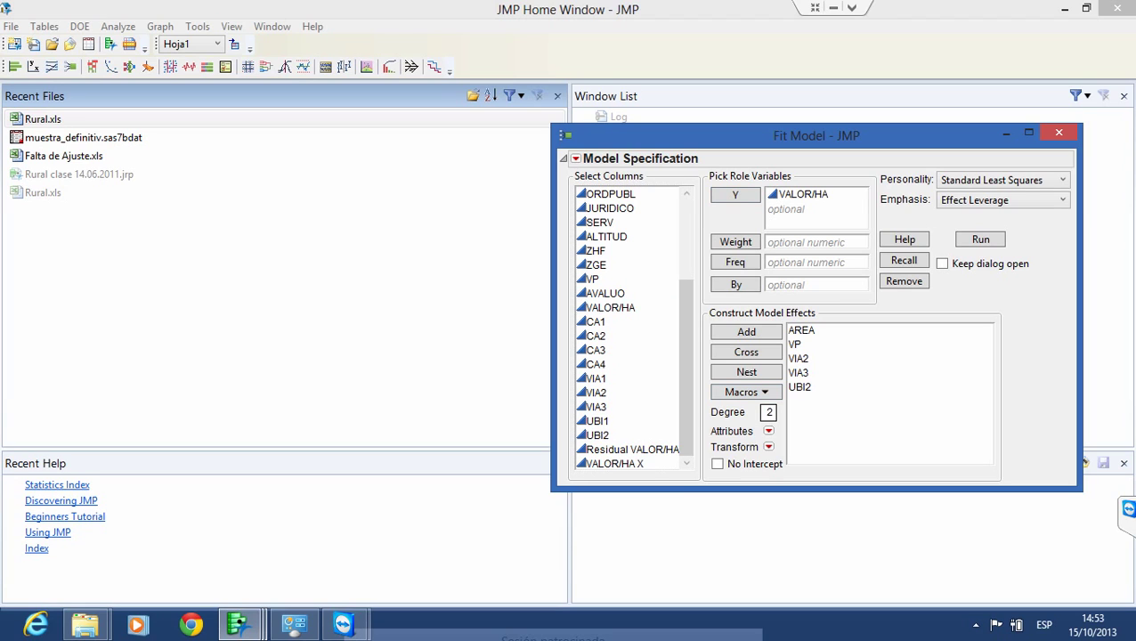
pyautogui.click(816, 209)
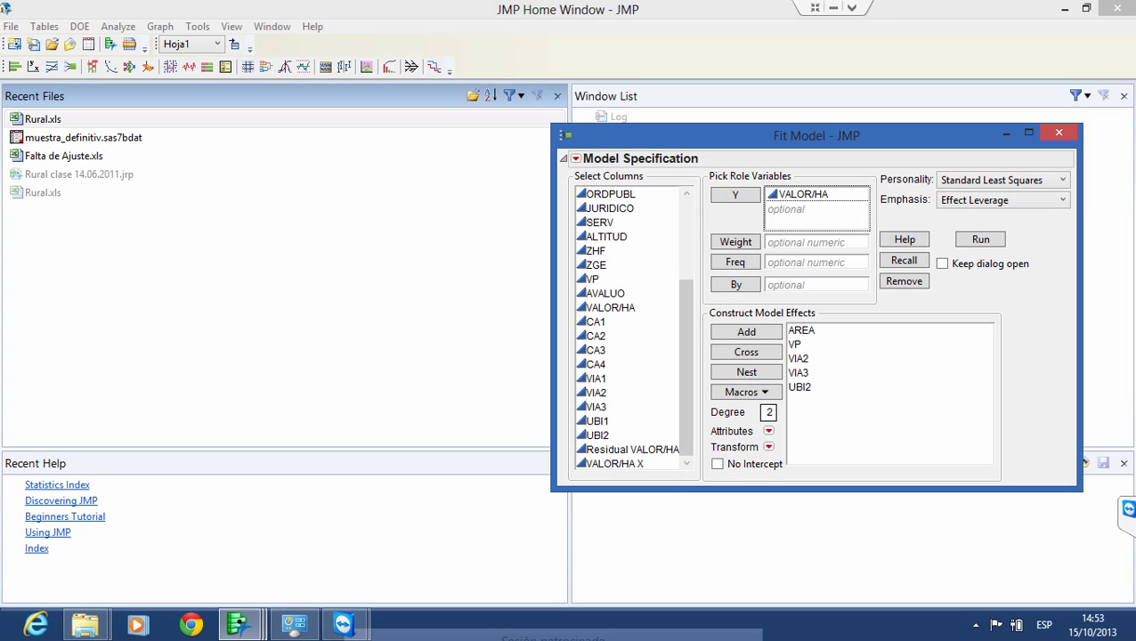
pyautogui.click(816, 194)
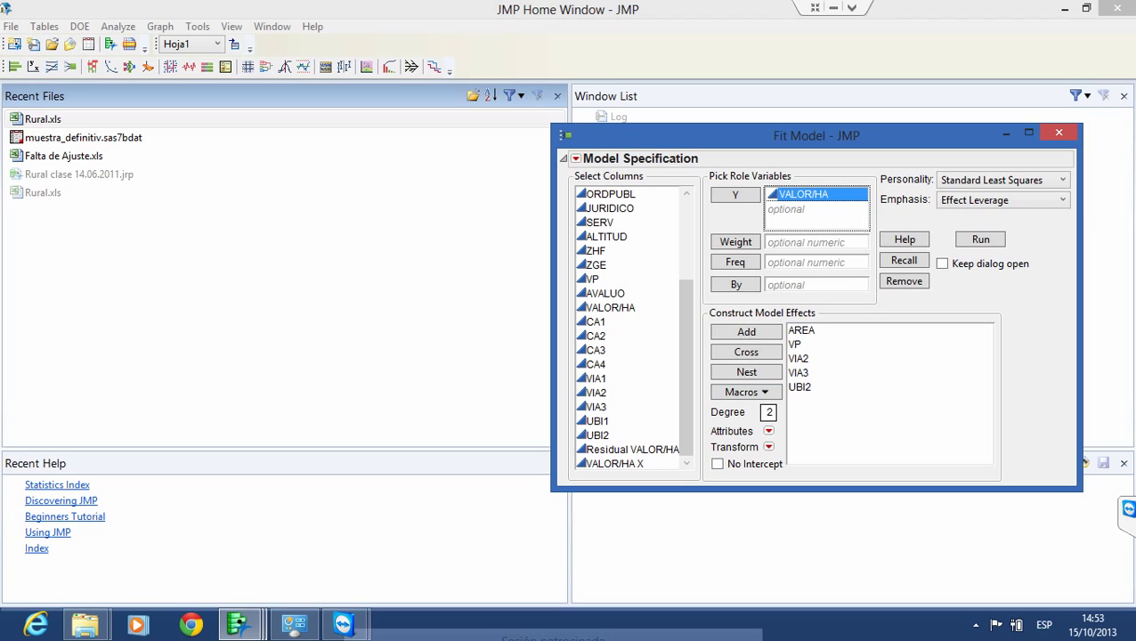
pyautogui.click(769, 446)
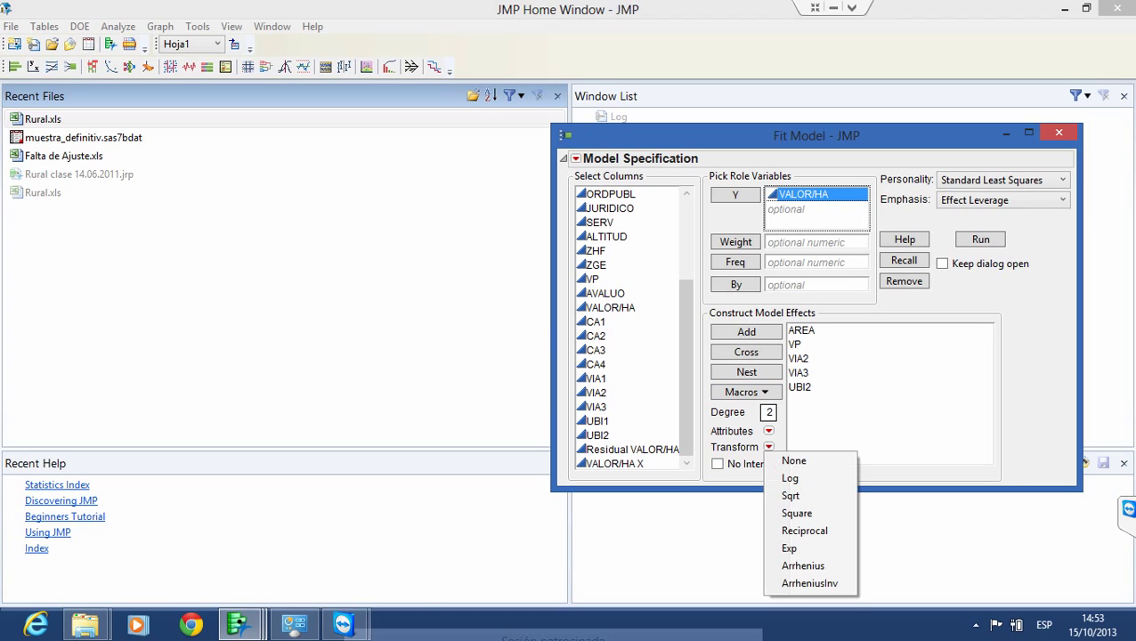
pyautogui.click(788, 477)
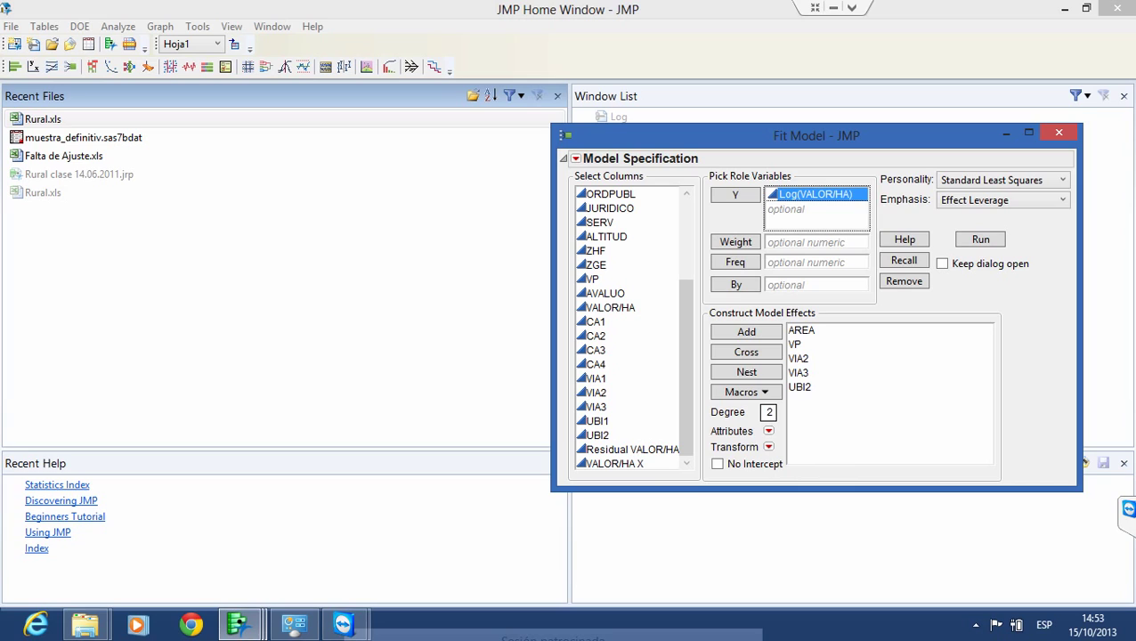
# Remove UBI2 from the model effects, keeping the Log(VALOR/HA) response, and run the least squares fit
pyautogui.click(799, 372)
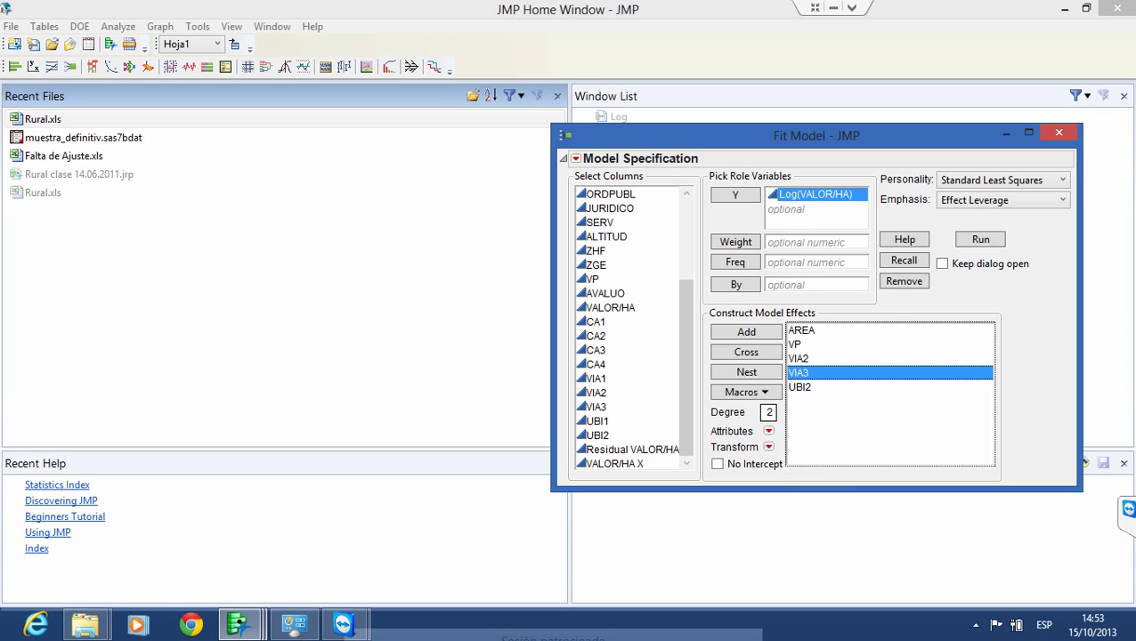
pyautogui.click(800, 386)
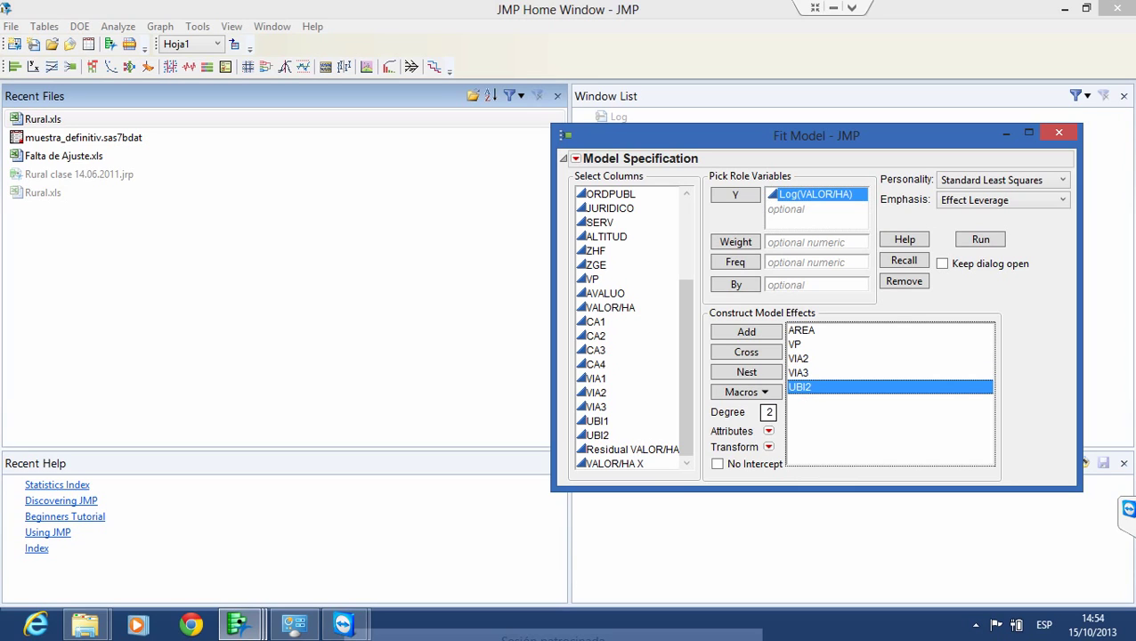
pyautogui.click(815, 194)
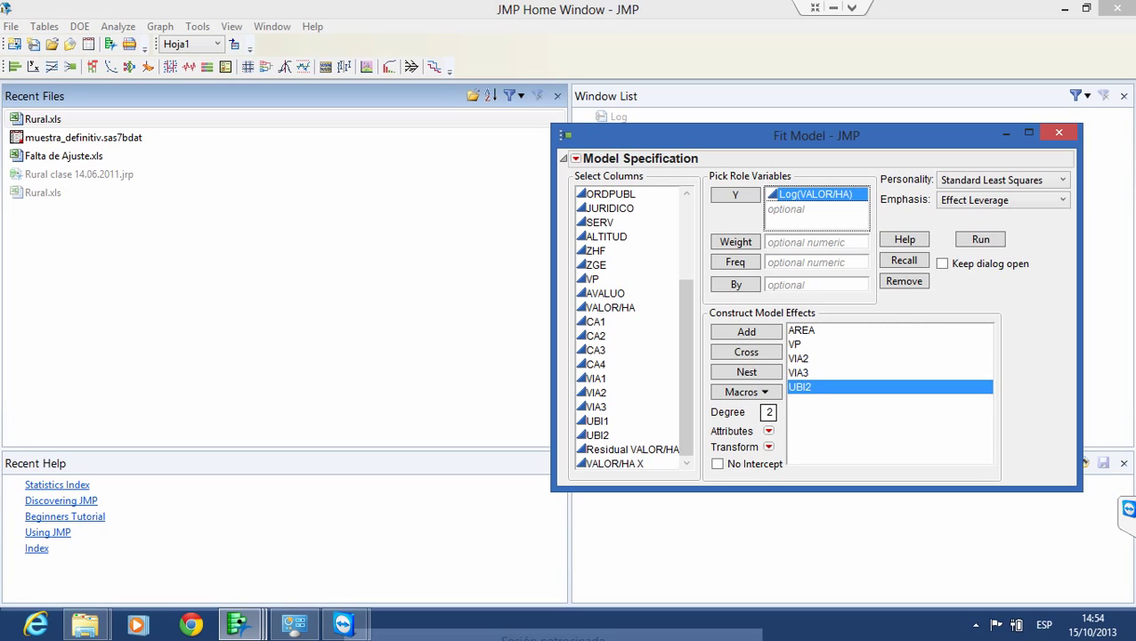
pyautogui.click(815, 194)
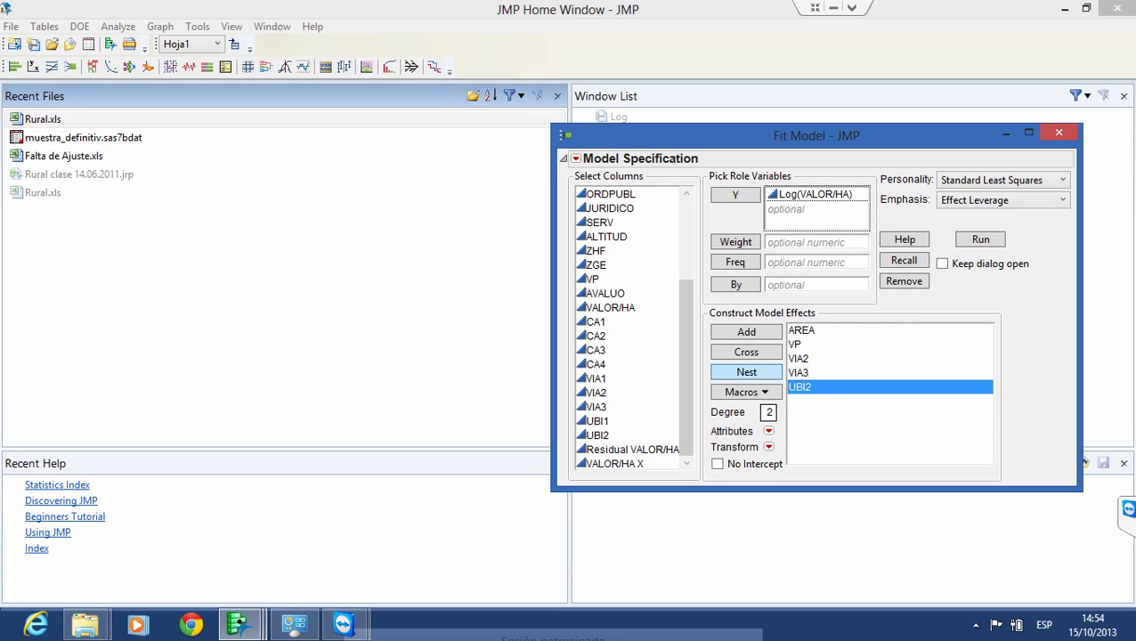
pyautogui.click(903, 281)
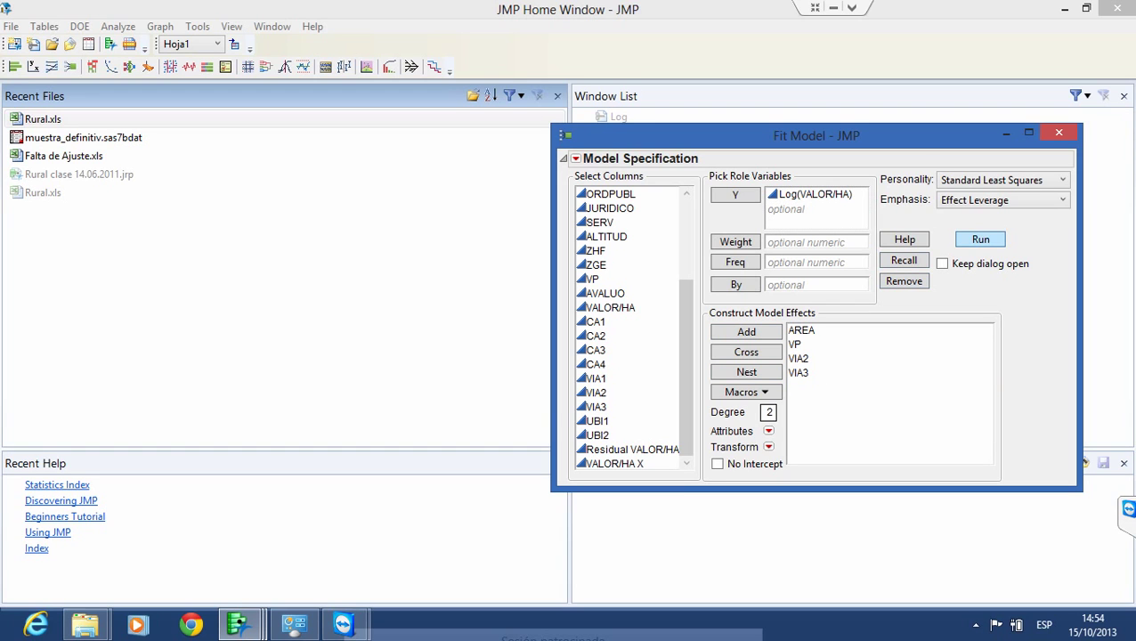
pyautogui.click(980, 238)
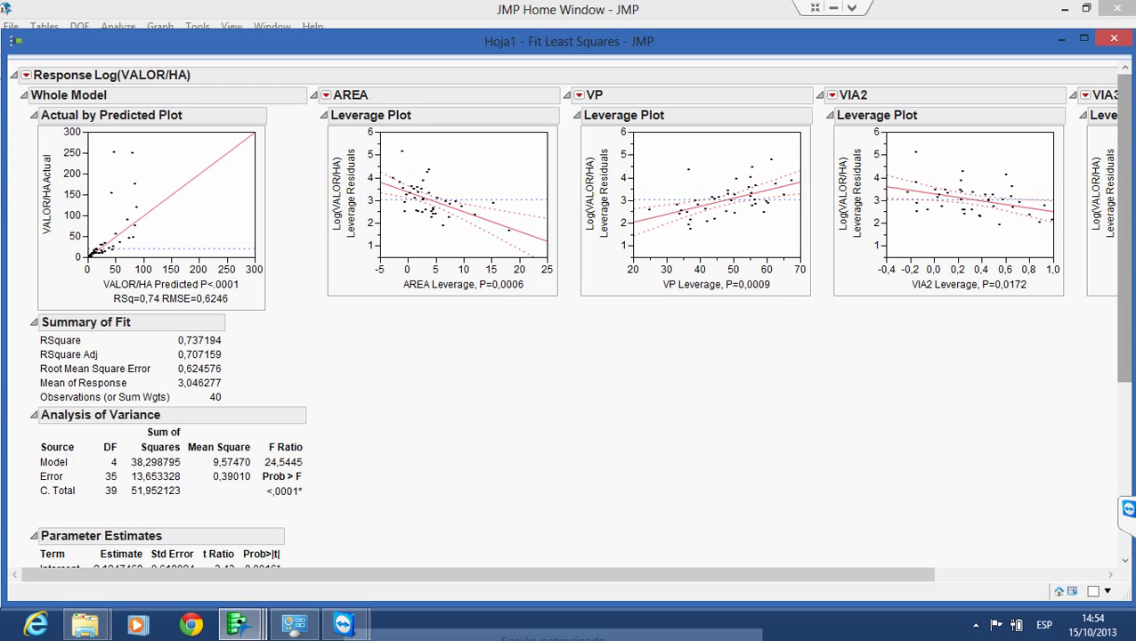
# Save the residuals of the Log(VALOR/HA) fit as a column and show that column in the Hoja1 data table
pyautogui.scroll(-5, 570, 321)
pyautogui.moveTo(1124, 356); pyautogui.dragTo(1124, 363)
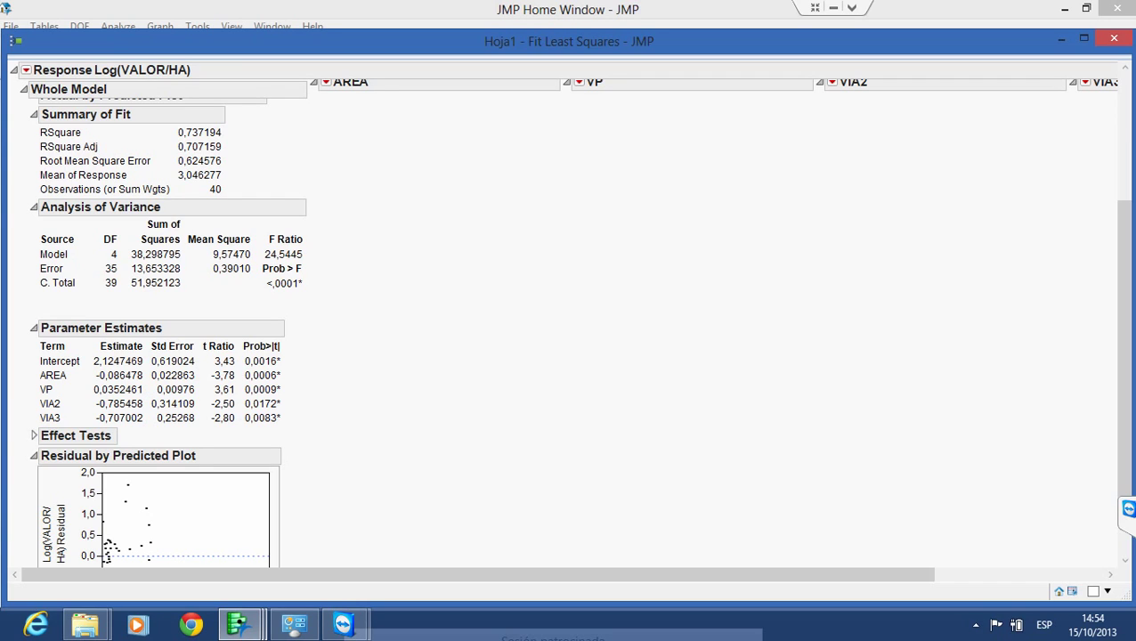
pyautogui.moveTo(1123, 349); pyautogui.dragTo(1123, 222)
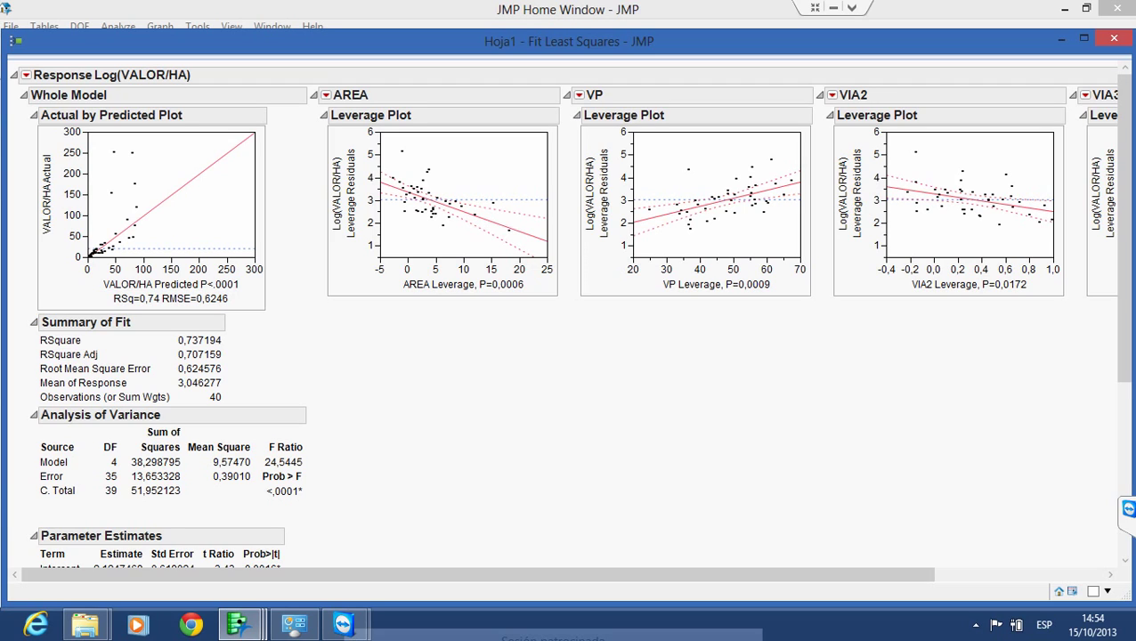
pyautogui.click(26, 75)
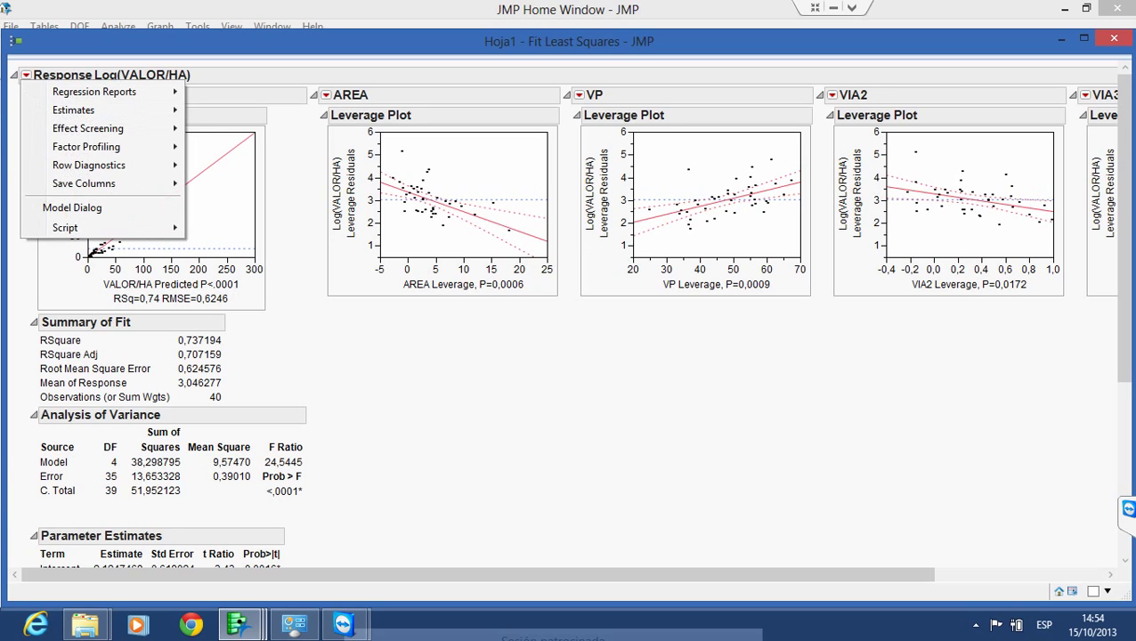
pyautogui.moveTo(107, 183)
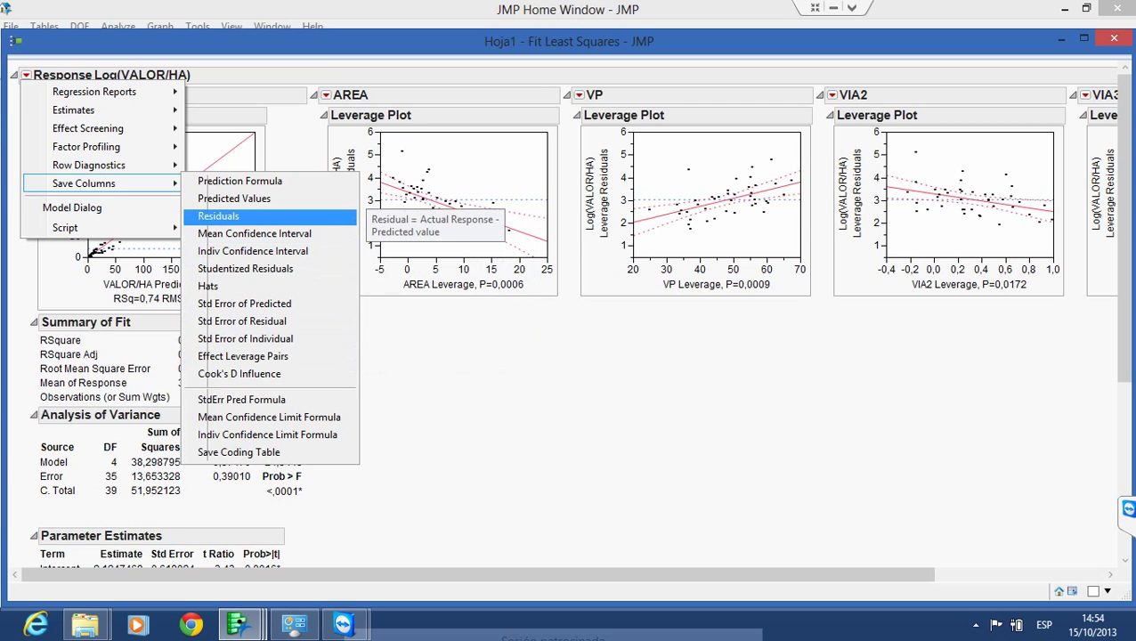
pyautogui.click(222, 216)
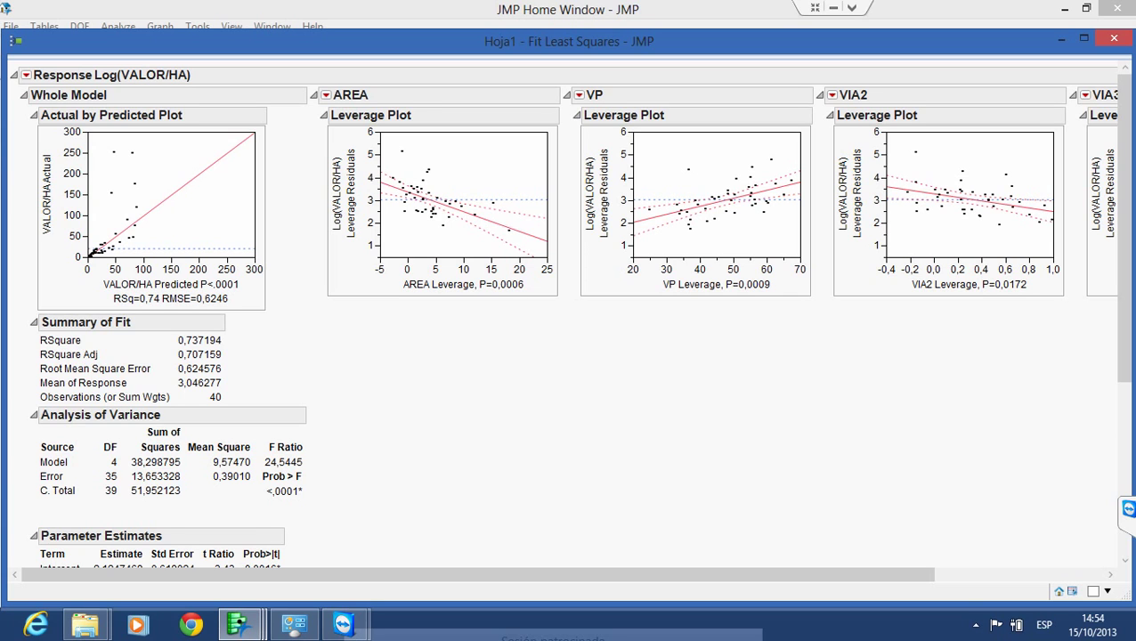
pyautogui.moveTo(237, 623)
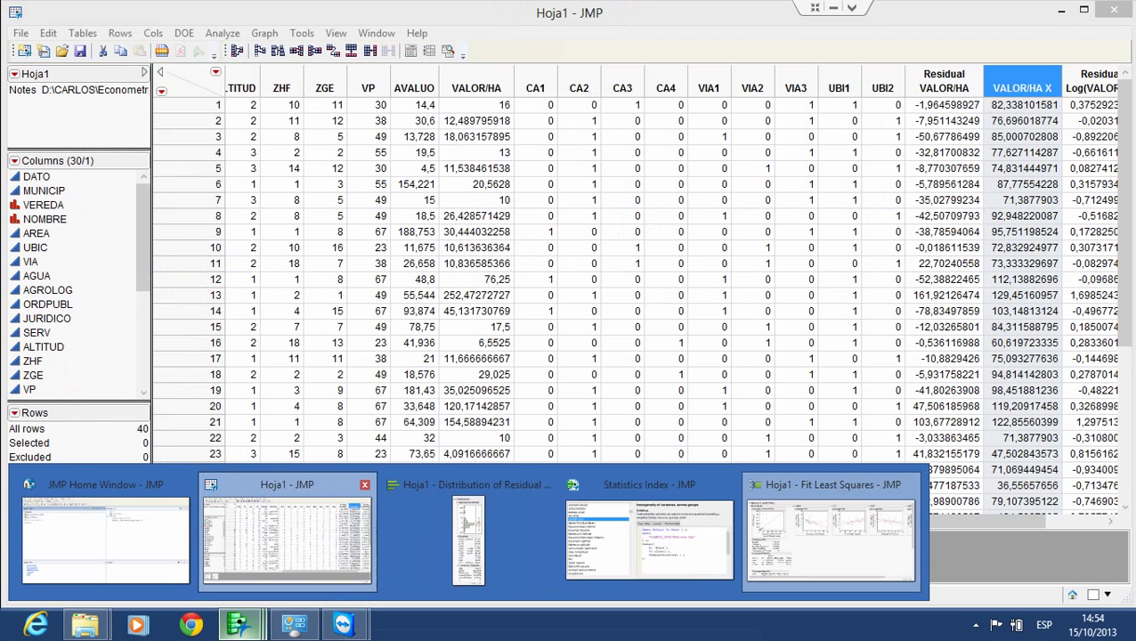
pyautogui.click(287, 534)
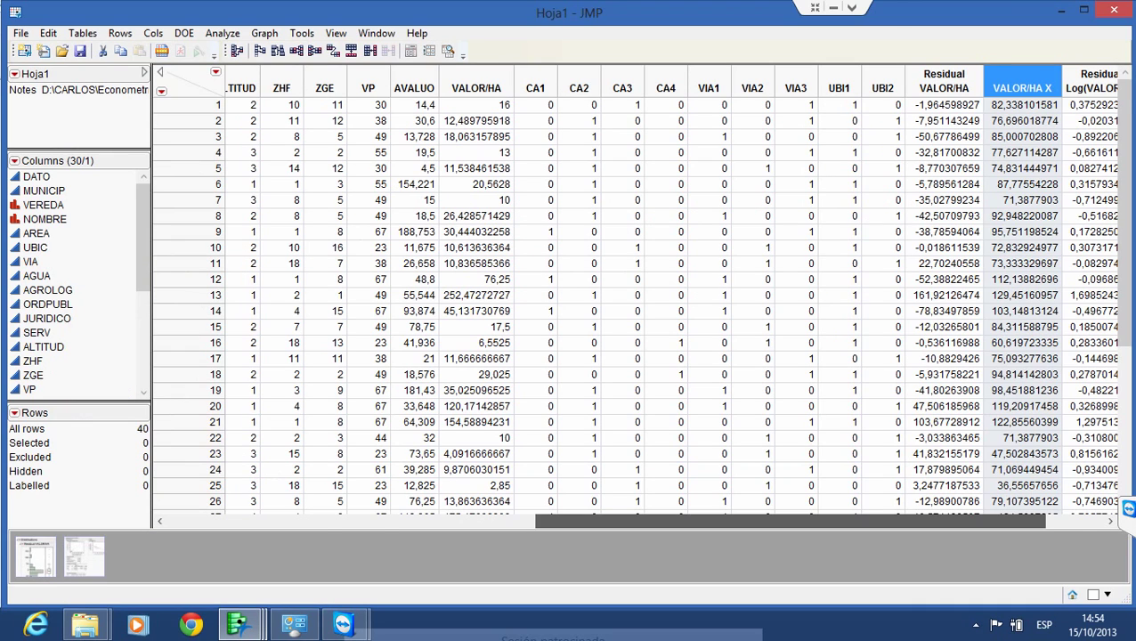
pyautogui.moveTo(789, 521); pyautogui.dragTo(848, 520)
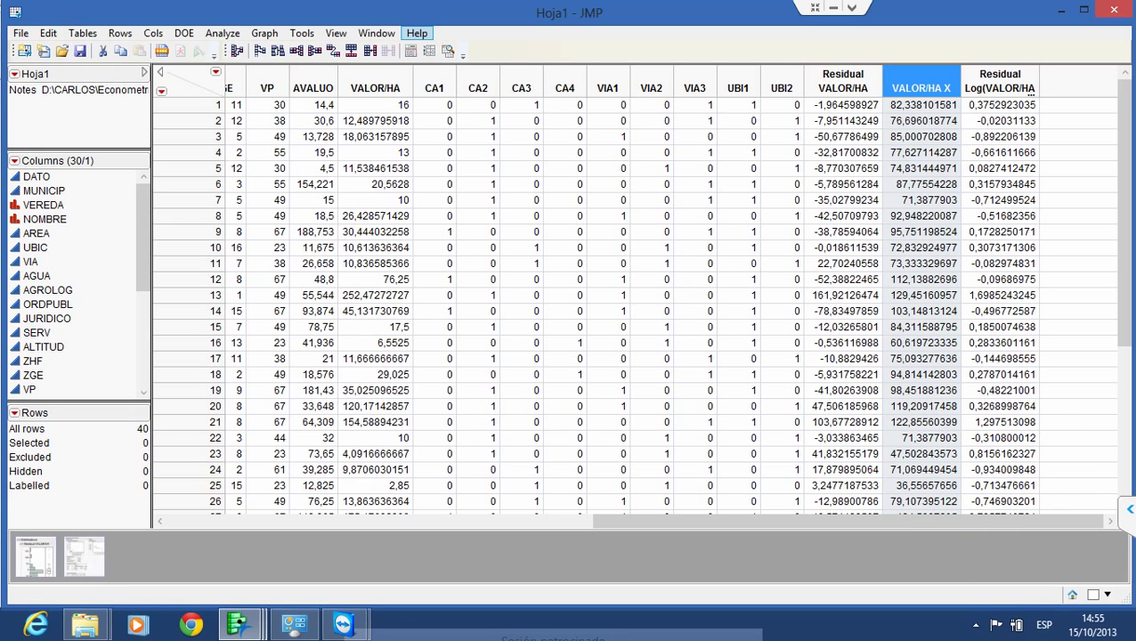
# Find goodness of fit in the Statistics Index and launch its Distribution analysis
pyautogui.click(416, 32)
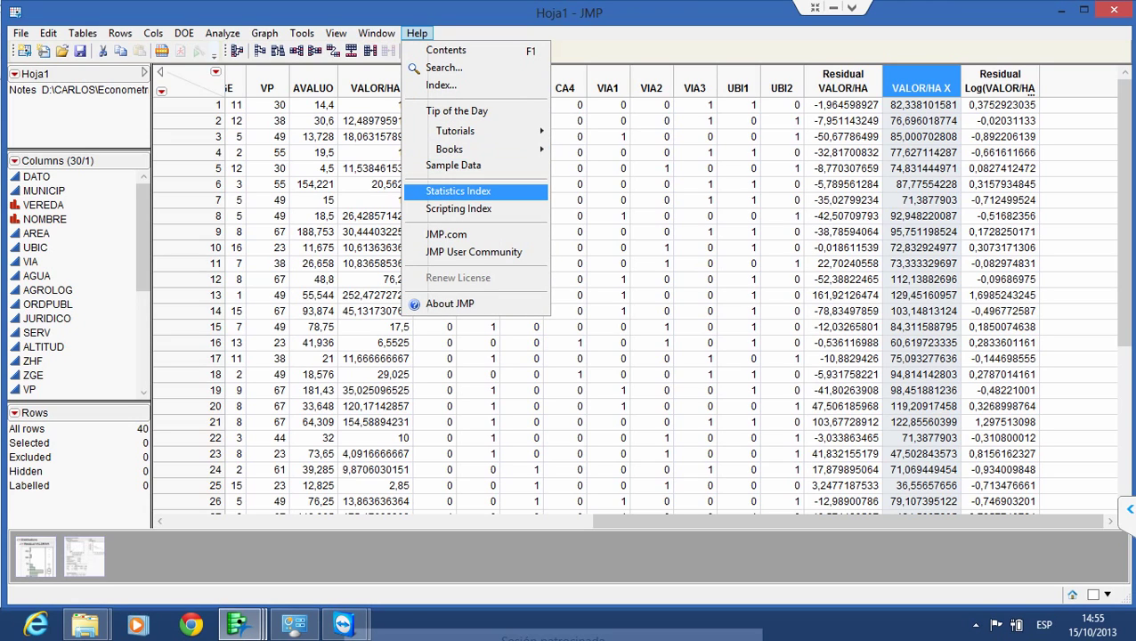
pyautogui.click(458, 190)
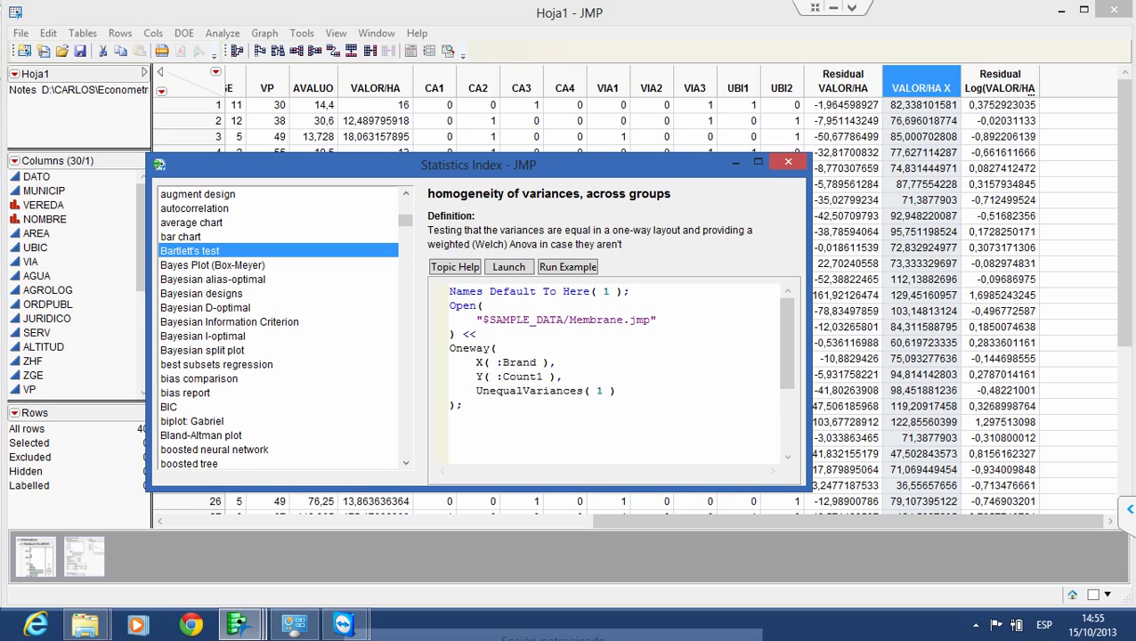
pyautogui.click(405, 258)
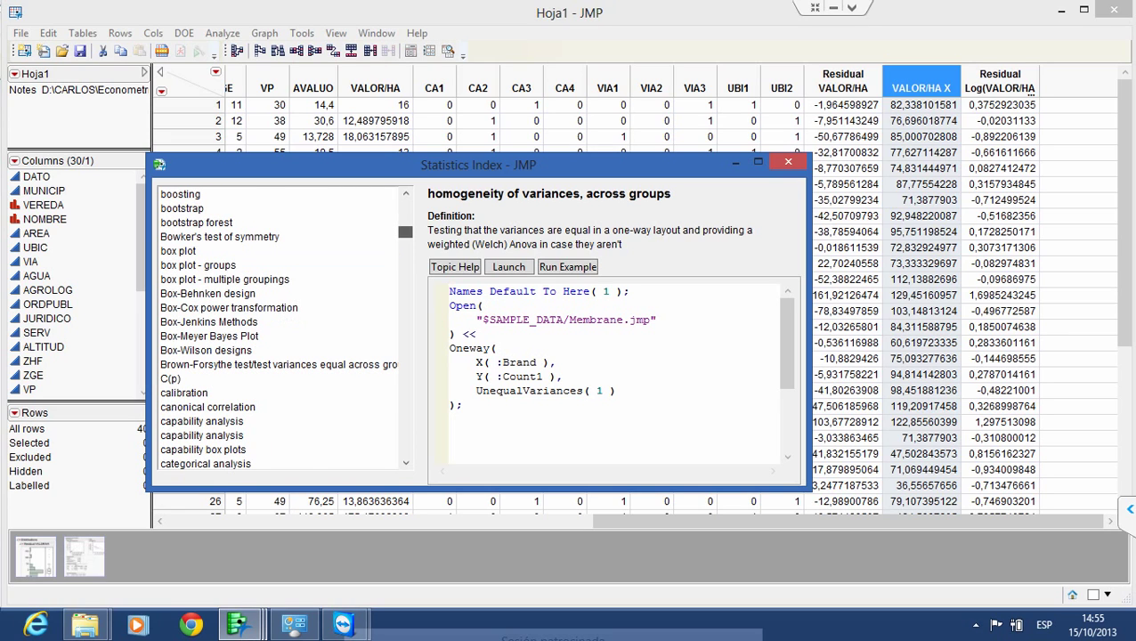
pyautogui.scroll(-15, 279, 328)
pyautogui.scroll(-10, 278, 329)
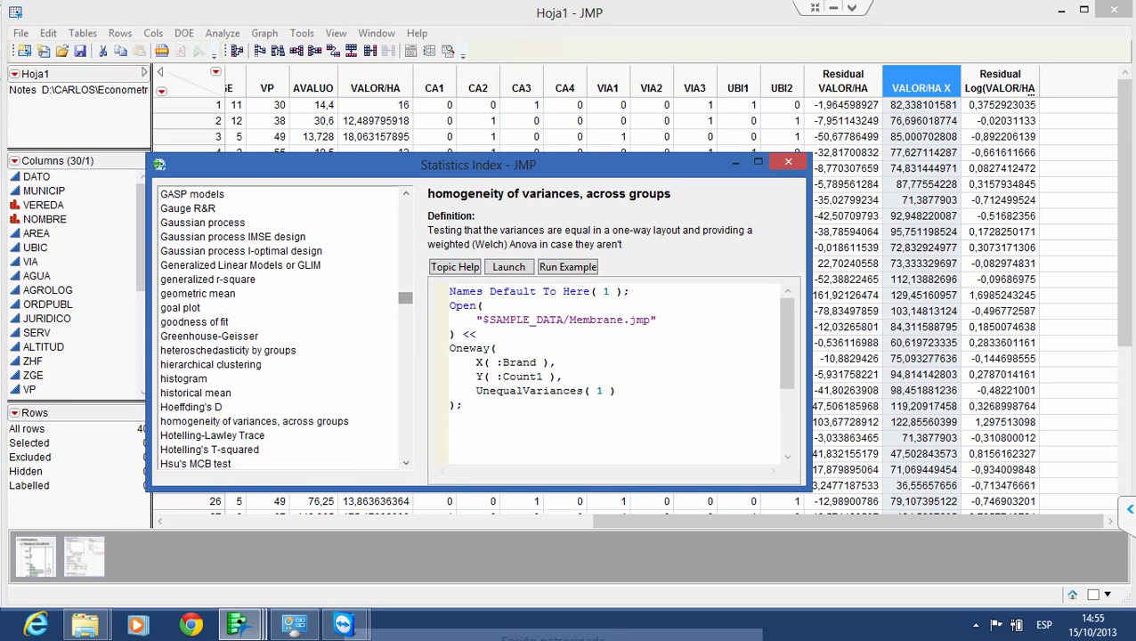
pyautogui.click(194, 321)
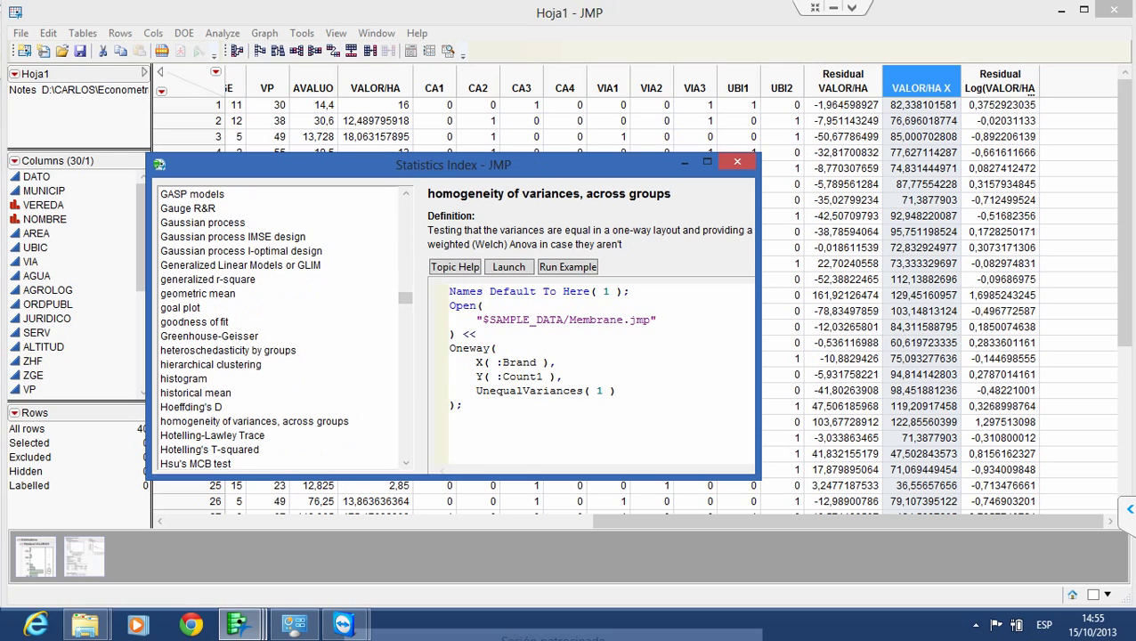
pyautogui.click(508, 253)
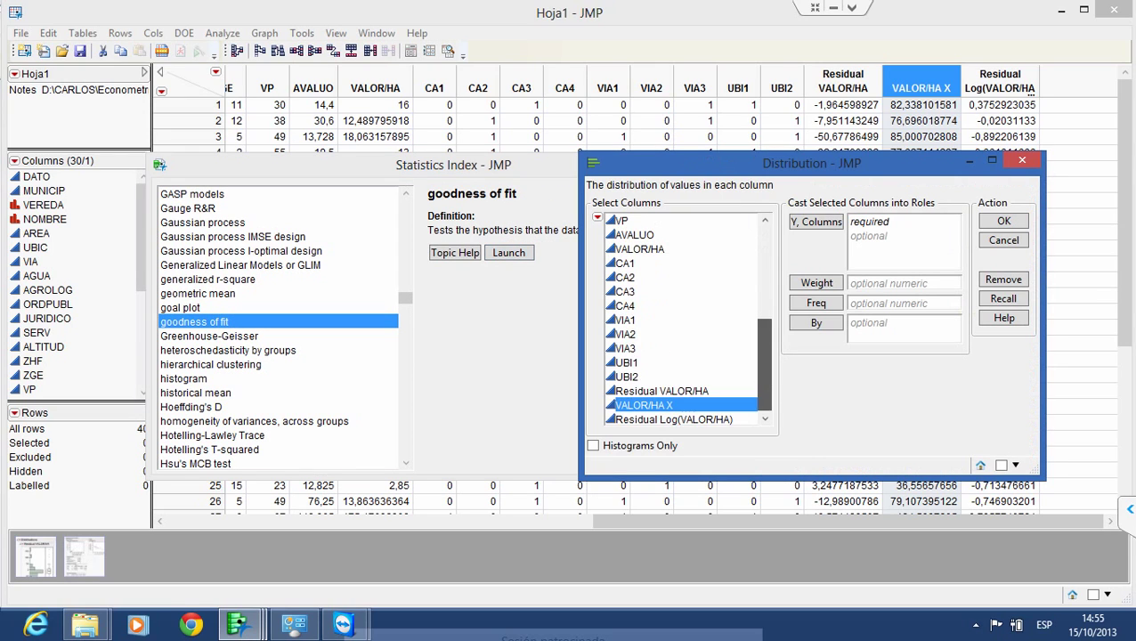
# Generate the distribution report with Residual Log(VALOR/HA) as the Y column
pyautogui.click(673, 419)
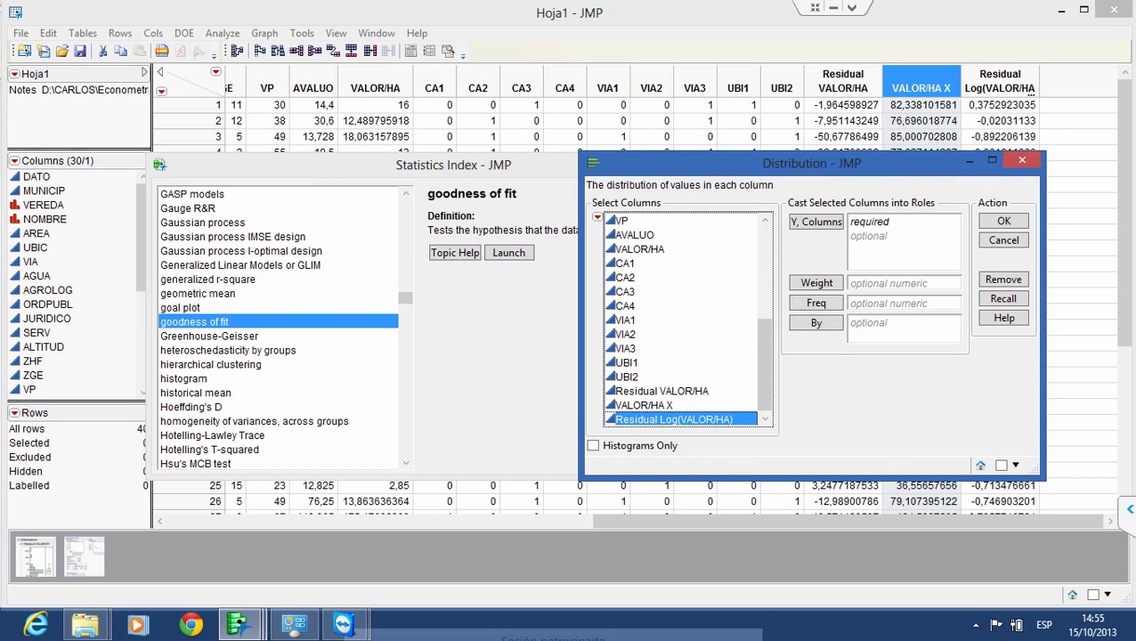
pyautogui.click(816, 222)
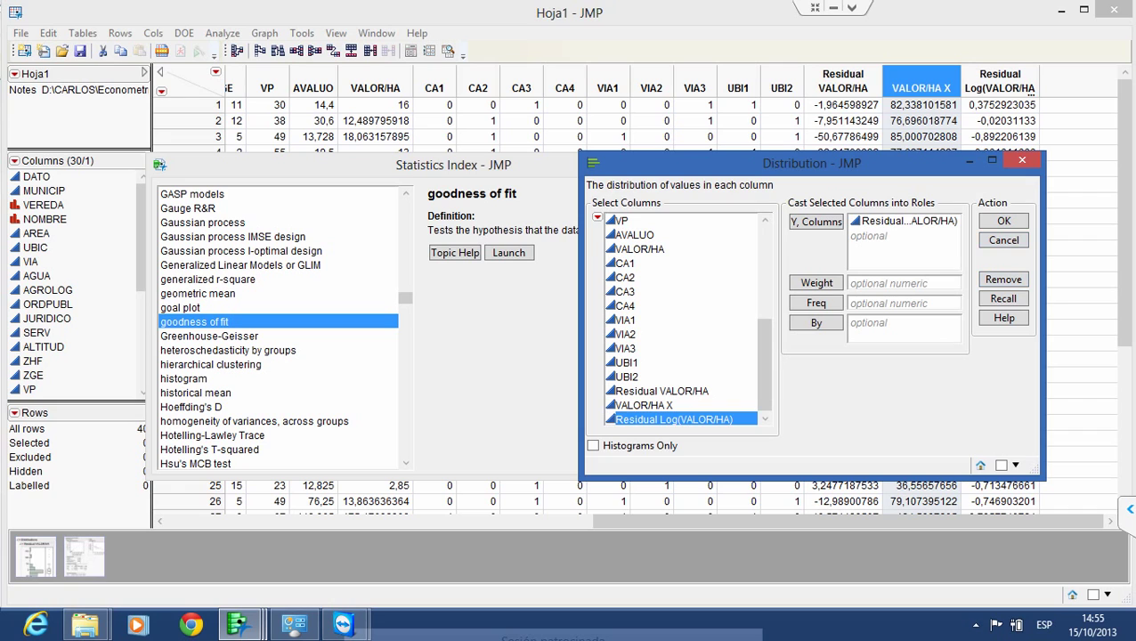
pyautogui.press('Return')
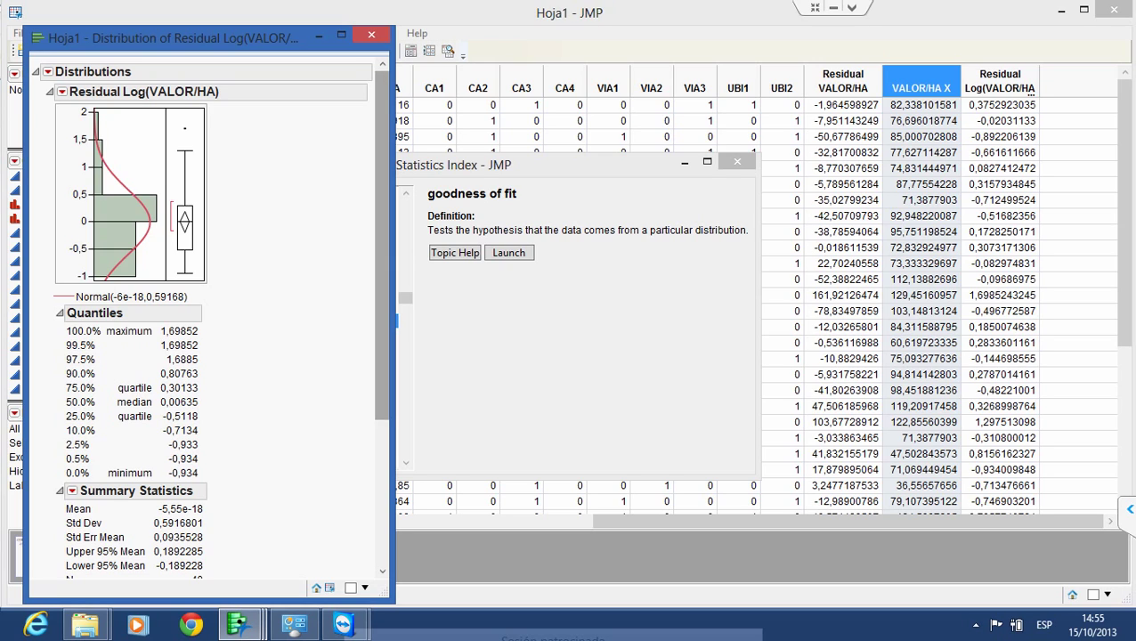
# Examine the fitted normal's parameter estimates and Shapiro-Wilk goodness-of-fit test in the residual distribution report
pyautogui.scroll(-5, 205, 311)
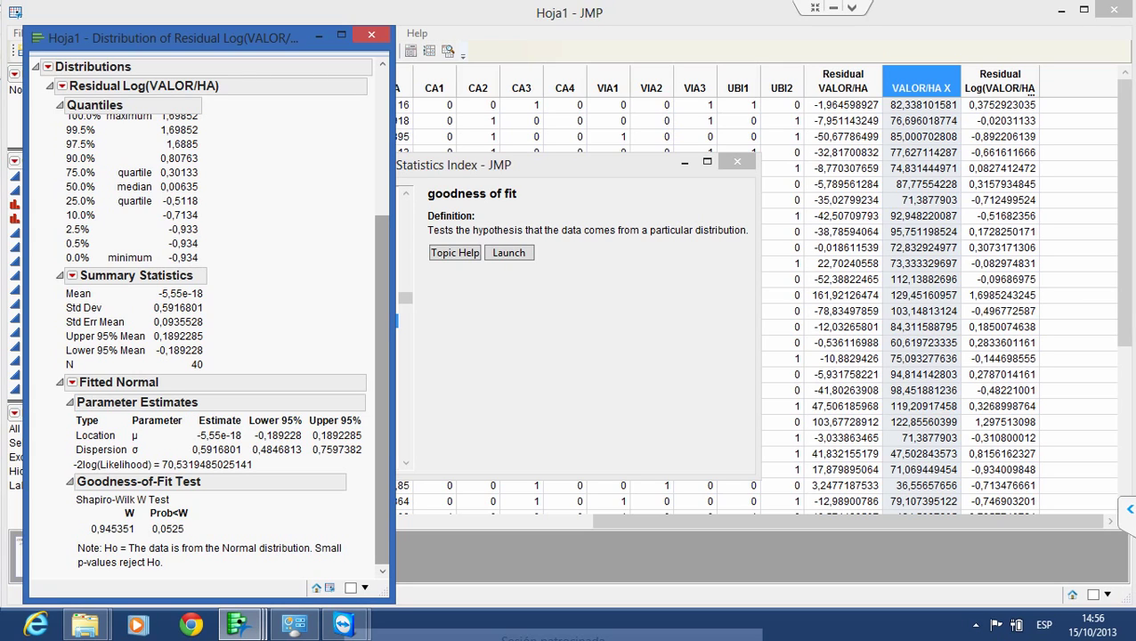
pyautogui.moveTo(382, 389); pyautogui.dragTo(382, 282)
pyautogui.scroll(2, 209, 321)
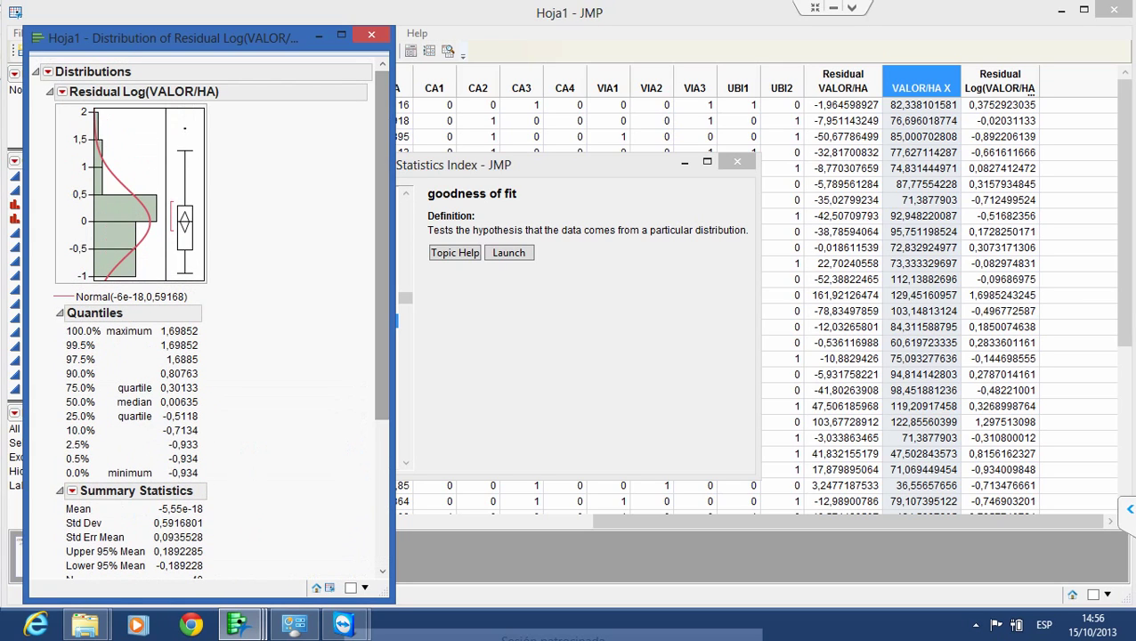
# Exclude the data row of the outlier shown above the residual box plot, closing the distribution report
pyautogui.click(184, 128)
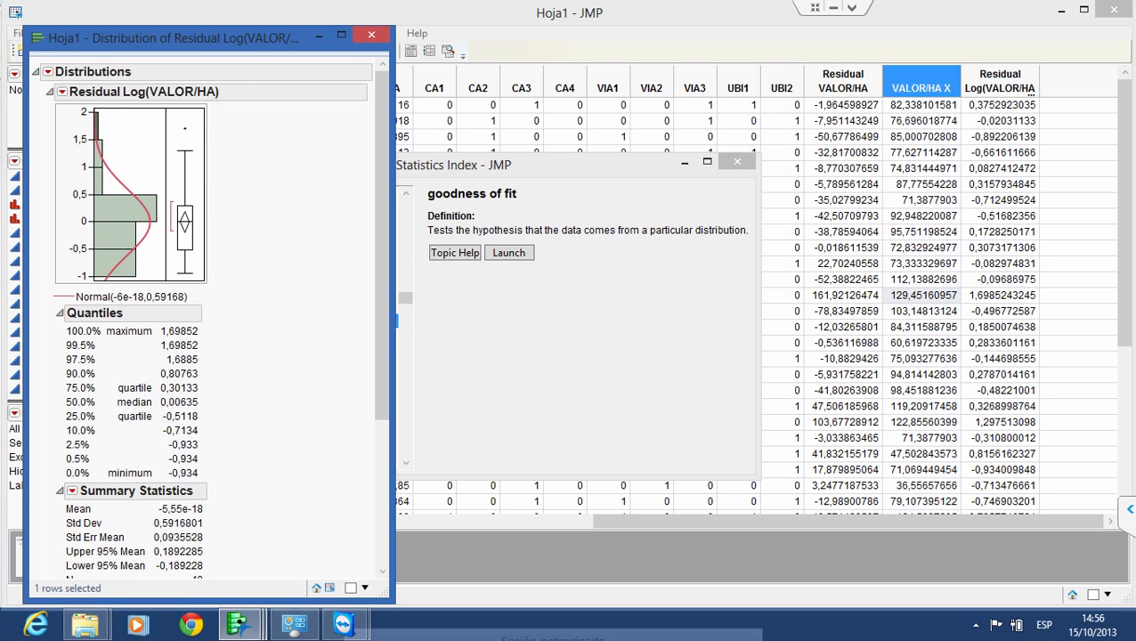
pyautogui.hotkey('alt', 'Tab')
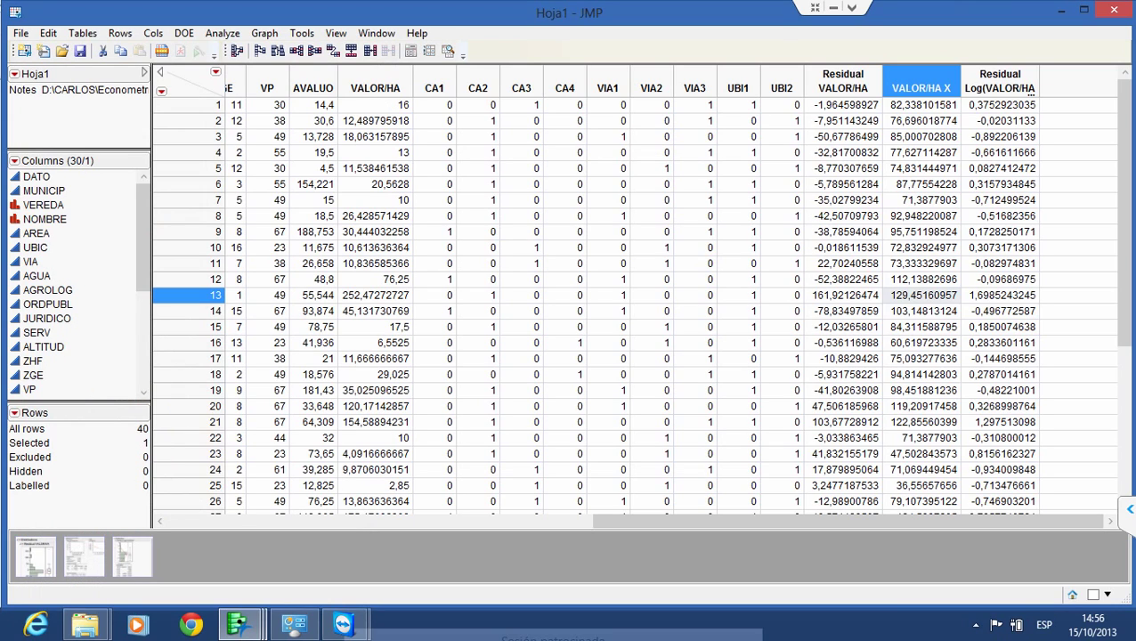
pyautogui.moveTo(344, 623)
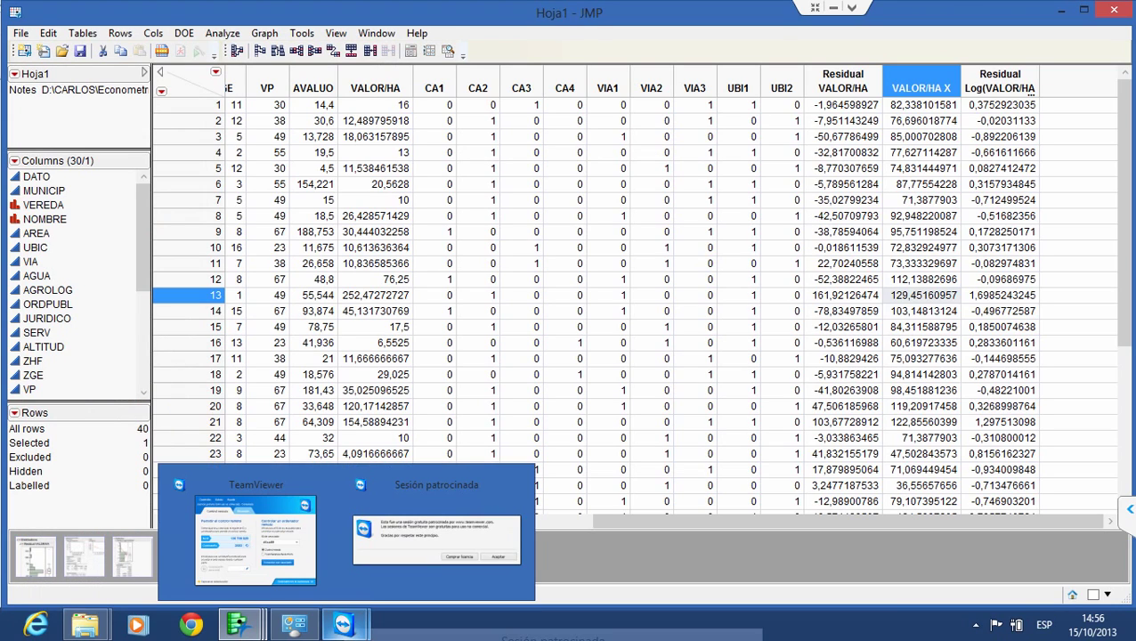
pyautogui.moveTo(238, 623)
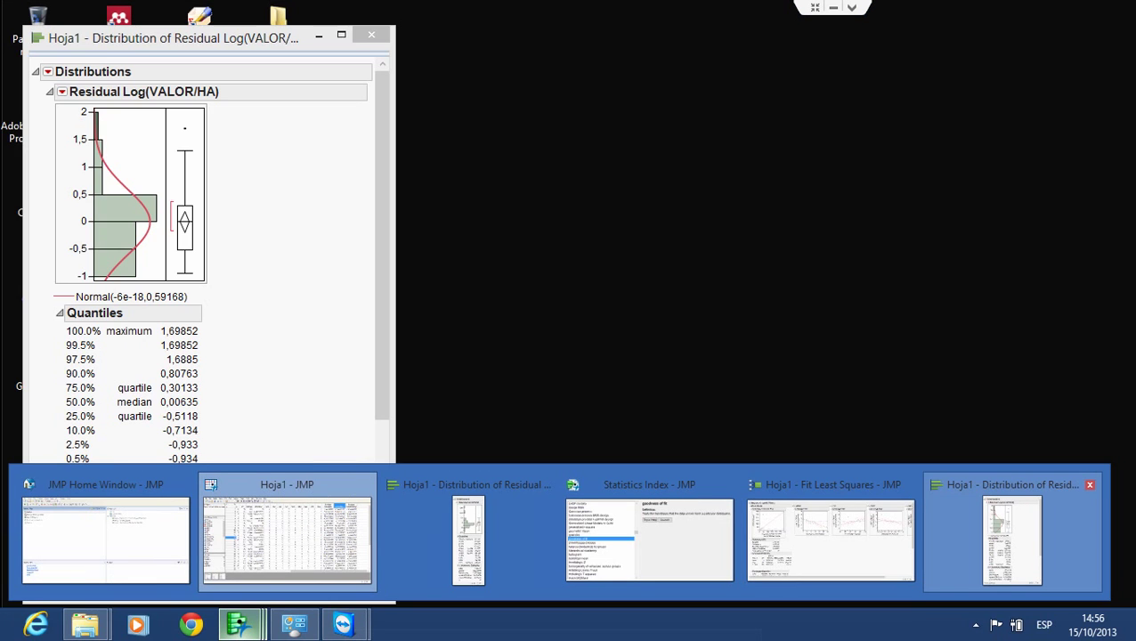
pyautogui.click(1012, 534)
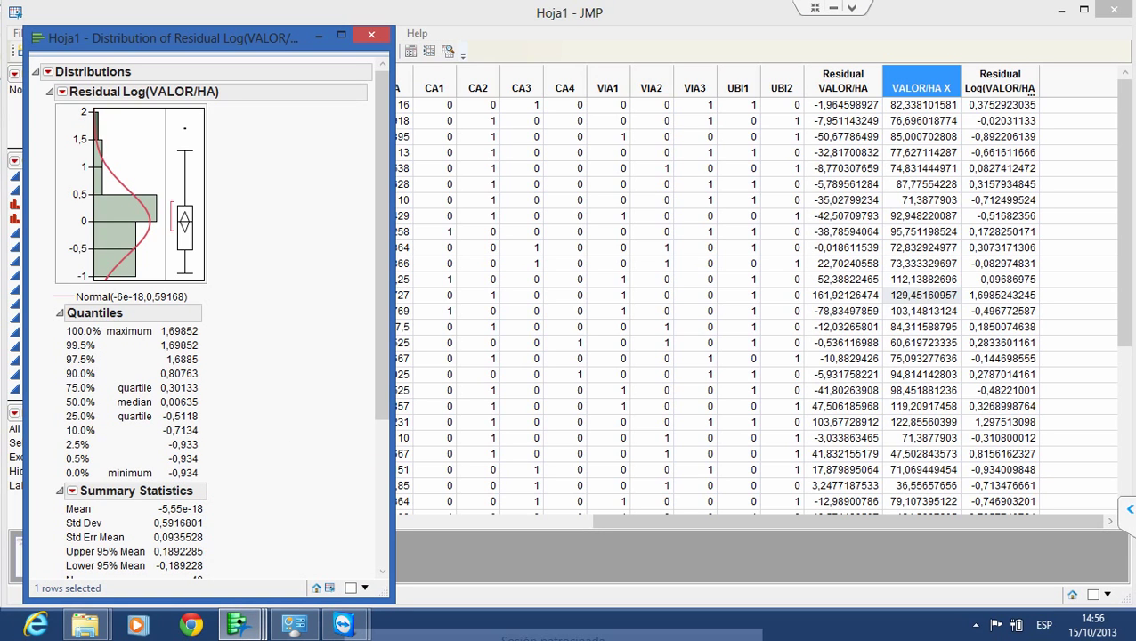
pyautogui.click(371, 35)
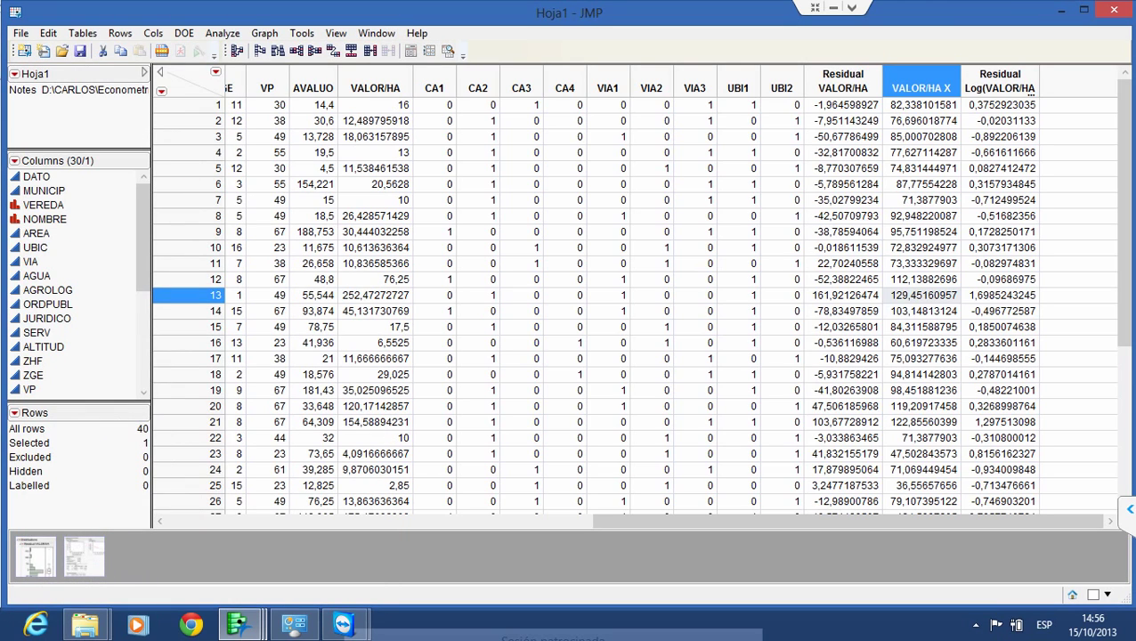
pyautogui.rightClick(189, 301)
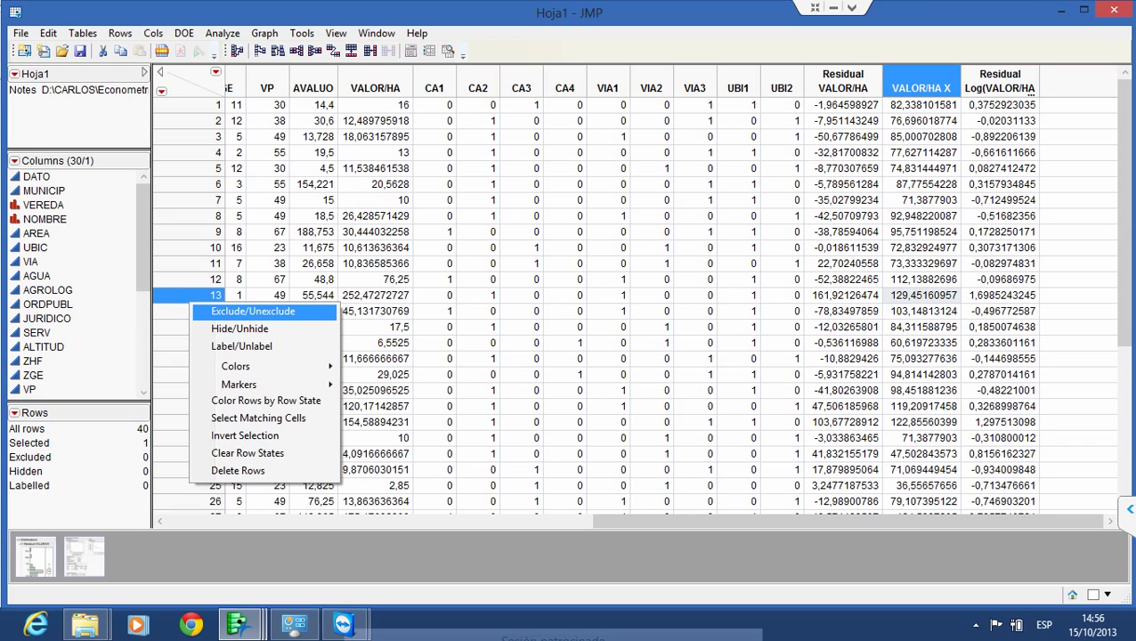
pyautogui.click(253, 310)
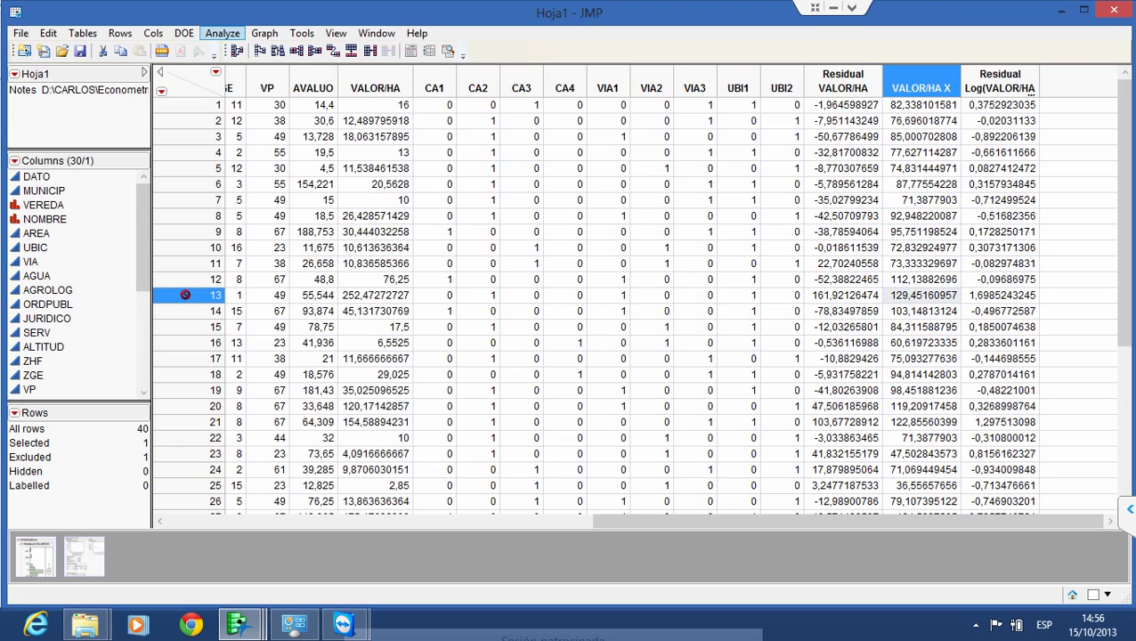
# Start a new Fit Model specification with VALOR/HA as the Y response and apply the Log transform to it
pyautogui.click(221, 32)
pyautogui.click(244, 103)
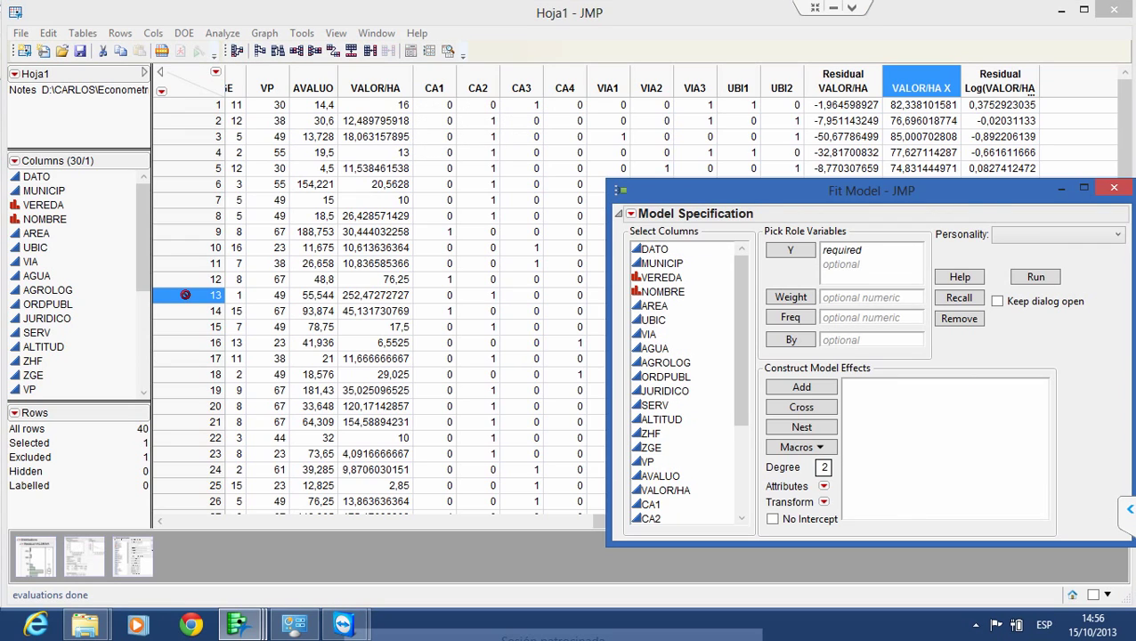
pyautogui.moveTo(801, 190); pyautogui.dragTo(523, 128)
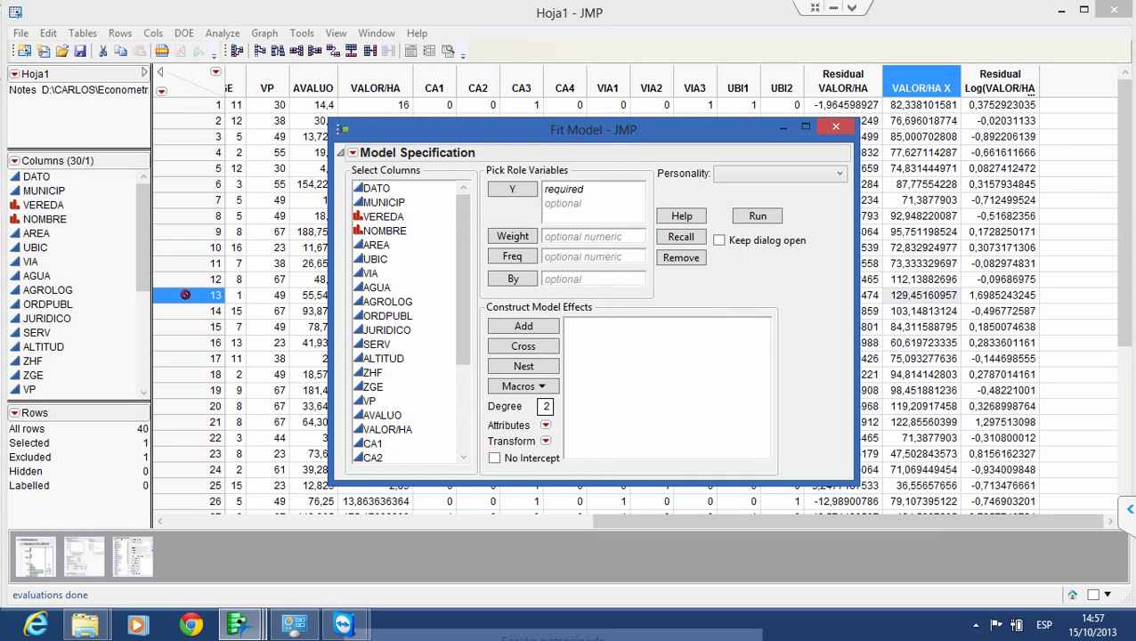
pyautogui.click(383, 415)
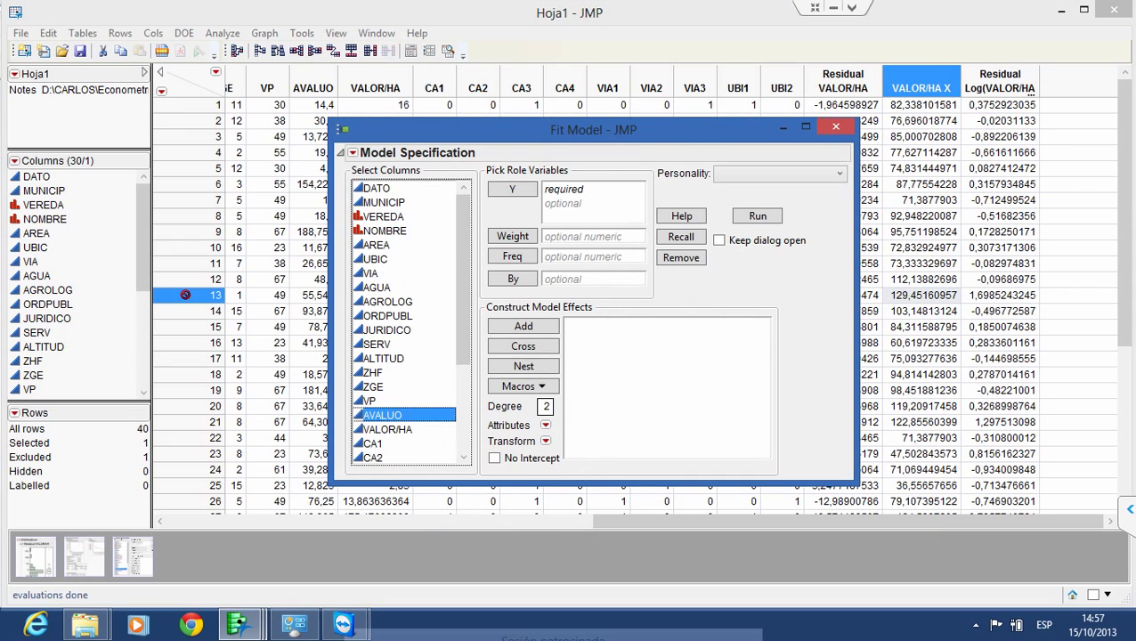
pyautogui.click(387, 429)
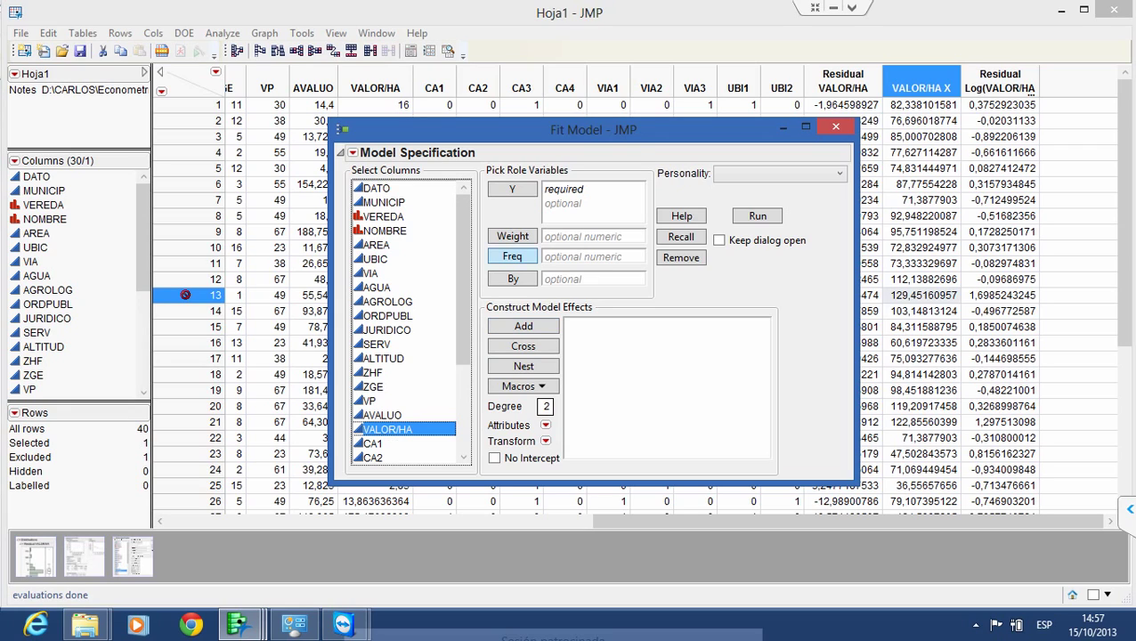
pyautogui.click(512, 189)
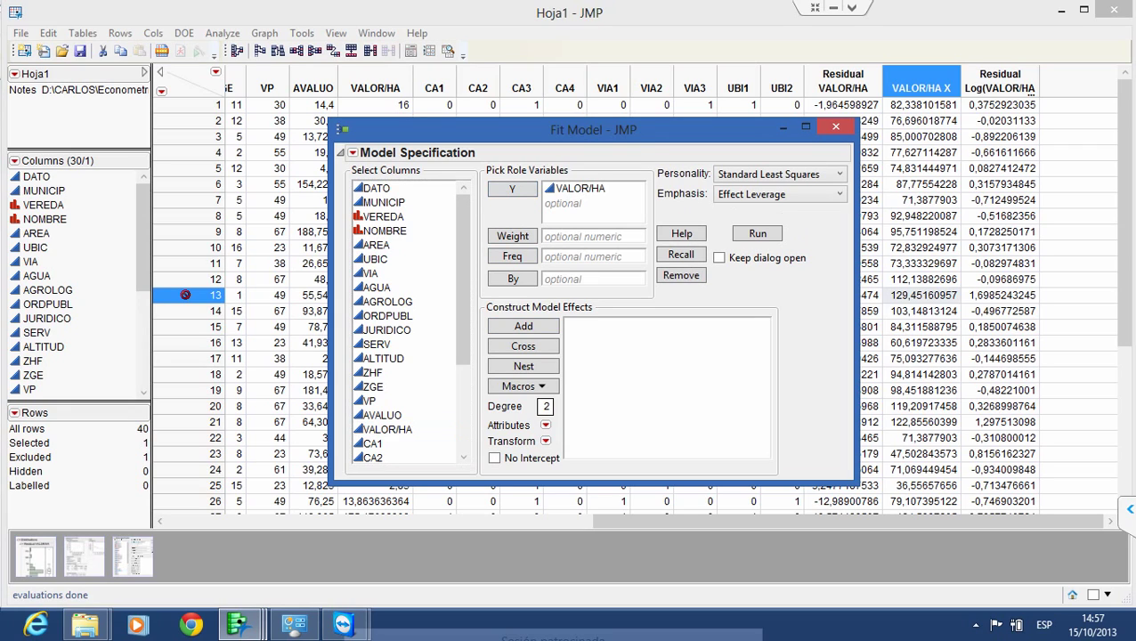
pyautogui.click(580, 188)
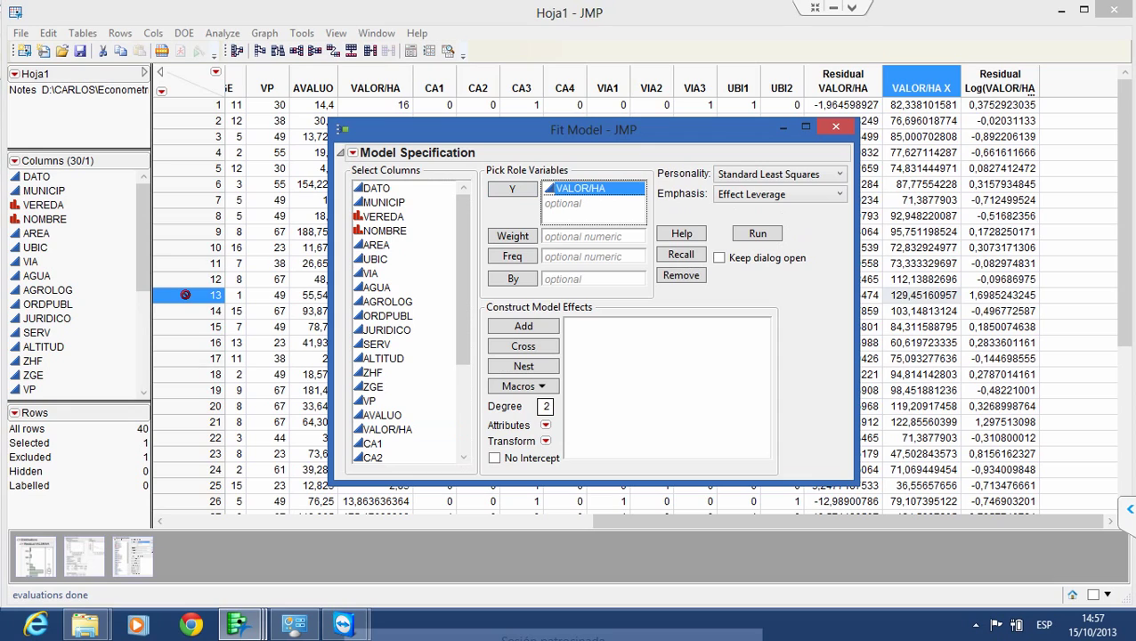
pyautogui.click(545, 441)
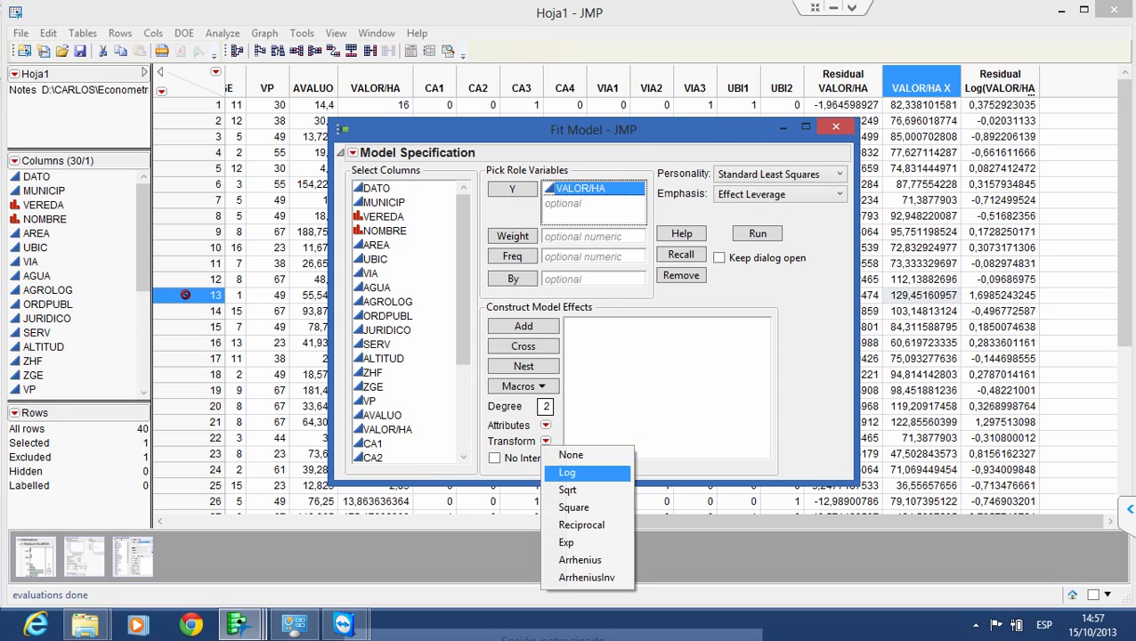
pyautogui.press('Return')
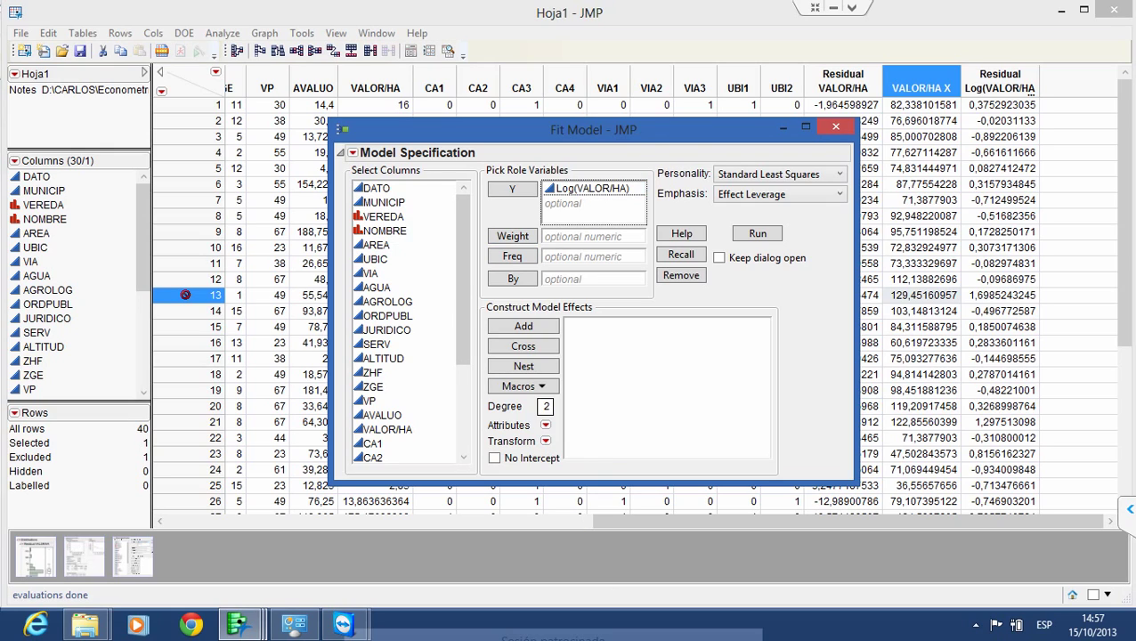
# Add AREA, VP, VIA1 and VIA2 as the model effects for the Log(VALOR/HA) response
pyautogui.click(402, 245)
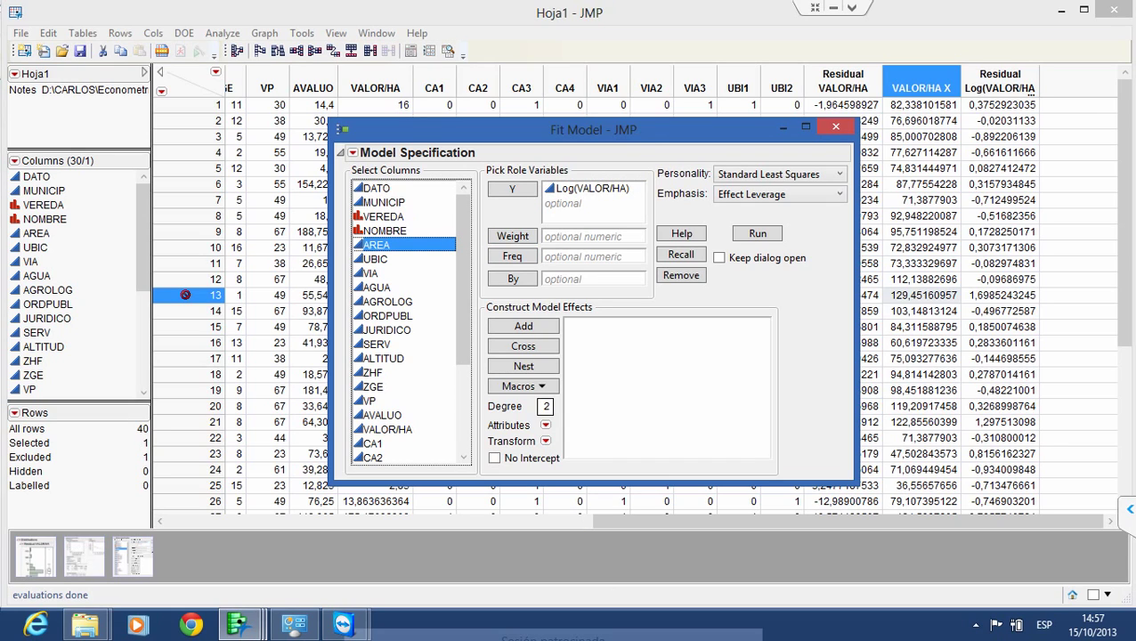
pyautogui.keyDown('ctrl'); pyautogui.click(402, 400); pyautogui.keyUp('ctrl')
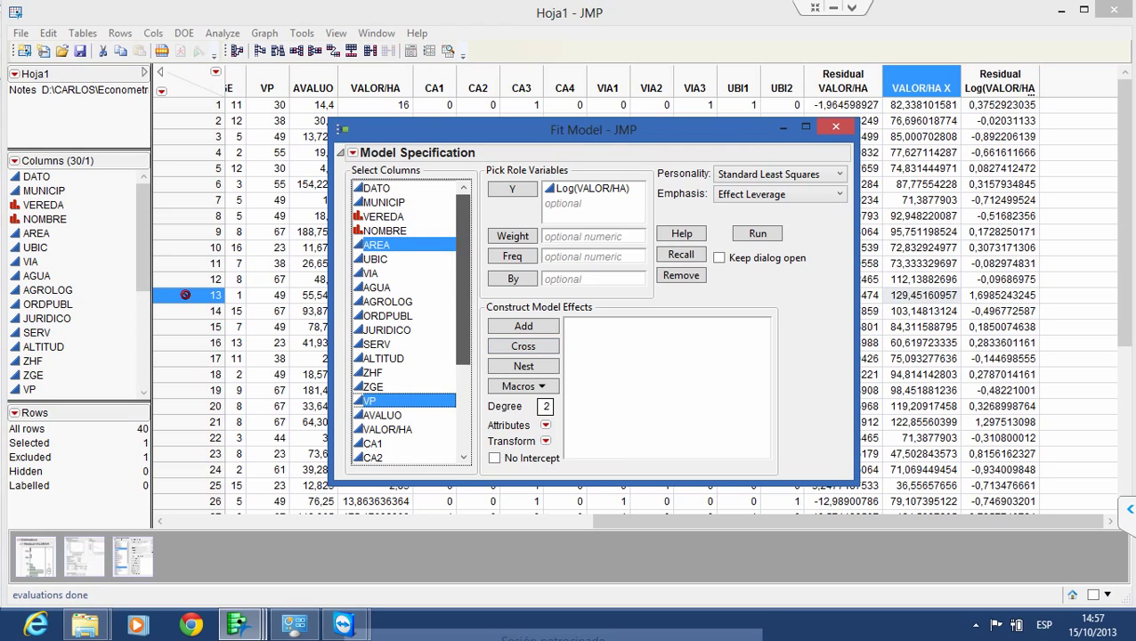
pyautogui.moveTo(462, 277); pyautogui.dragTo(462, 364)
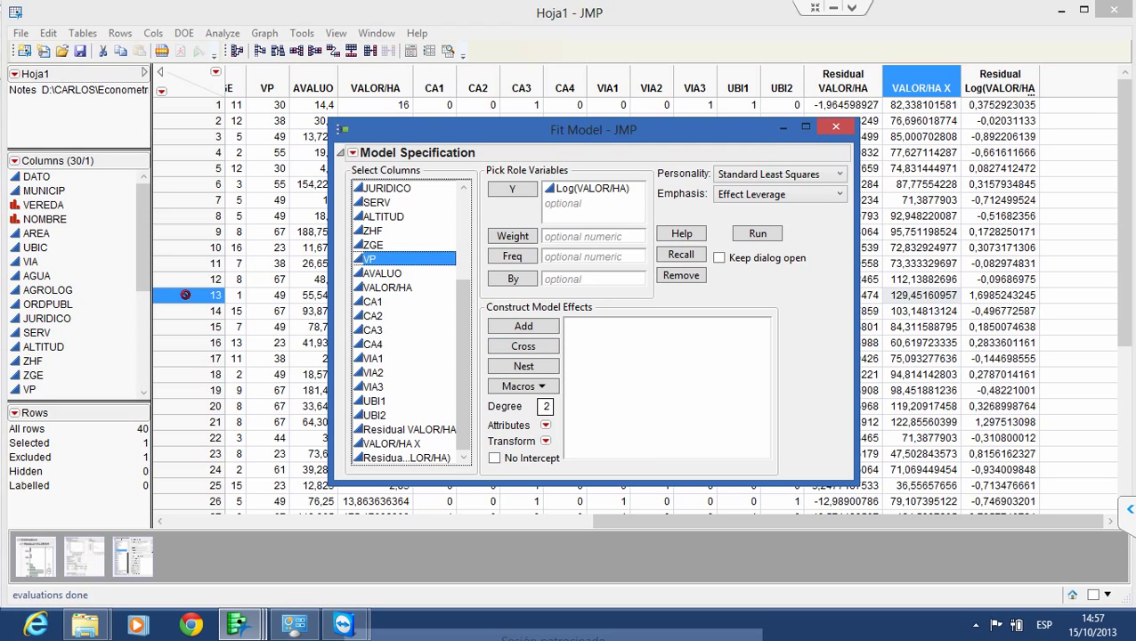
pyautogui.keyDown('ctrl'); pyautogui.click(402, 315); pyautogui.keyUp('ctrl')
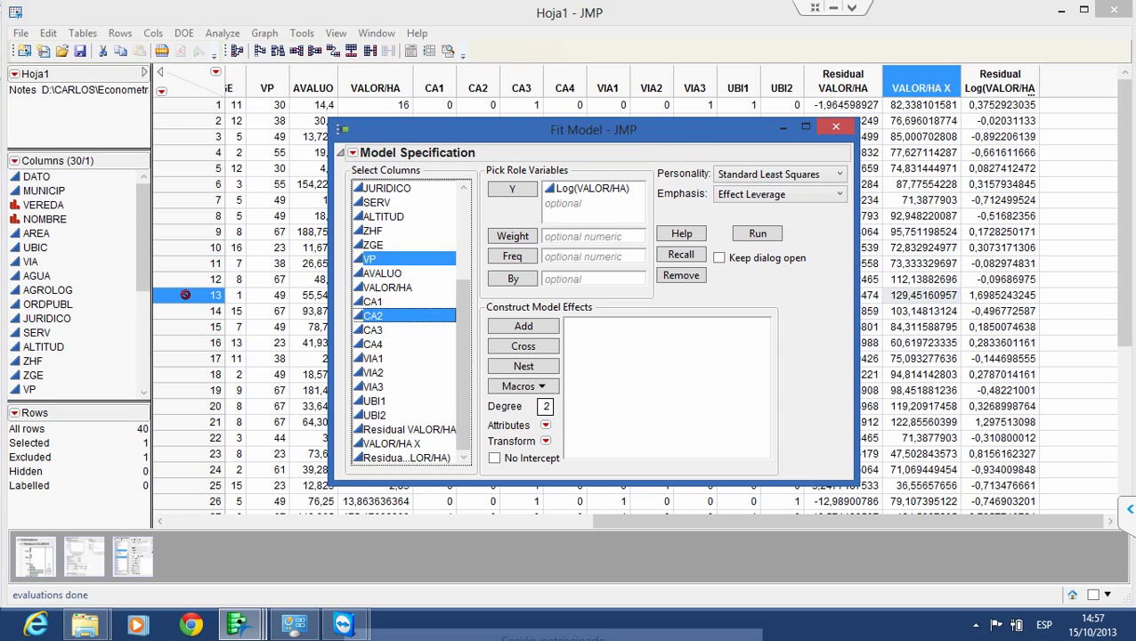
pyautogui.keyDown('ctrl'); pyautogui.click(403, 329); pyautogui.keyUp('ctrl')
pyautogui.keyDown('ctrl'); pyautogui.click(403, 343); pyautogui.keyUp('ctrl')
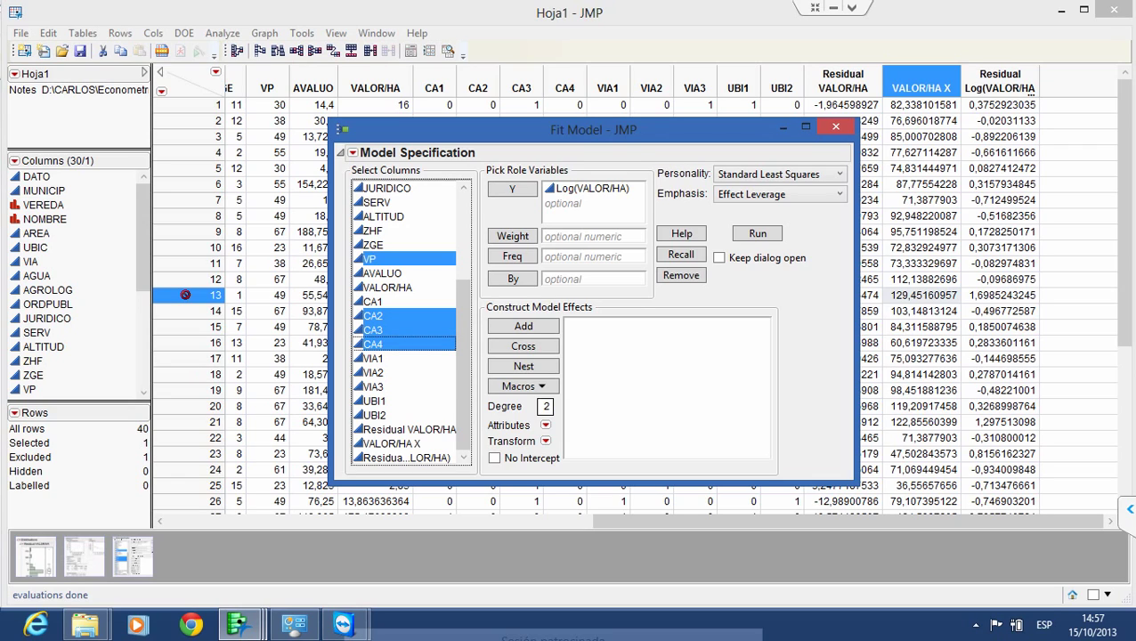
pyautogui.keyDown('ctrl'); pyautogui.click(403, 315); pyautogui.keyUp('ctrl')
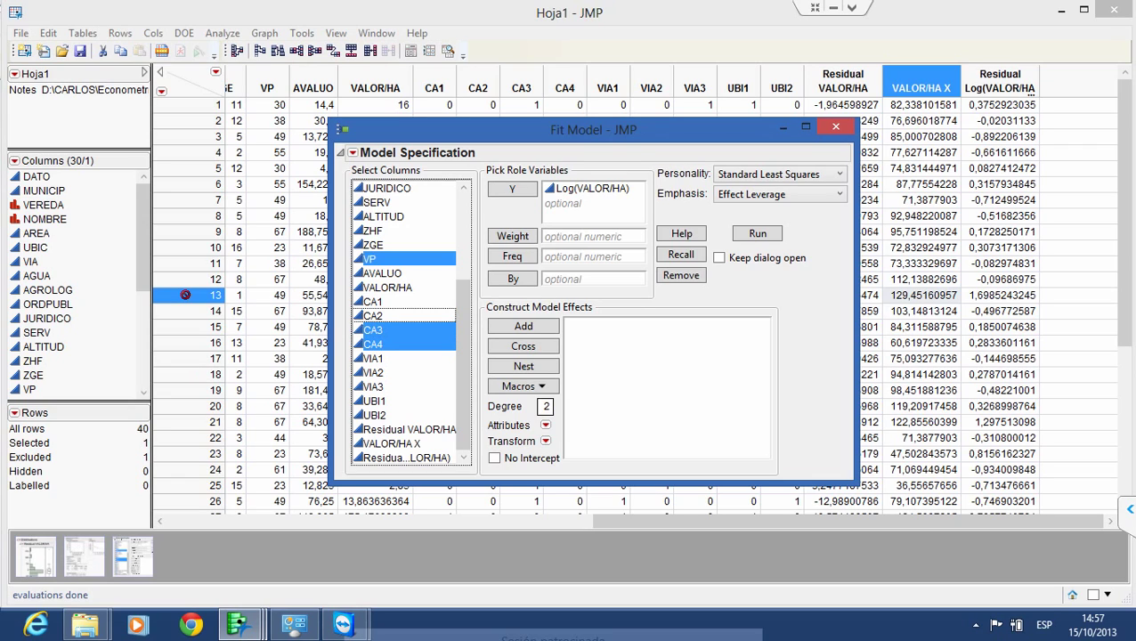
pyautogui.keyDown('ctrl'); pyautogui.click(372, 330); pyautogui.keyUp('ctrl')
pyautogui.keyDown('ctrl'); pyautogui.click(402, 344); pyautogui.keyUp('ctrl')
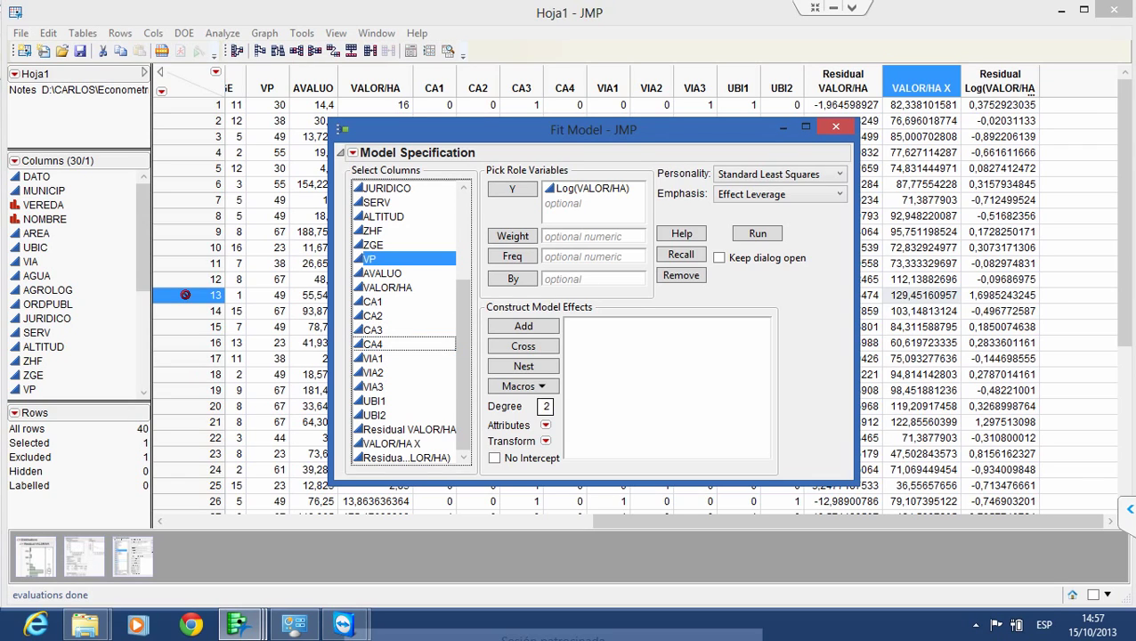
pyautogui.keyDown('ctrl'); pyautogui.click(403, 358); pyautogui.keyUp('ctrl')
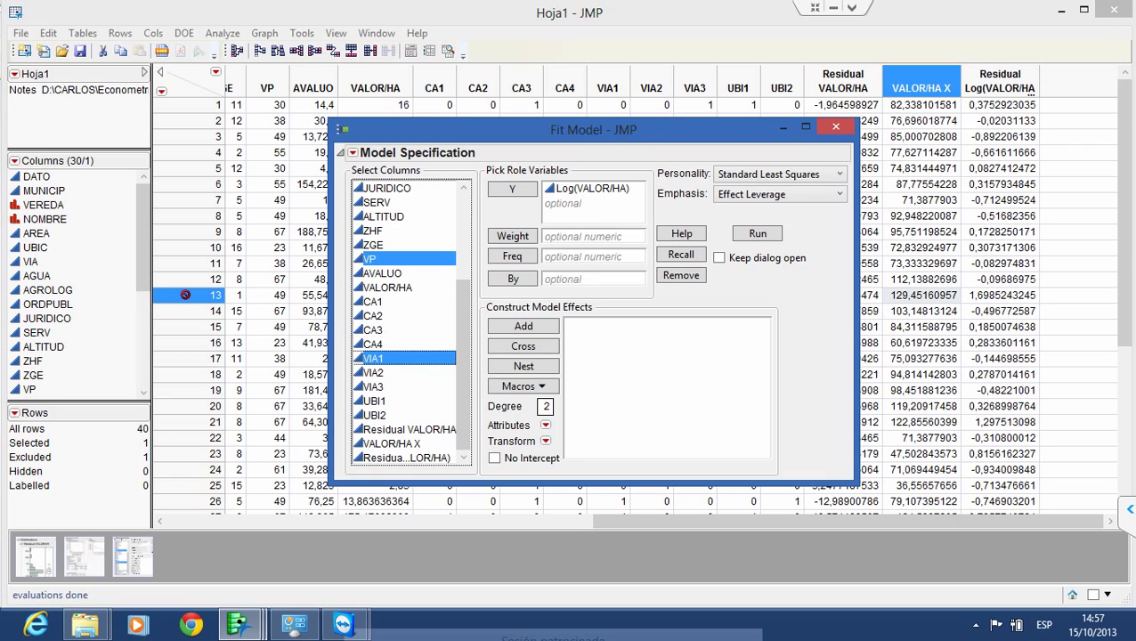
pyautogui.keyDown('ctrl'); pyautogui.click(402, 372); pyautogui.keyUp('ctrl')
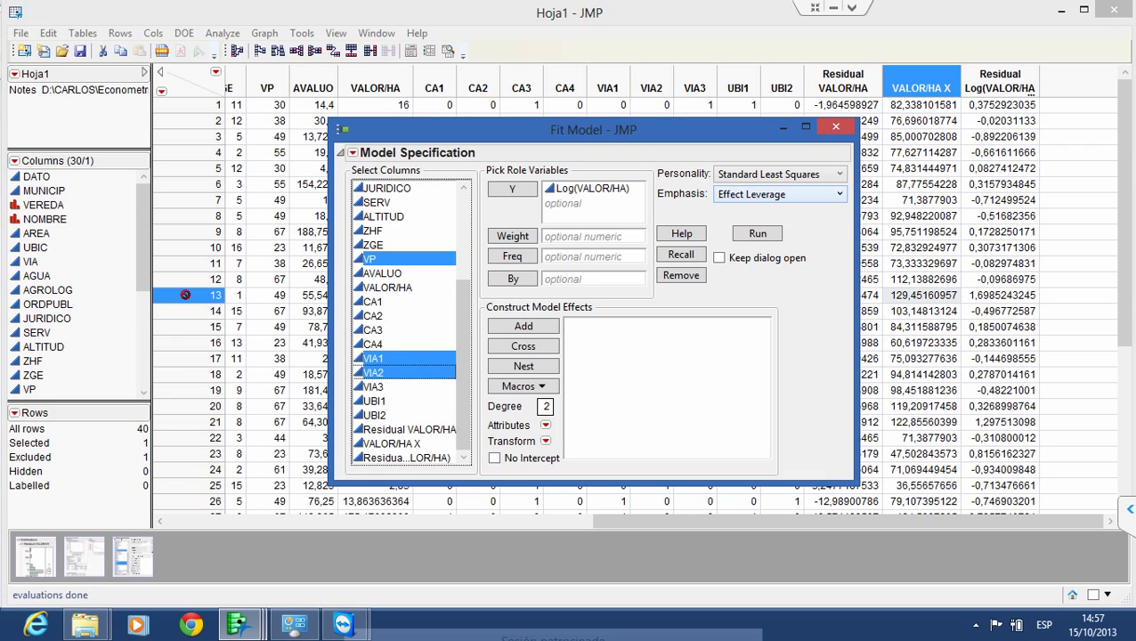
pyautogui.click(523, 326)
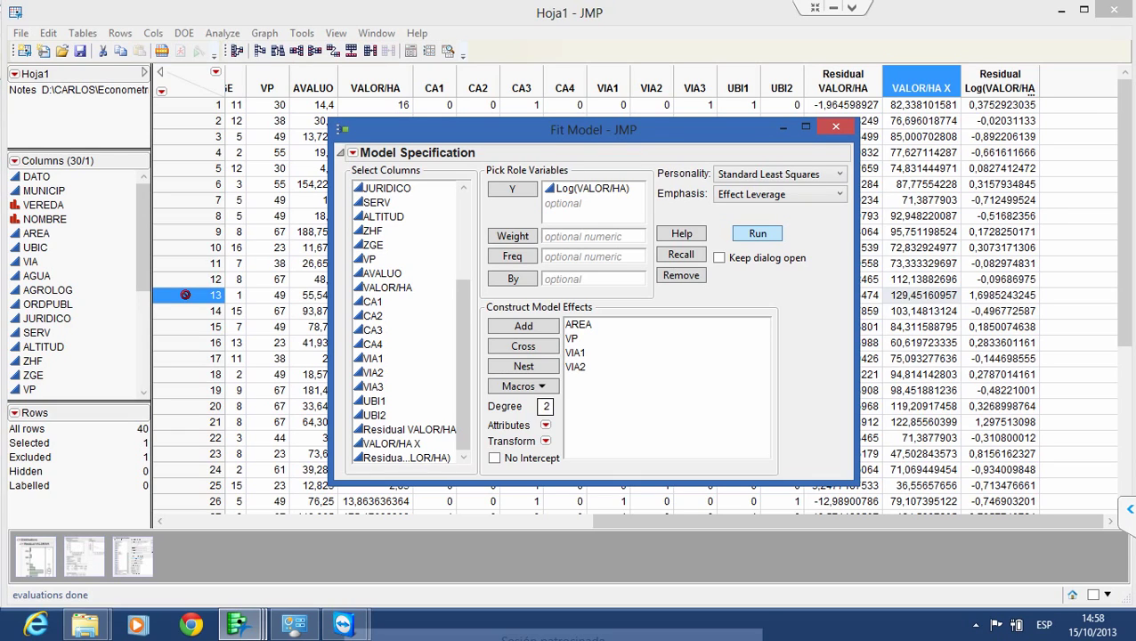
# Run the standard least squares fit, examine its summary of fit and parameter estimates, and close the report
pyautogui.click(757, 233)
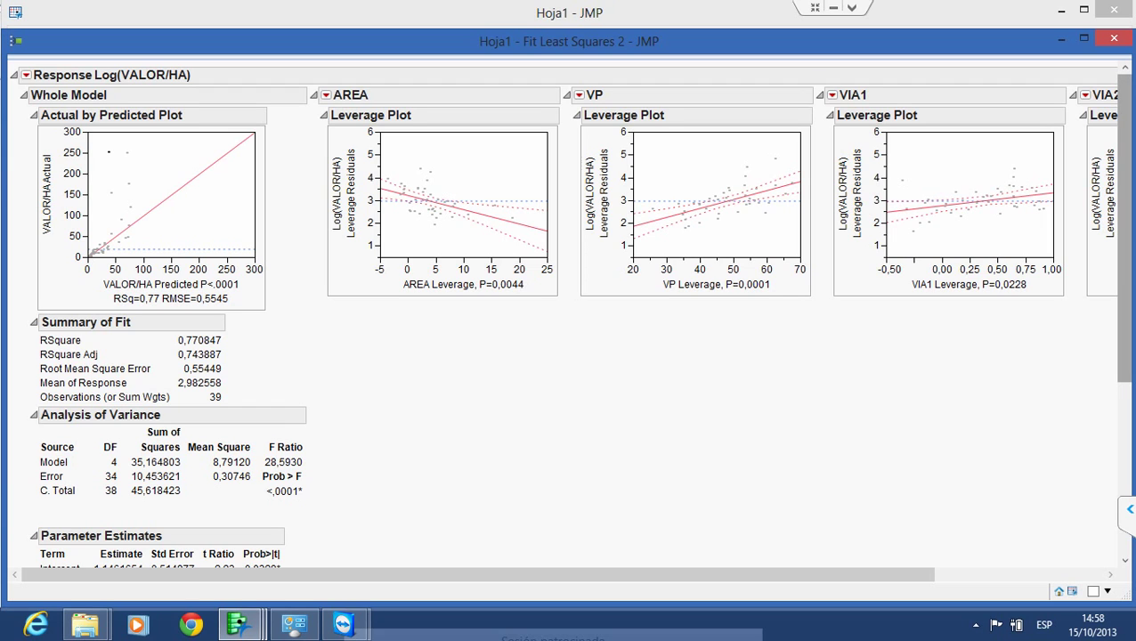
pyautogui.scroll(-3, 570, 312)
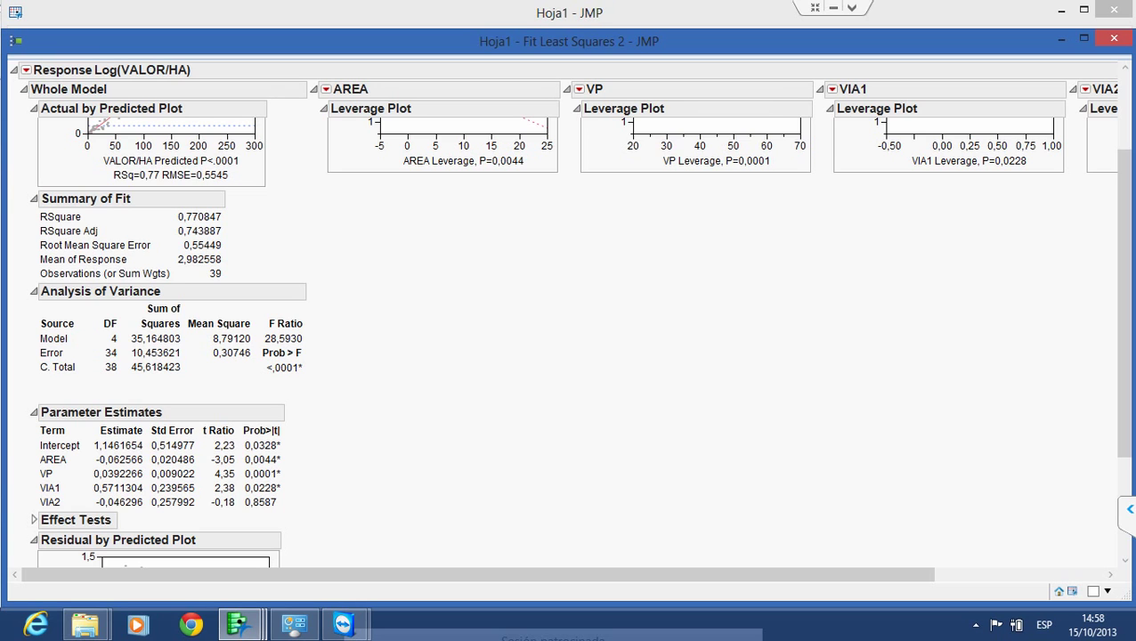
pyautogui.moveTo(1135, 2)
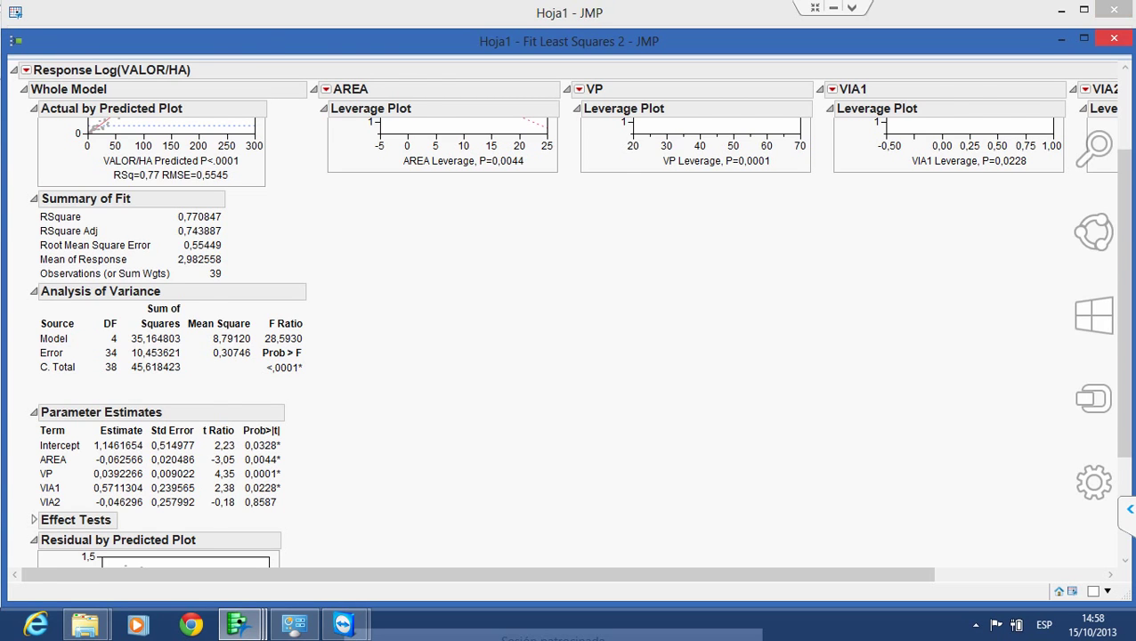
pyautogui.click(1113, 38)
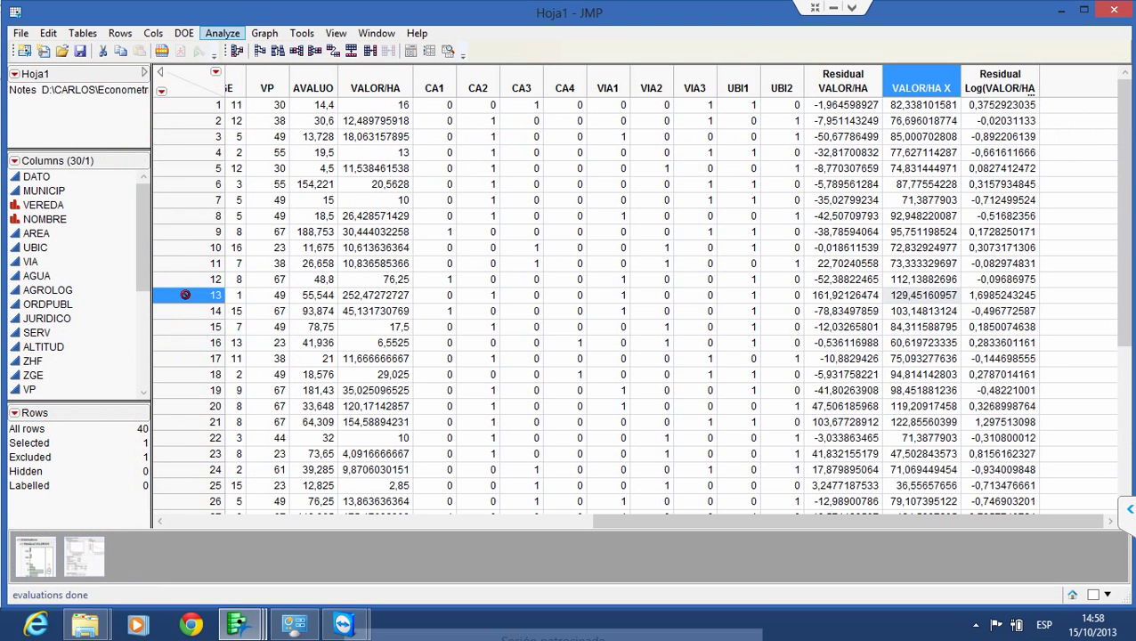
# Start another Fit Model specification with VALOR/HA as the Y response and transform it with Log
pyautogui.click(222, 33)
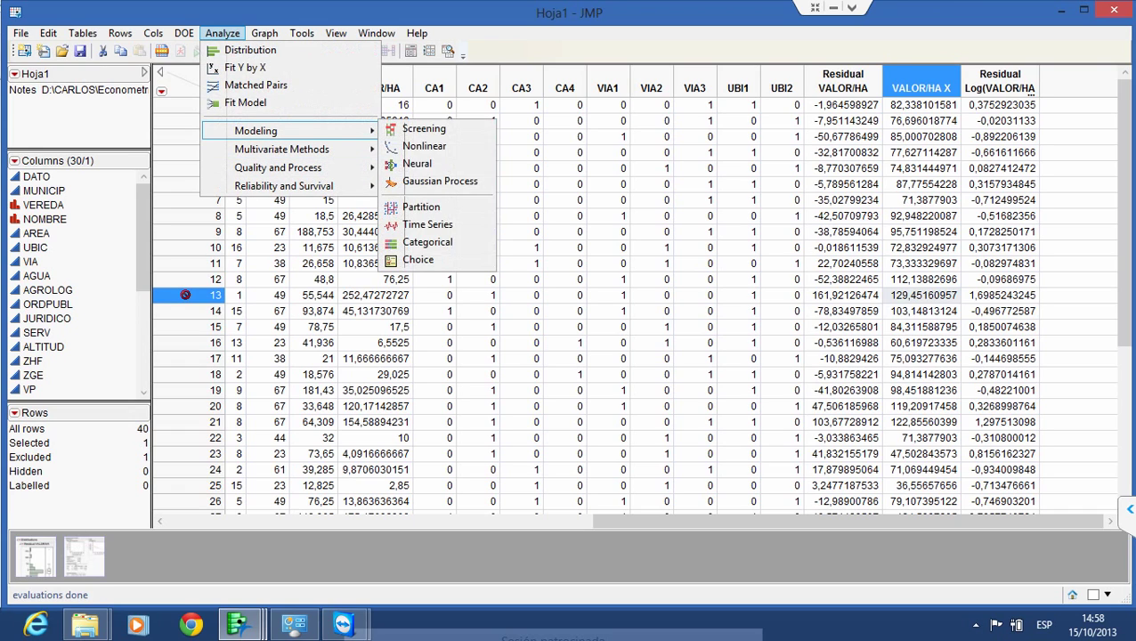
pyautogui.click(246, 103)
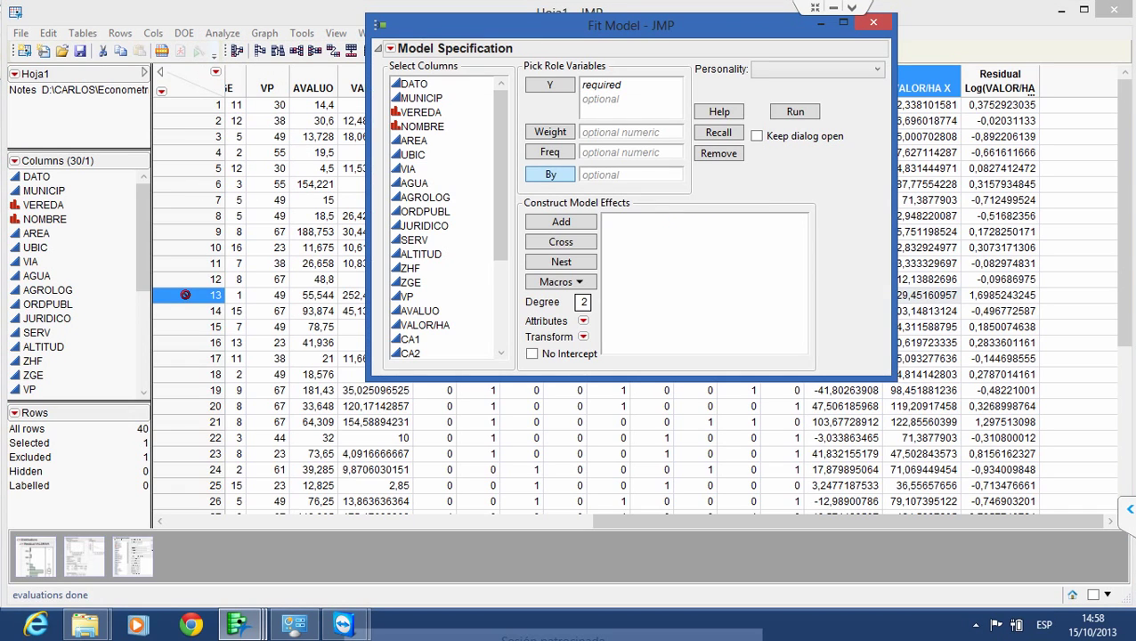
pyautogui.click(425, 325)
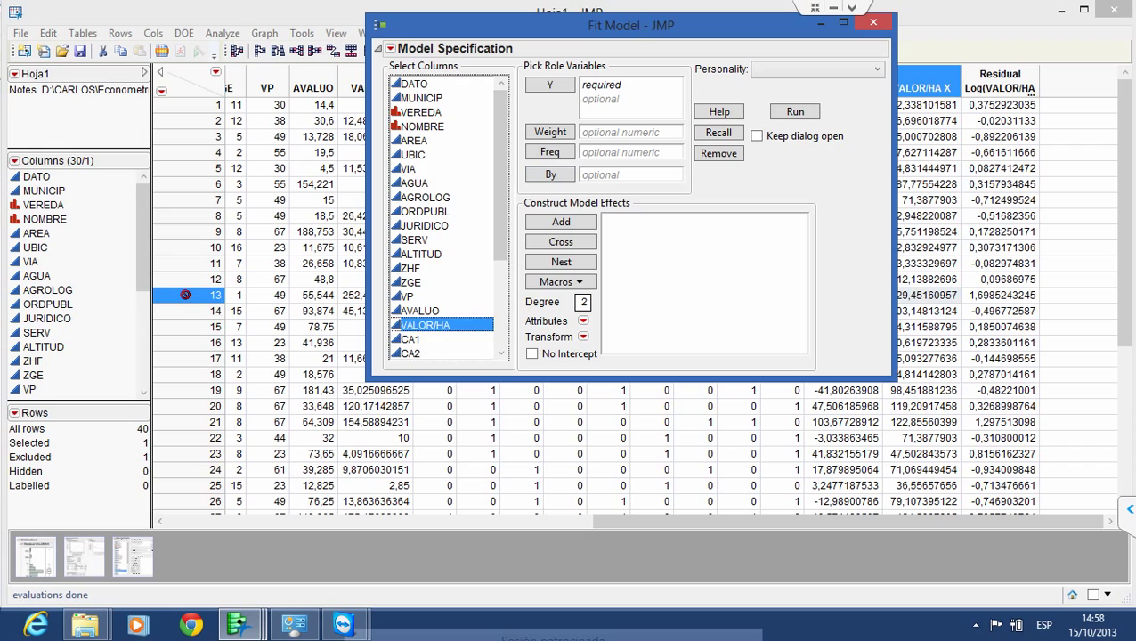
pyautogui.click(550, 84)
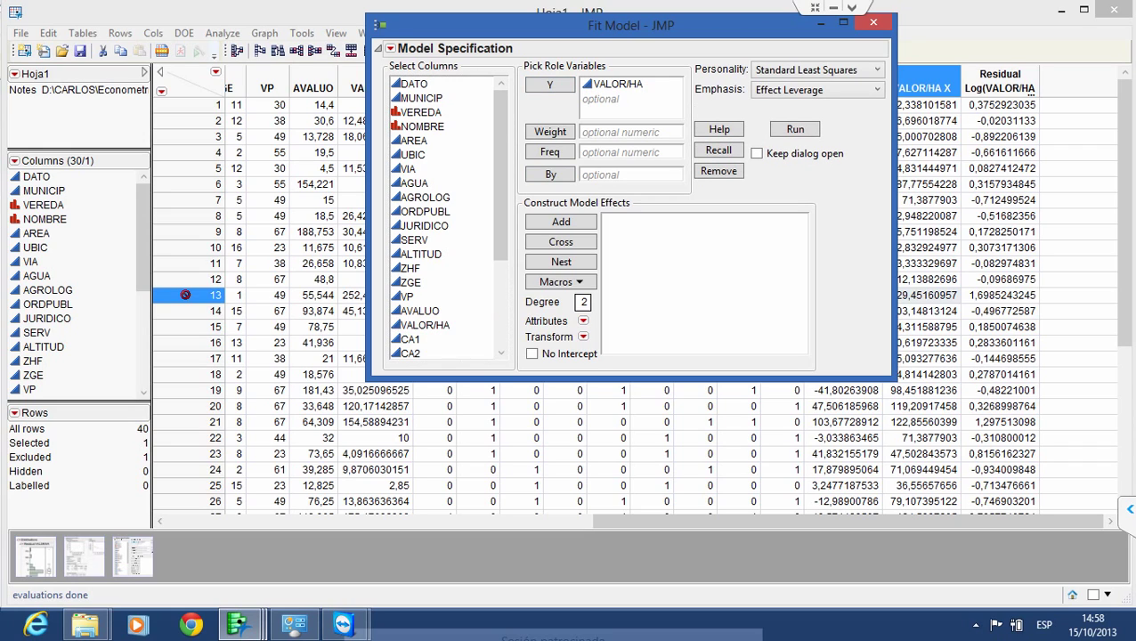
pyautogui.click(618, 83)
pyautogui.click(583, 336)
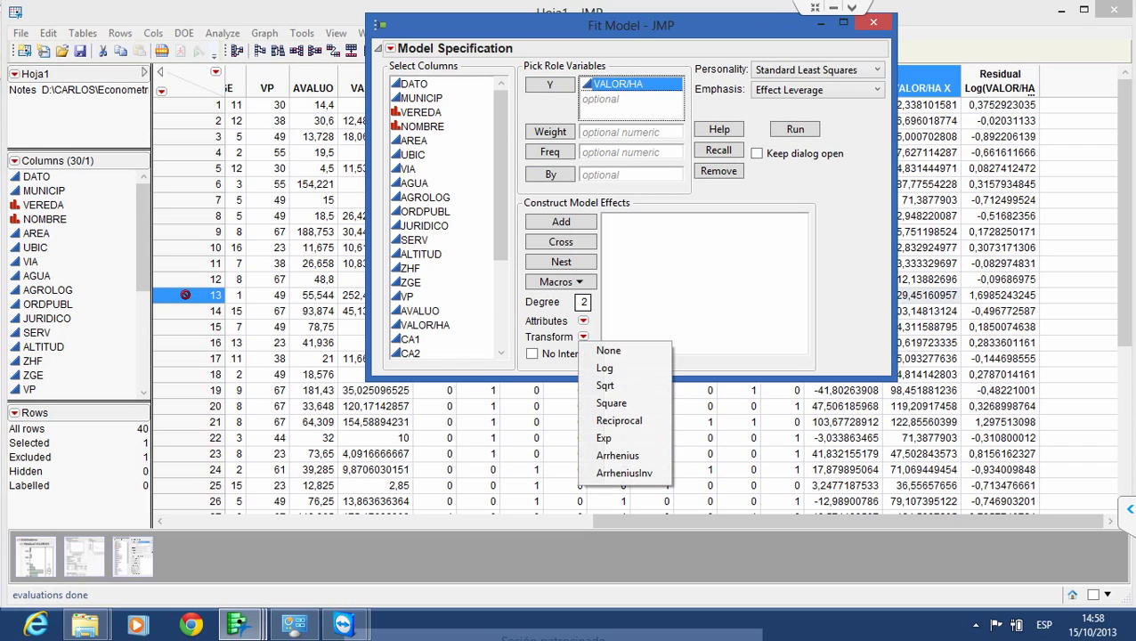
pyautogui.click(604, 368)
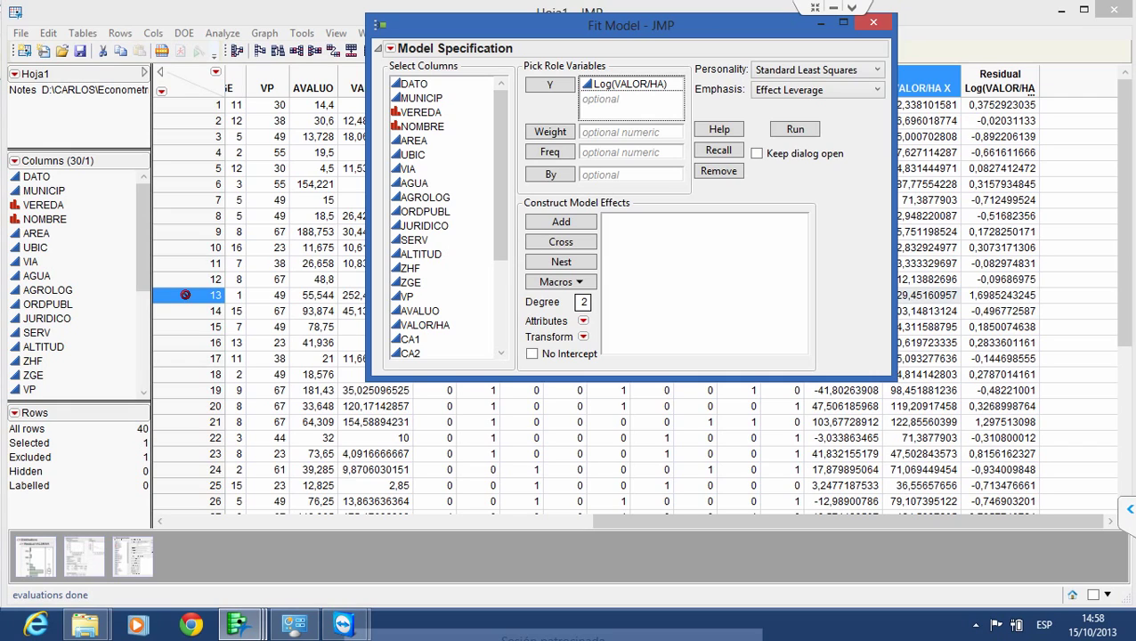
# Add AREA, VP, VIA2 and VIA3 as the model effects for the Log(VALOR/HA) response
pyautogui.click(414, 140)
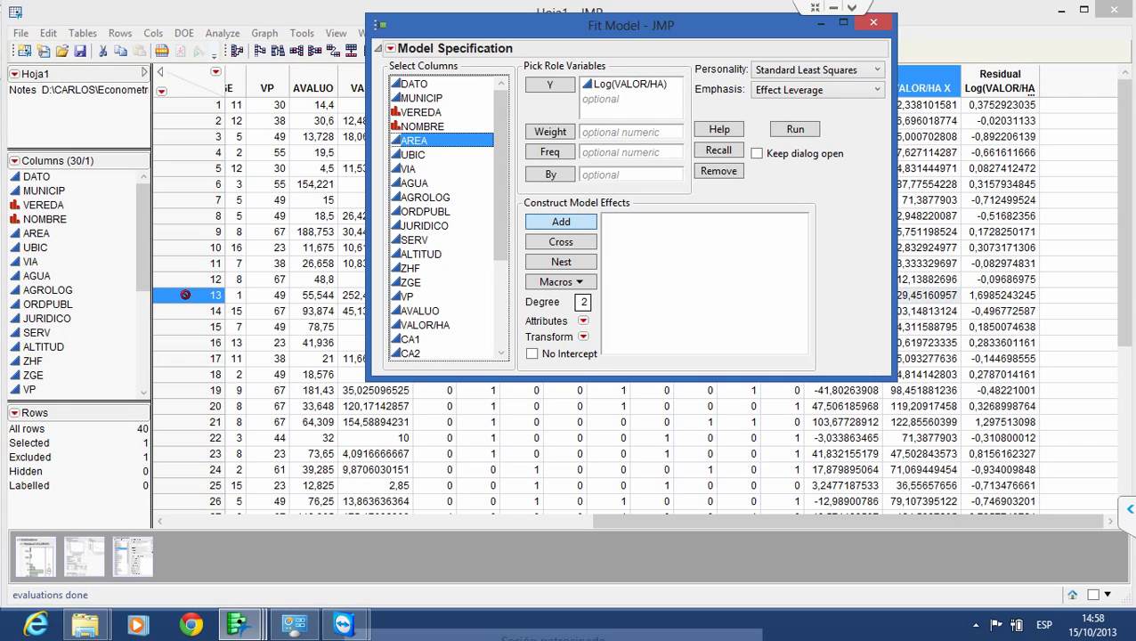
pyautogui.press('Return')
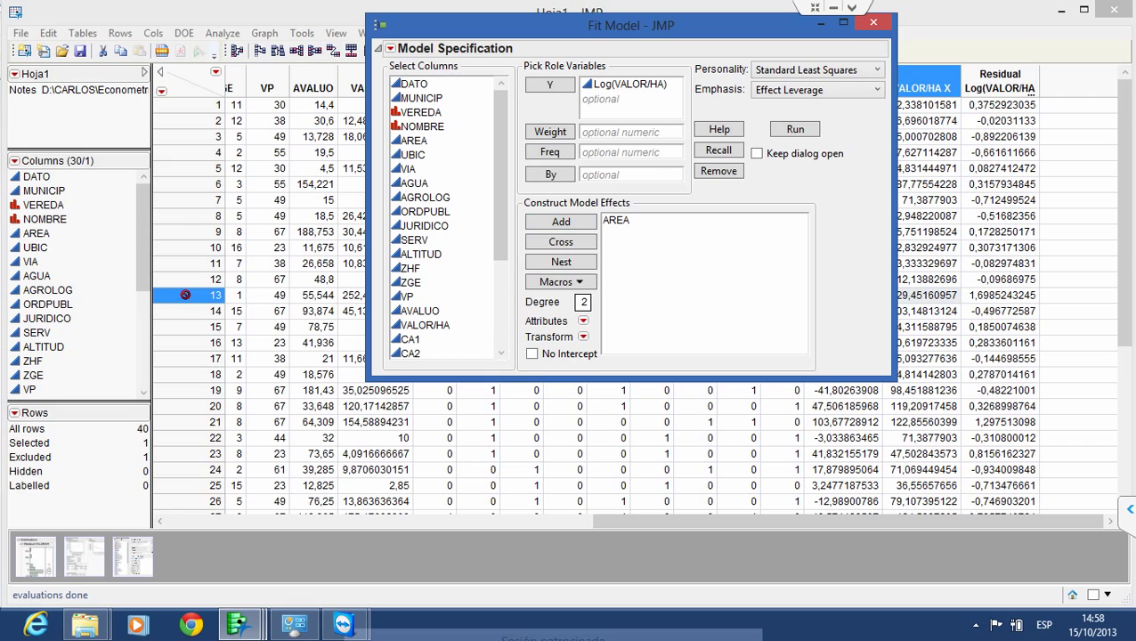
pyautogui.click(407, 296)
pyautogui.press('Return')
pyautogui.scroll(-3, 446, 218)
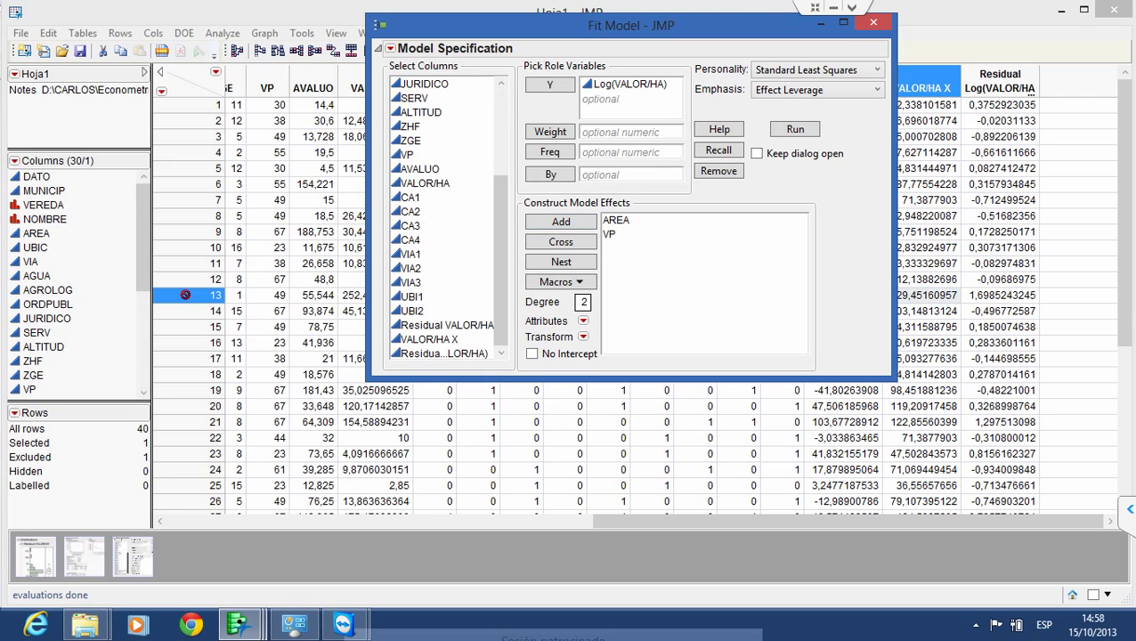
pyautogui.click(442, 268)
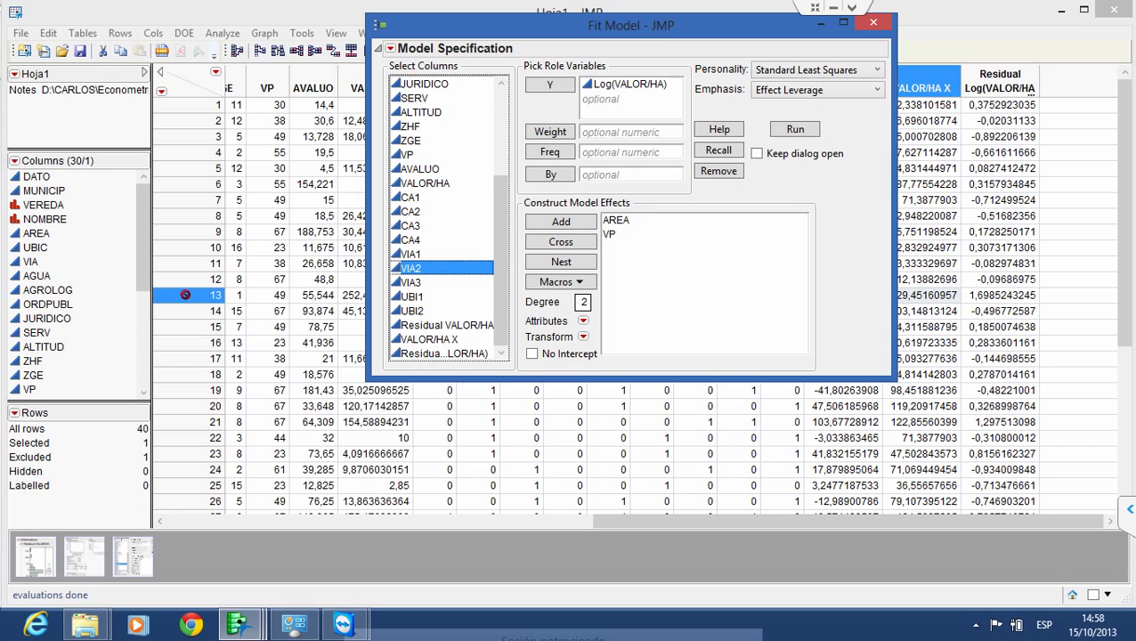
pyautogui.keyDown('ctrl'); pyautogui.click(443, 282); pyautogui.keyUp('ctrl')
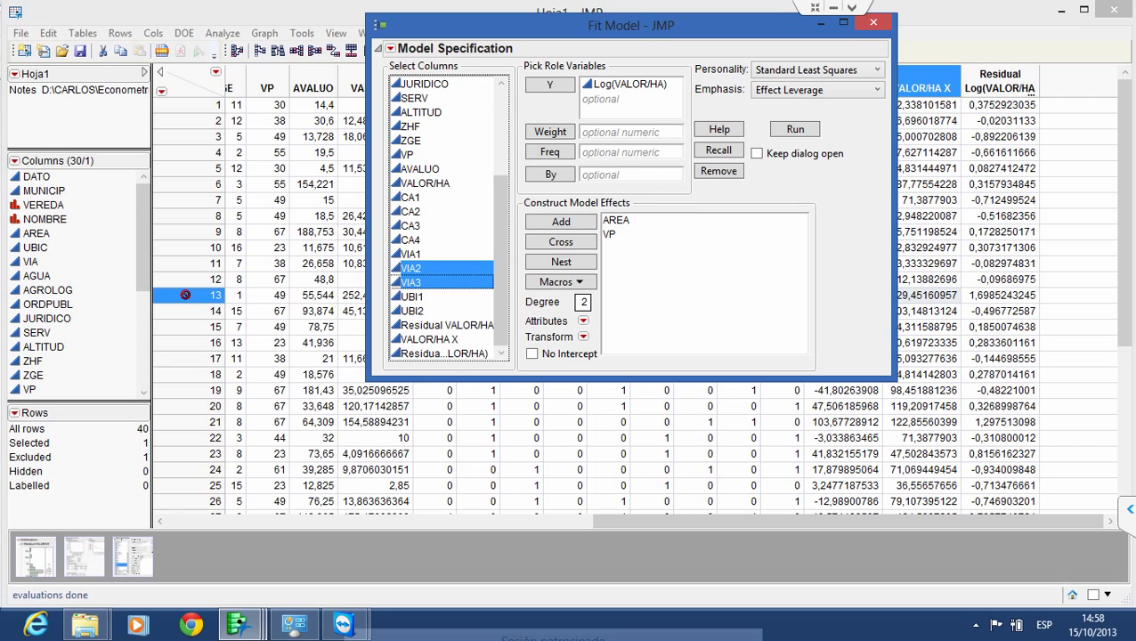
pyautogui.click(560, 221)
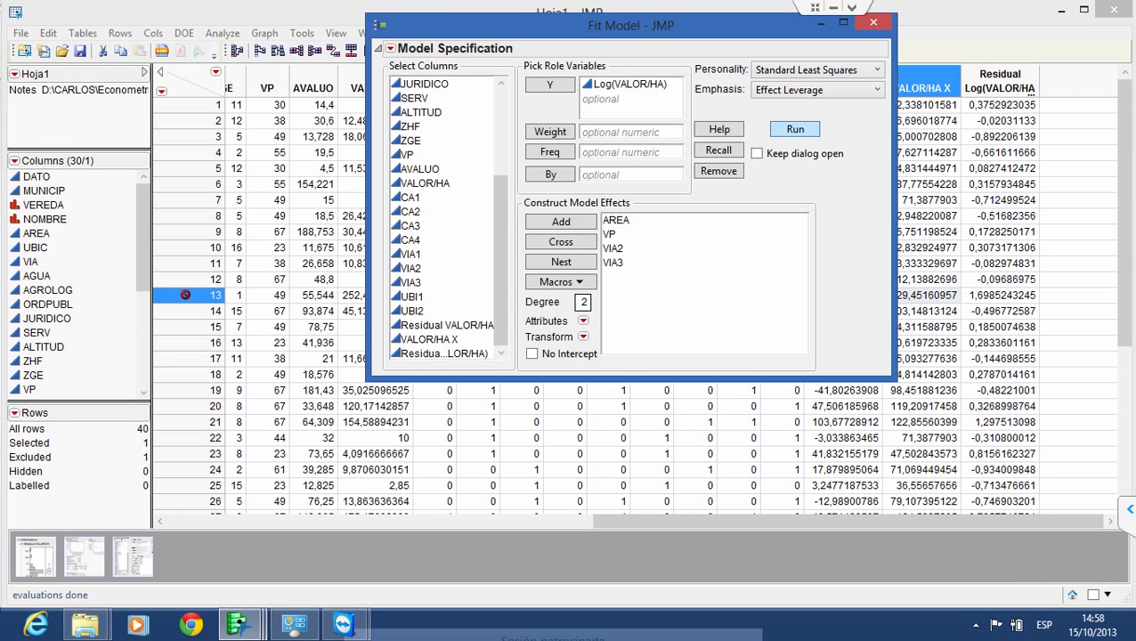
# Run the standard least squares fit, review its parameter estimates, and save the model's residuals as a column in the data table
pyautogui.click(795, 129)
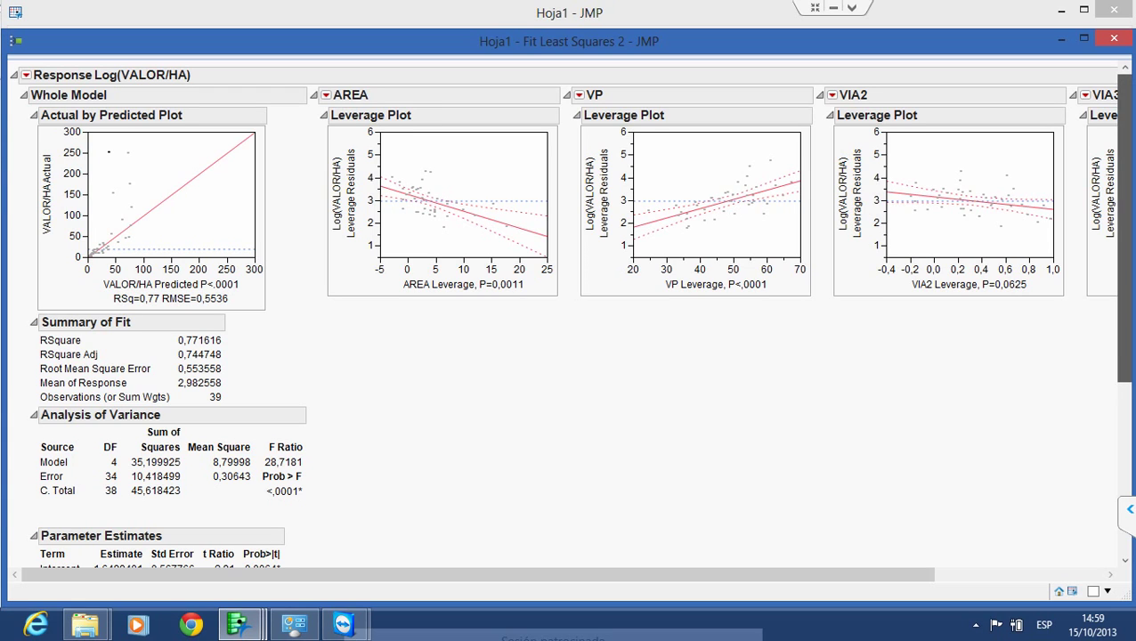
pyautogui.scroll(-3, 570, 311)
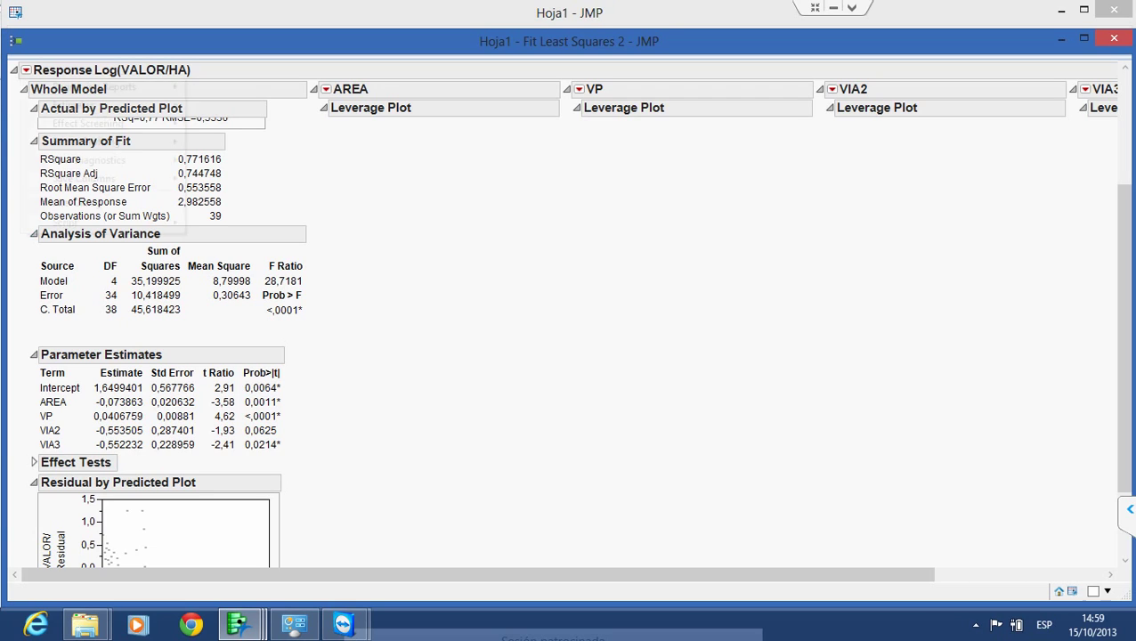
pyautogui.click(26, 70)
pyautogui.moveTo(89, 160)
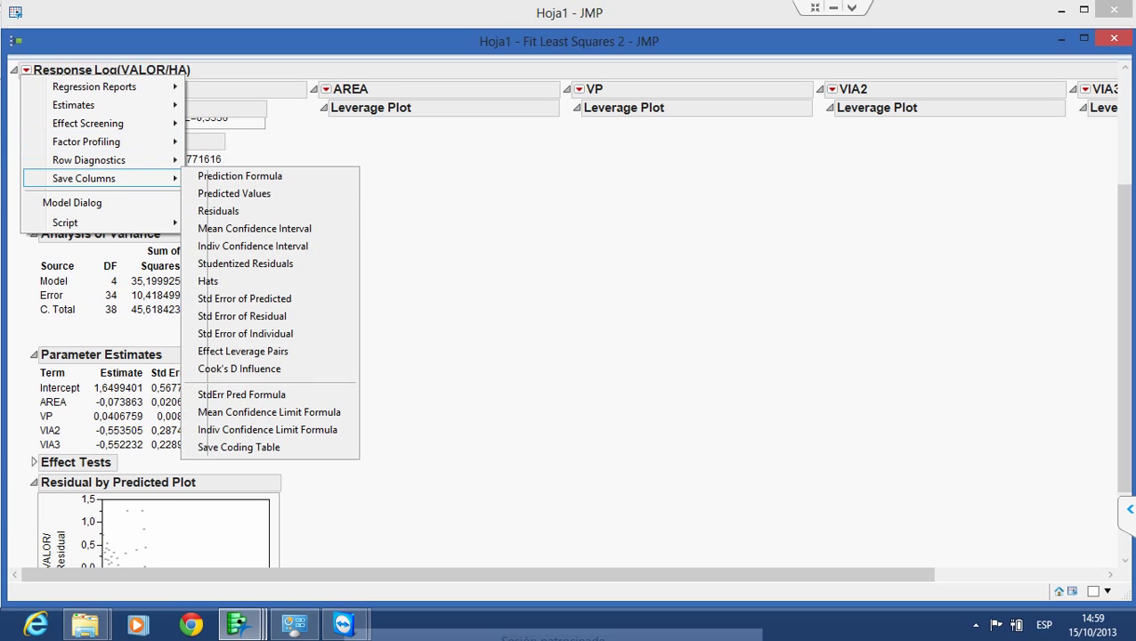
pyautogui.click(218, 211)
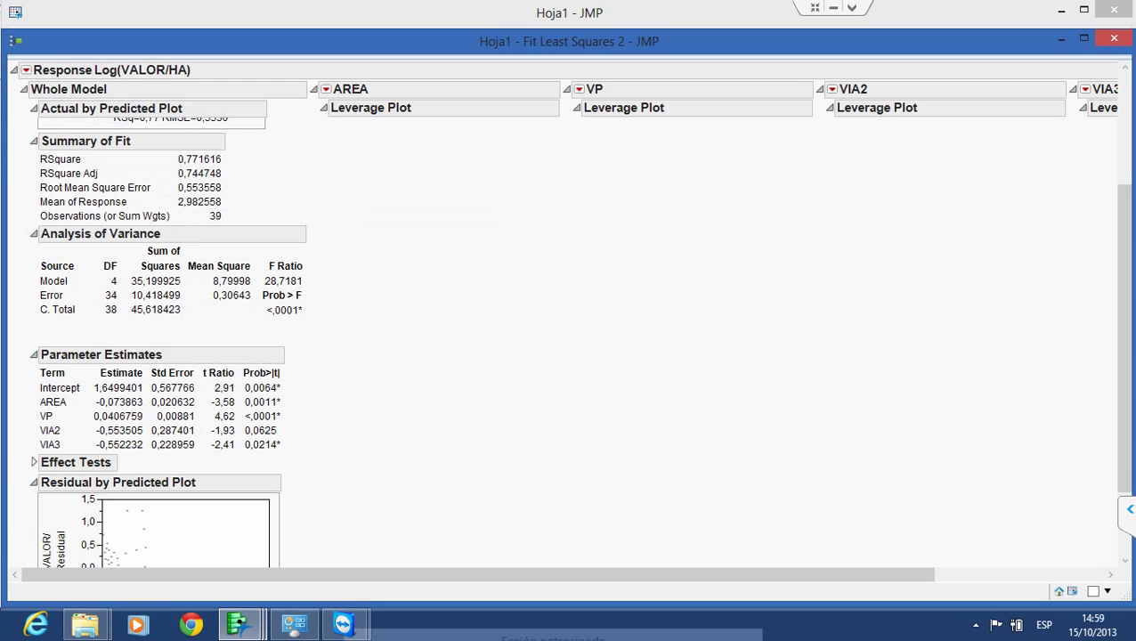
# From the Statistics Index goodness of fit entry, run a distribution of Residual Log(VALOR/HA) 2 with a fitted normal and goodness-of-fit test
pyautogui.moveTo(239, 623)
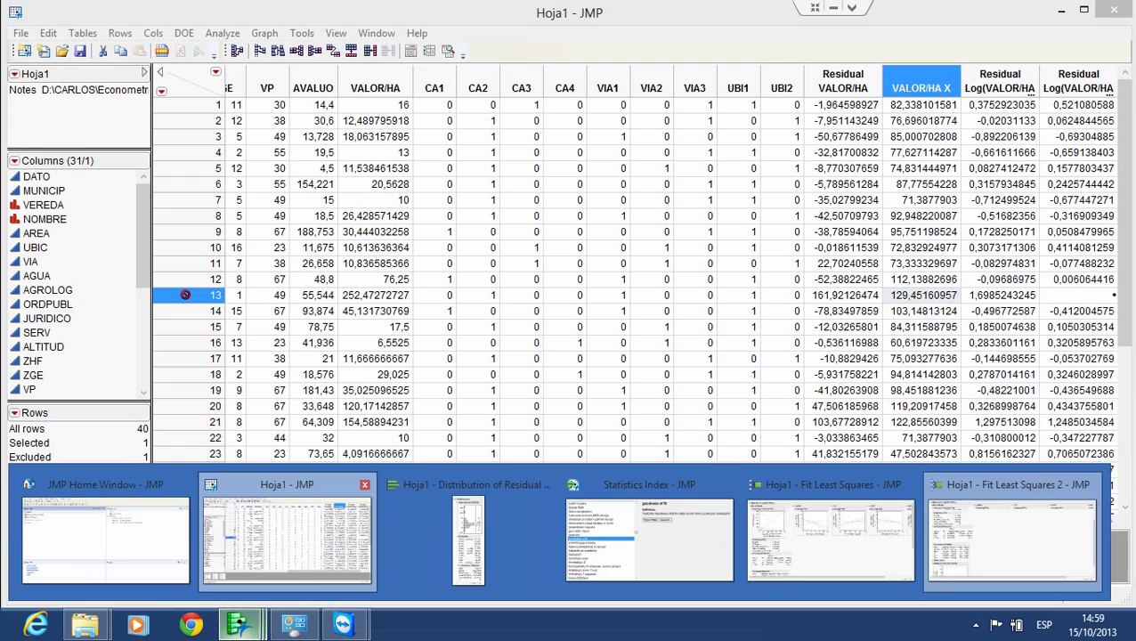
pyautogui.click(287, 538)
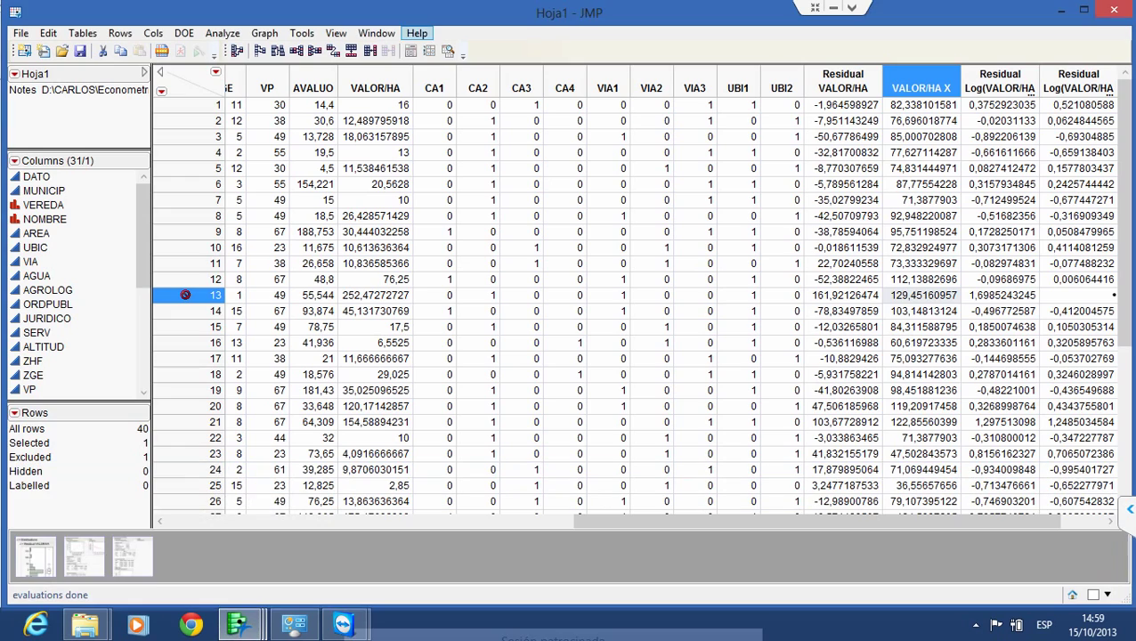
pyautogui.click(416, 33)
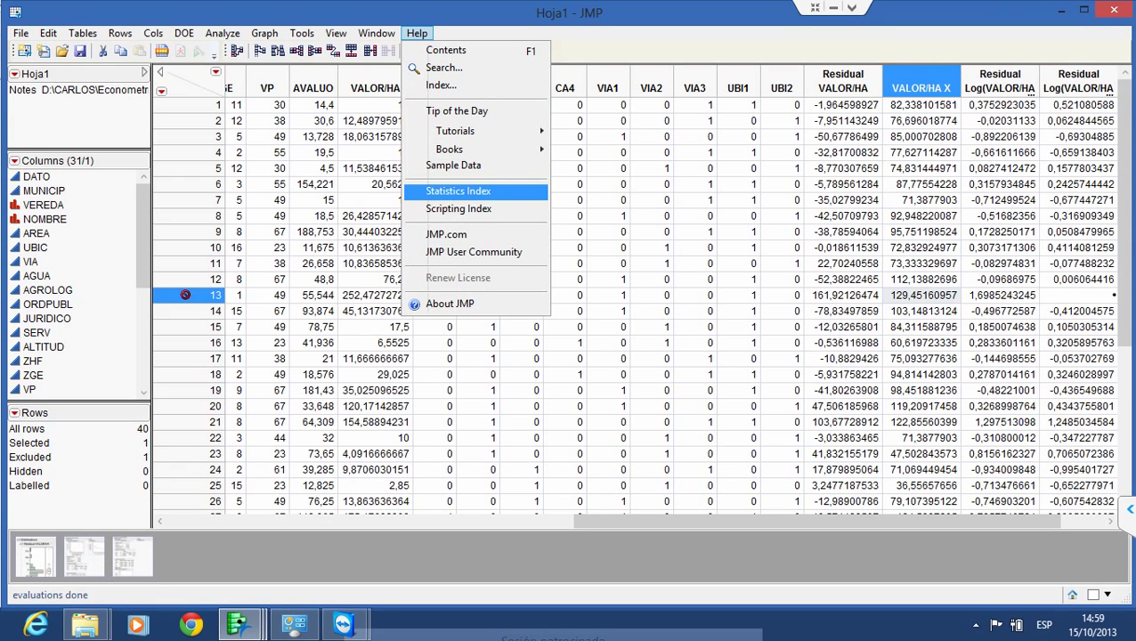
pyautogui.click(475, 191)
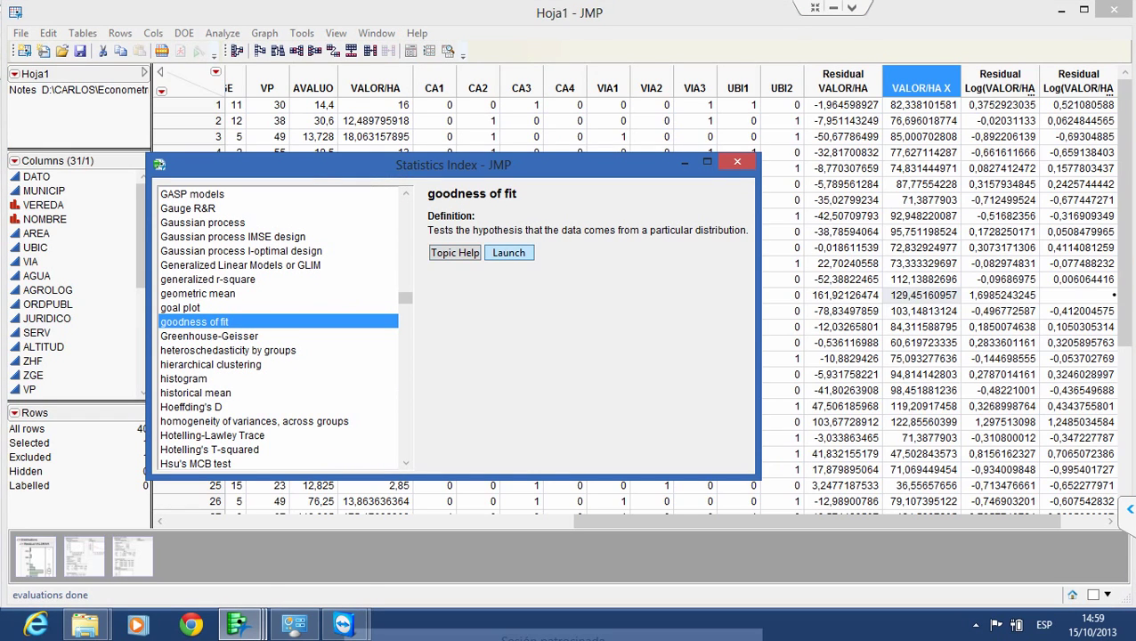
pyautogui.press('Return')
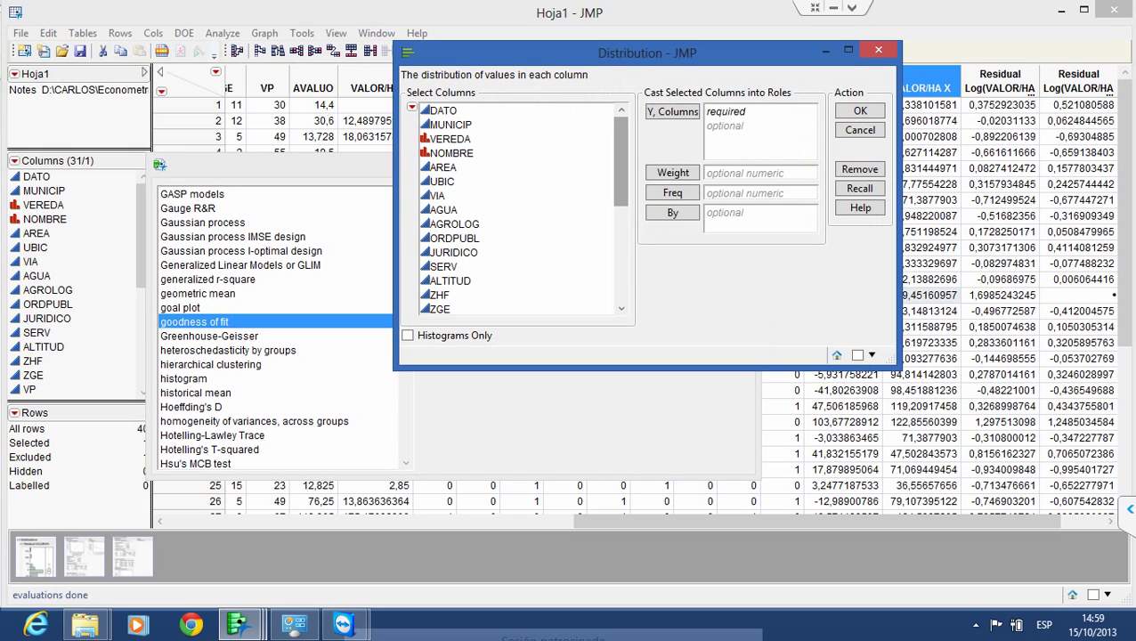
pyautogui.press('End')
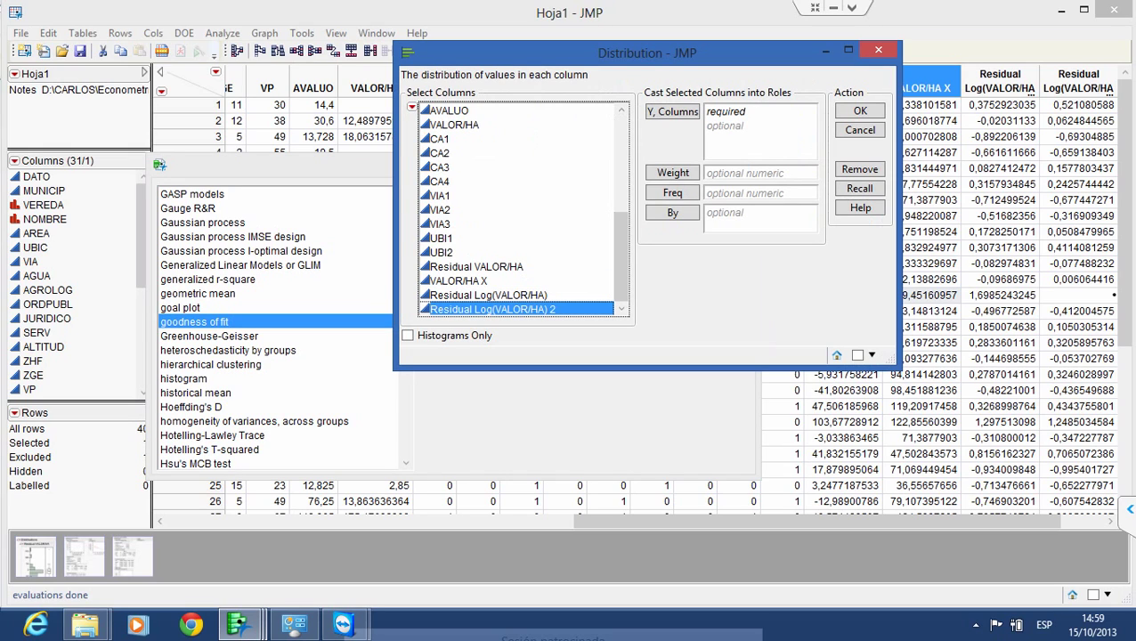
pyautogui.click(672, 111)
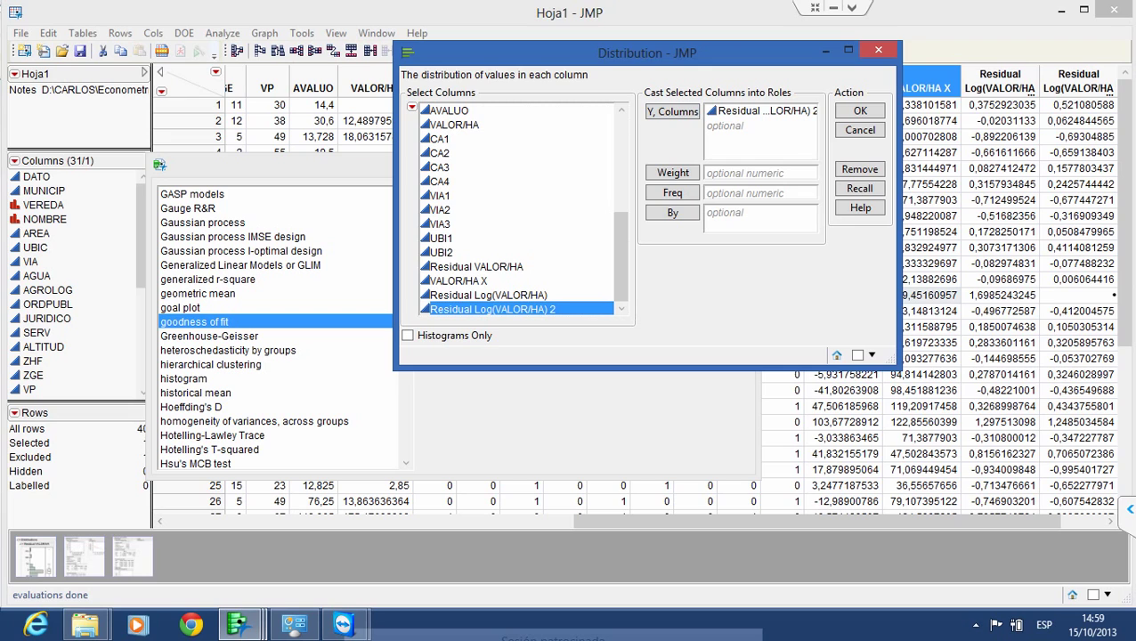
pyautogui.press('Return')
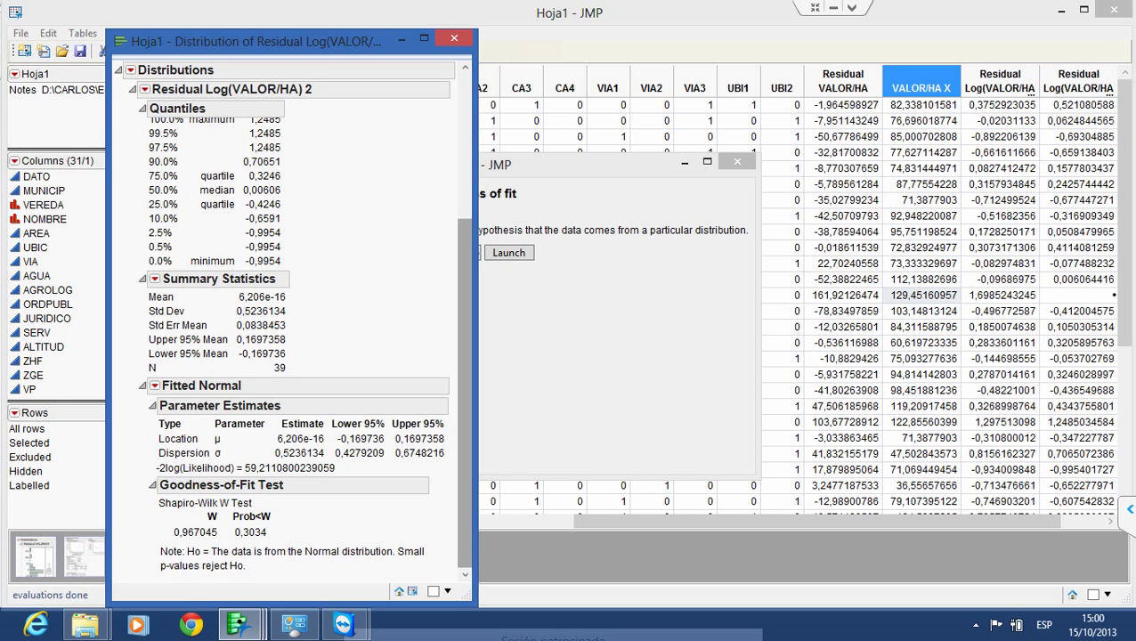
# Examine the residual histogram, box plot, fitted normal estimates and Shapiro-Wilk test, collapsing and expanding their sections, and close the distribution report
pyautogui.moveTo(464, 392); pyautogui.dragTo(464, 248)
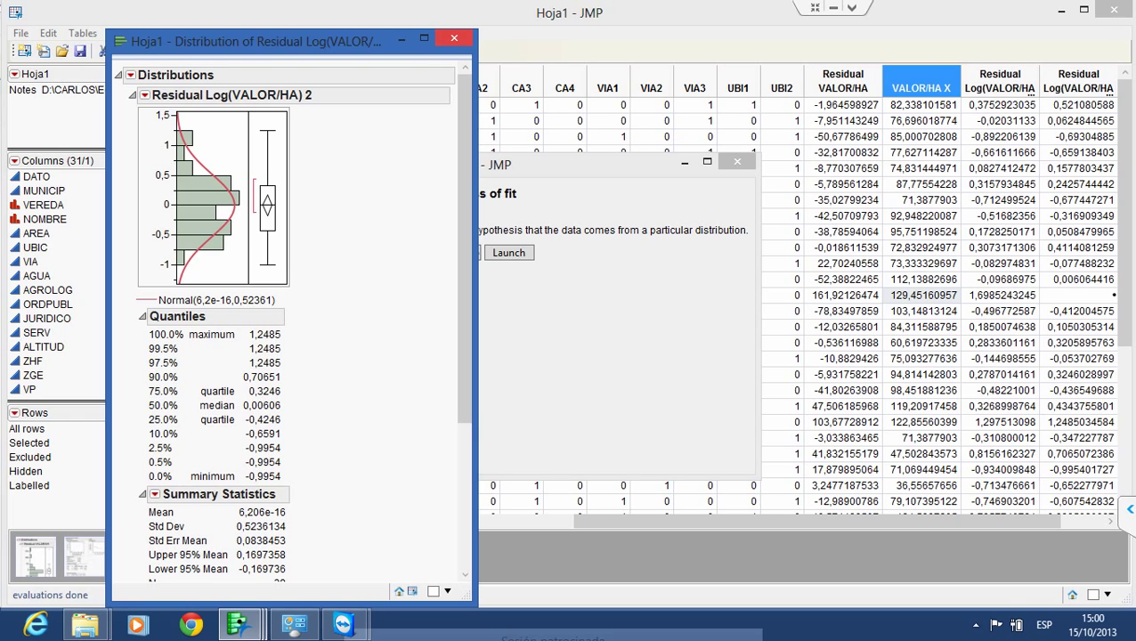
pyautogui.scroll(-3, 294, 320)
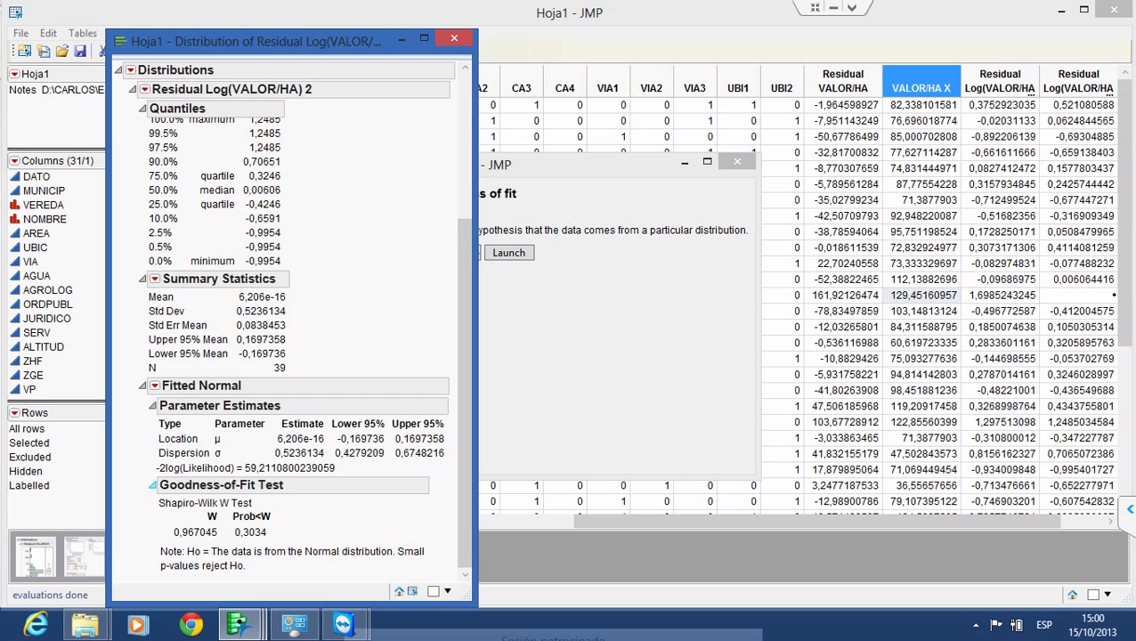
pyautogui.click(152, 485)
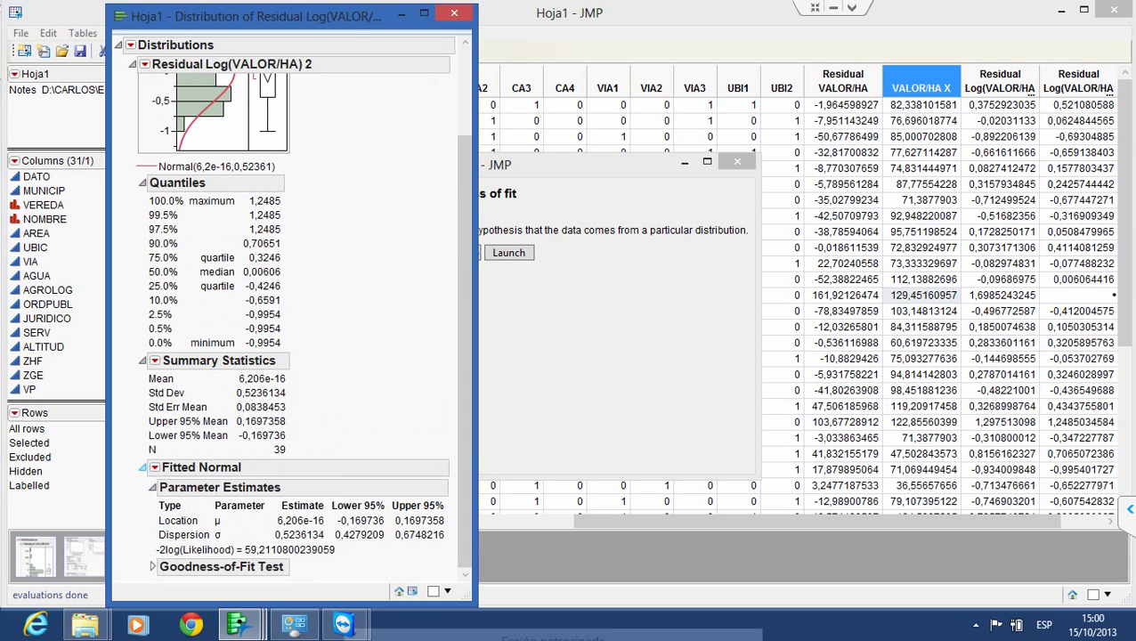
pyautogui.click(143, 466)
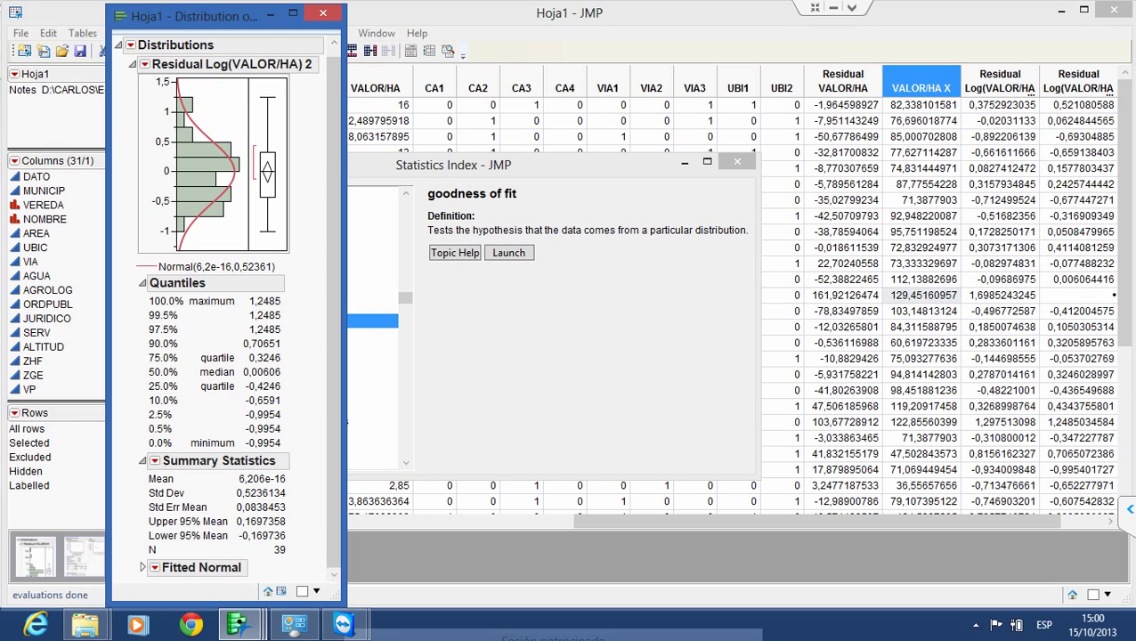
pyautogui.moveTo(345, 422); pyautogui.dragTo(478, 422)
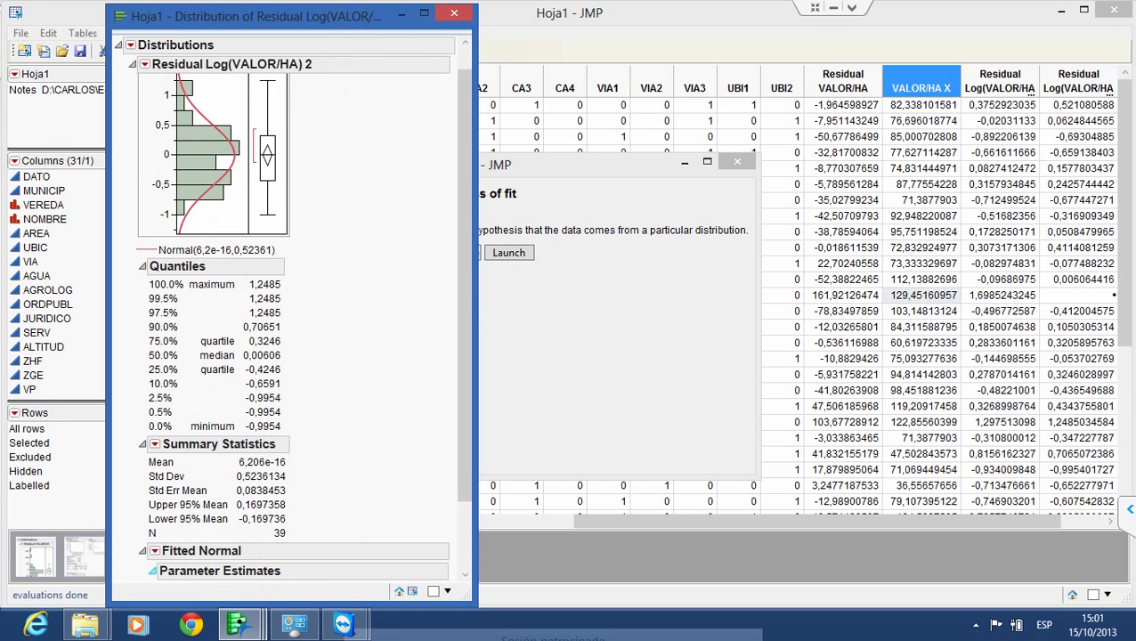
pyautogui.click(152, 570)
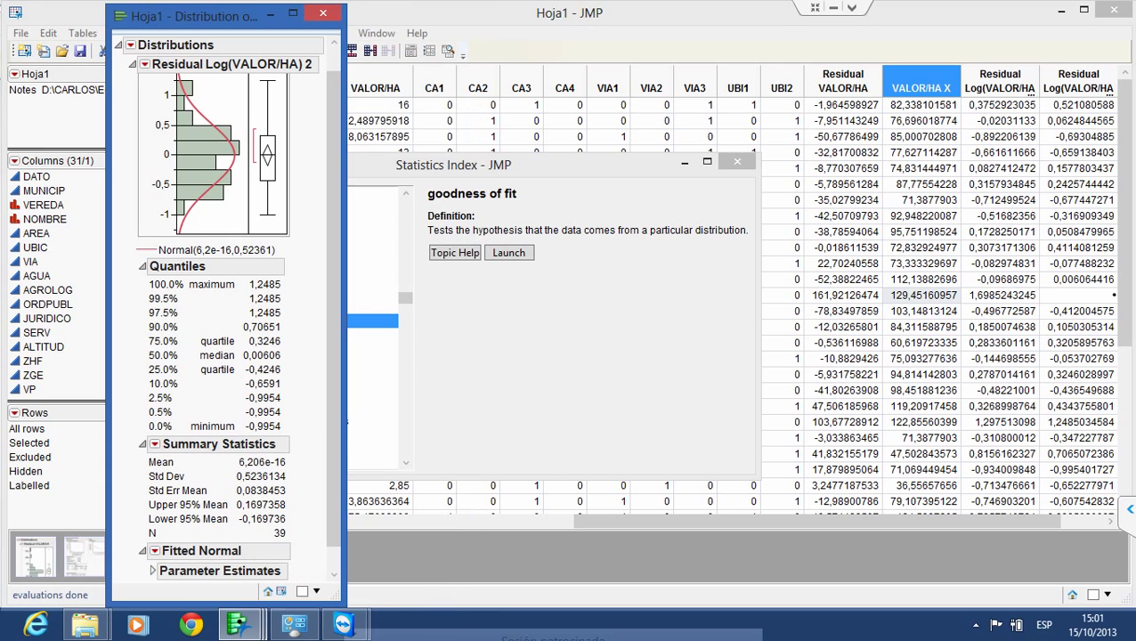
pyautogui.click(152, 571)
pyautogui.moveTo(462, 285); pyautogui.dragTo(462, 351)
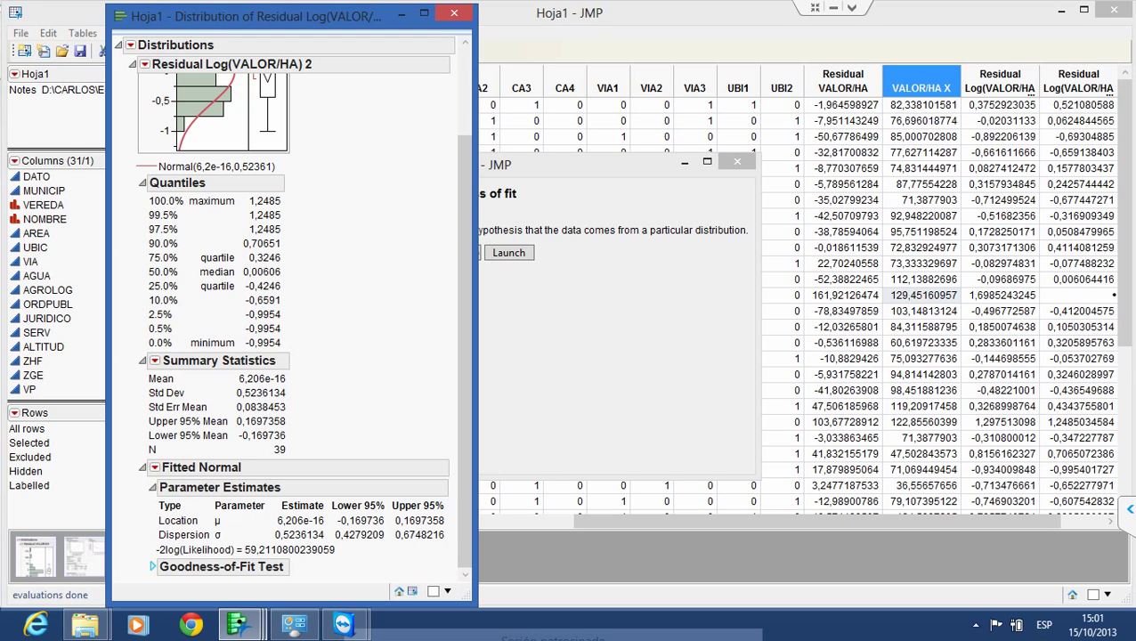
pyautogui.click(152, 566)
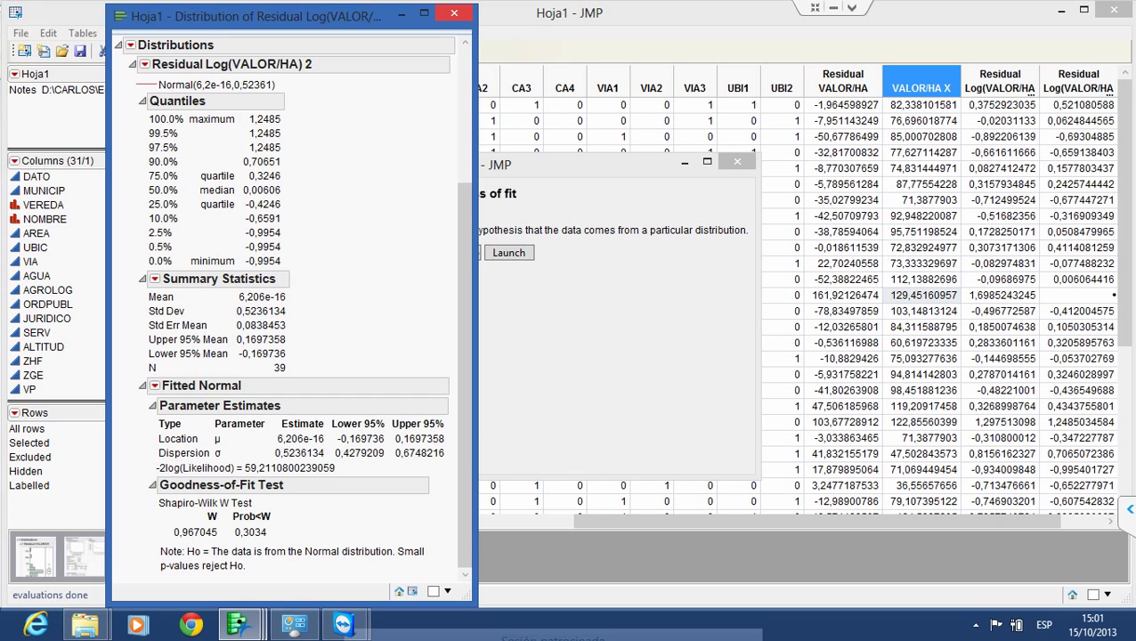
pyautogui.click(454, 13)
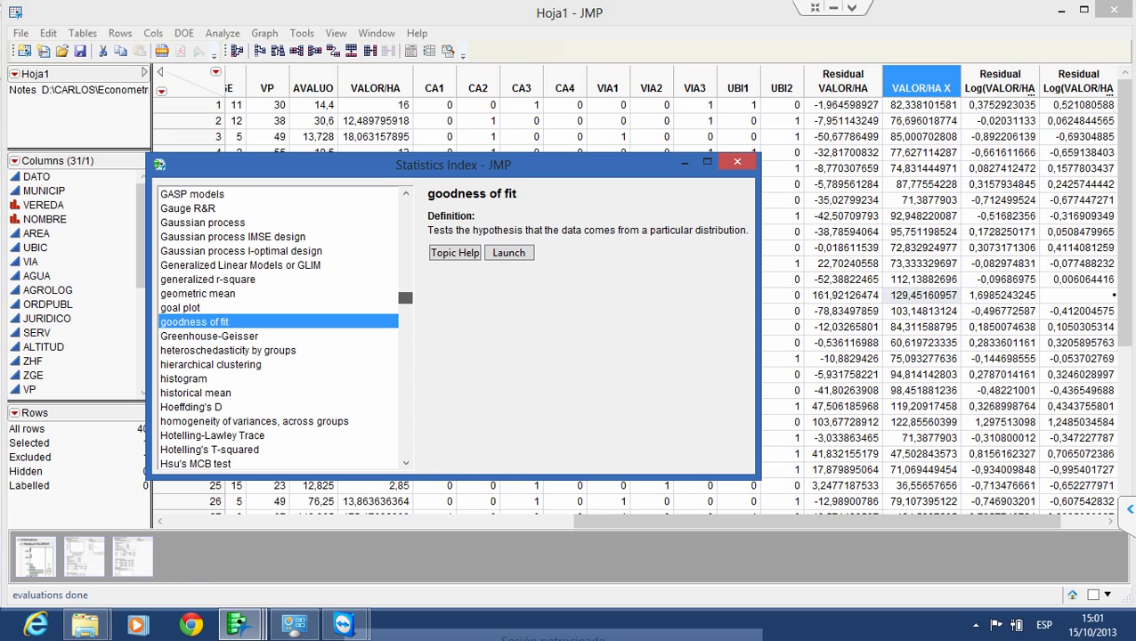
# From the Bartlett's test entry of the Statistics Index, launch a Oneway analysis with Residual Log(VALOR/HA) 2 as the response
pyautogui.moveTo(405, 297); pyautogui.dragTo(405, 214)
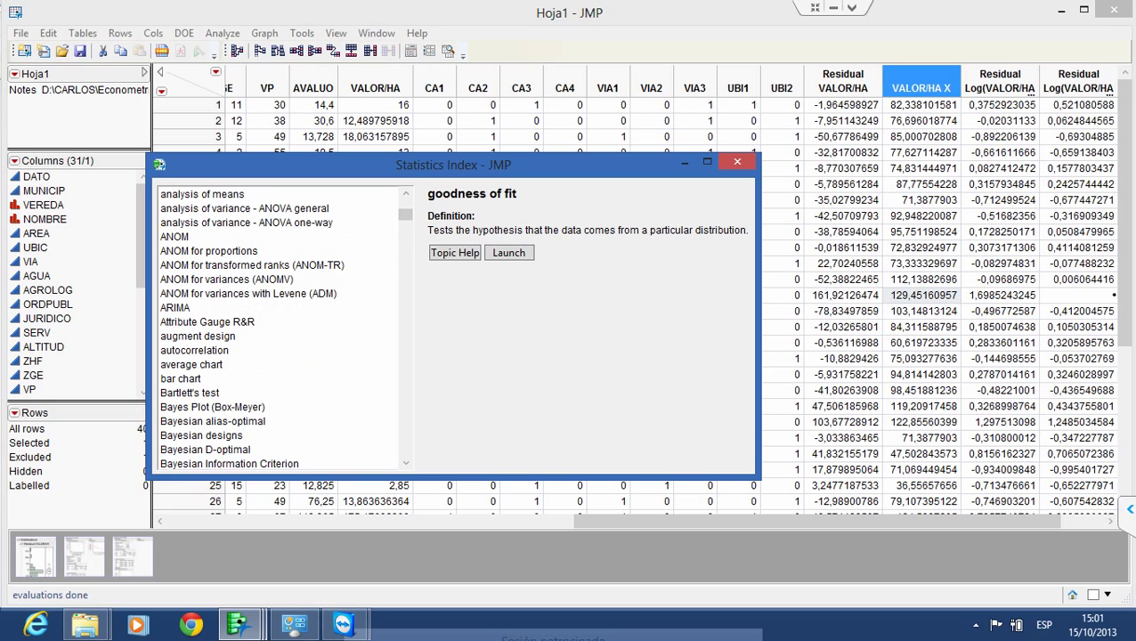
pyautogui.click(189, 392)
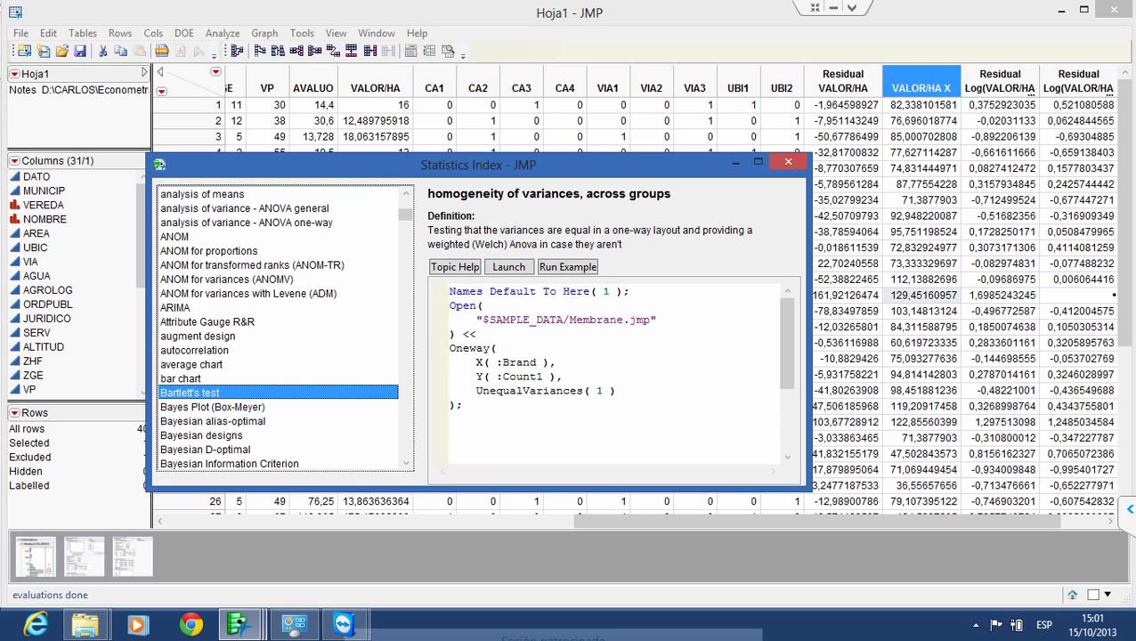
pyautogui.click(509, 266)
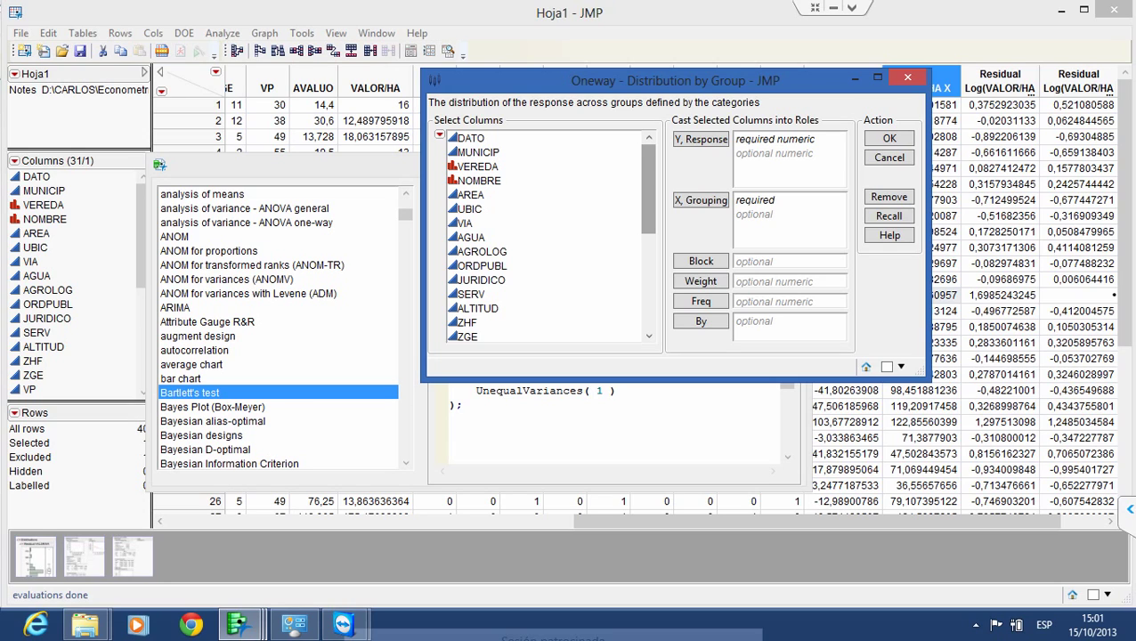
pyautogui.moveTo(648, 188); pyautogui.dragTo(648, 284)
pyautogui.click(520, 337)
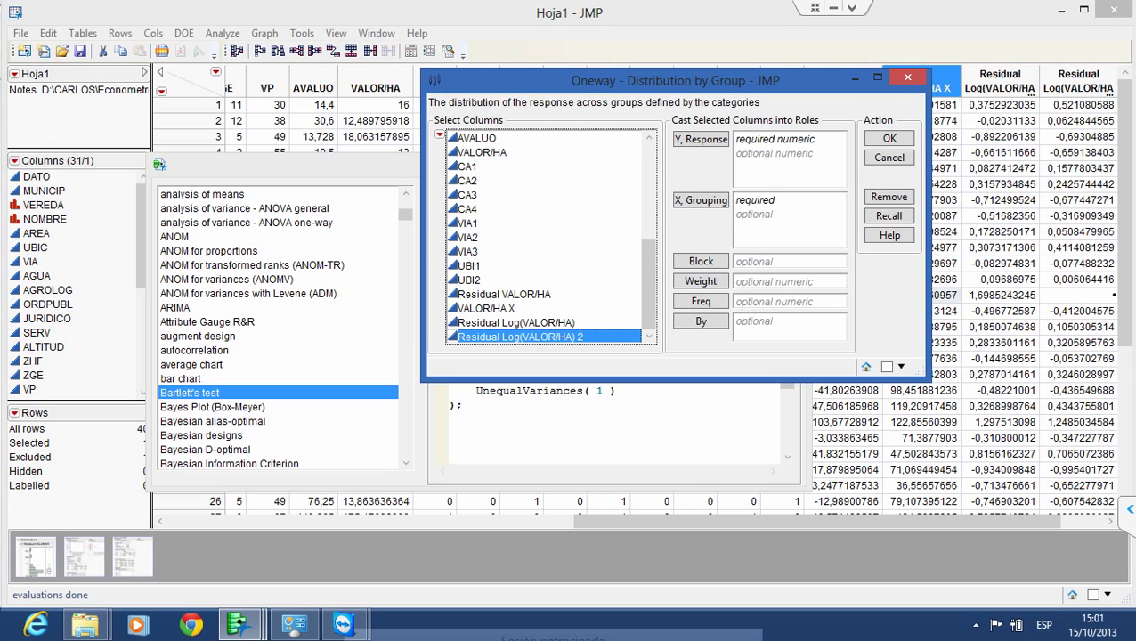
pyautogui.click(701, 139)
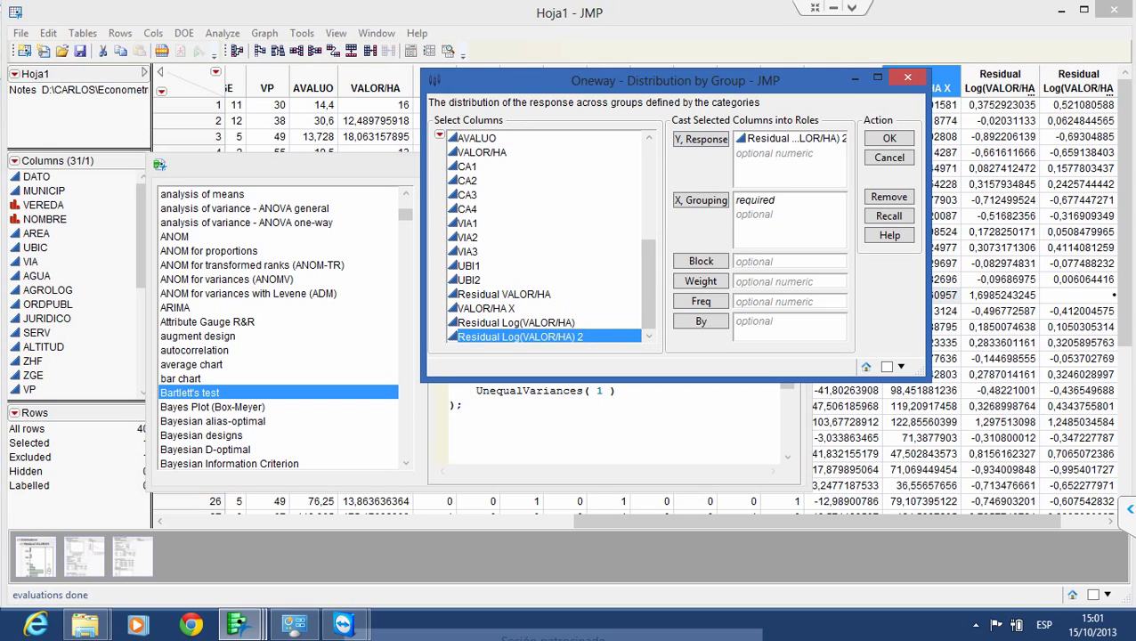
# Set AGROLOG as the grouping variable and run the Oneway analysis, accepting it as a continuous column
pyautogui.moveTo(648, 283); pyautogui.dragTo(648, 185)
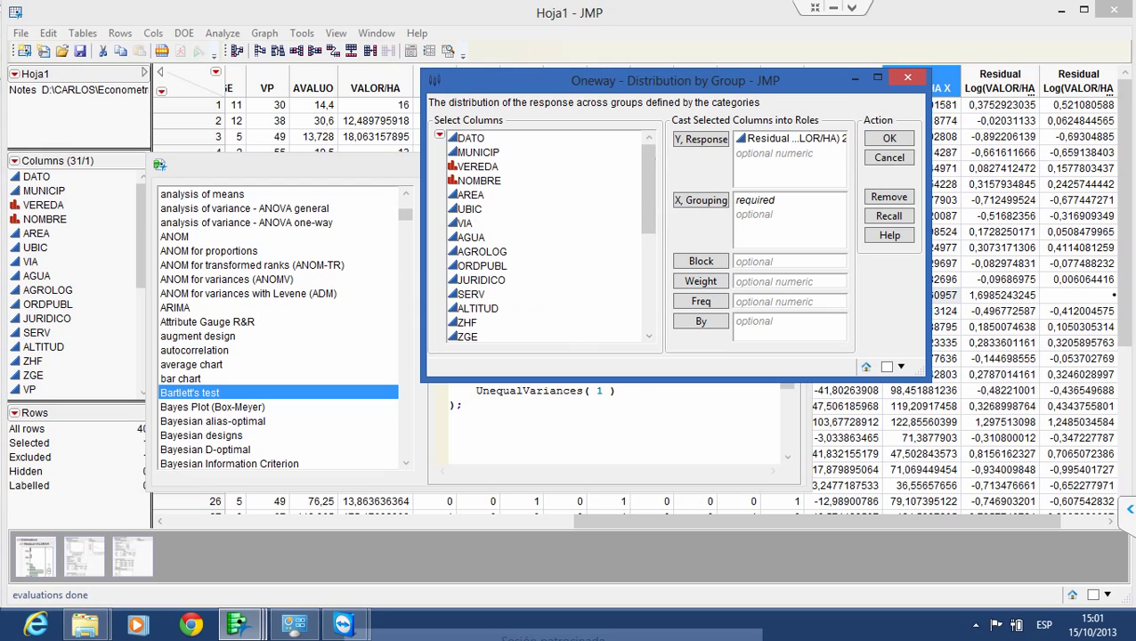
pyautogui.click(482, 251)
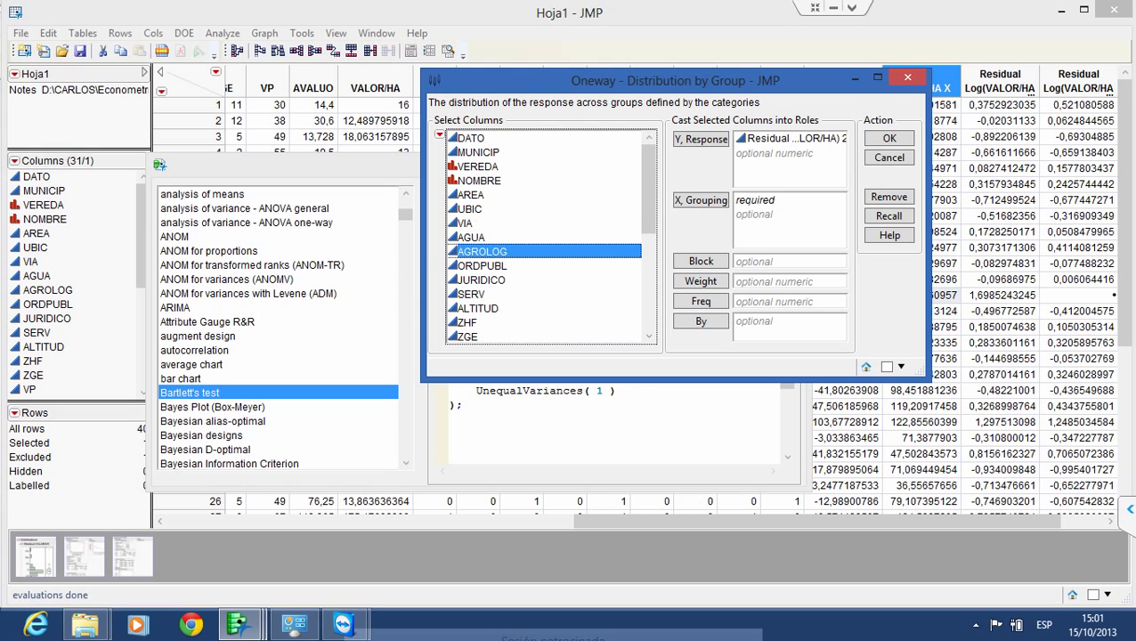
pyautogui.click(701, 200)
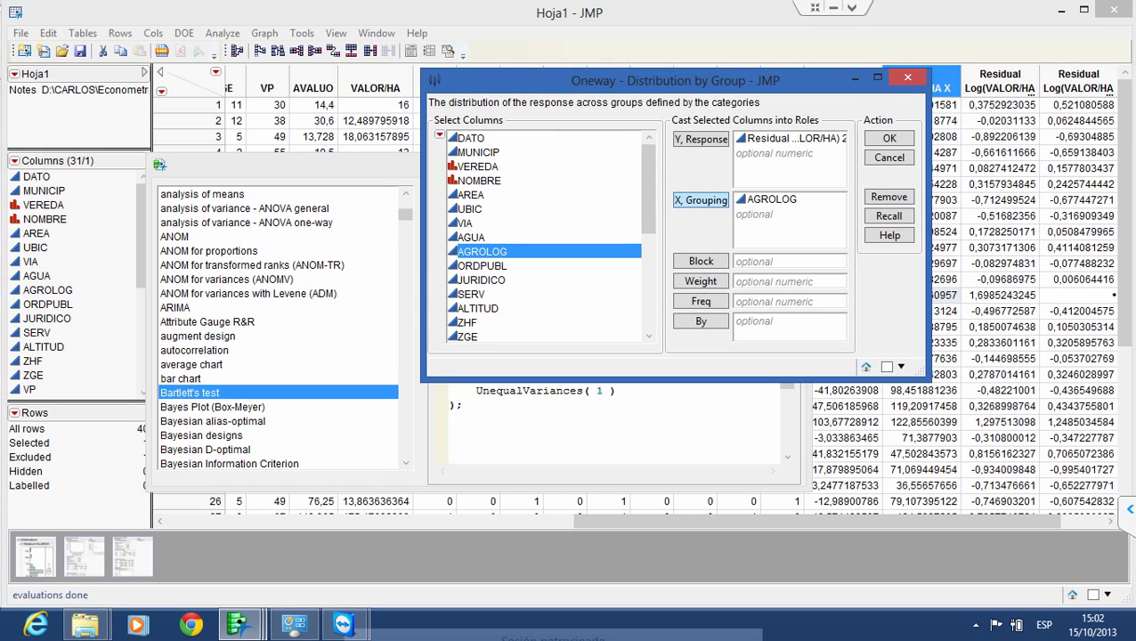
pyautogui.click(888, 138)
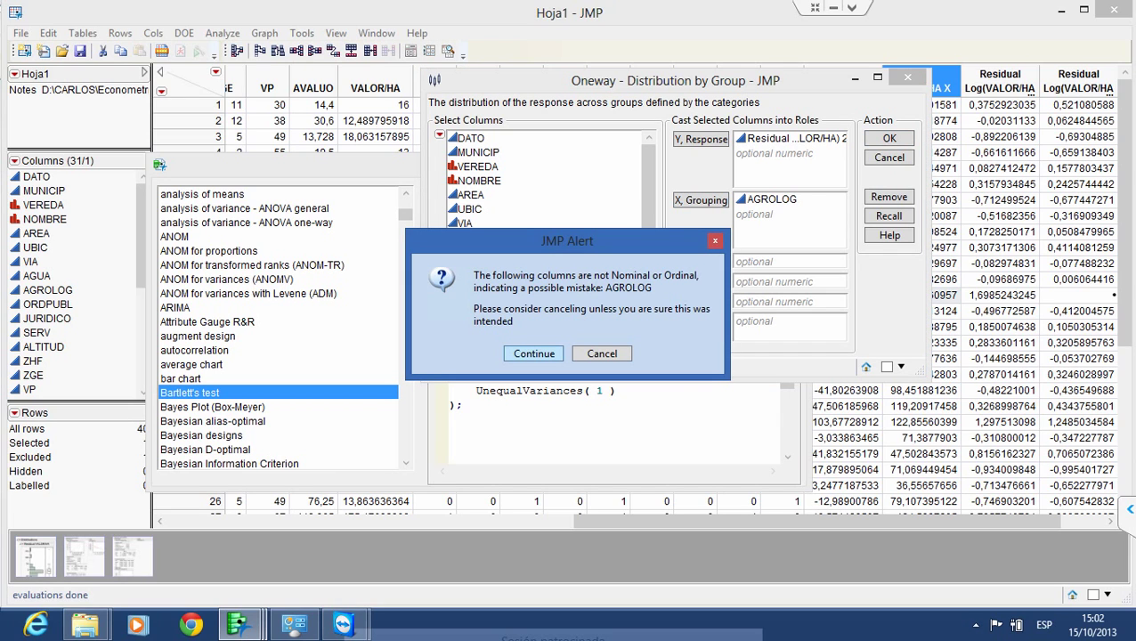
pyautogui.press('Return')
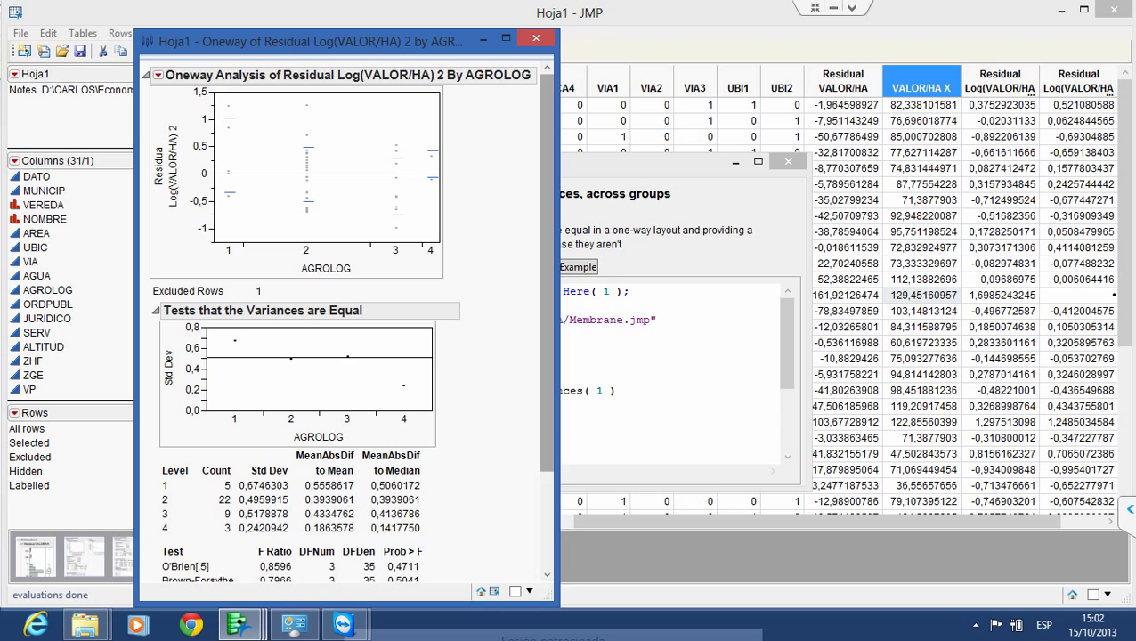
# Examine the equal variances tests in the Oneway report, and close the report and the Statistics Index
pyautogui.scroll(-3, 347, 321)
pyautogui.scroll(3, 347, 329)
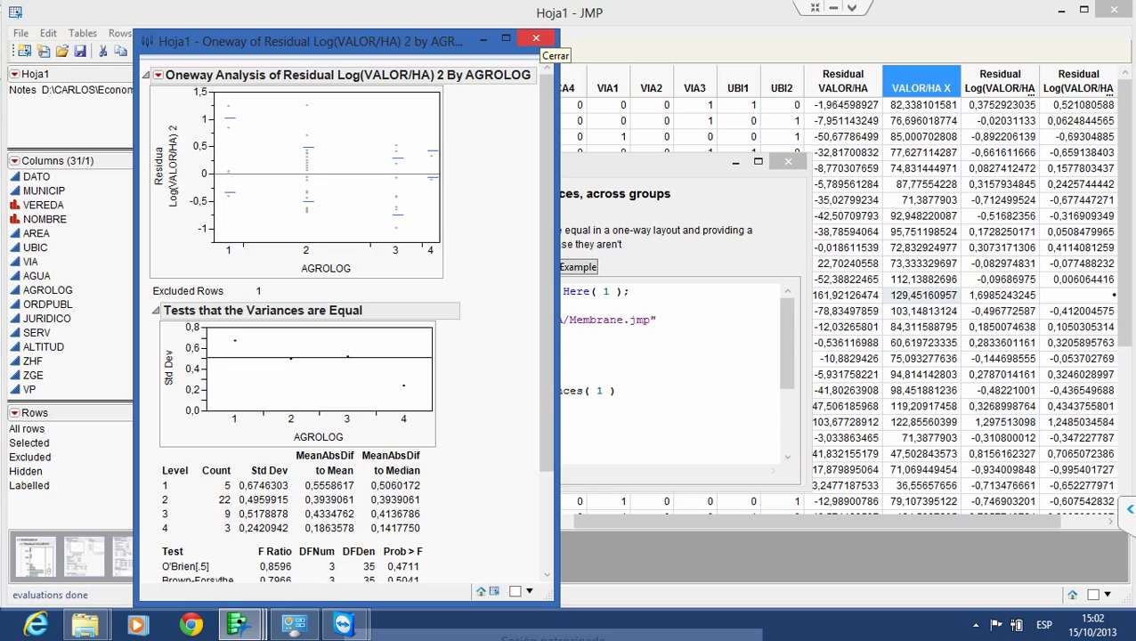
pyautogui.click(536, 38)
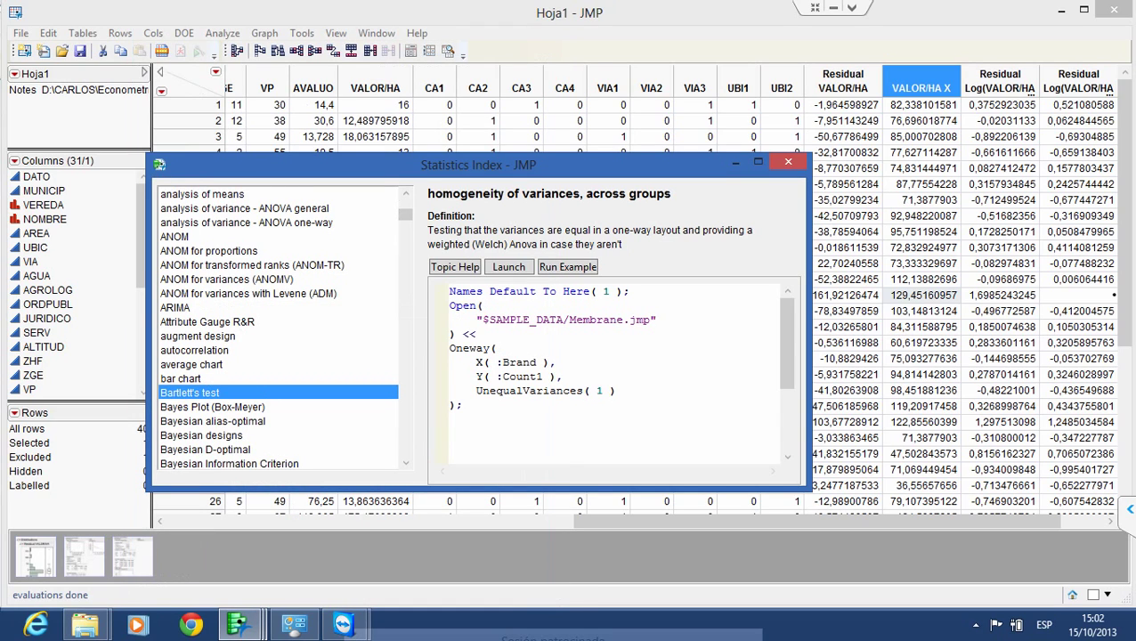
pyautogui.click(788, 161)
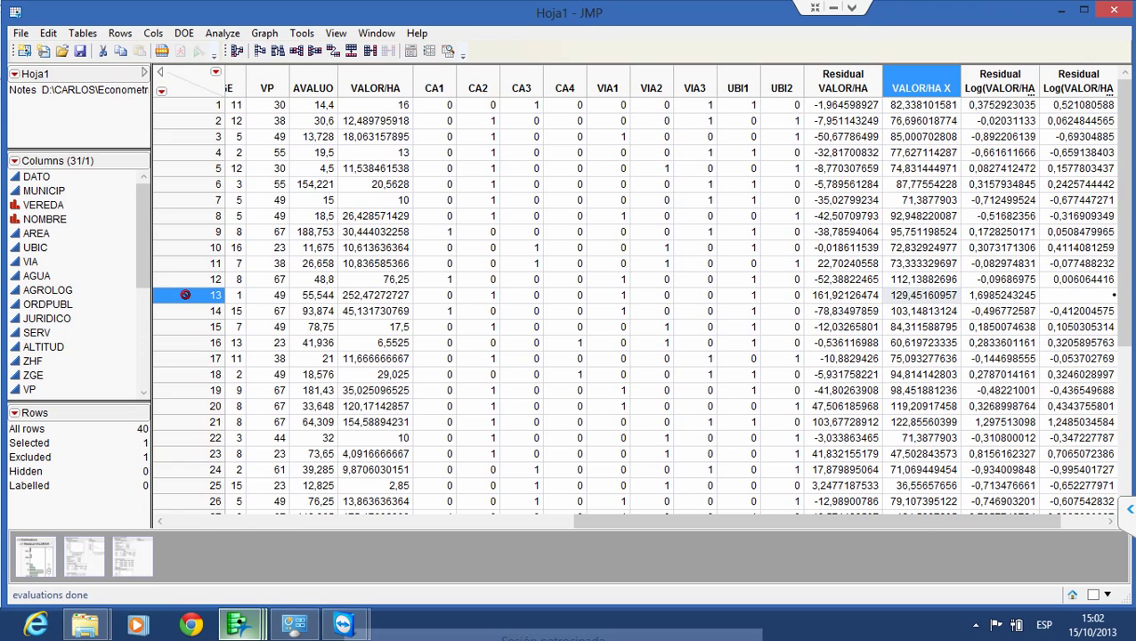
# Add the Durbin-Watson test to the first Fit Least Squares report for Log(VALOR/HA)
pyautogui.moveTo(238, 623)
pyautogui.click(648, 534)
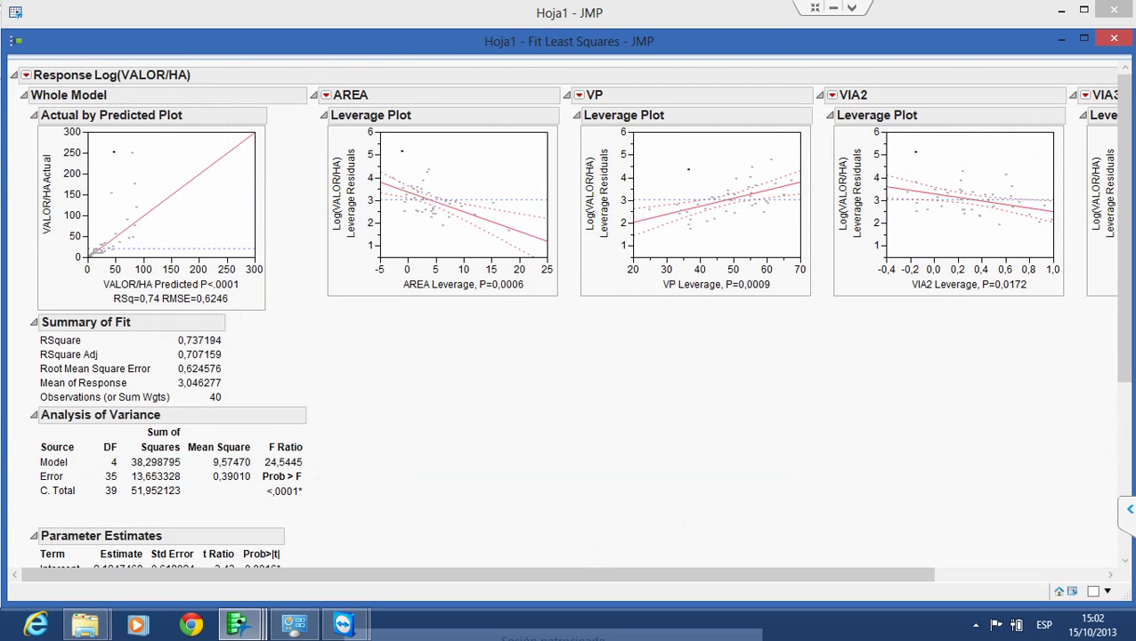
pyautogui.click(26, 75)
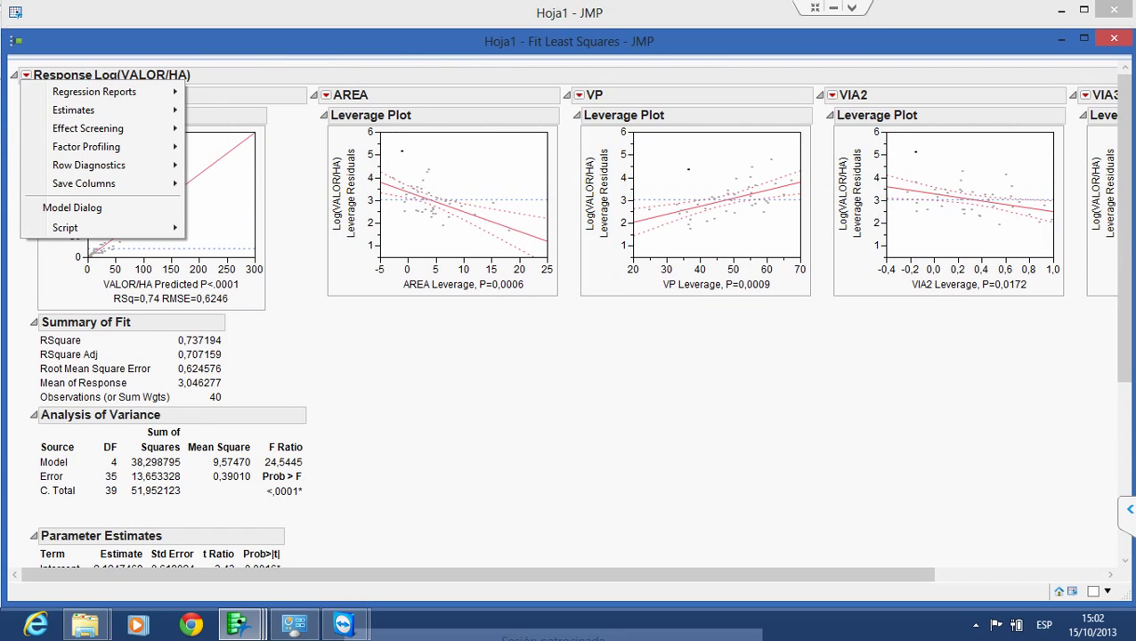
pyautogui.moveTo(102, 165)
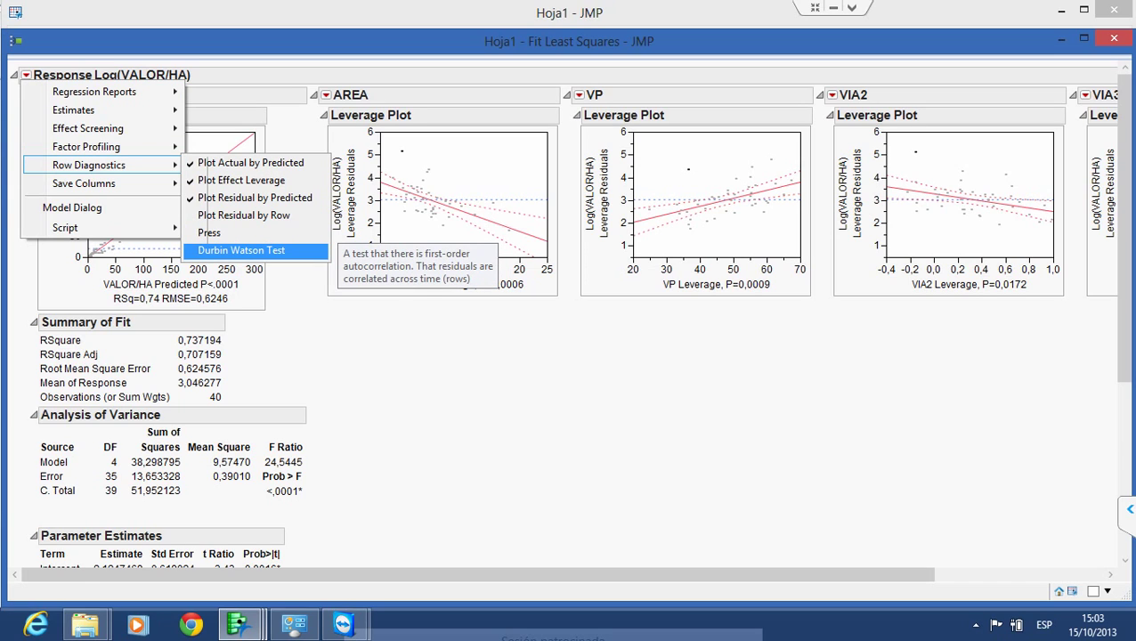
pyautogui.click(241, 250)
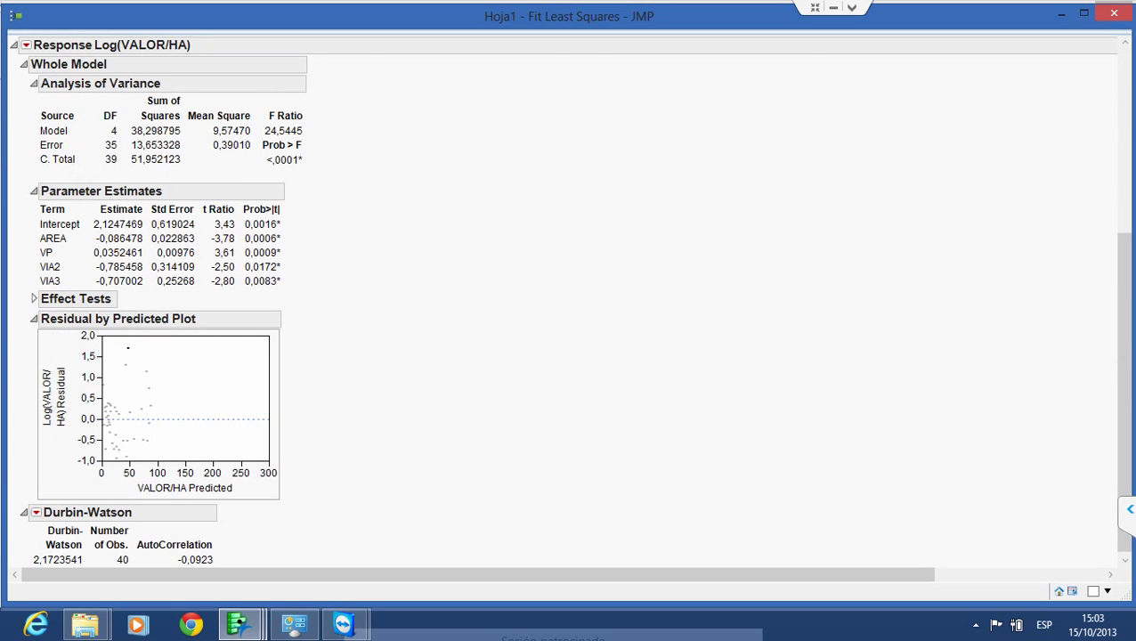
pyautogui.moveTo(1124, 392); pyautogui.dragTo(1123, 394)
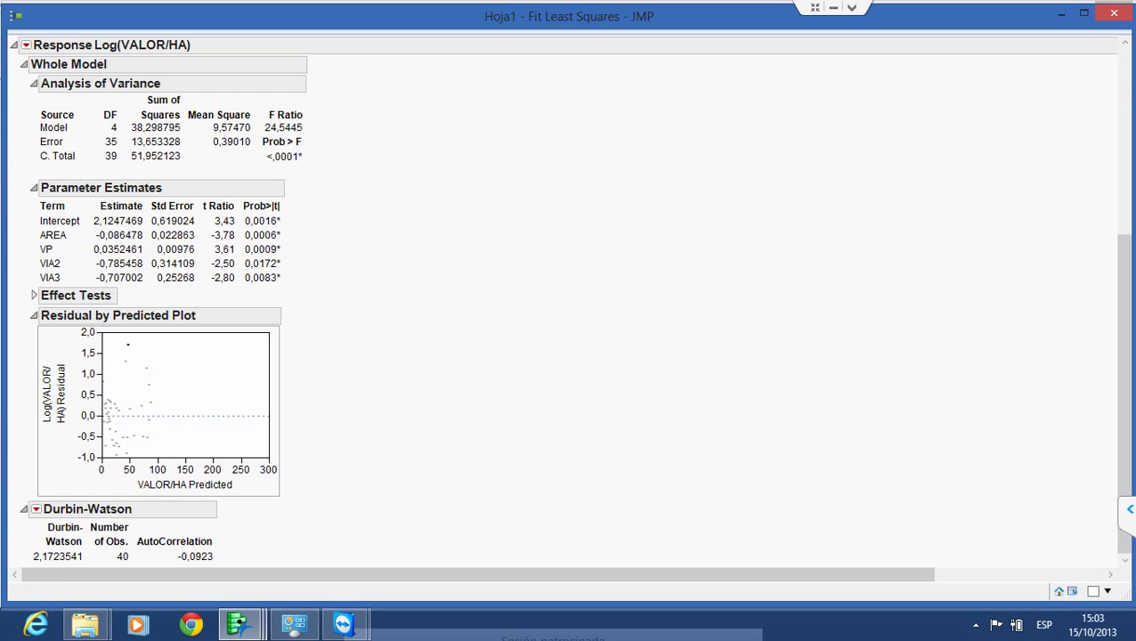
# Show the significance p-value for the Durbin-Watson test and minimize the Fit Least Squares report
pyautogui.click(36, 508)
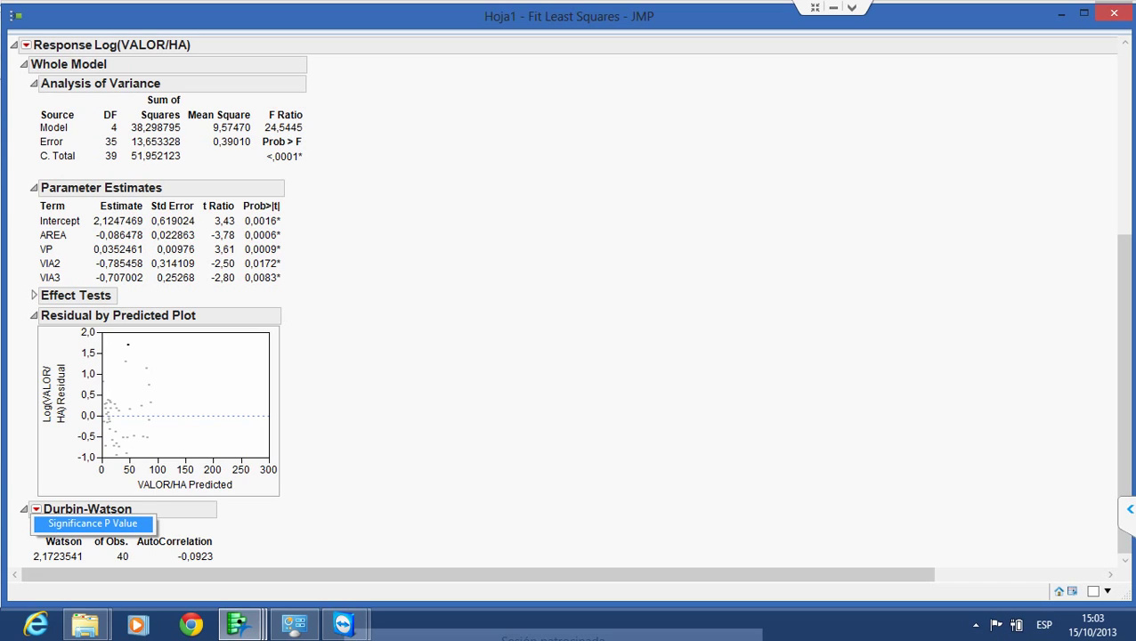
pyautogui.click(92, 524)
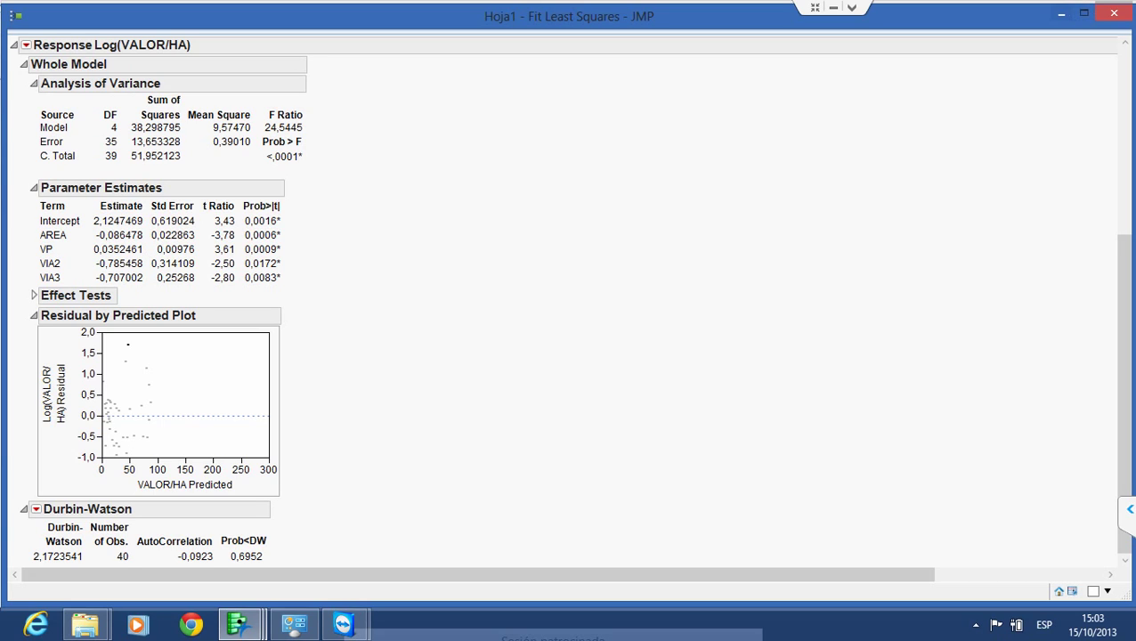
pyautogui.click(1062, 13)
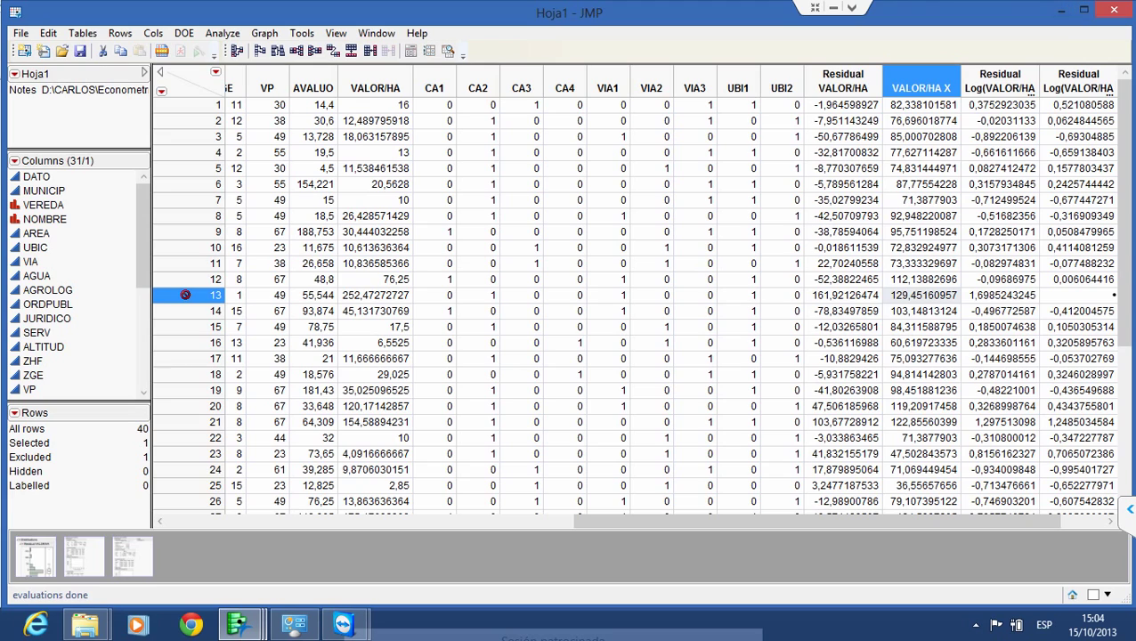
# Review the Fit Least Squares 2 report down to its residual plot, close it, and reopen the first Fit Least Squares report
pyautogui.moveTo(293, 624)
pyautogui.moveTo(239, 624)
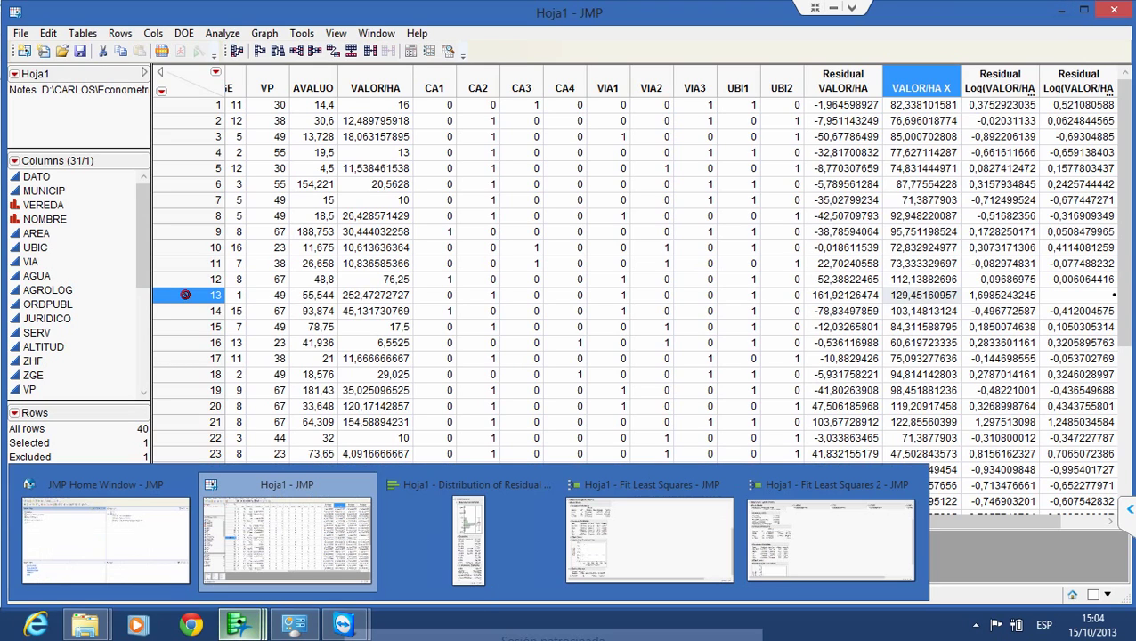
pyautogui.moveTo(650, 534)
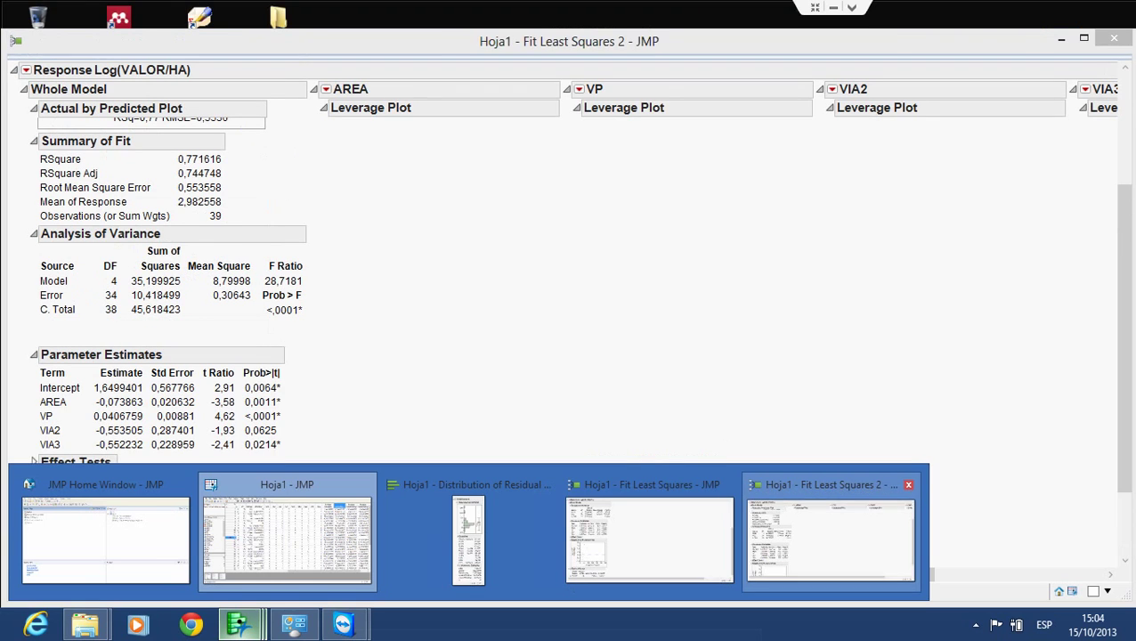
pyautogui.click(830, 534)
pyautogui.moveTo(1123, 339); pyautogui.dragTo(1123, 399)
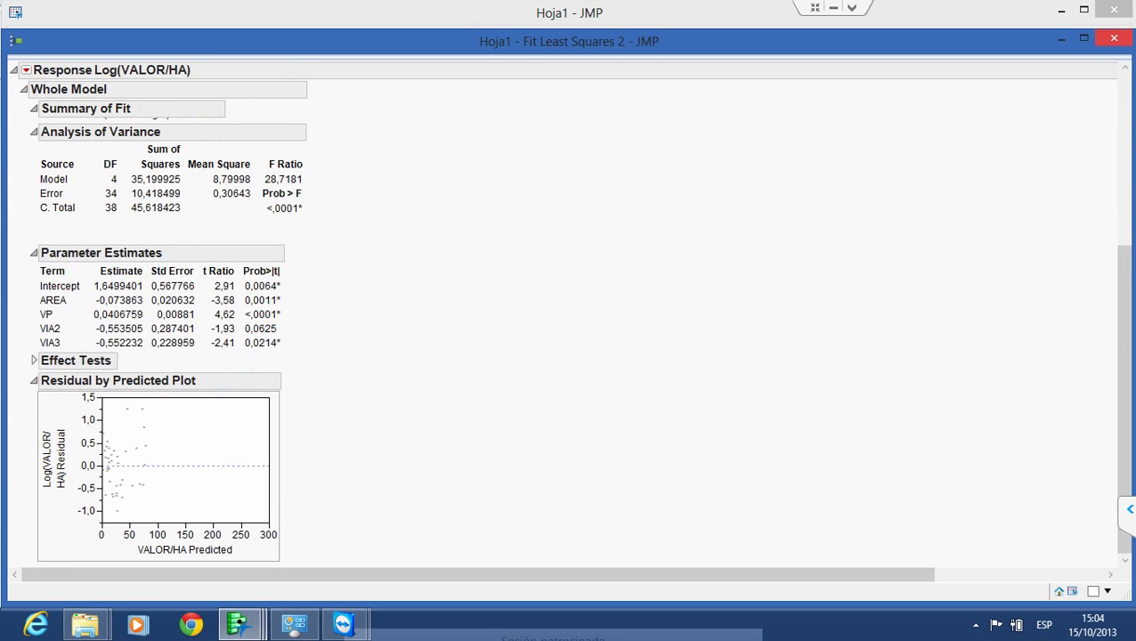
pyautogui.click(1114, 39)
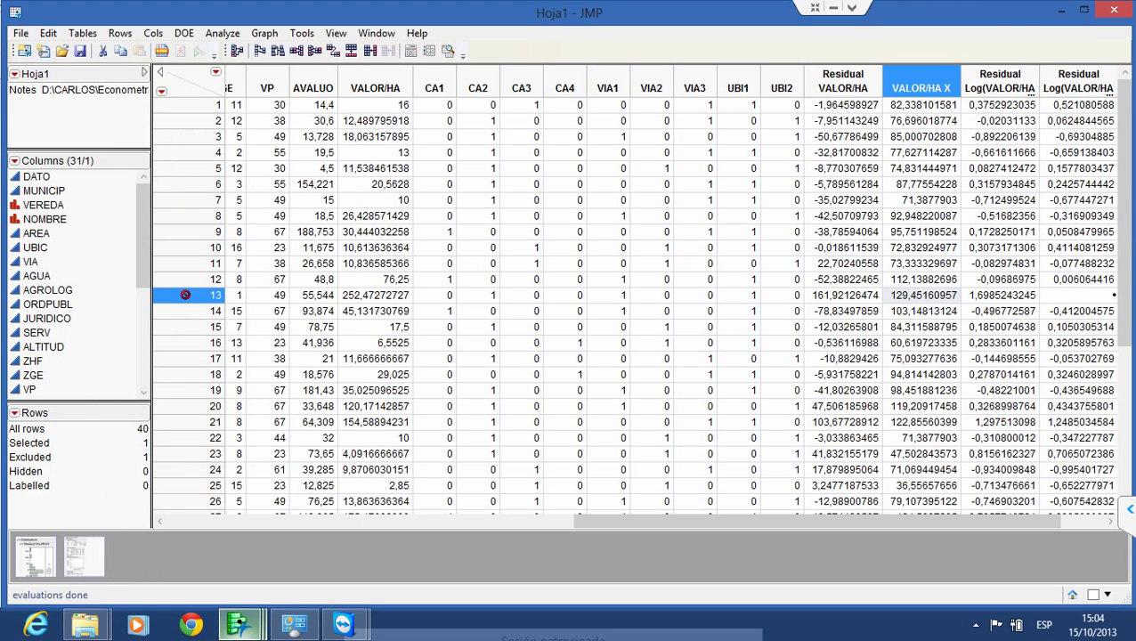
pyautogui.moveTo(239, 623)
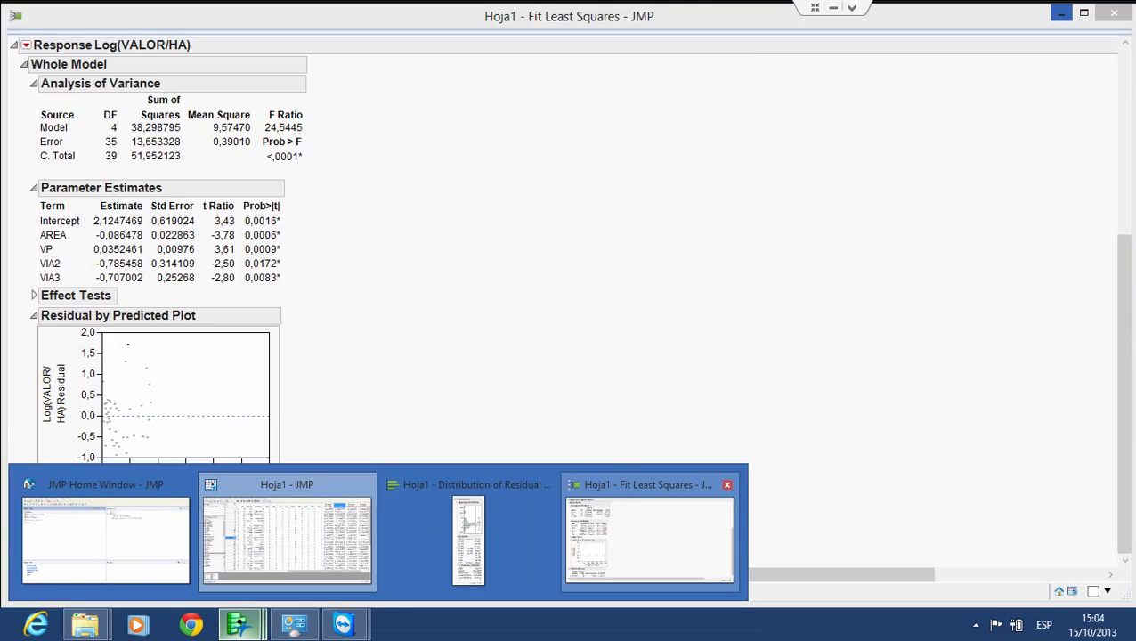
pyautogui.click(650, 538)
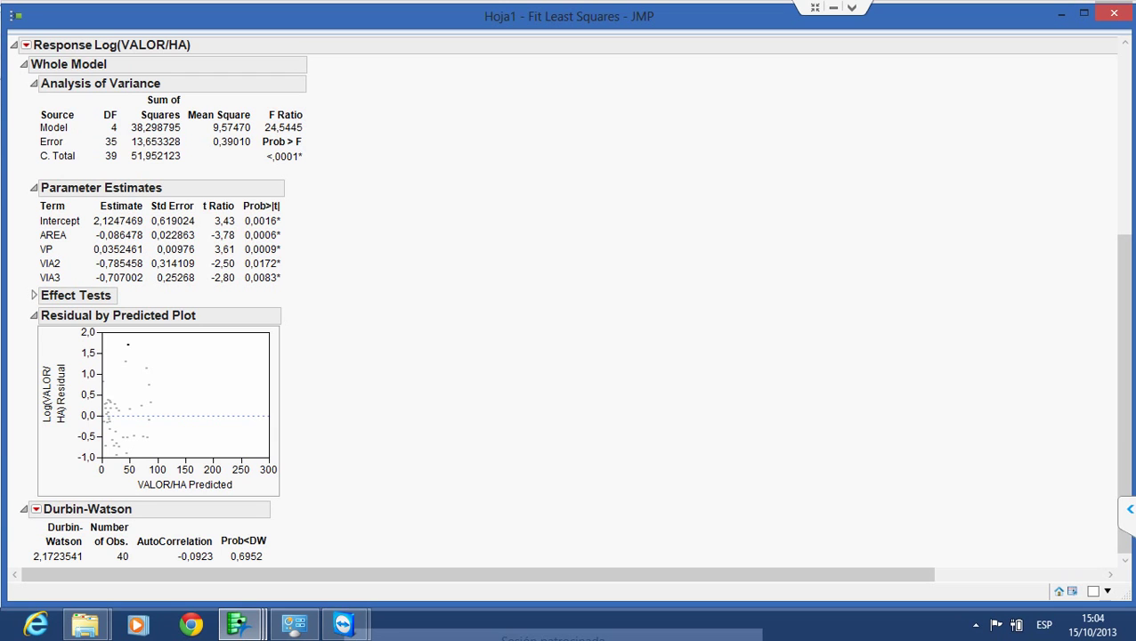
# Start a new Fit Model specification from the Hoja1 data table with VALOR/HA as the Log-transformed response
pyautogui.moveTo(238, 624)
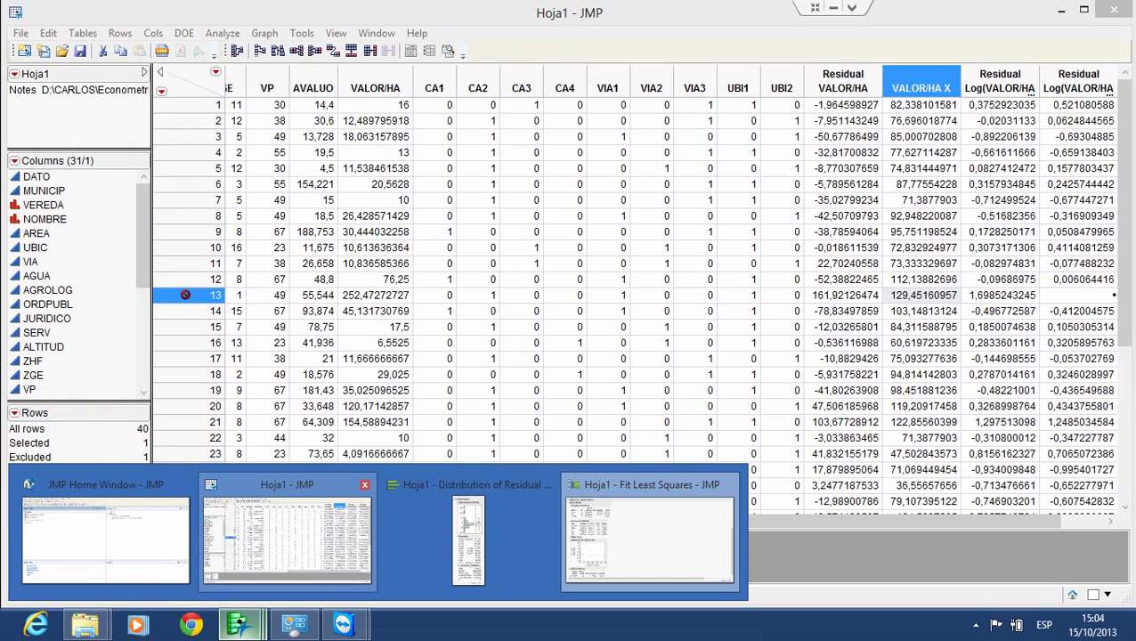
pyautogui.click(286, 534)
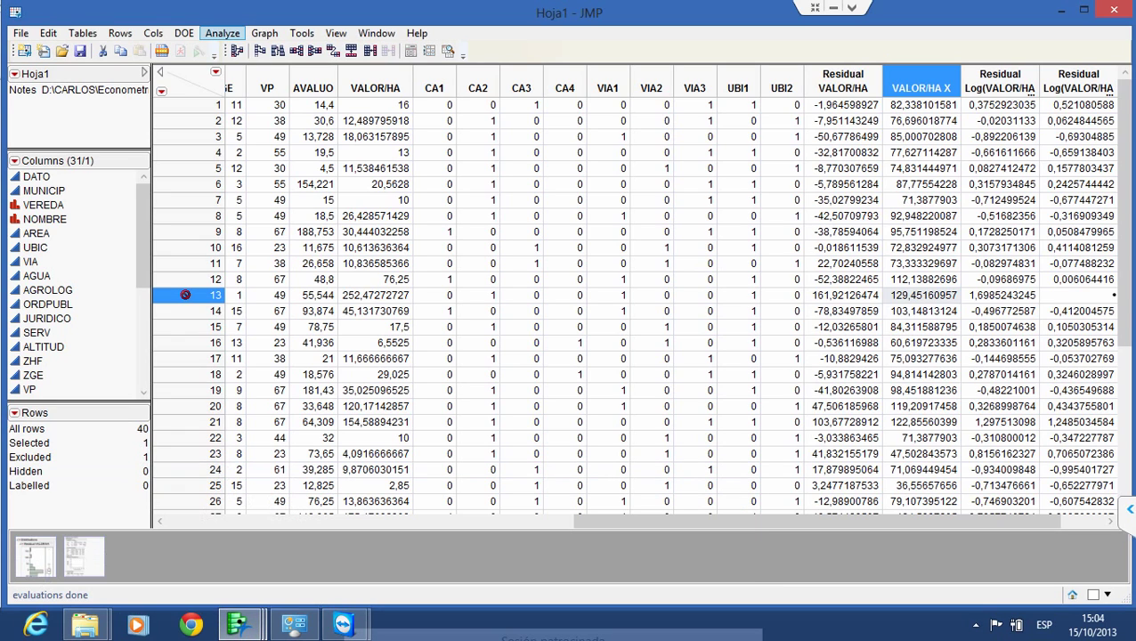
pyautogui.click(222, 33)
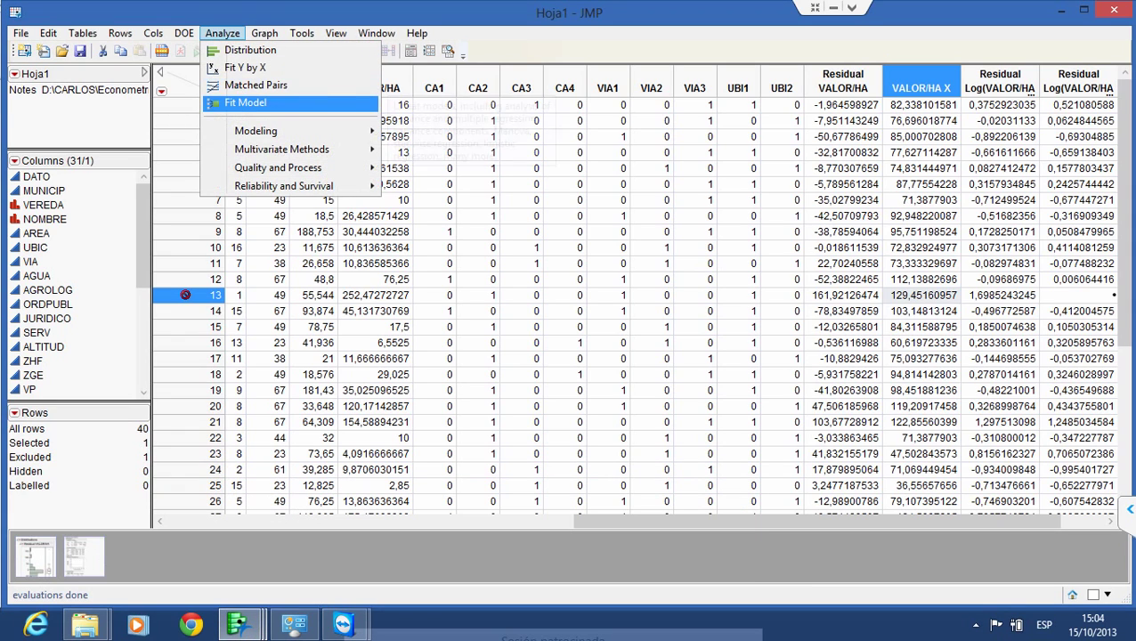
pyautogui.click(249, 105)
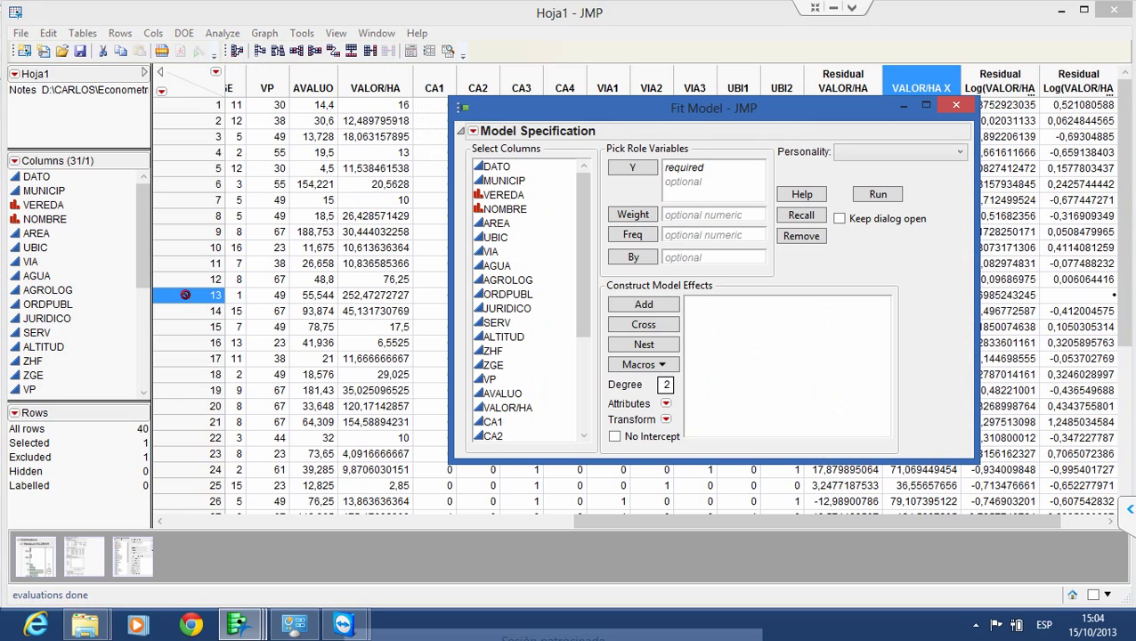
pyautogui.click(508, 407)
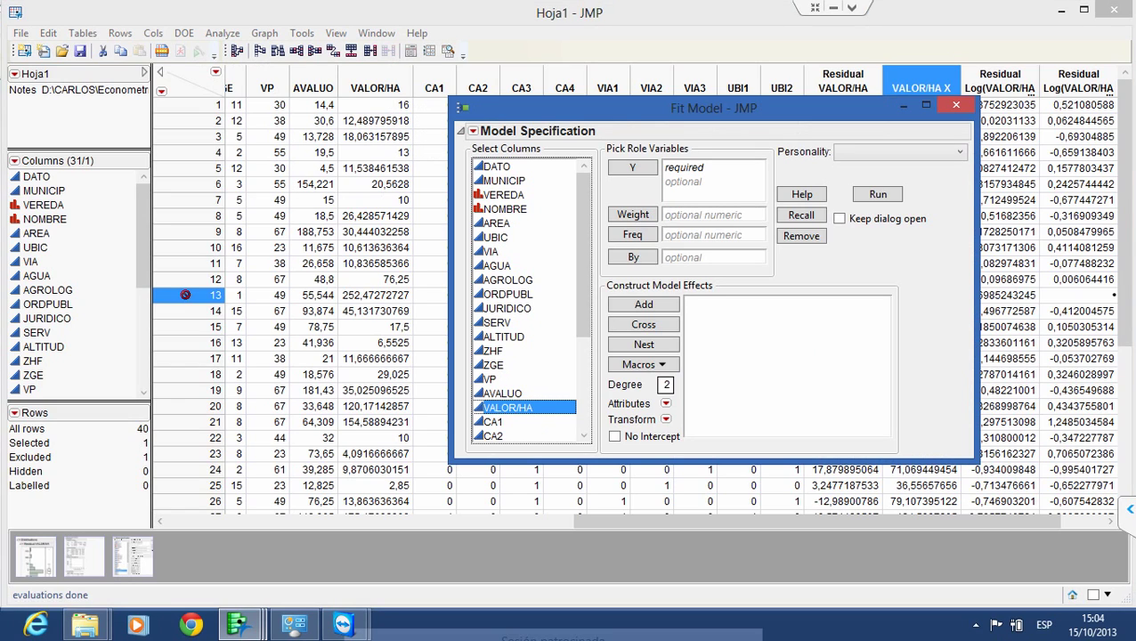
pyautogui.click(632, 167)
pyautogui.click(701, 166)
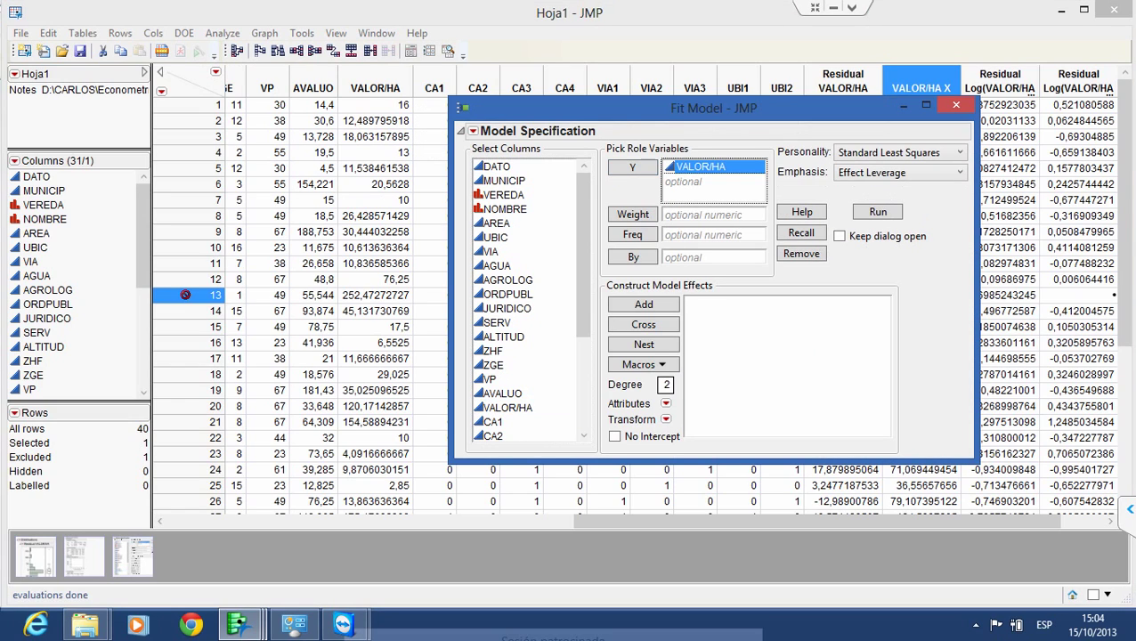
pyautogui.click(666, 419)
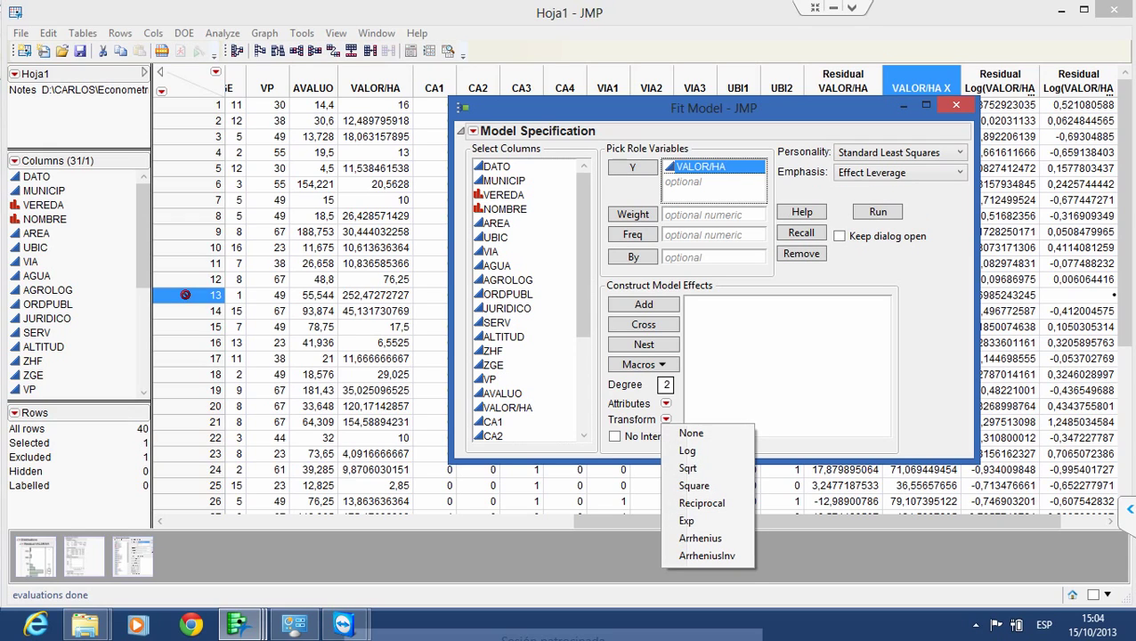
pyautogui.click(690, 450)
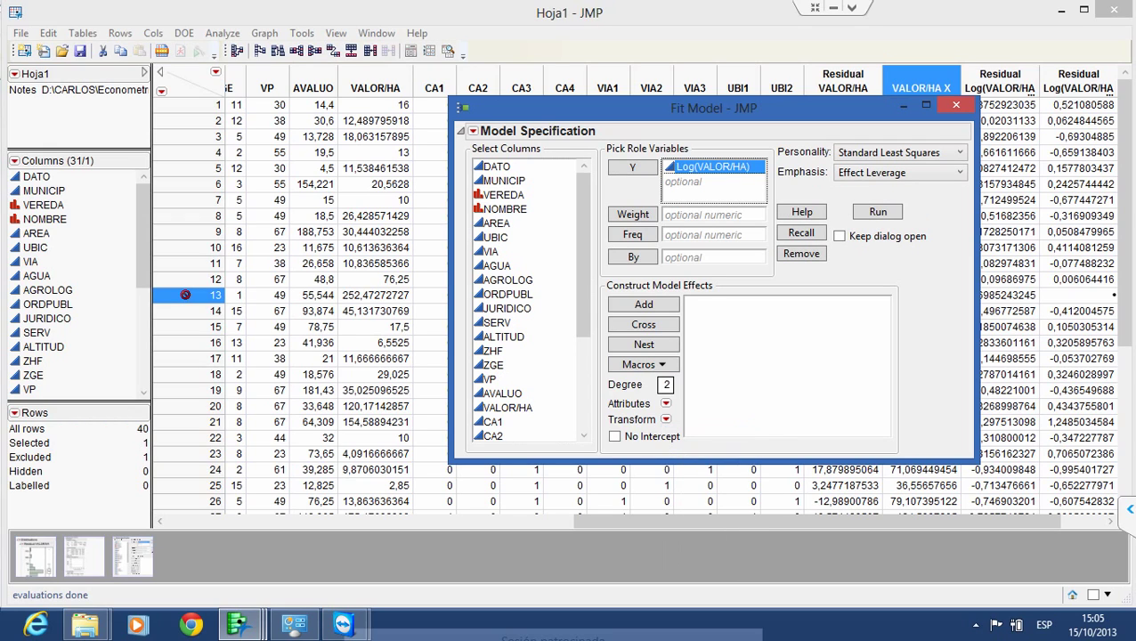
# Add AREA as a model effect and apply the Log transform to it
pyautogui.click(712, 185)
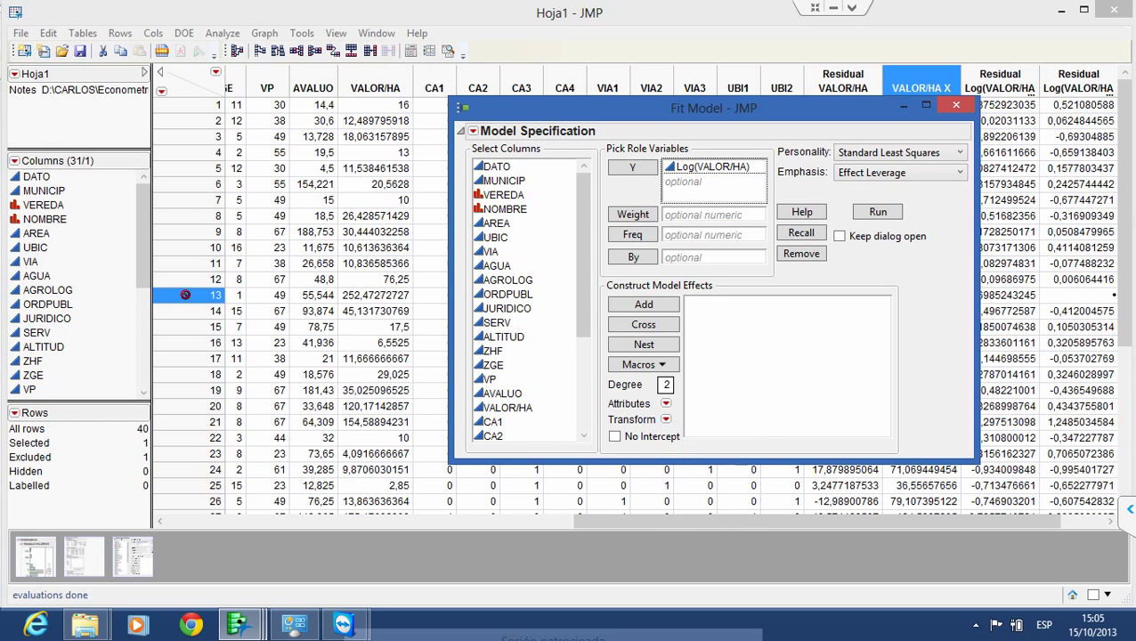
pyautogui.click(497, 222)
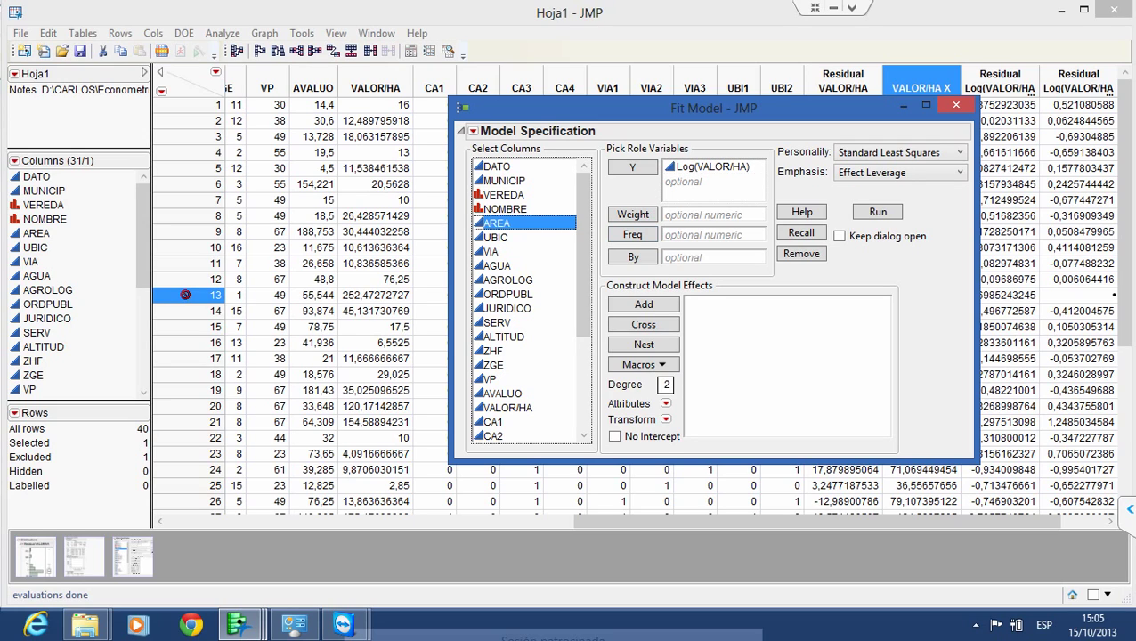
pyautogui.click(643, 305)
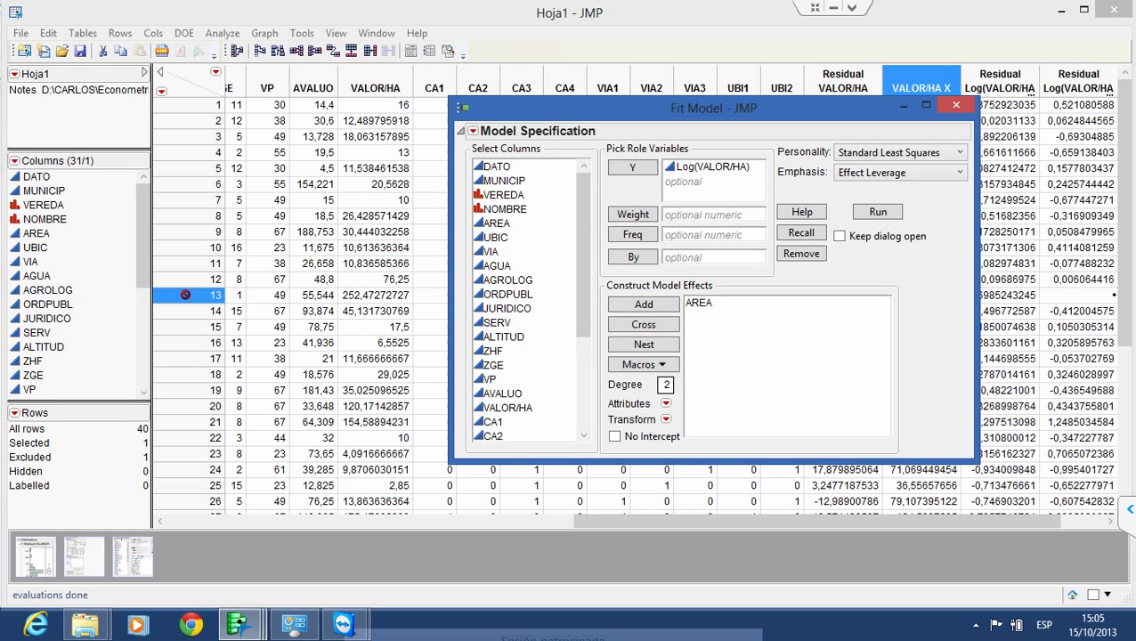
pyautogui.click(699, 303)
pyautogui.click(665, 419)
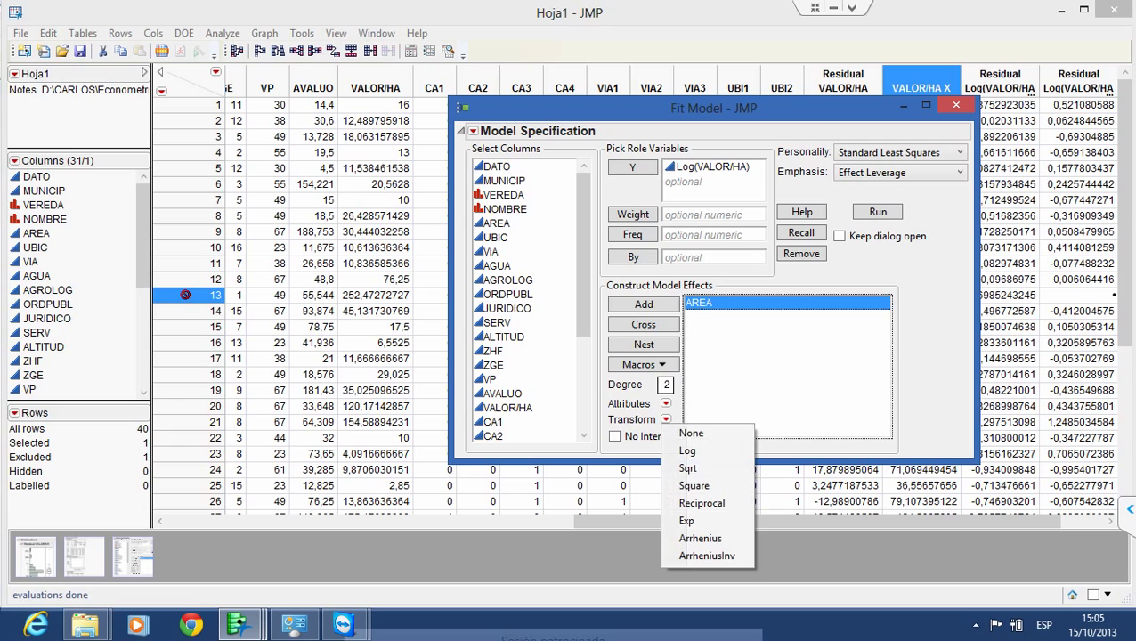
pyautogui.click(687, 451)
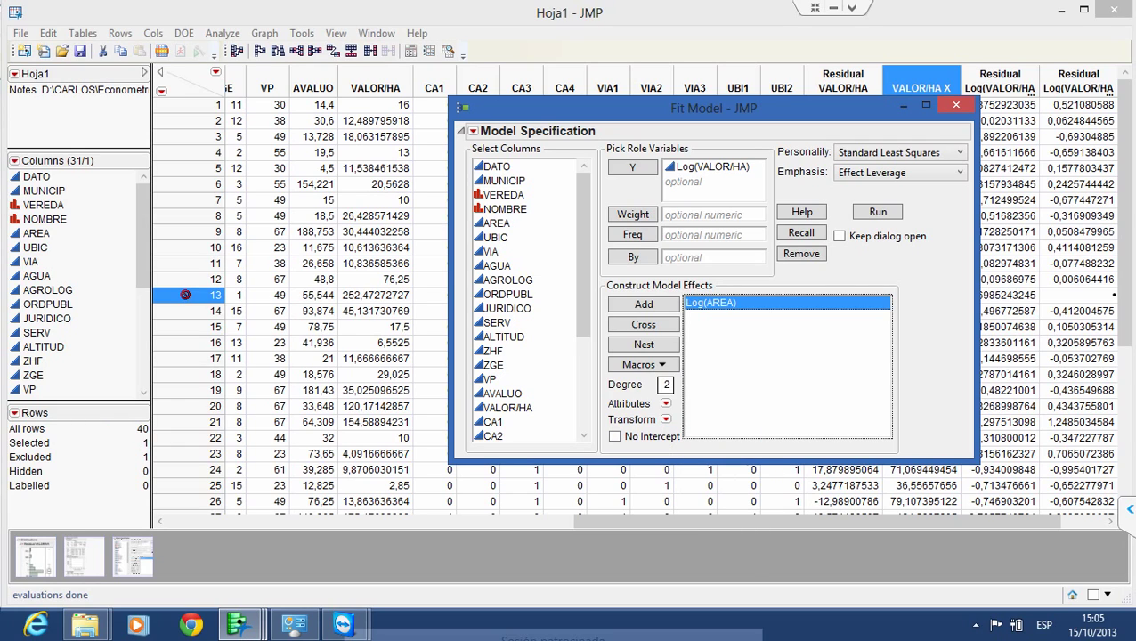
pyautogui.click(787, 365)
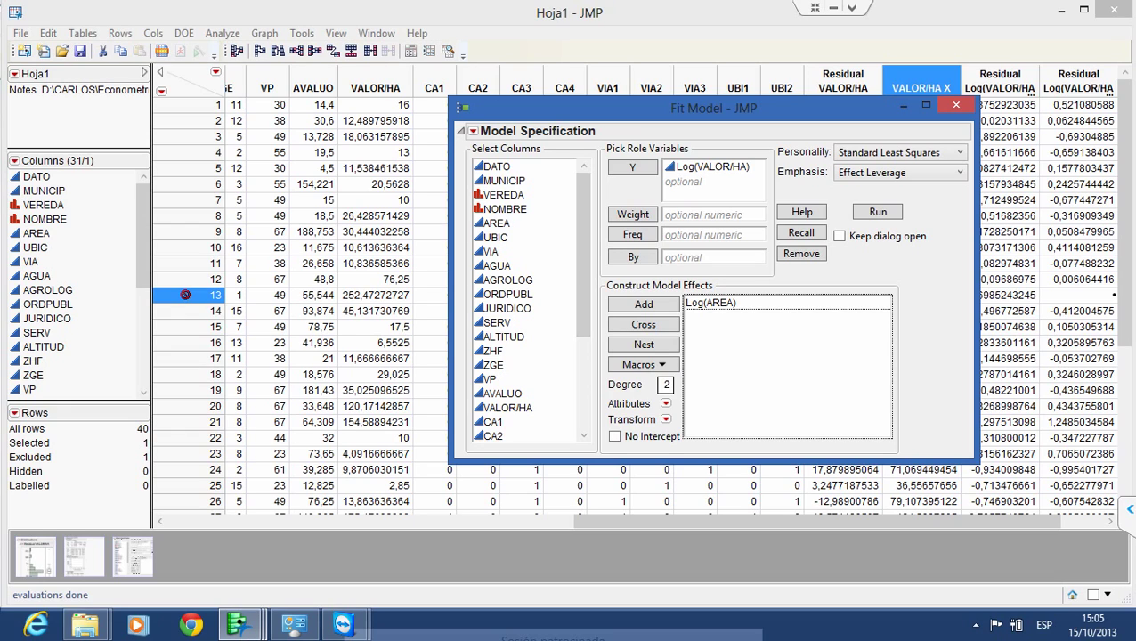
# Add VP, VIA2 and VIA3 as model effects alongside Log(AREA) and run the least squares fit
pyautogui.click(525, 379)
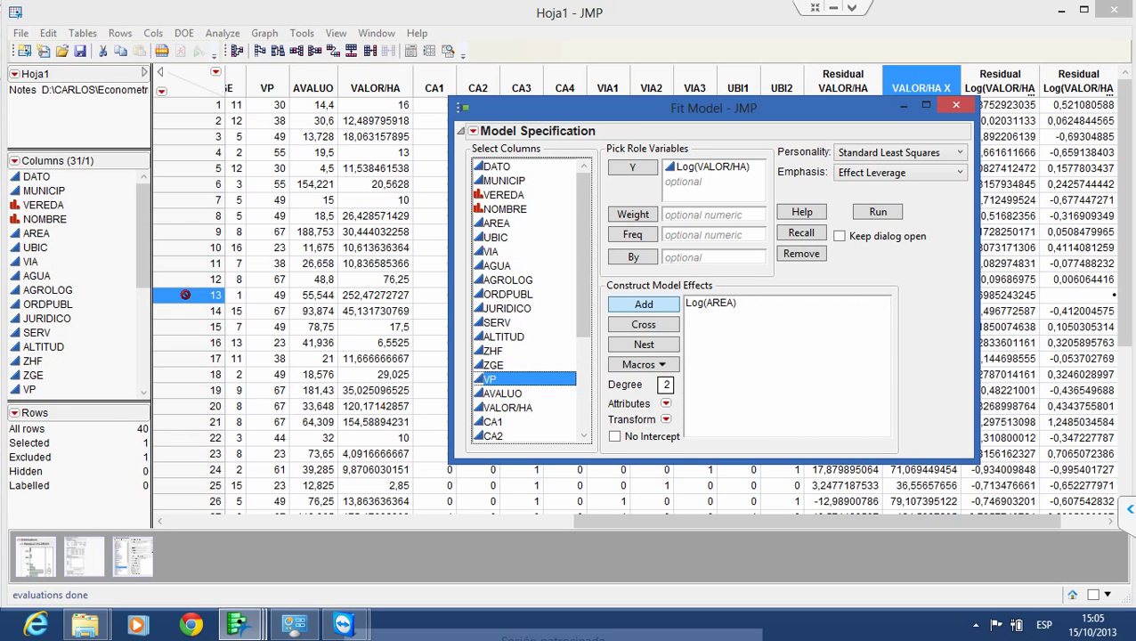
pyautogui.click(643, 304)
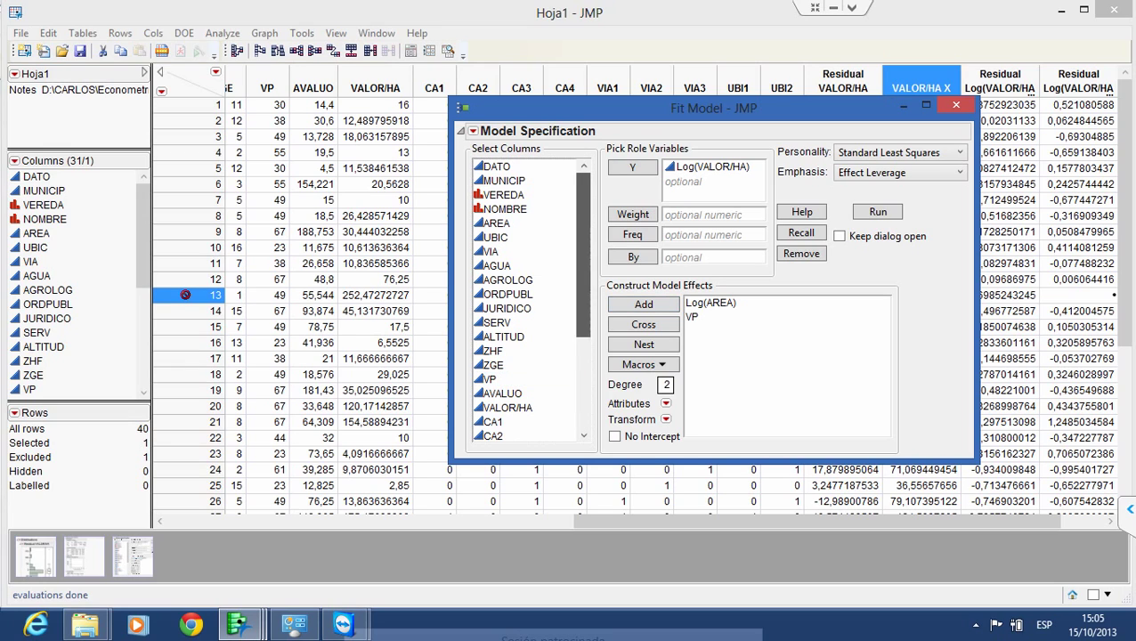
pyautogui.scroll(-4, 530, 298)
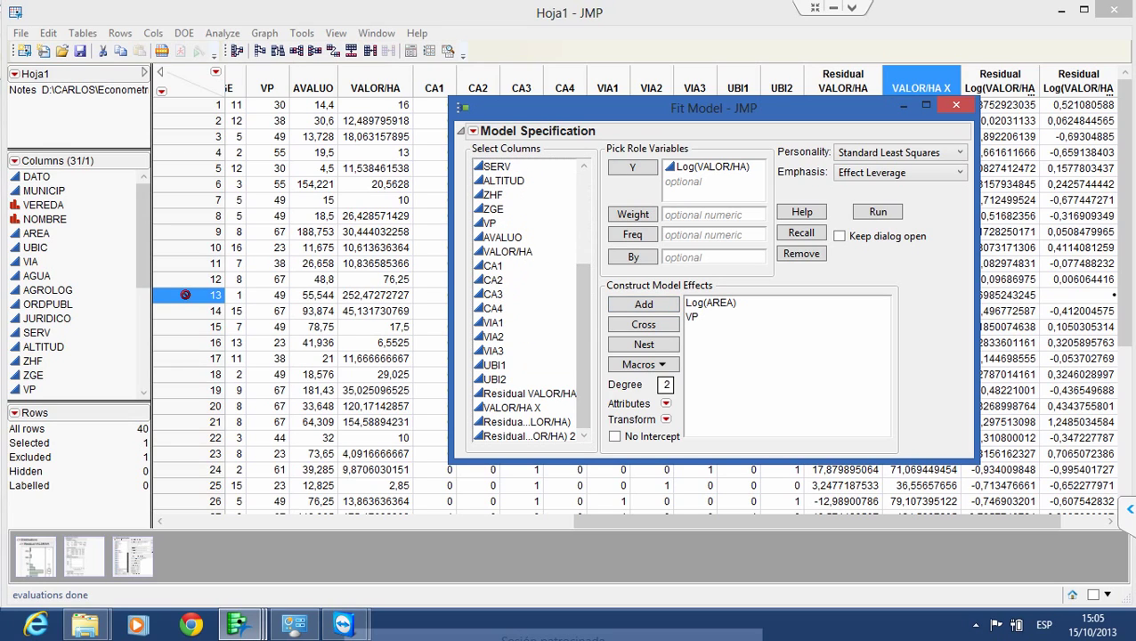
pyautogui.click(525, 365)
pyautogui.click(526, 337)
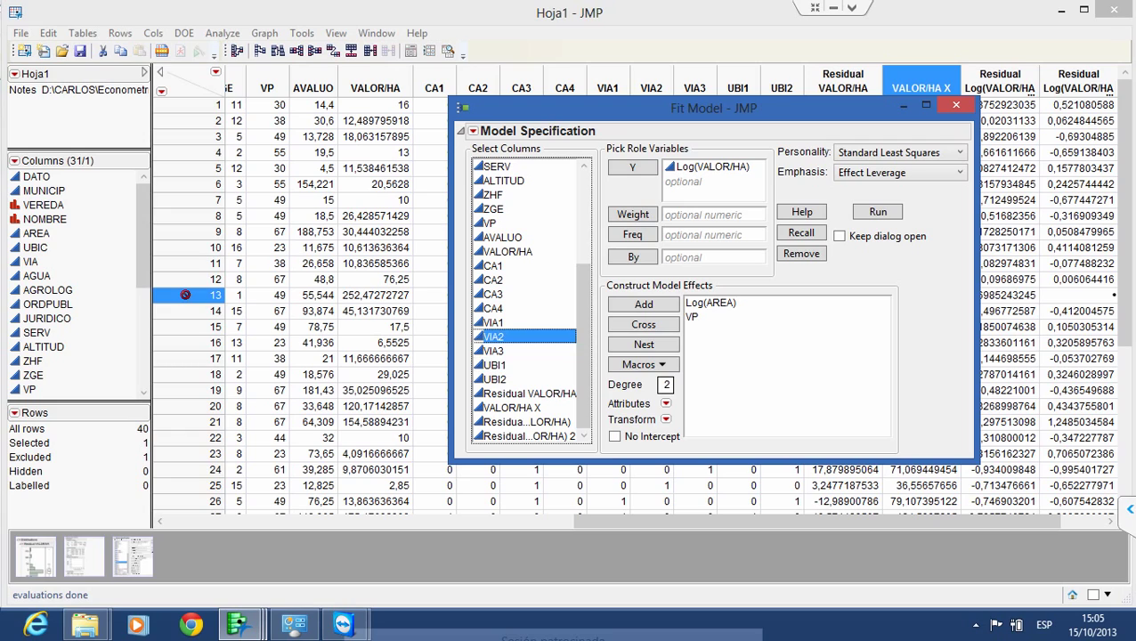
pyautogui.keyDown('shift'); pyautogui.click(525, 351); pyautogui.keyUp('shift')
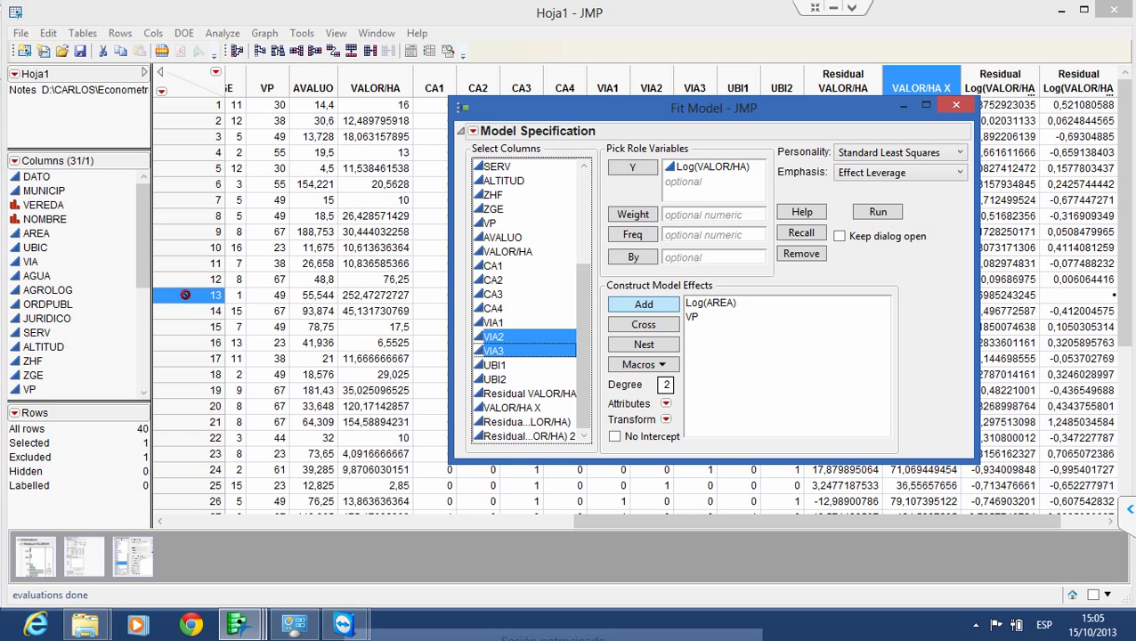
pyautogui.press('Return')
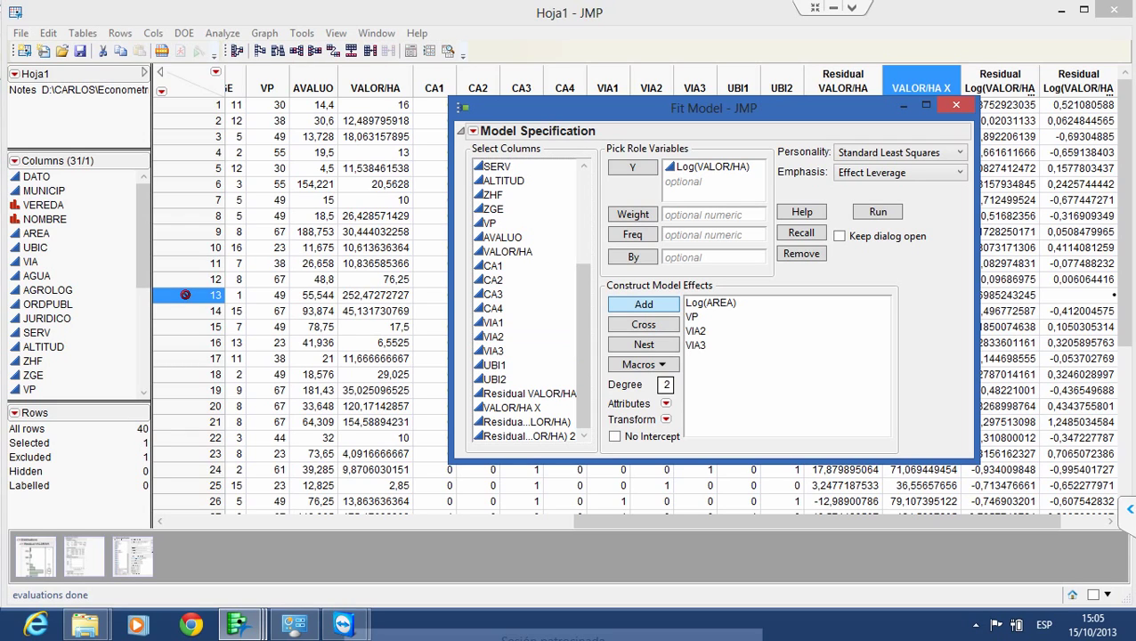
pyautogui.press('Return')
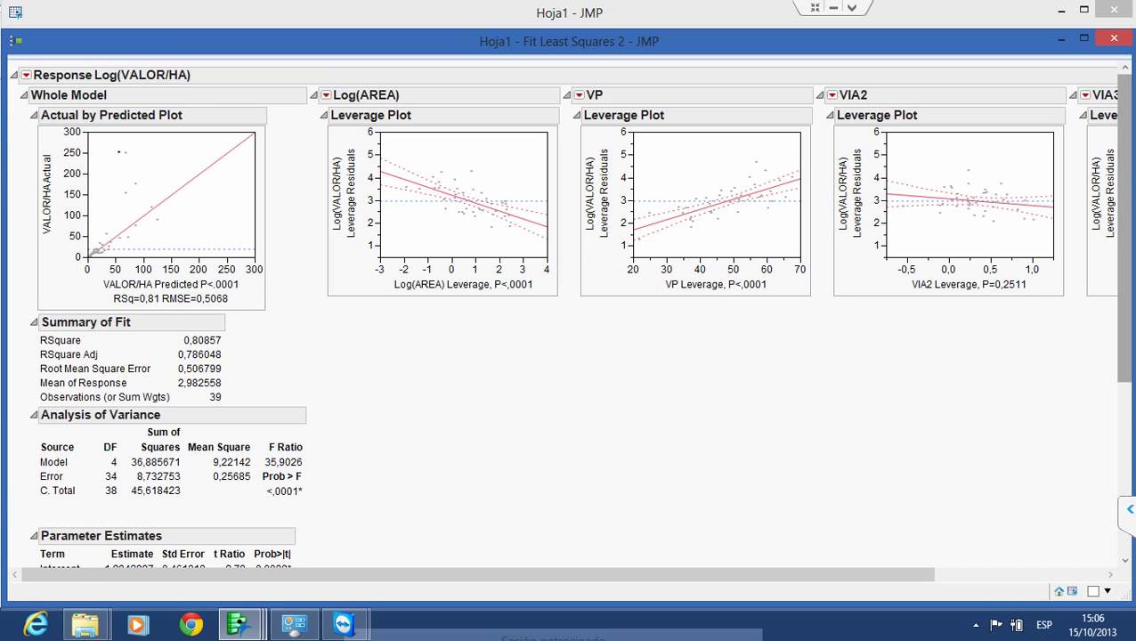
# Check the parameter estimates, close the VIA2 and VIA3 report, and start a new Fit Model with VALOR/HA as the Log-transformed response
pyautogui.moveTo(1124, 228); pyautogui.dragTo(1124, 341)
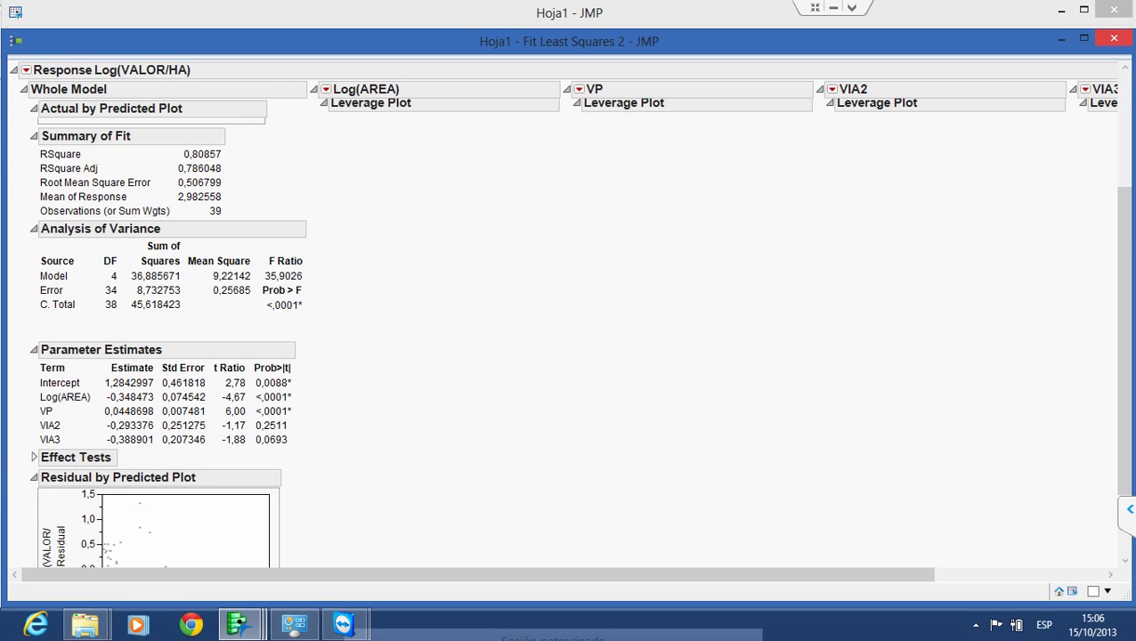
pyautogui.hotkey('alt', 'F4')
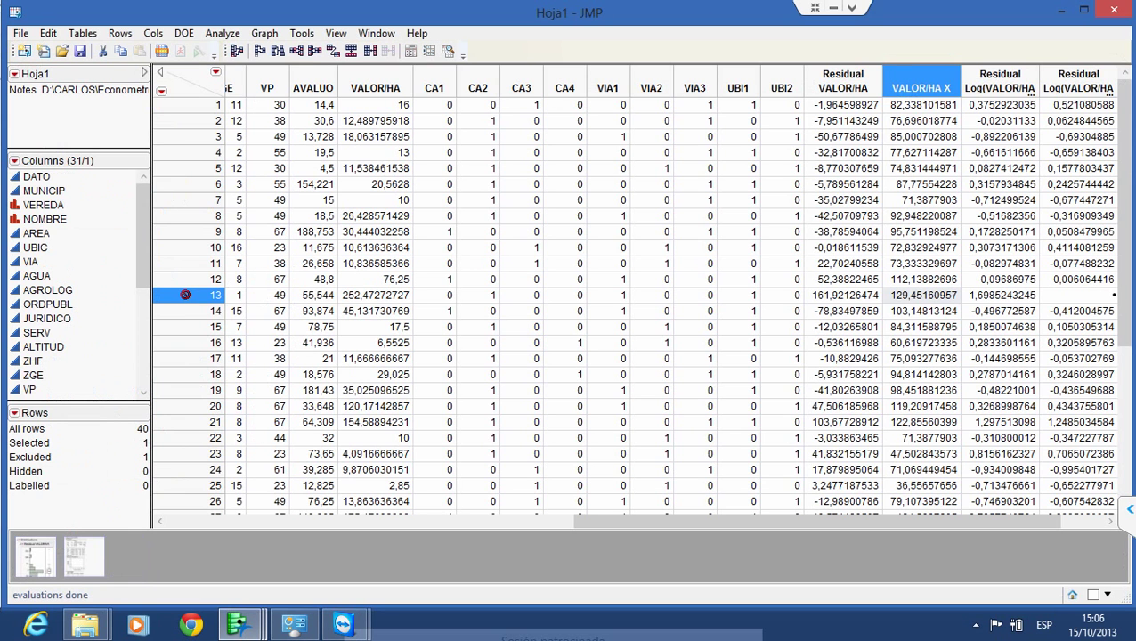
pyautogui.click(222, 33)
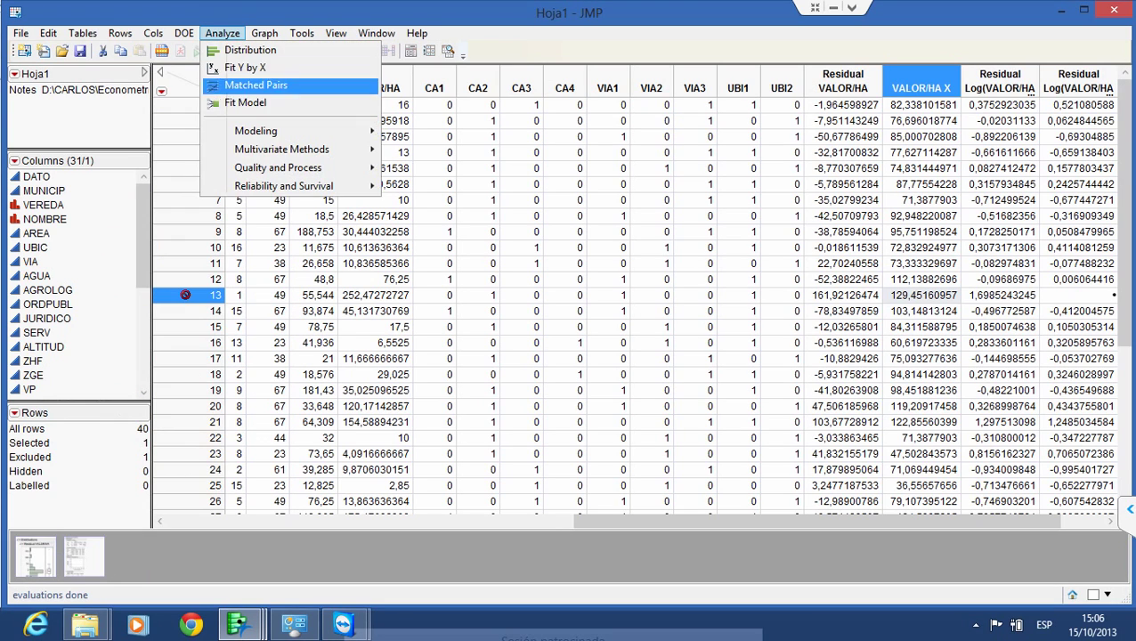
pyautogui.click(254, 102)
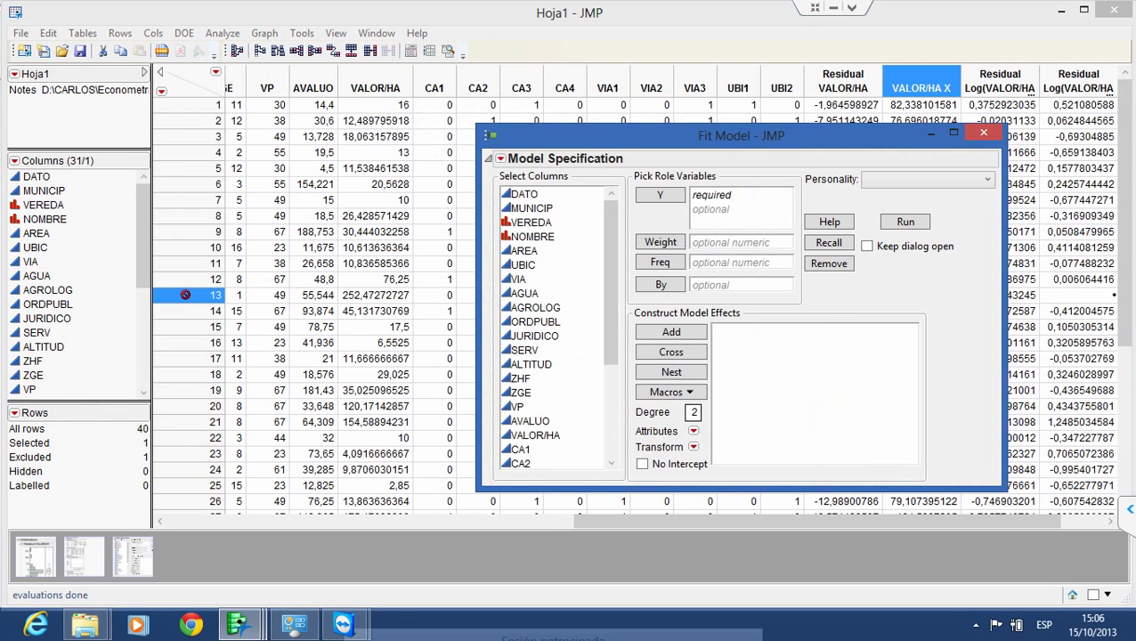
pyautogui.click(535, 435)
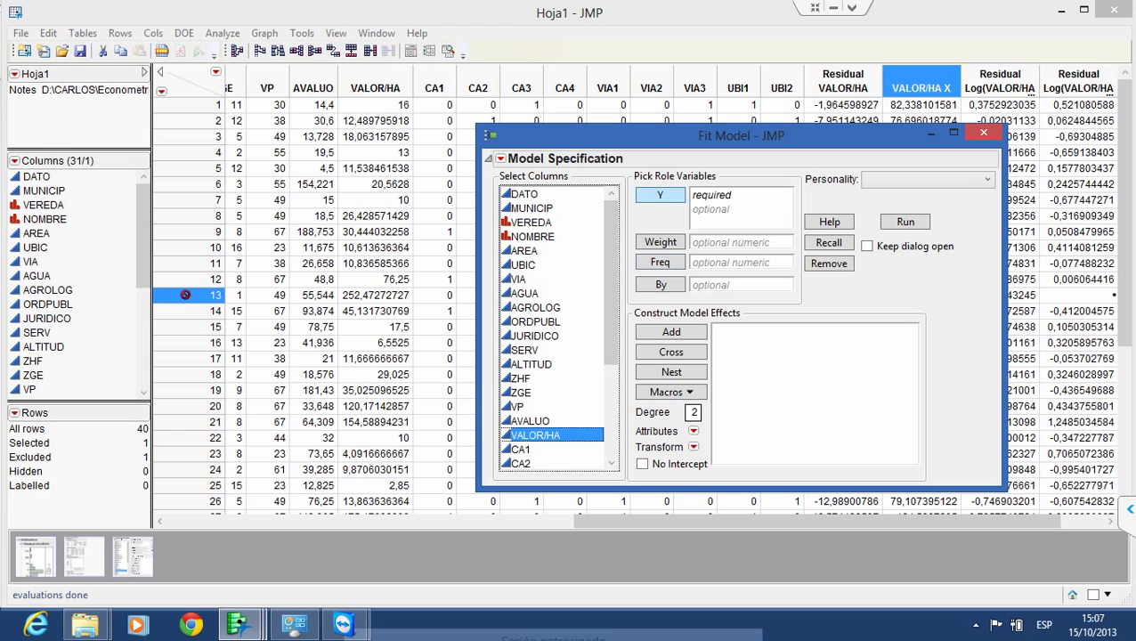
pyautogui.click(659, 194)
pyautogui.click(728, 194)
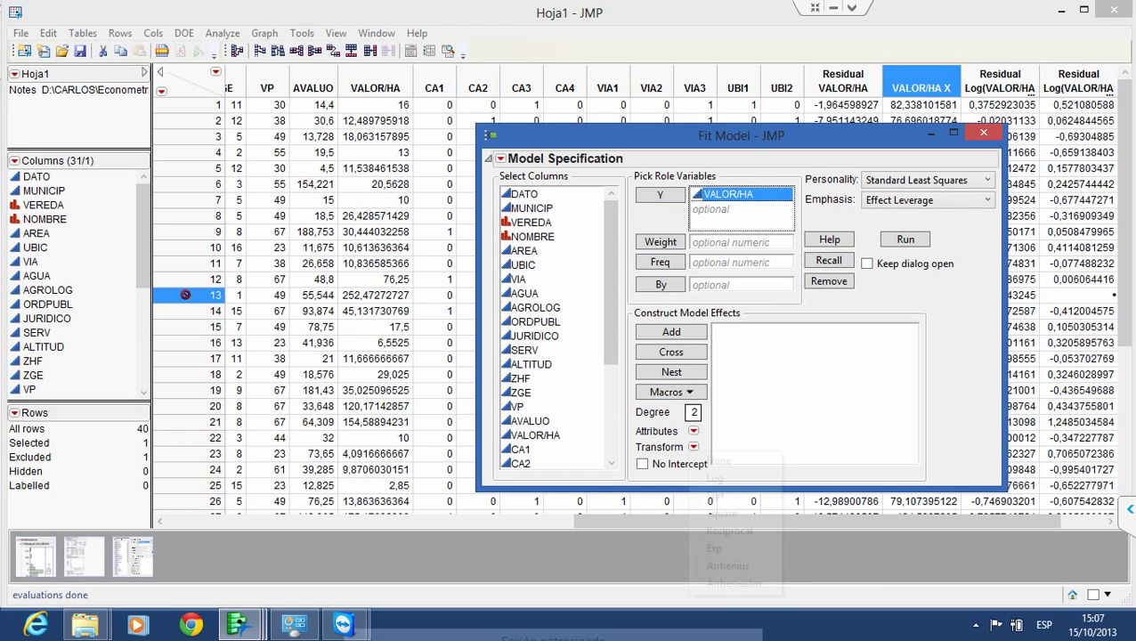
pyautogui.click(694, 447)
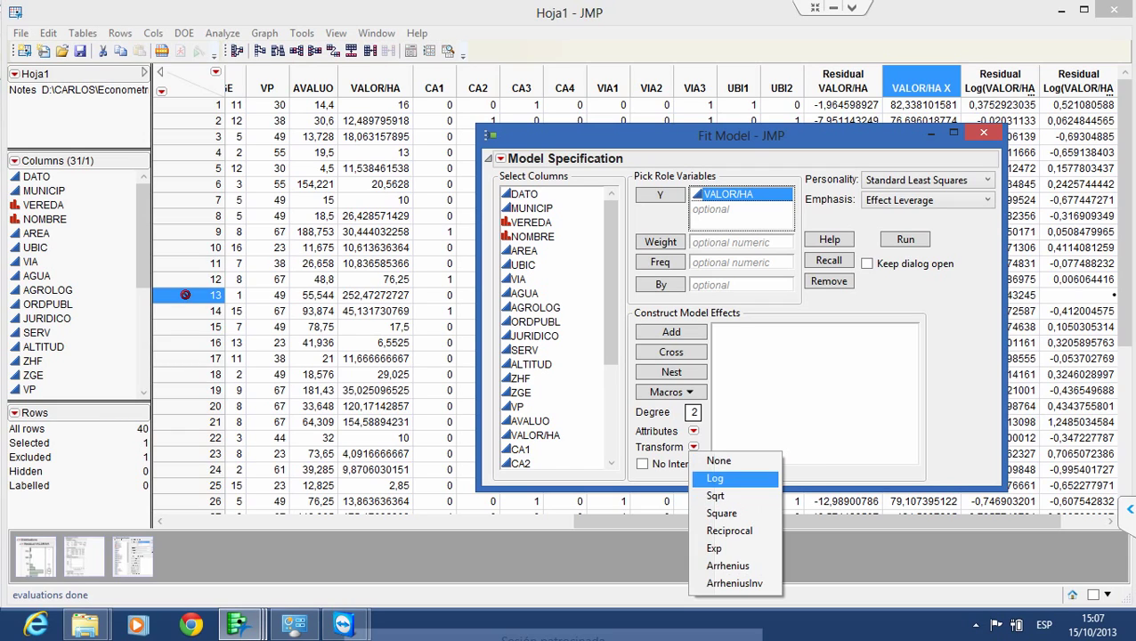
pyautogui.click(715, 478)
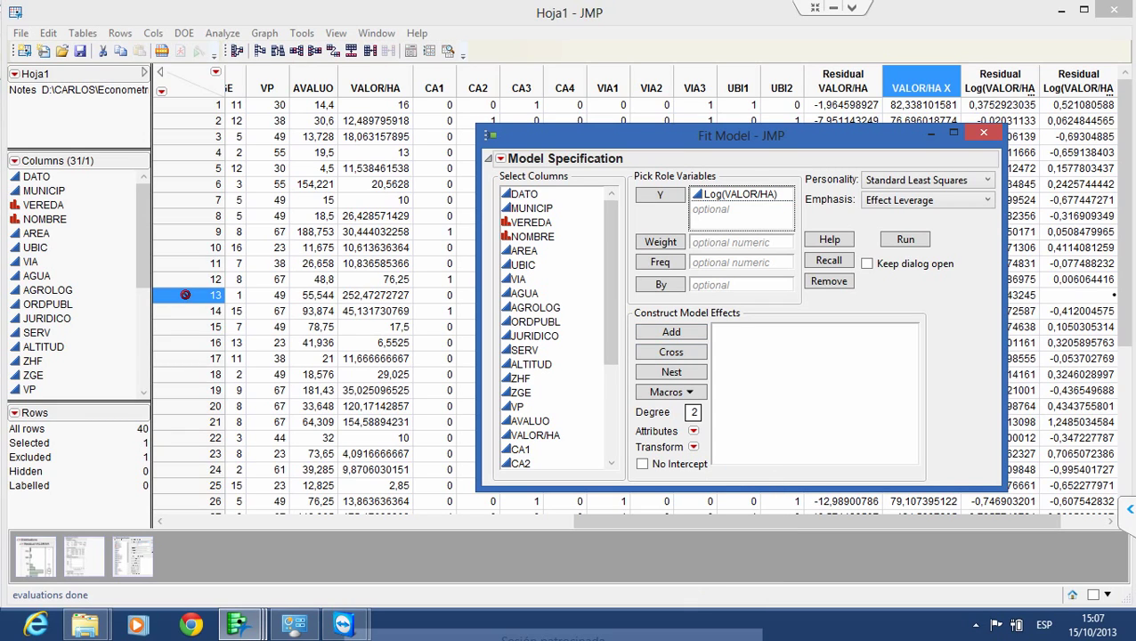
# Add AREA with a Log transform as the first effect of the new model specification
pyautogui.click(524, 250)
pyautogui.click(670, 331)
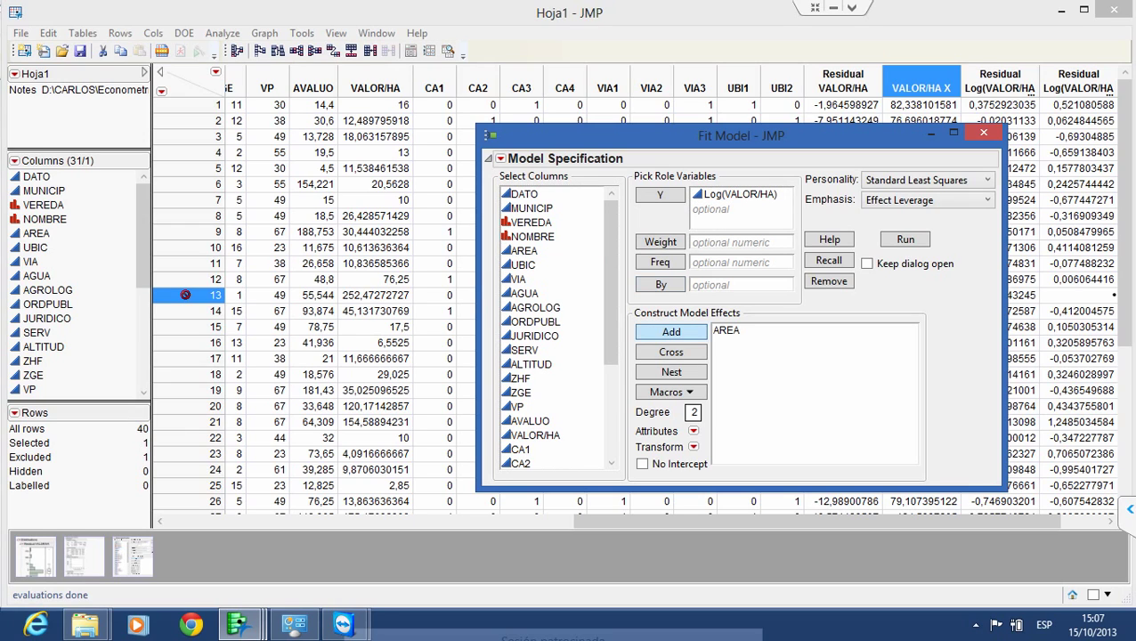
pyautogui.click(726, 331)
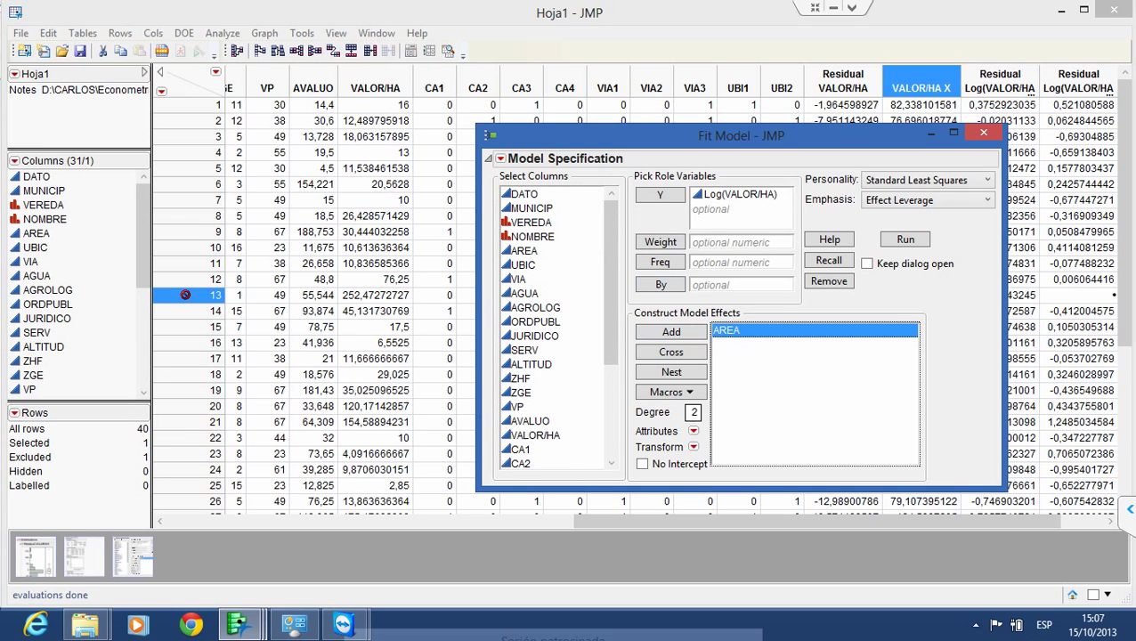
pyautogui.click(692, 447)
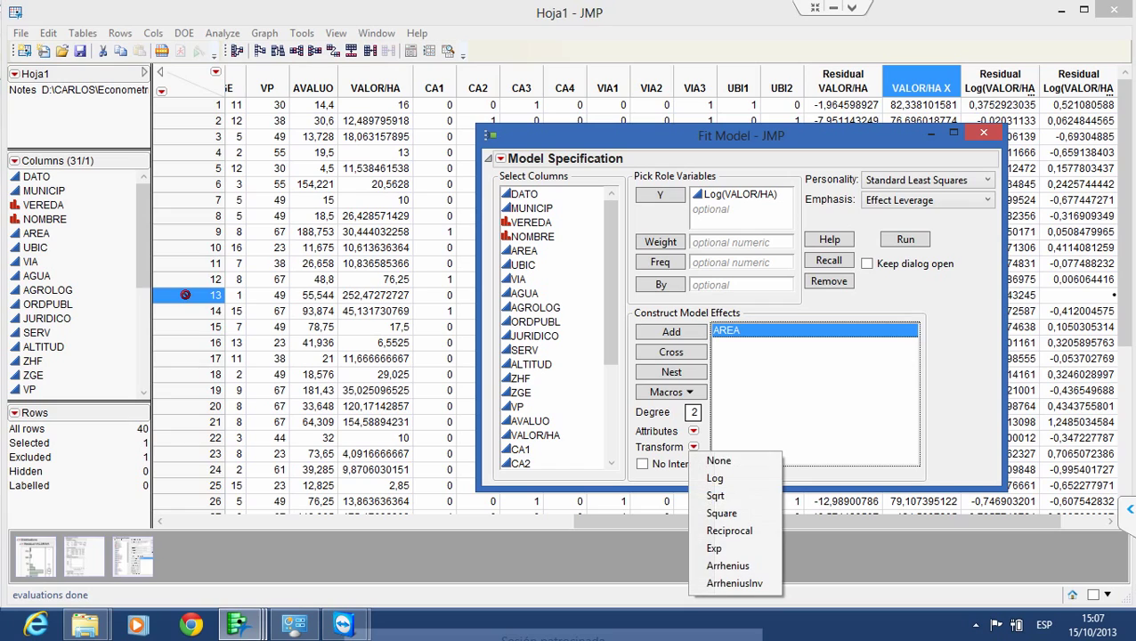
pyautogui.click(715, 478)
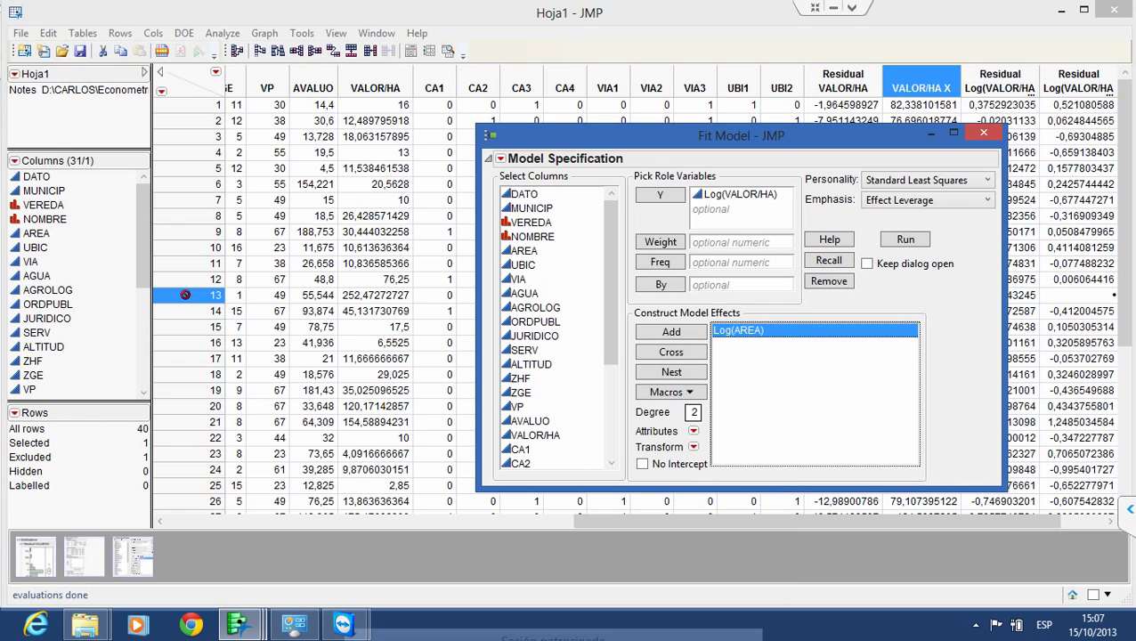
pyautogui.click(738, 331)
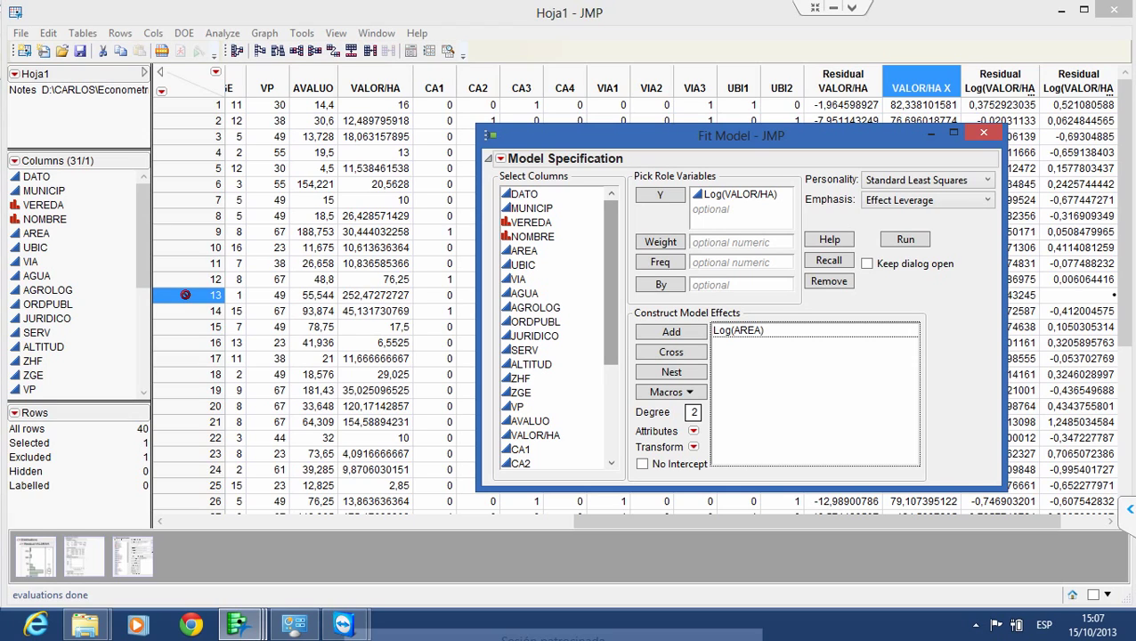
# Add only VP and VIA3 as further model effects, leaving out VIA2, and run the model
pyautogui.moveTo(610, 283); pyautogui.dragTo(610, 374)
pyautogui.click(525, 251)
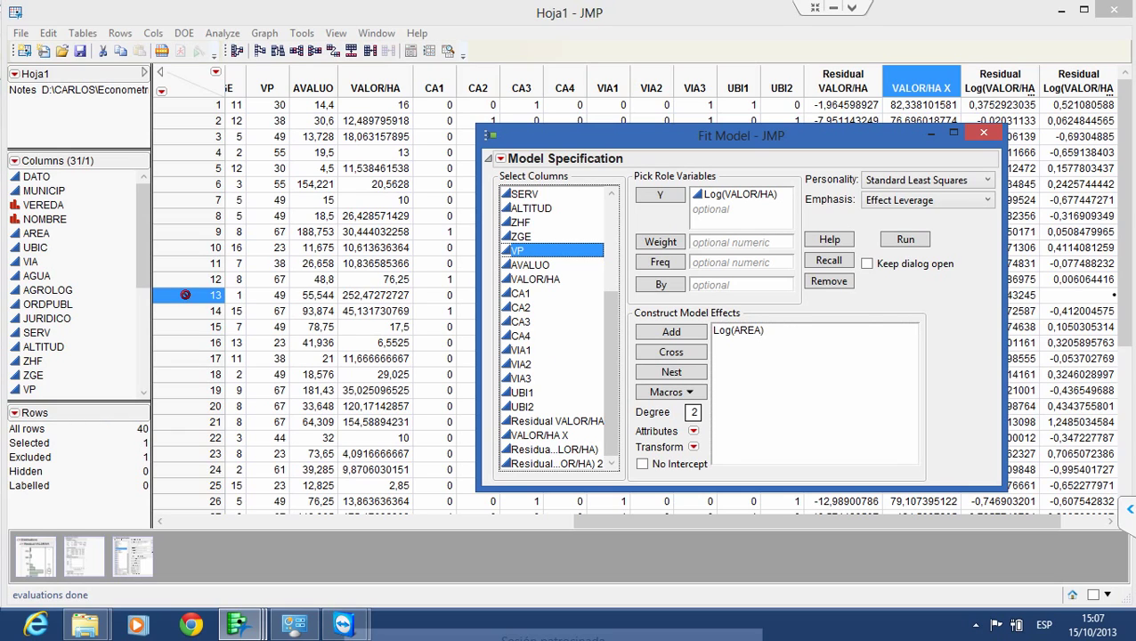
pyautogui.keyDown('ctrl'); pyautogui.click(525, 378); pyautogui.keyUp('ctrl')
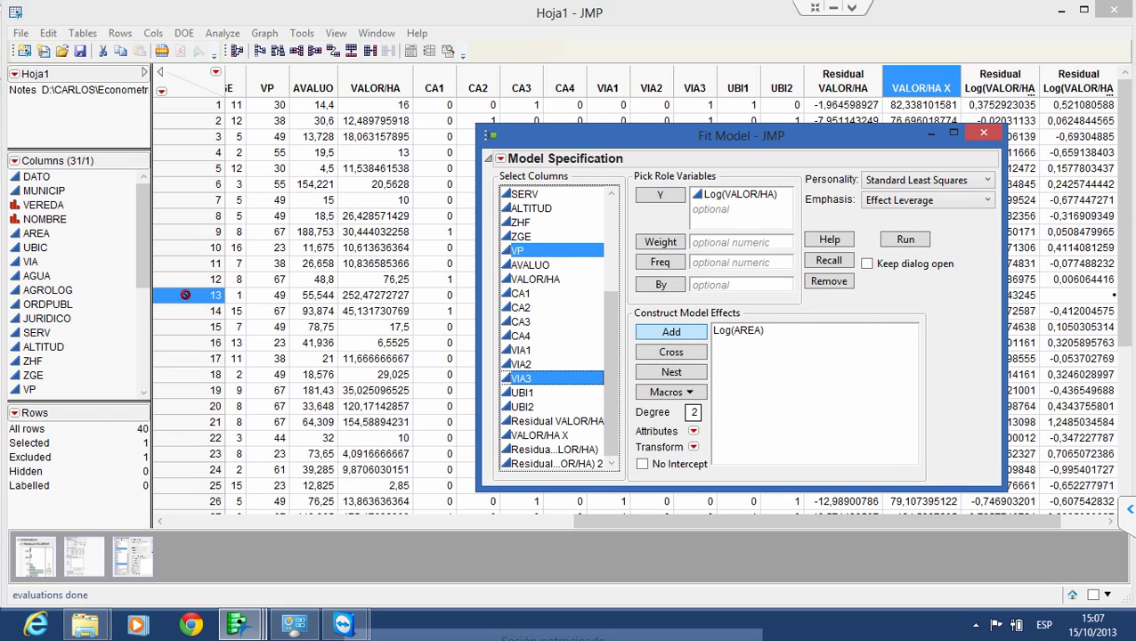
pyautogui.click(671, 331)
pyautogui.click(906, 238)
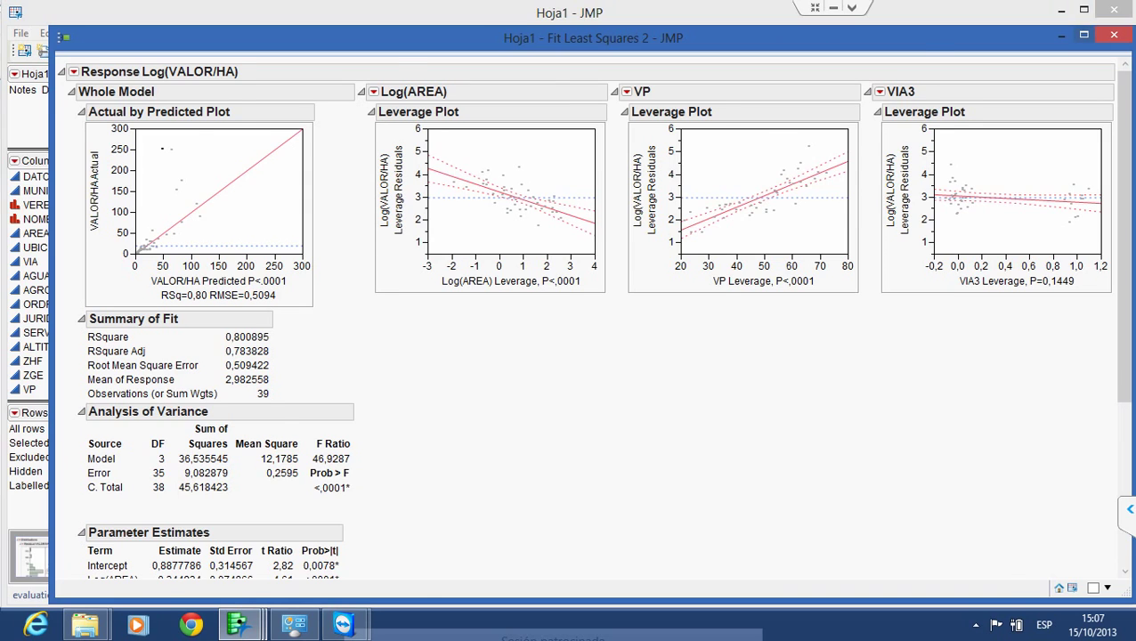
# Maximize the new Fit Least Squares 2 report, review it down to the Residual by Predicted Plot, and restore the window size
pyautogui.click(1083, 34)
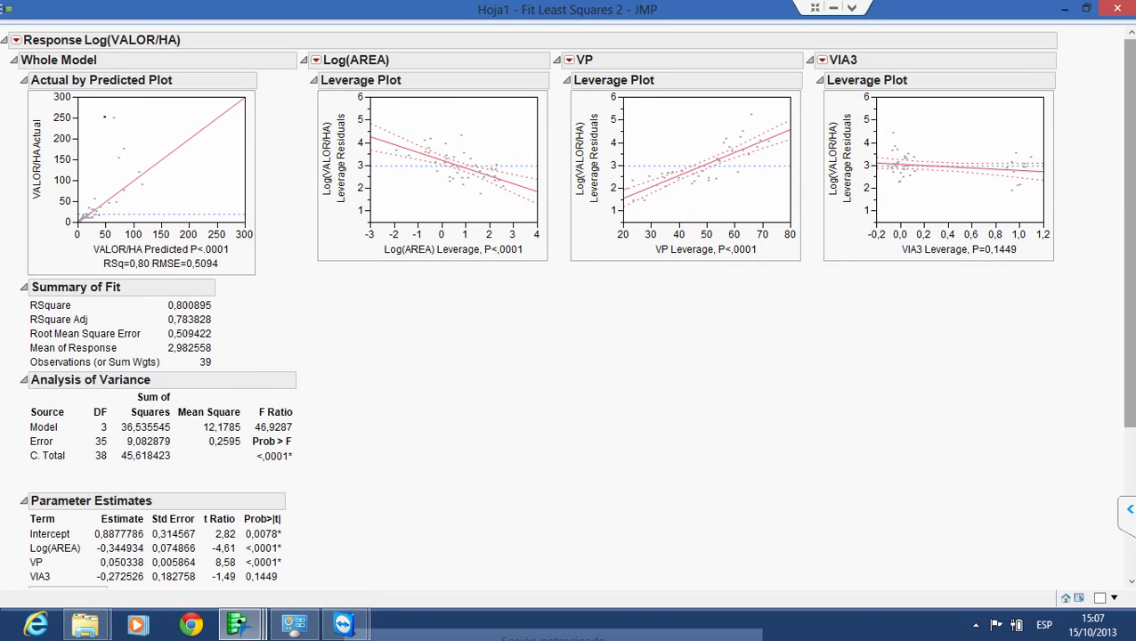
pyautogui.scroll(-3, 569, 312)
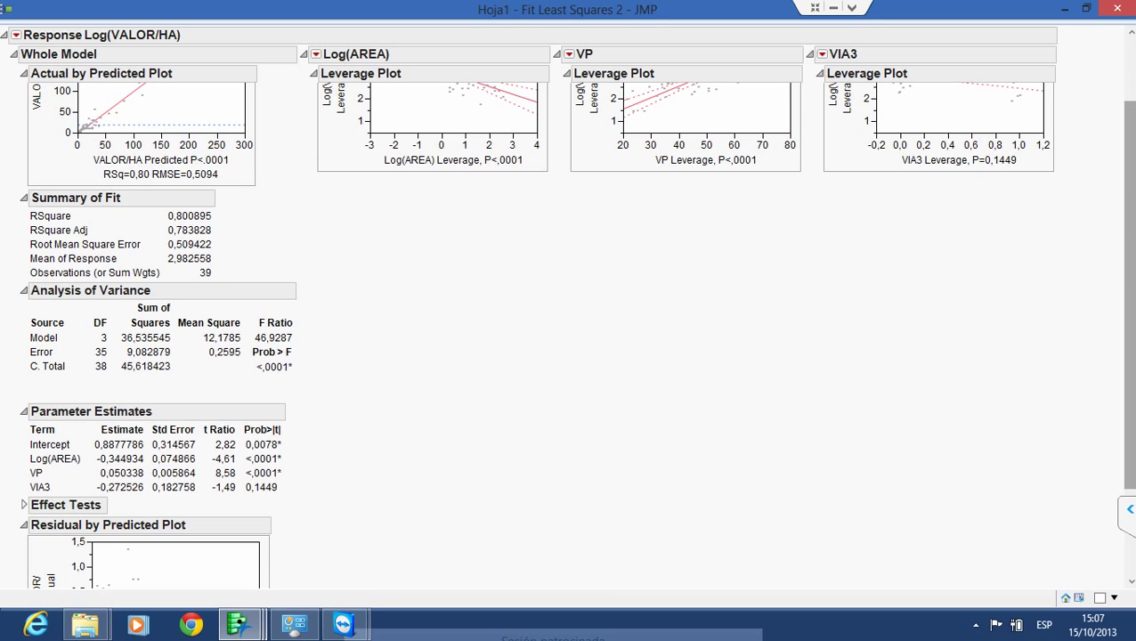
pyautogui.scroll(-3, 570, 311)
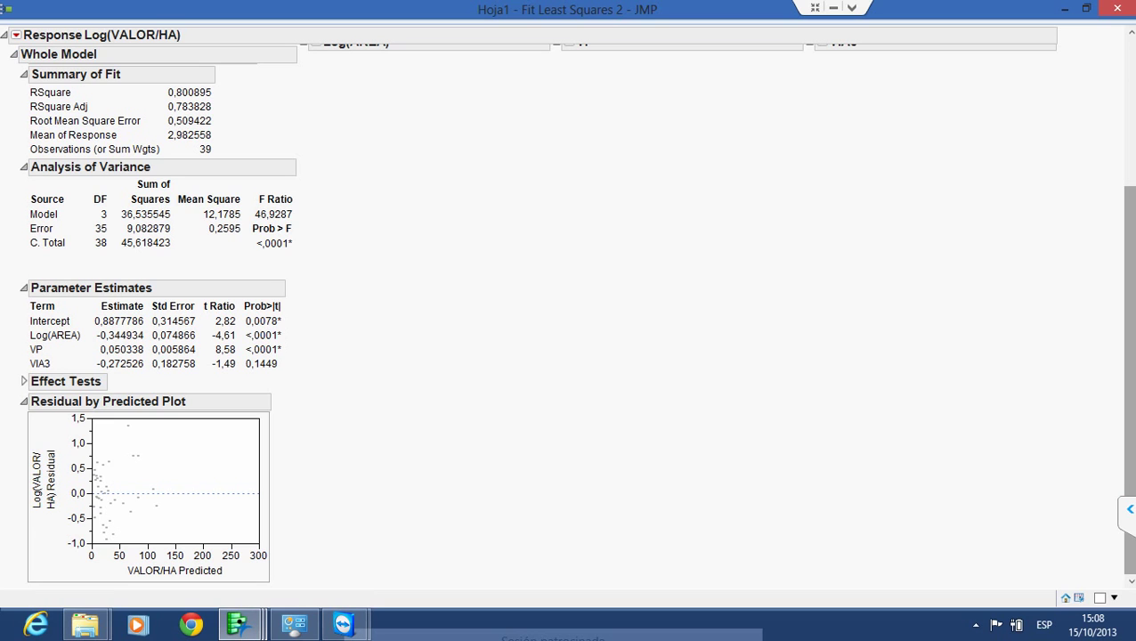
pyautogui.scroll(5, 570, 311)
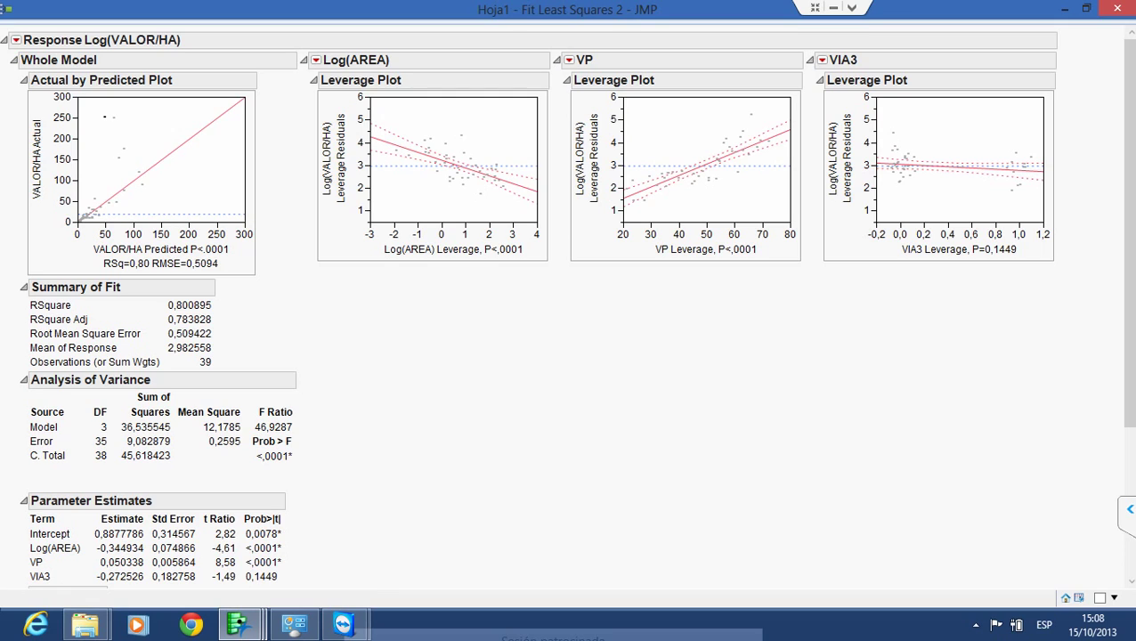
pyautogui.moveTo(1134, 2)
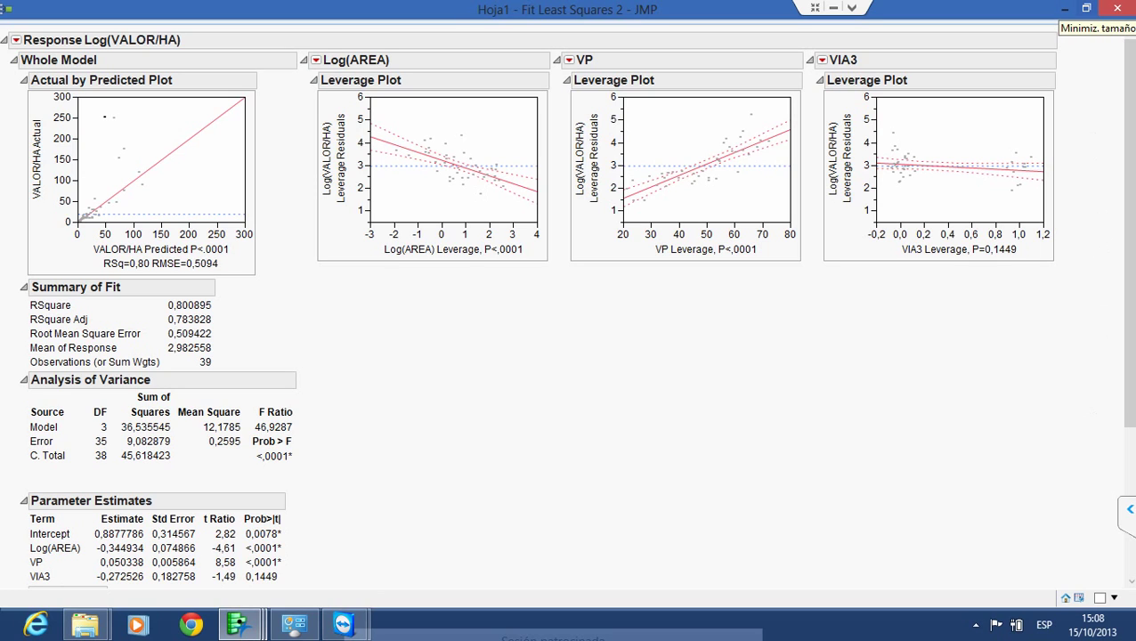
pyautogui.click(1086, 8)
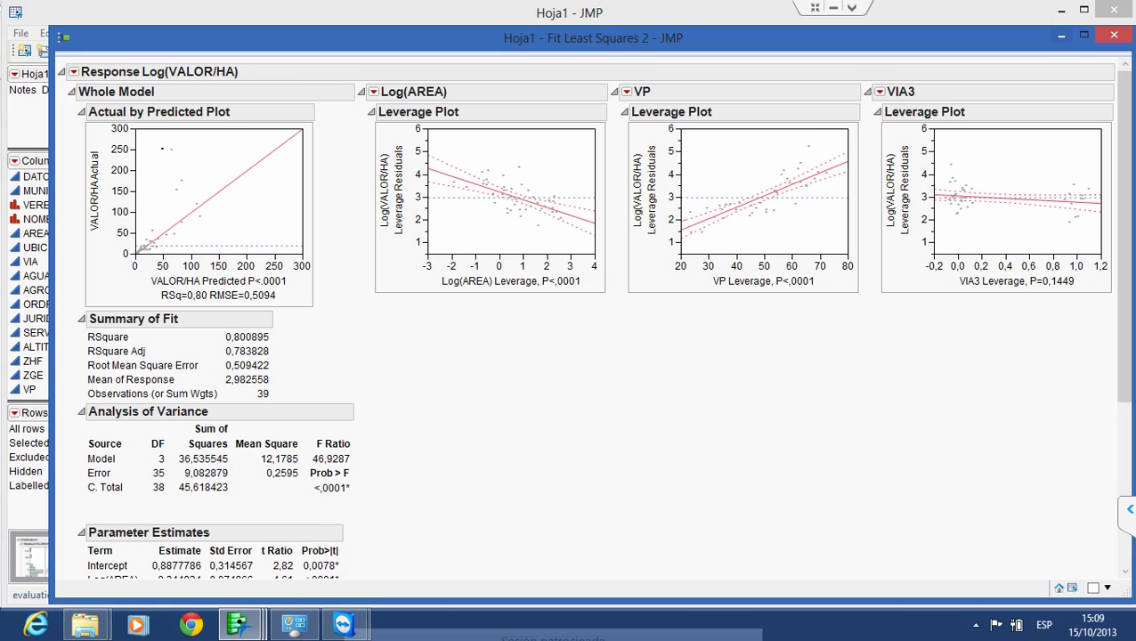
# Minimize the Fit Least Squares 2 report and review the Hoja1 data table from its first column, DATO
pyautogui.click(1061, 37)
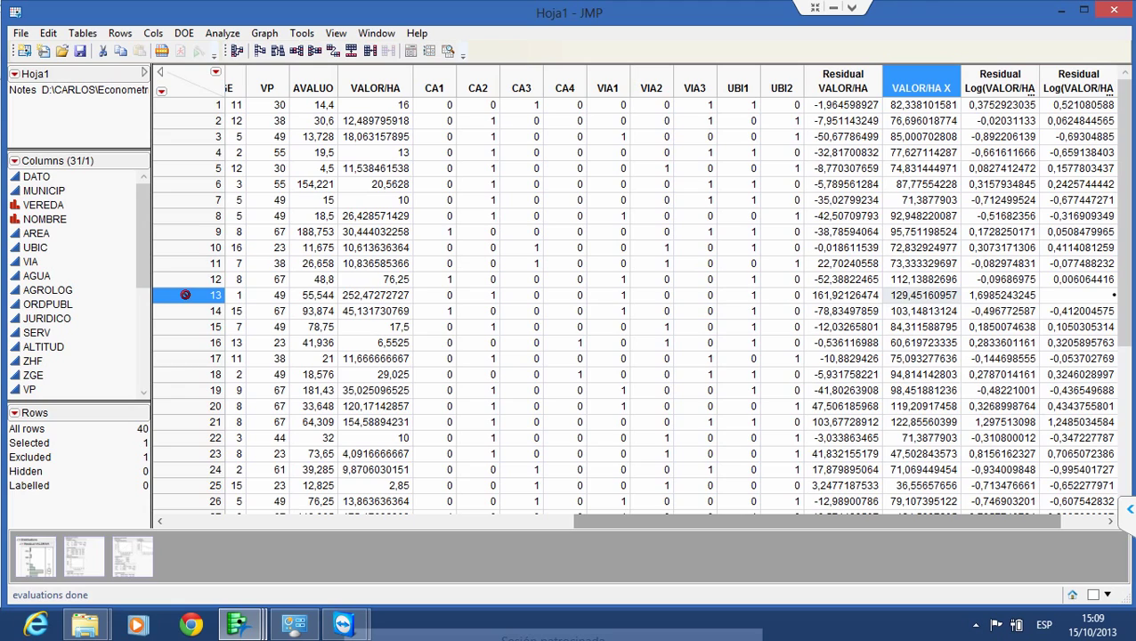
pyautogui.moveTo(816, 521); pyautogui.dragTo(409, 520)
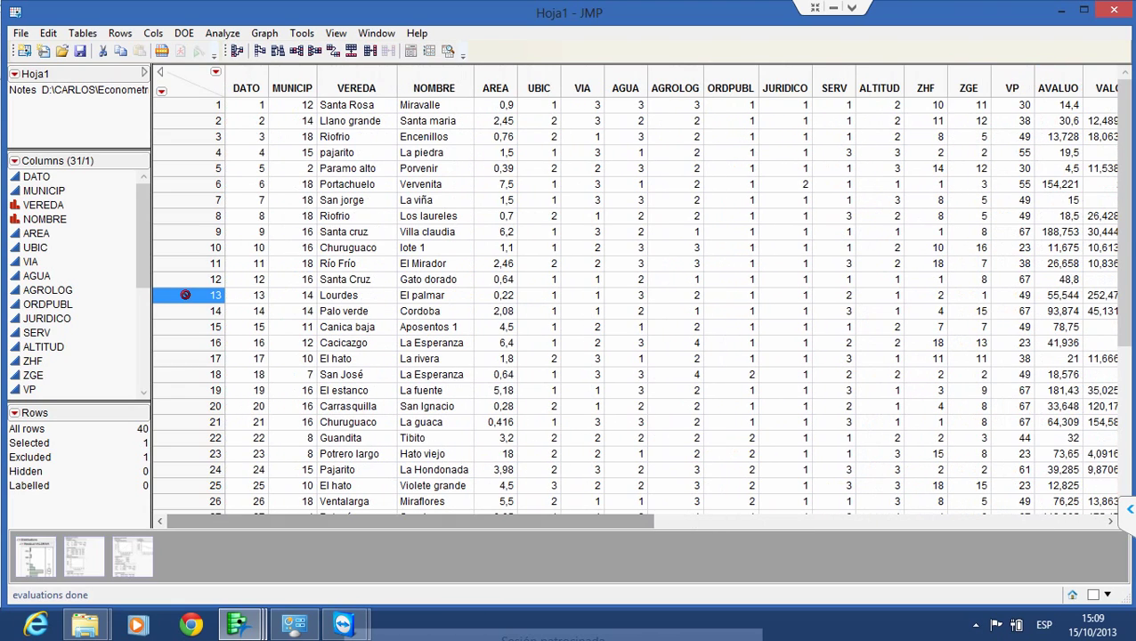
pyautogui.moveTo(1135, 0)
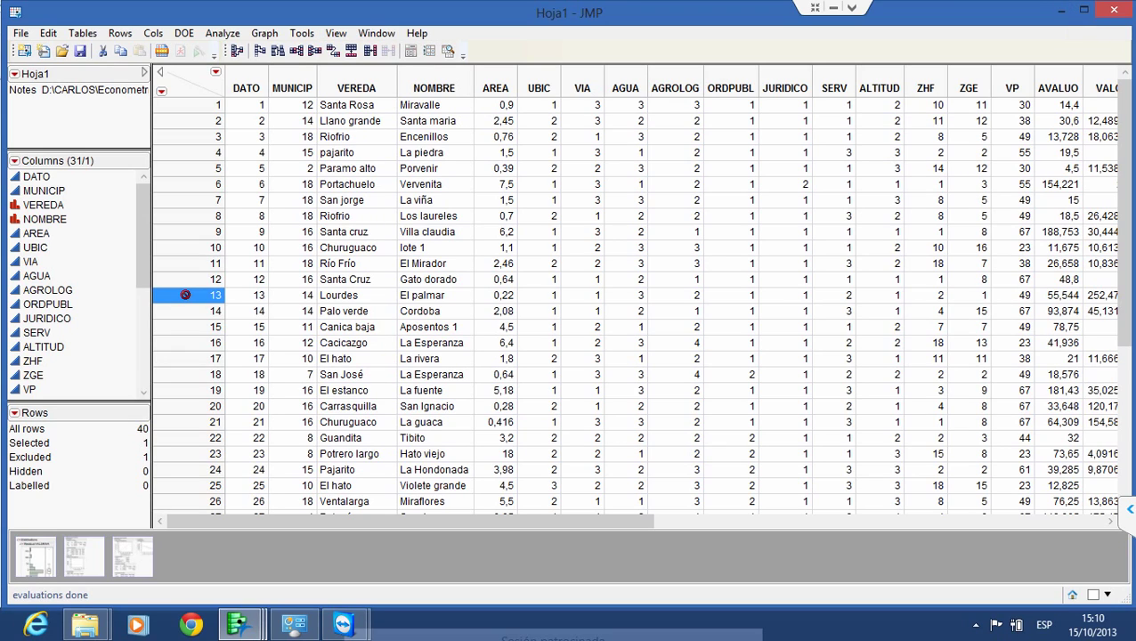
# Minimize the remaining Fit Least Squares report and the JMP Home Window to clear the remote desktop
pyautogui.hotkey('alt', 'Tab')
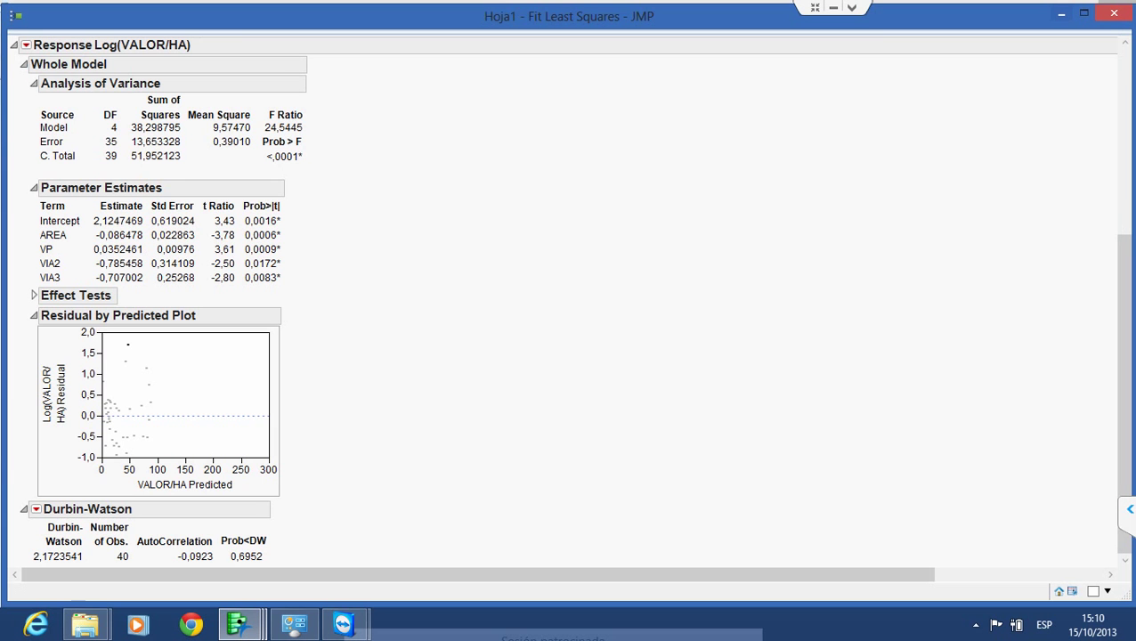
pyautogui.click(1059, 13)
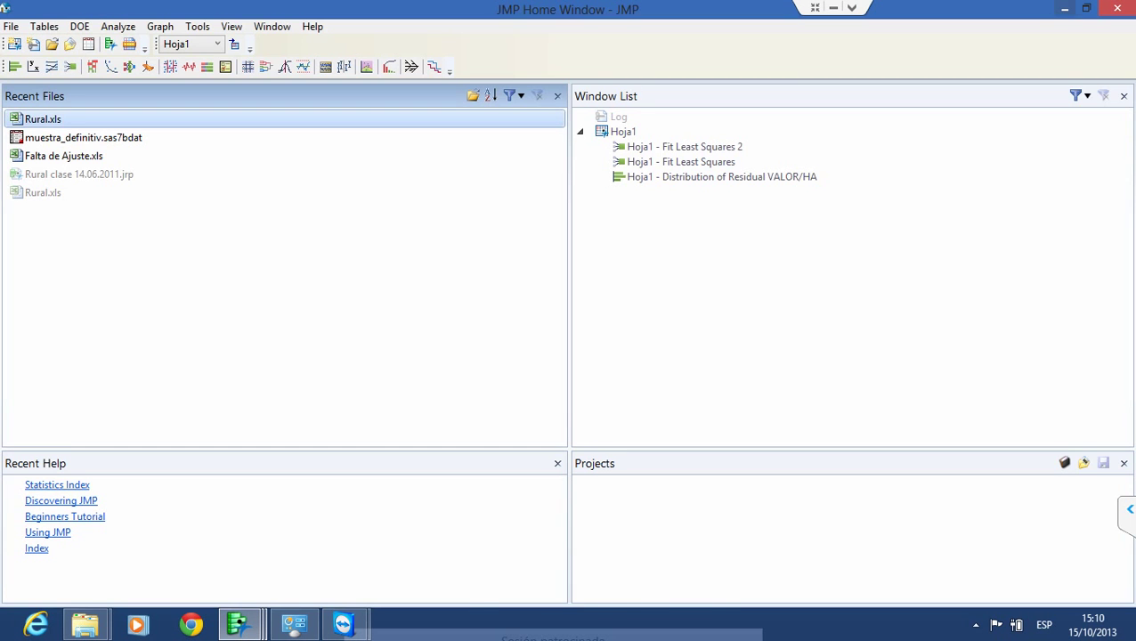
pyautogui.click(1064, 9)
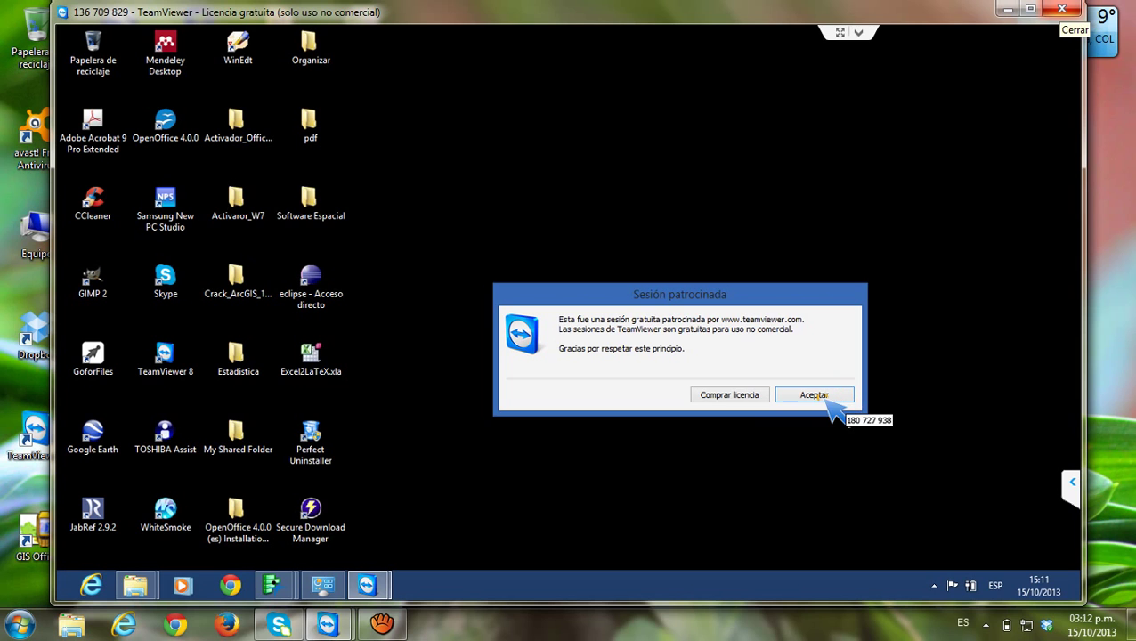
# End the TeamViewer remote session, accept the sponsored-session notice, and close the contacts and main TeamViewer windows
pyautogui.click(1061, 9)
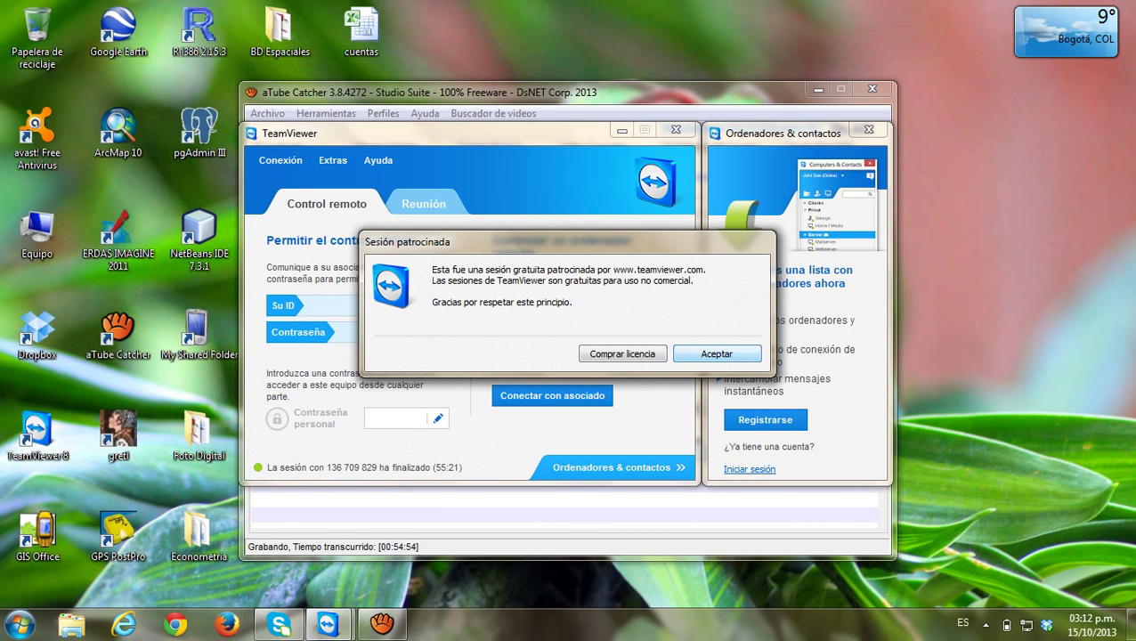
pyautogui.press('Return')
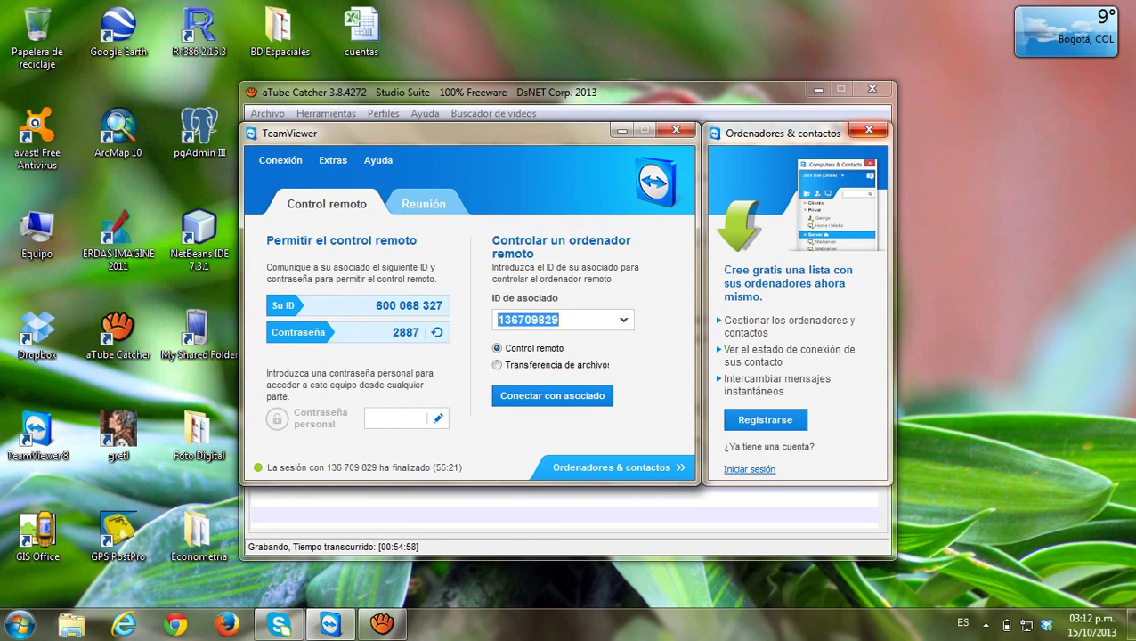
pyautogui.click(868, 130)
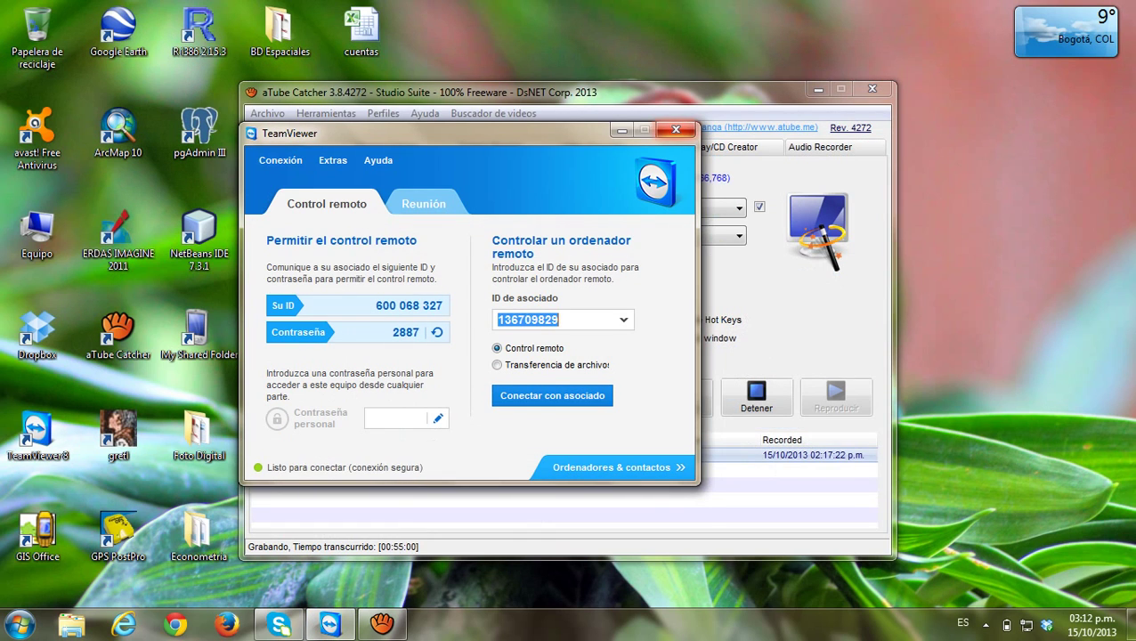
pyautogui.click(675, 129)
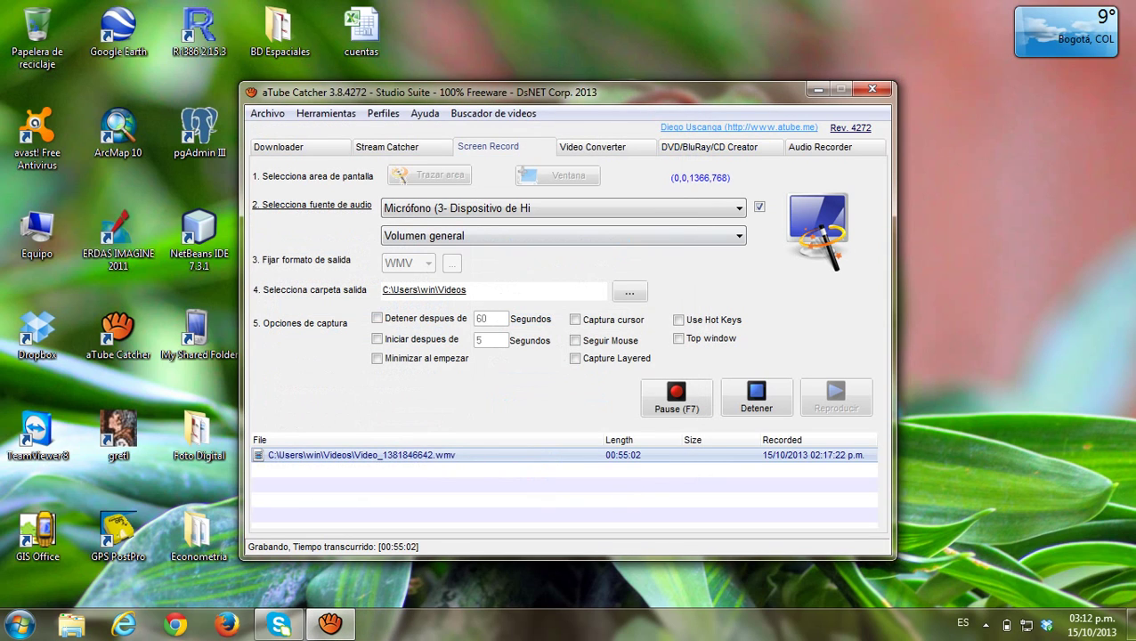